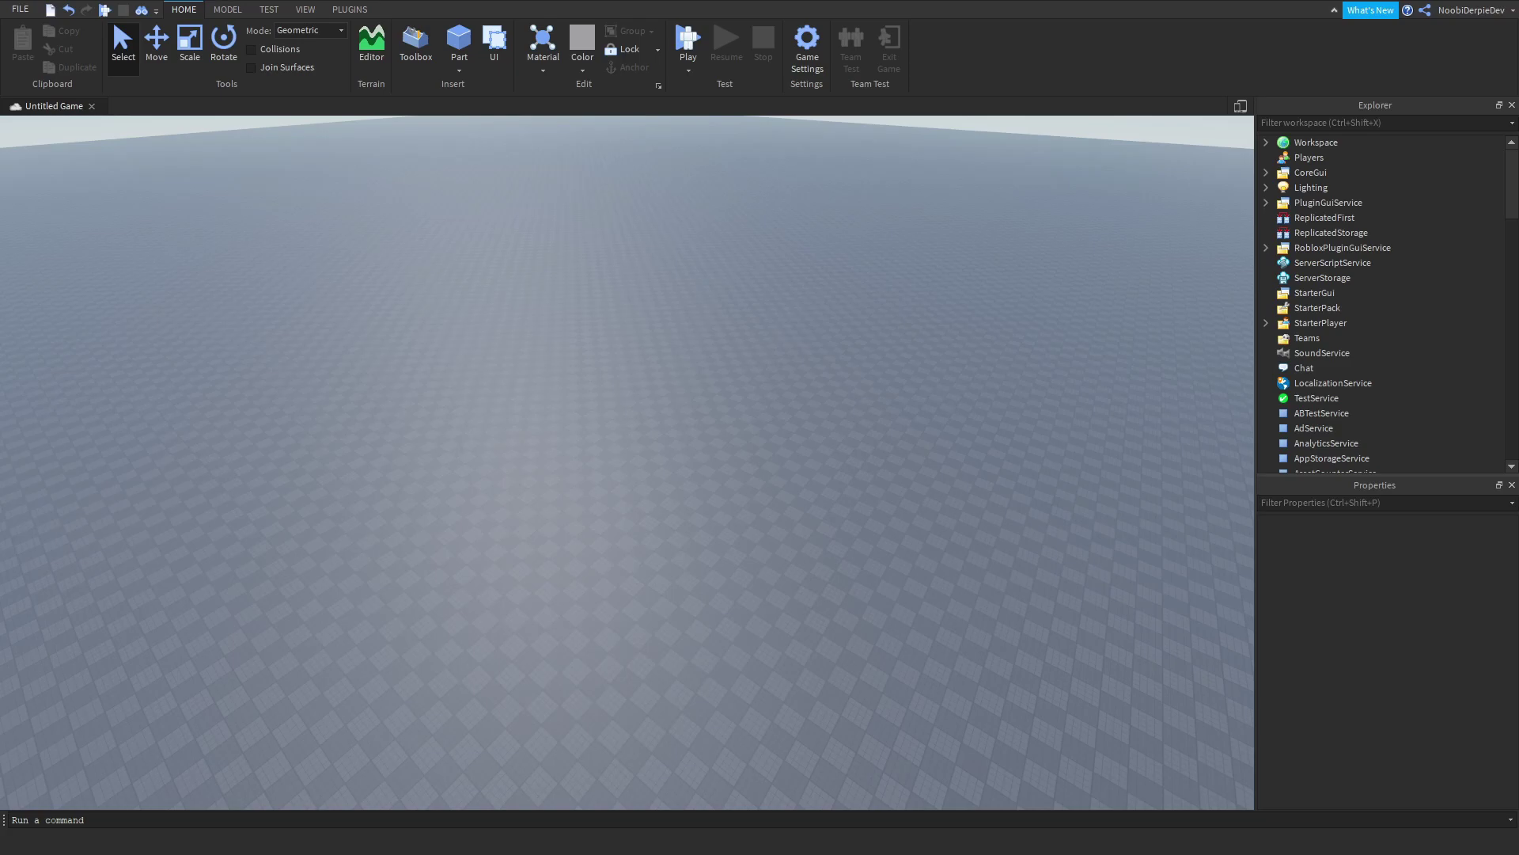
- Open the Toolbox and search its Meshes category for "c4"
left_click(305, 9)
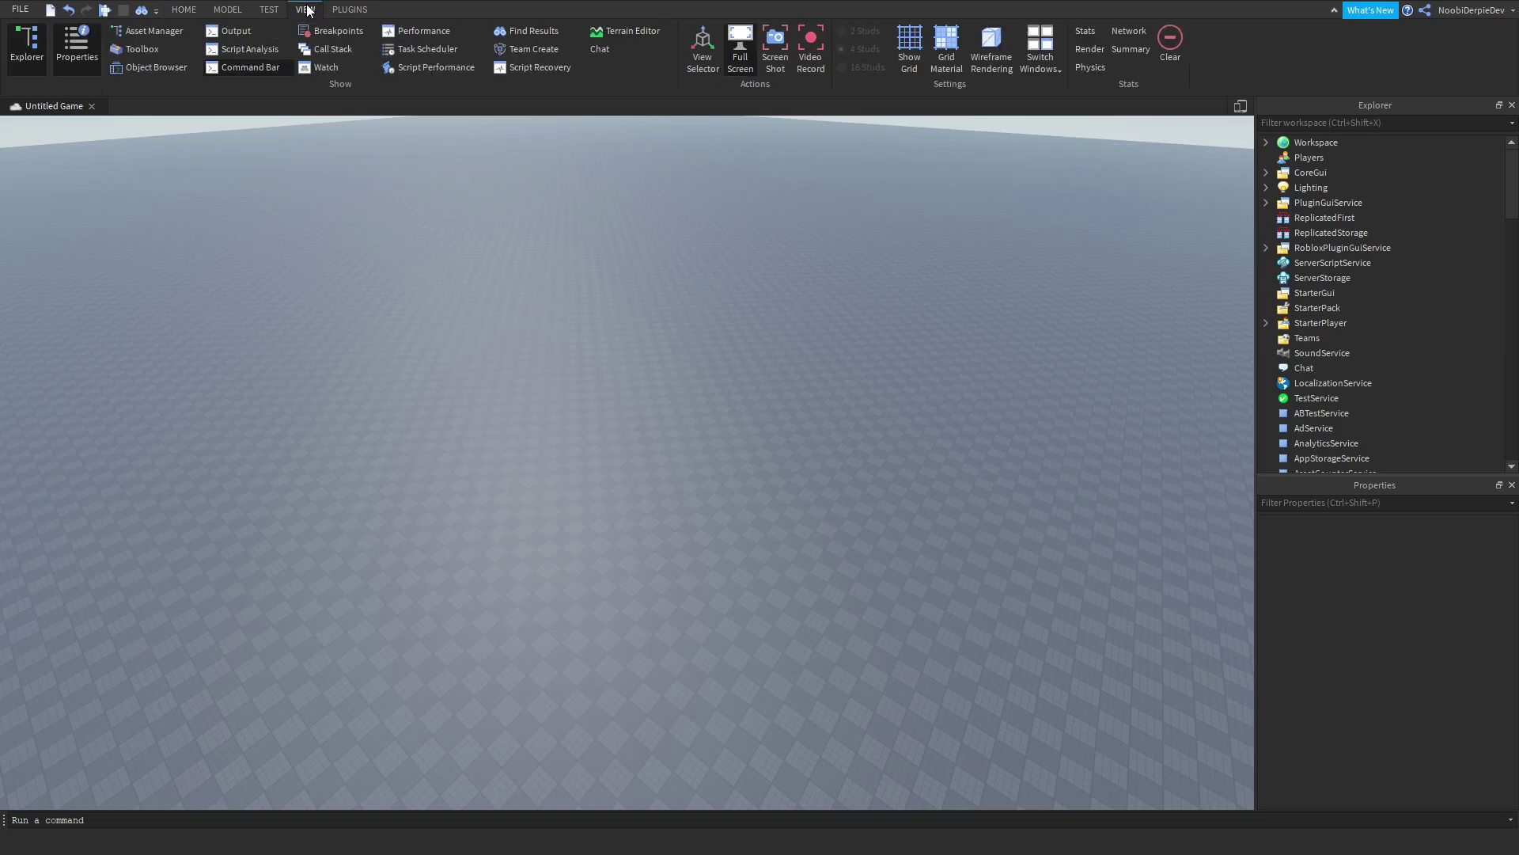
left_click(142, 49)
left_click(36, 158)
left_click(34, 218)
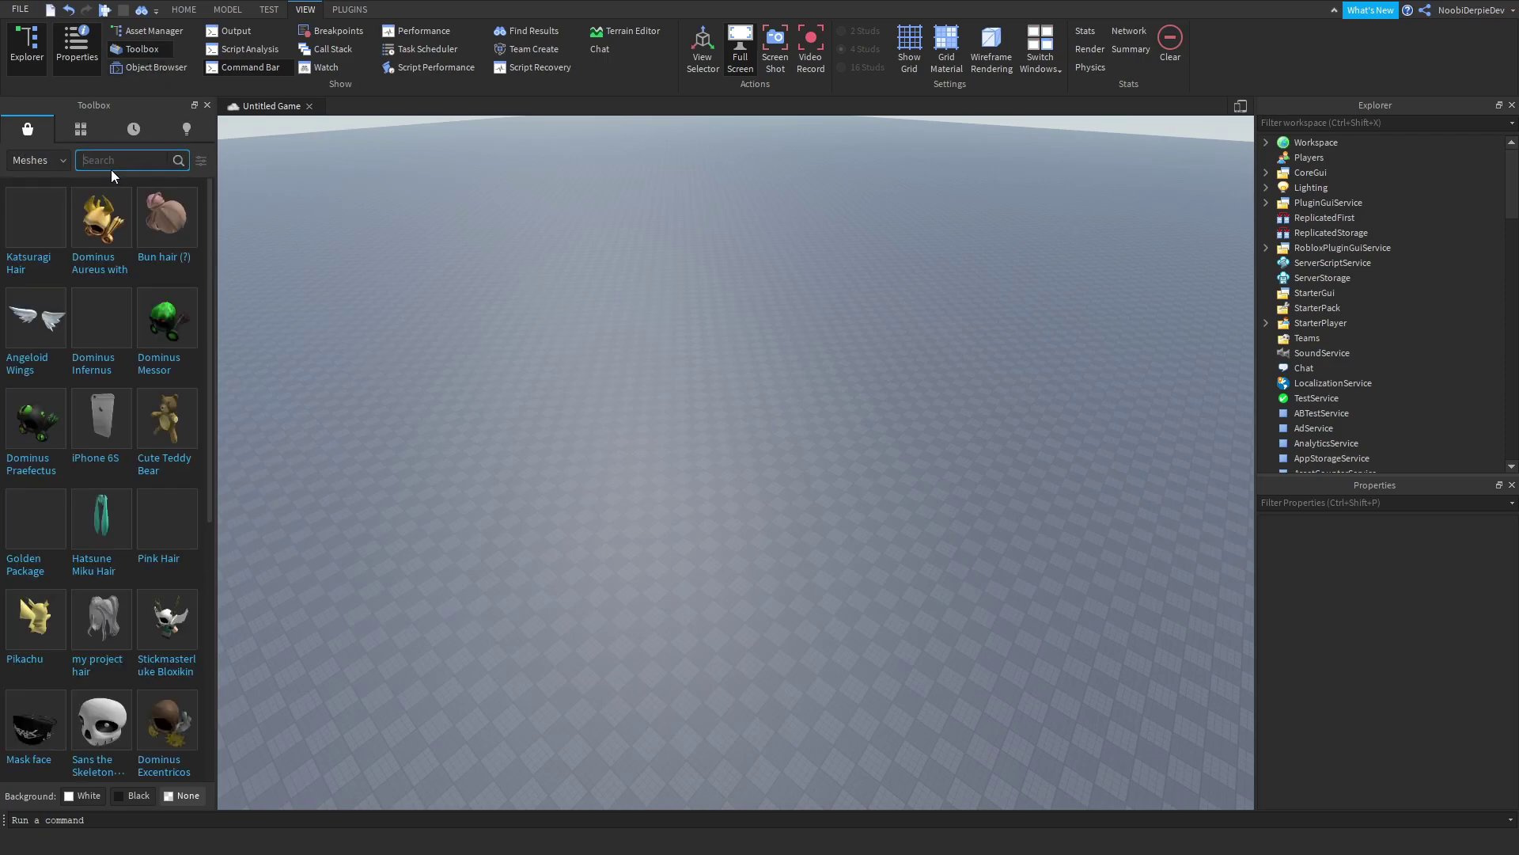
type("c4")
key("Return")
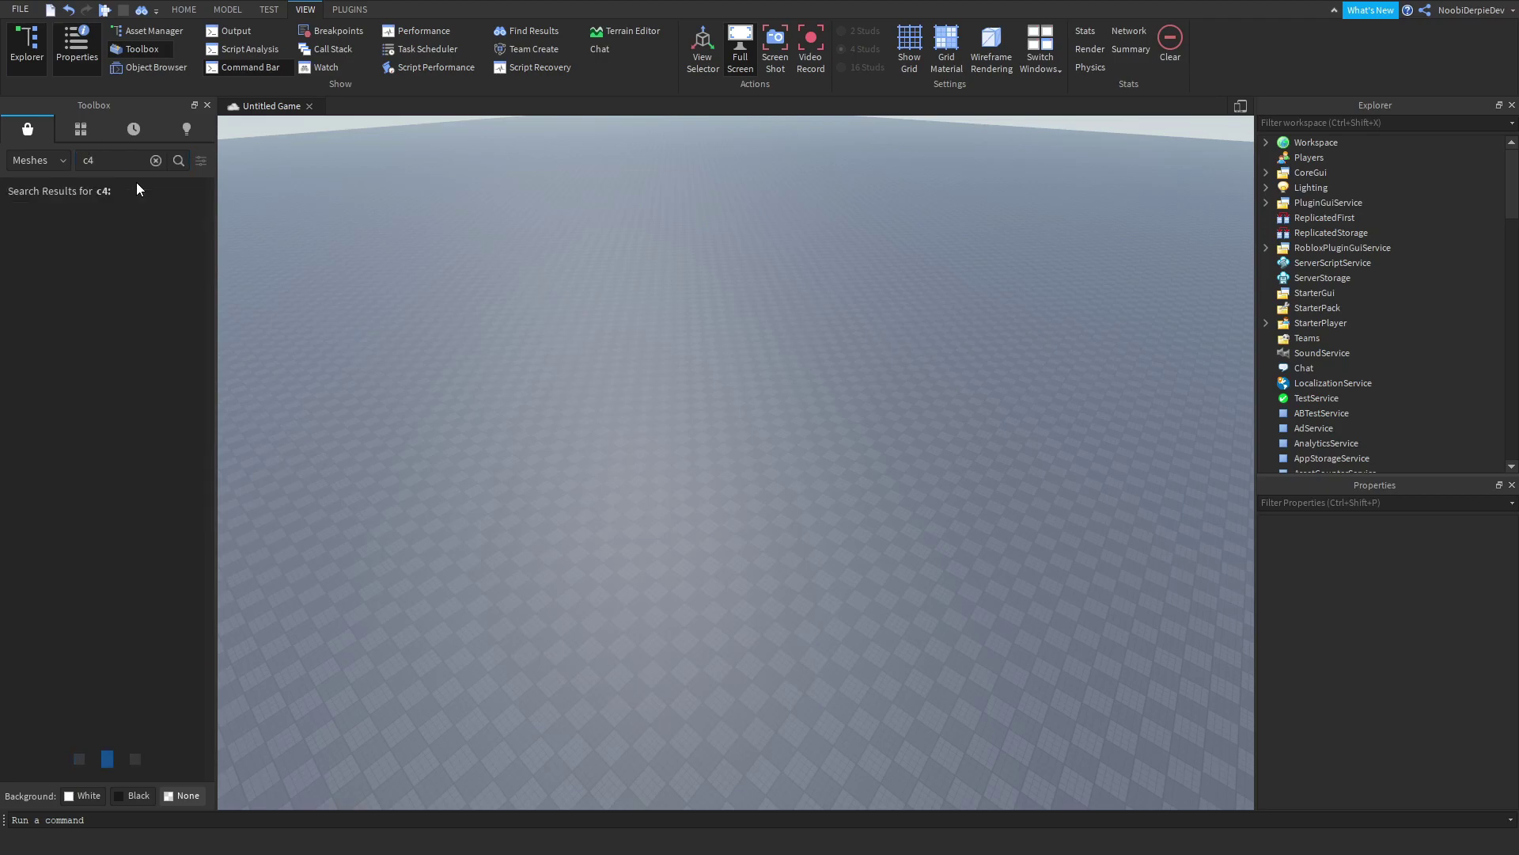
- Insert the CSGO C4 mesh from the search results into the workspace
left_click(111, 277)
right_click_drag(685, 501, 682, 499)
scroll(696, 441, "up", 3)
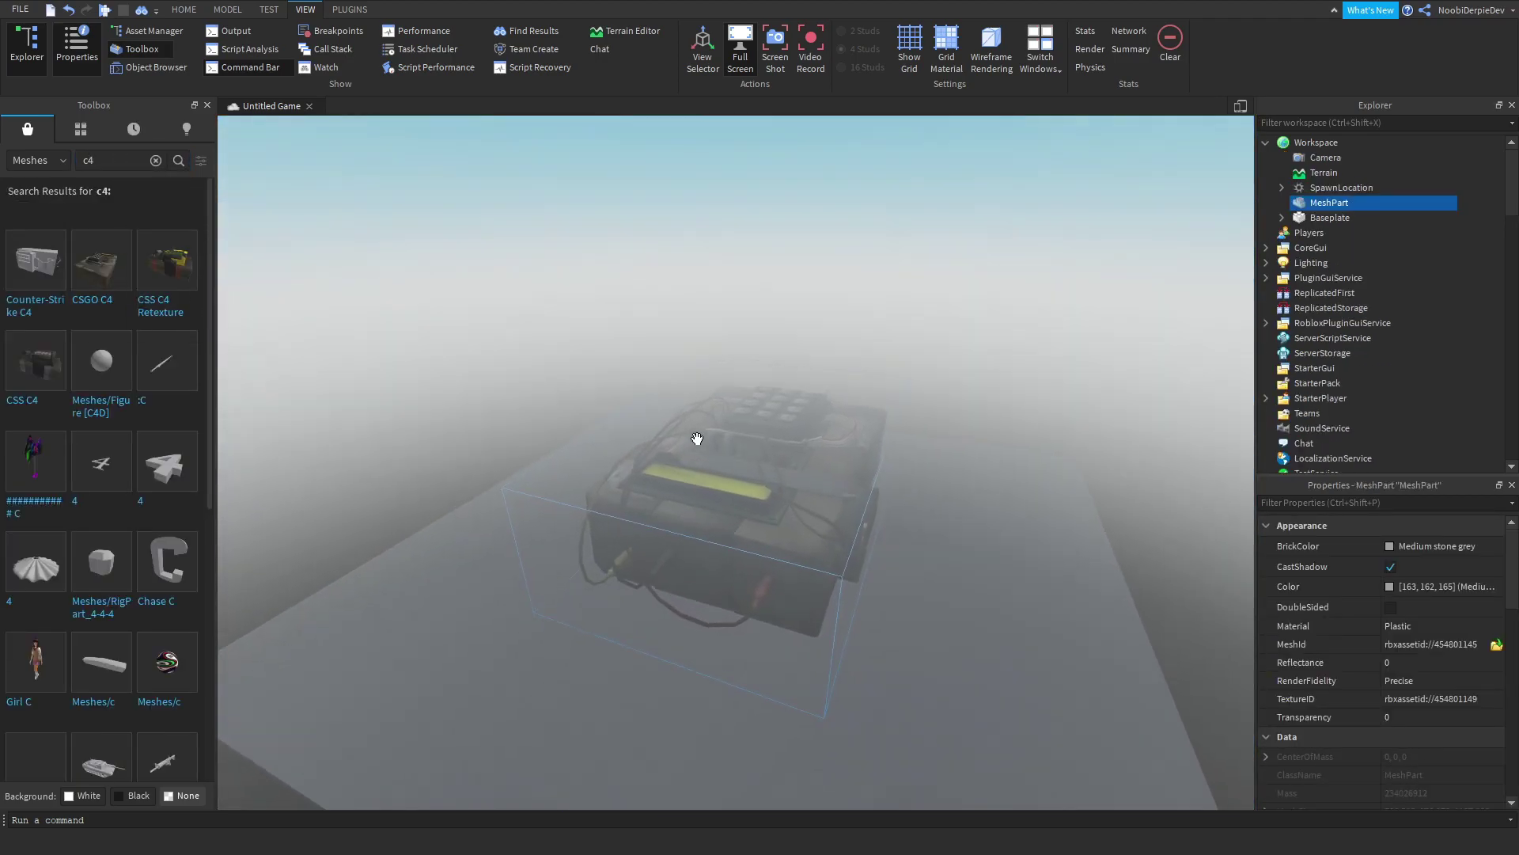
- Scale the oversized C4 mesh down to a small hand-held size resting on the baseplate
key("ctrl+4")
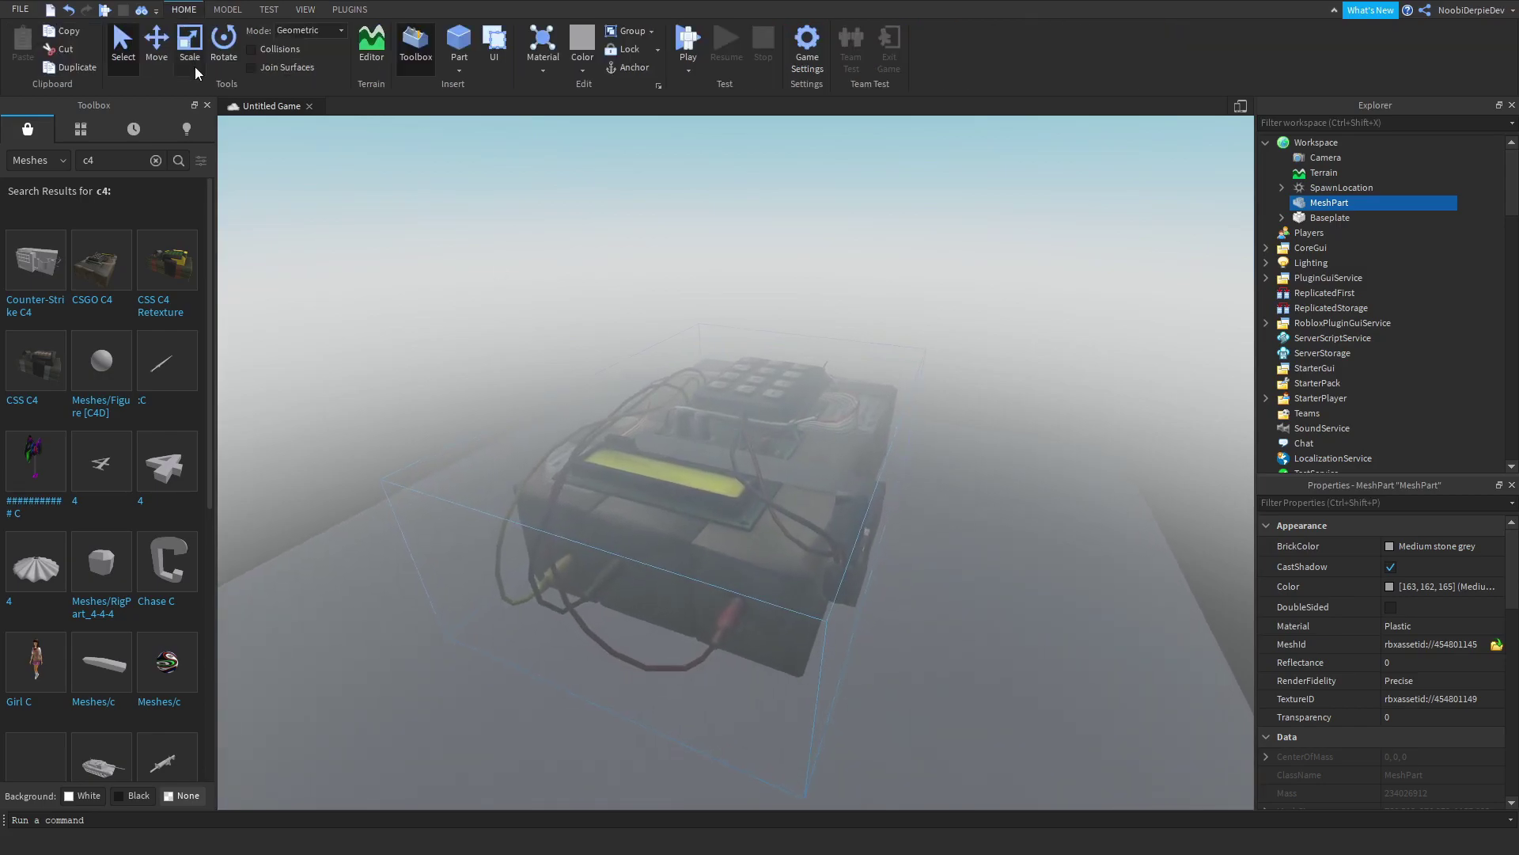
left_click_drag(726, 359, 730, 524, "shift")
key("f")
right_click_drag(728, 526, 774, 311)
scroll(729, 475, "down", 2)
scroll(729, 399, "up", 2)
left_click_drag(773, 309, 764, 434, "shift")
scroll(821, 380, "up", 2)
right_click_drag(819, 389, 823, 373)
scroll(823, 372, "down", 1)
key("f")
left_click_drag(737, 435, 880, 389, "shift")
scroll(753, 230, "down", 4)
scroll(786, 437, "down", 5)
scroll(785, 435, "up", 4)
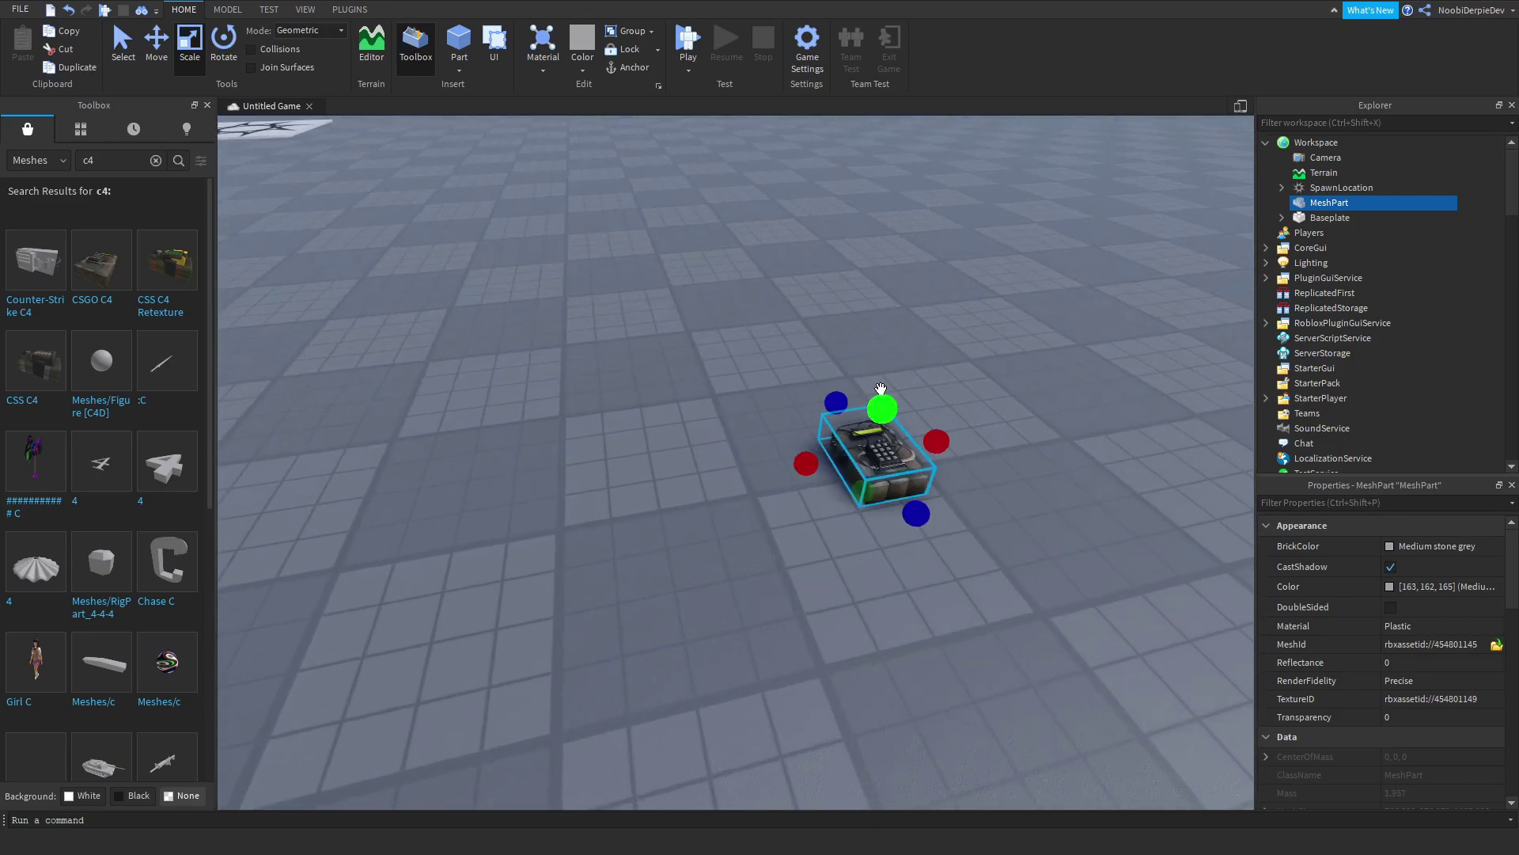
left_click(912, 323)
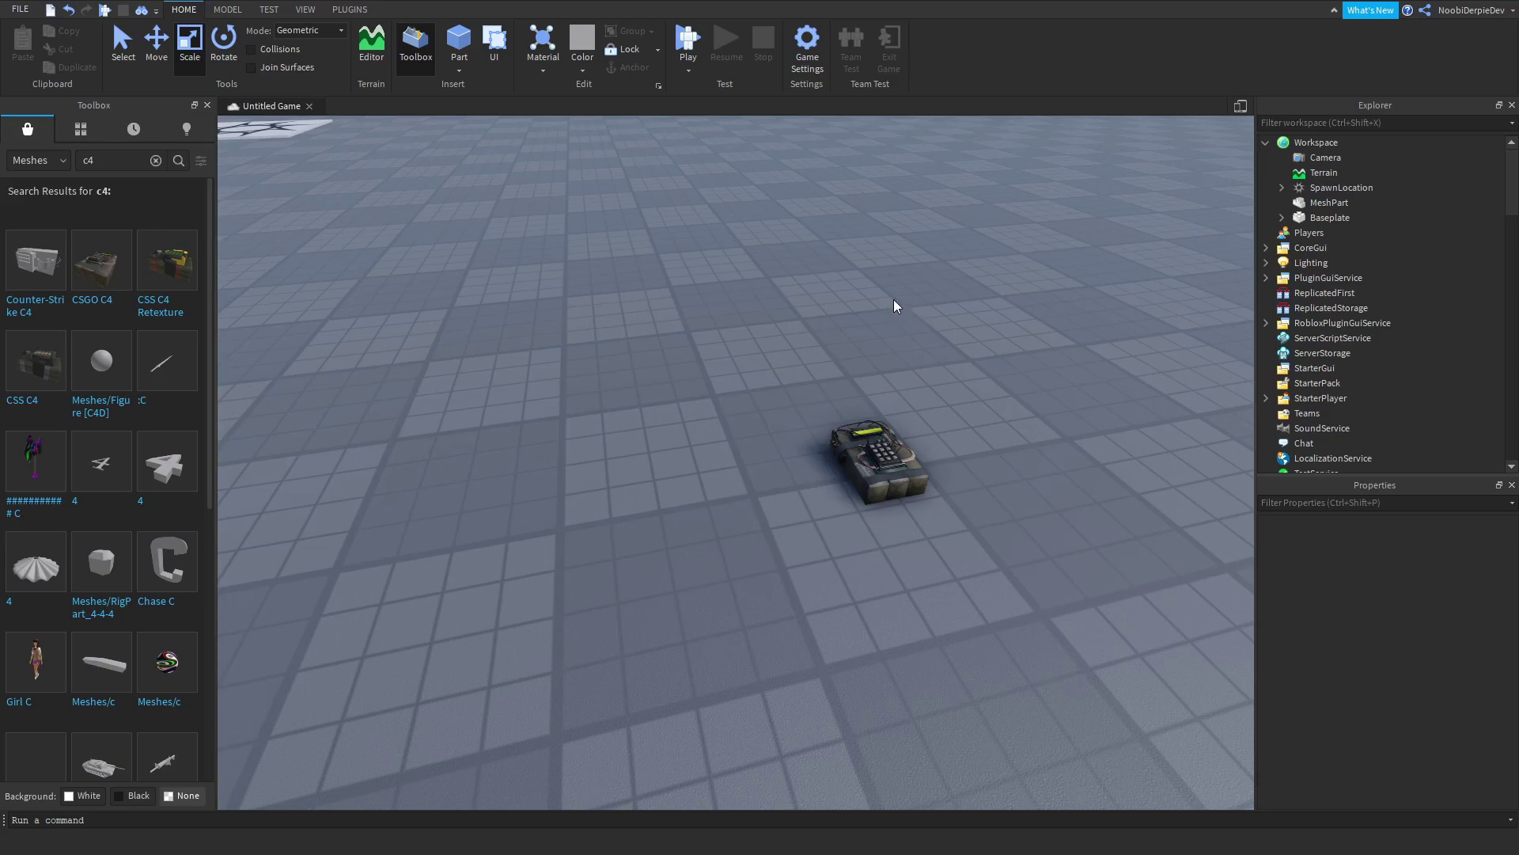
- Rename the C4 mesh part in the Workspace to Handle
double_click(1330, 204)
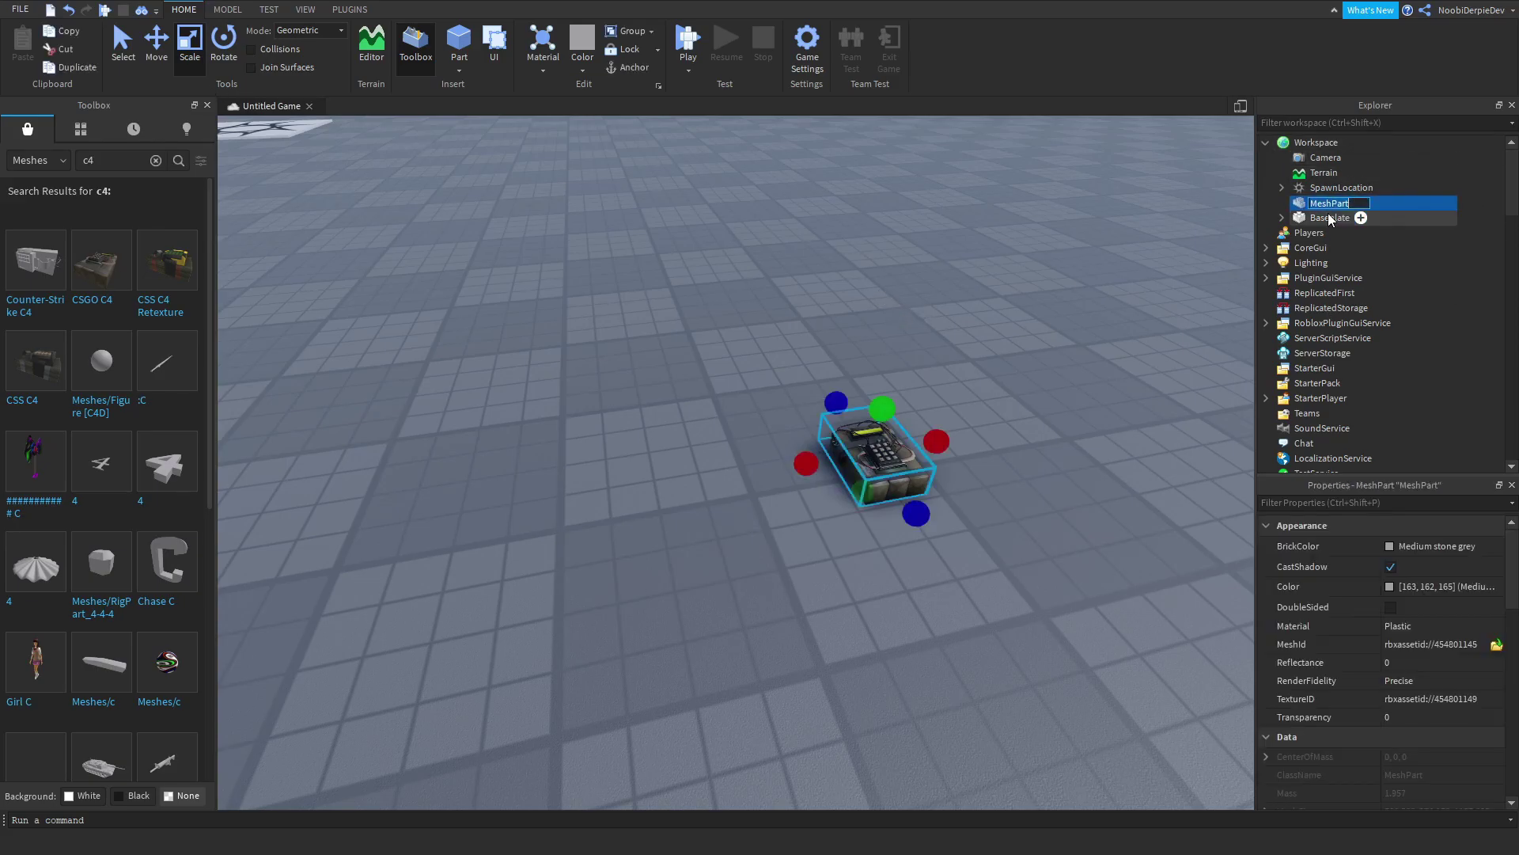
key("Return")
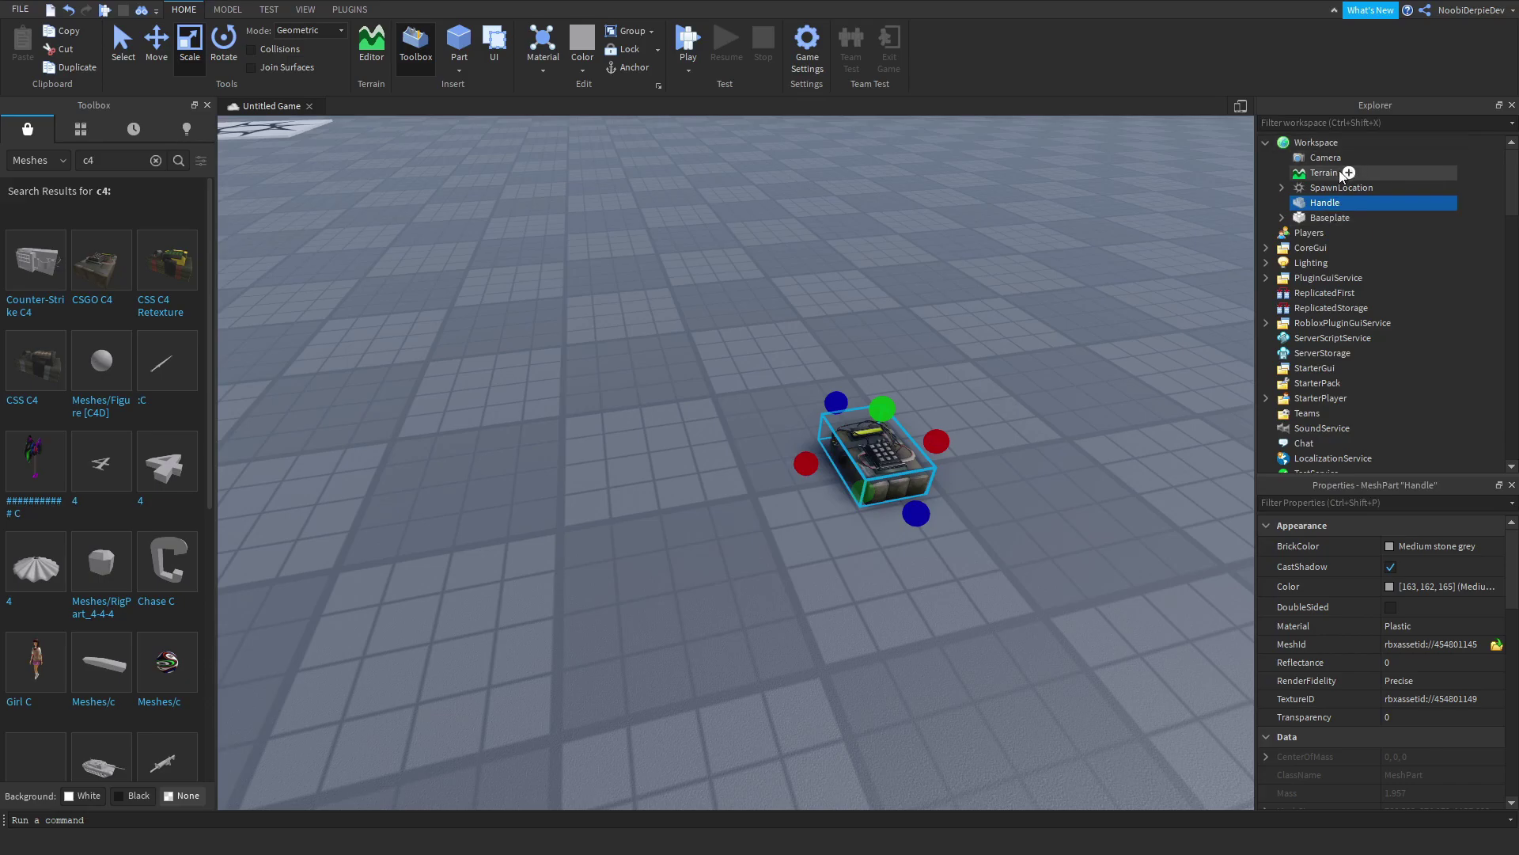
- Add a Tool named C4 to StarterPack and move the Handle mesh part into it
left_click(1345, 384)
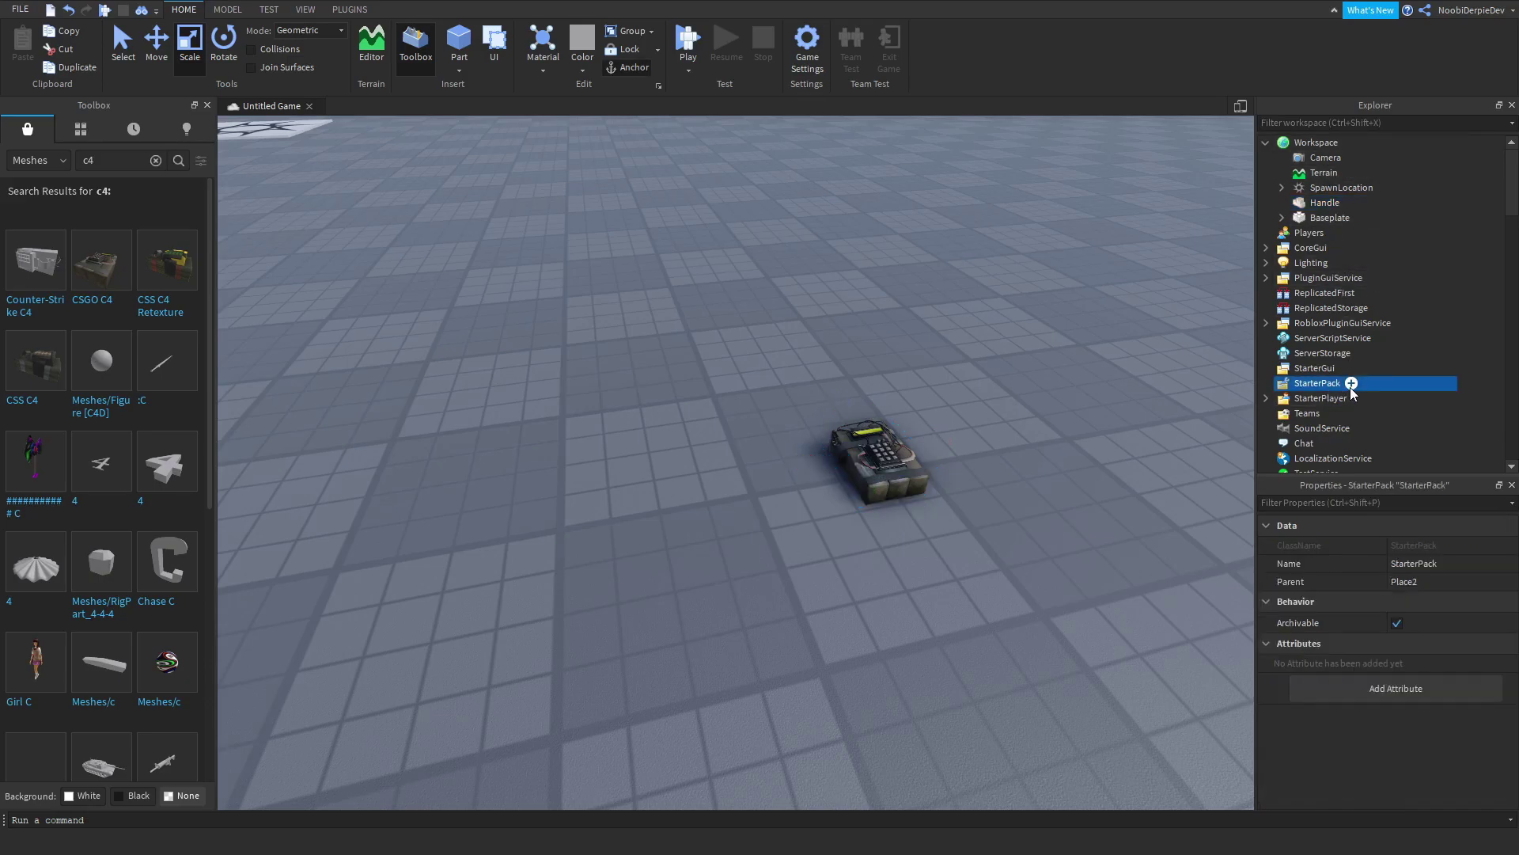
left_click(1351, 383)
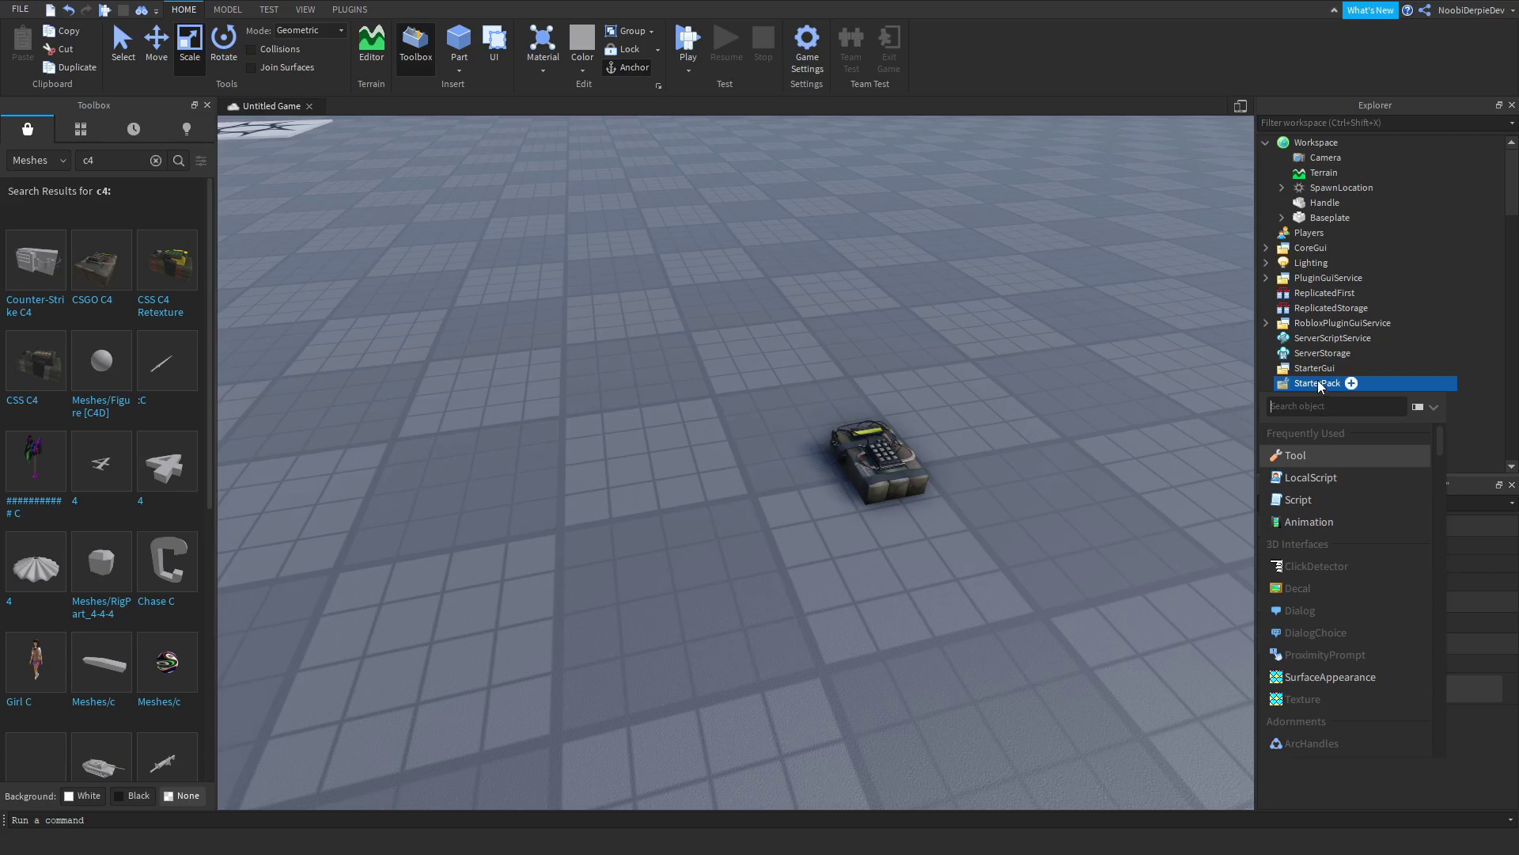
left_click(1303, 457)
type("C4")
key("Return")
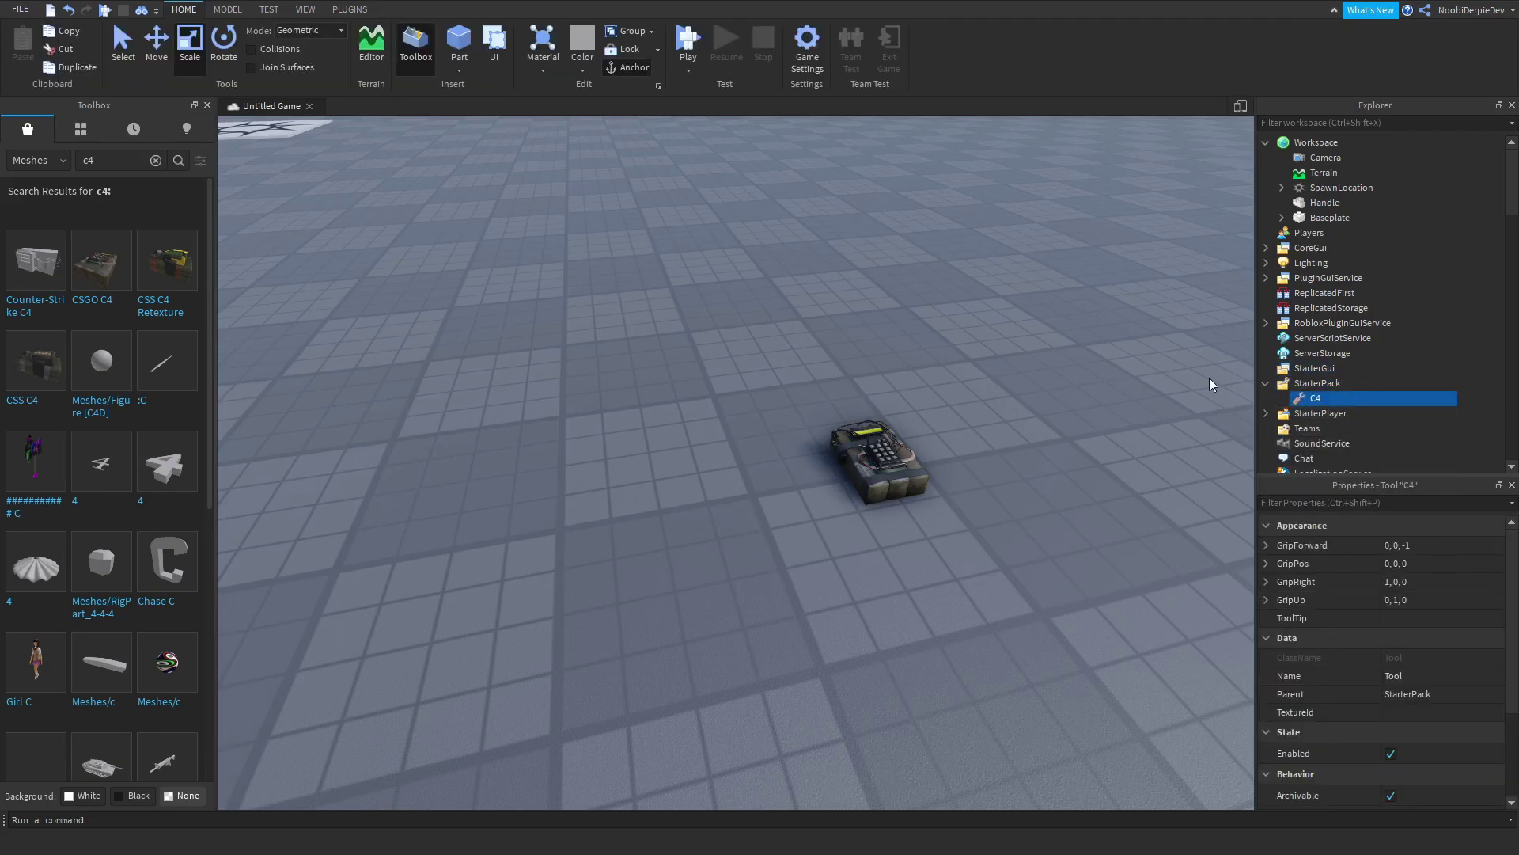
left_click_drag(1326, 202, 1315, 383)
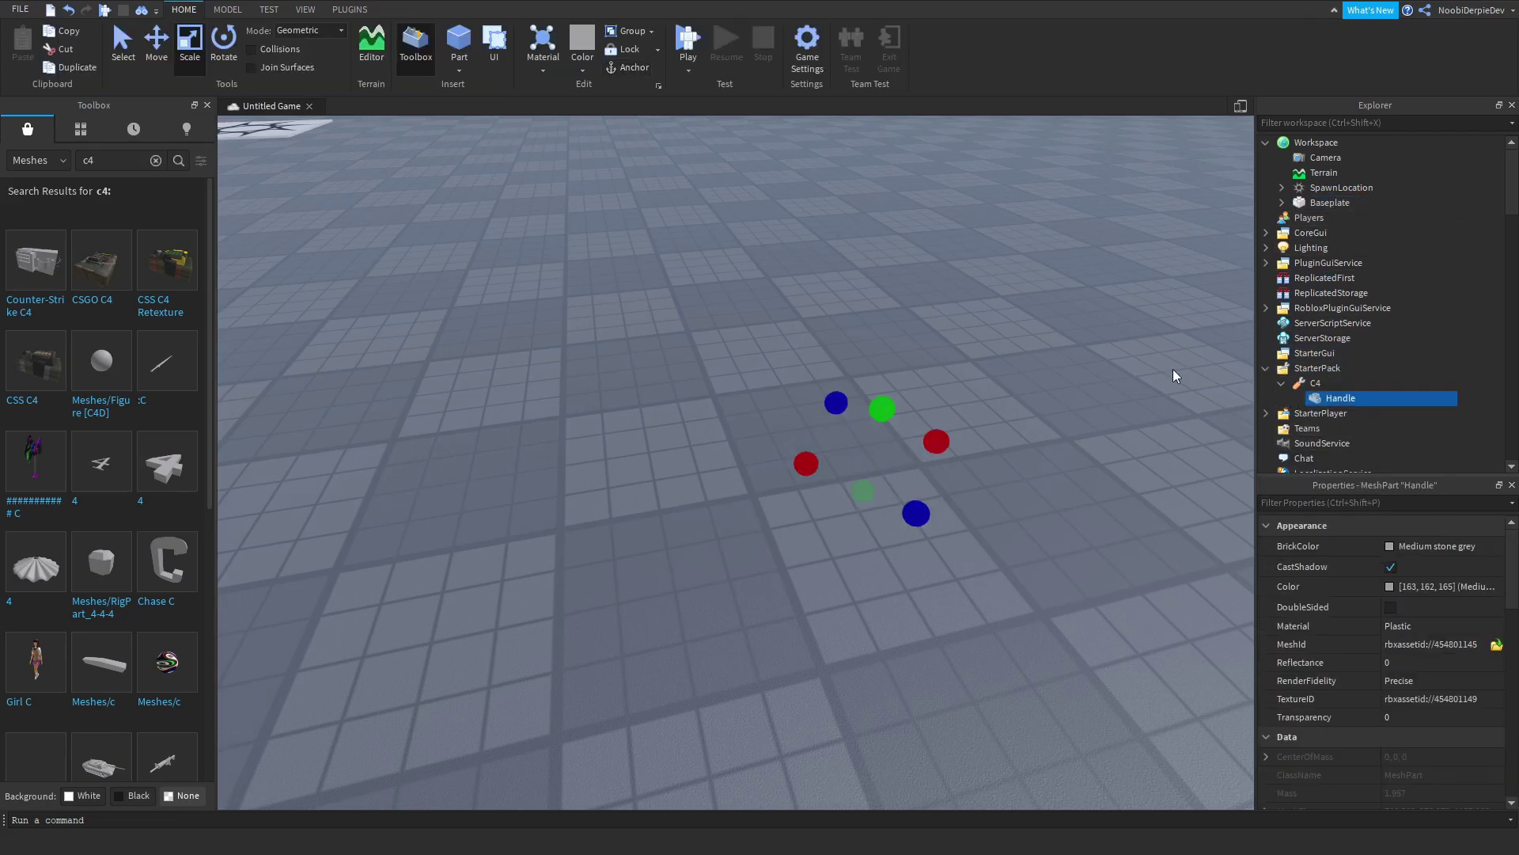
- Playtest the game, moving and jumping with the character to check the C4 tool, and stop the test
left_click(688, 41)
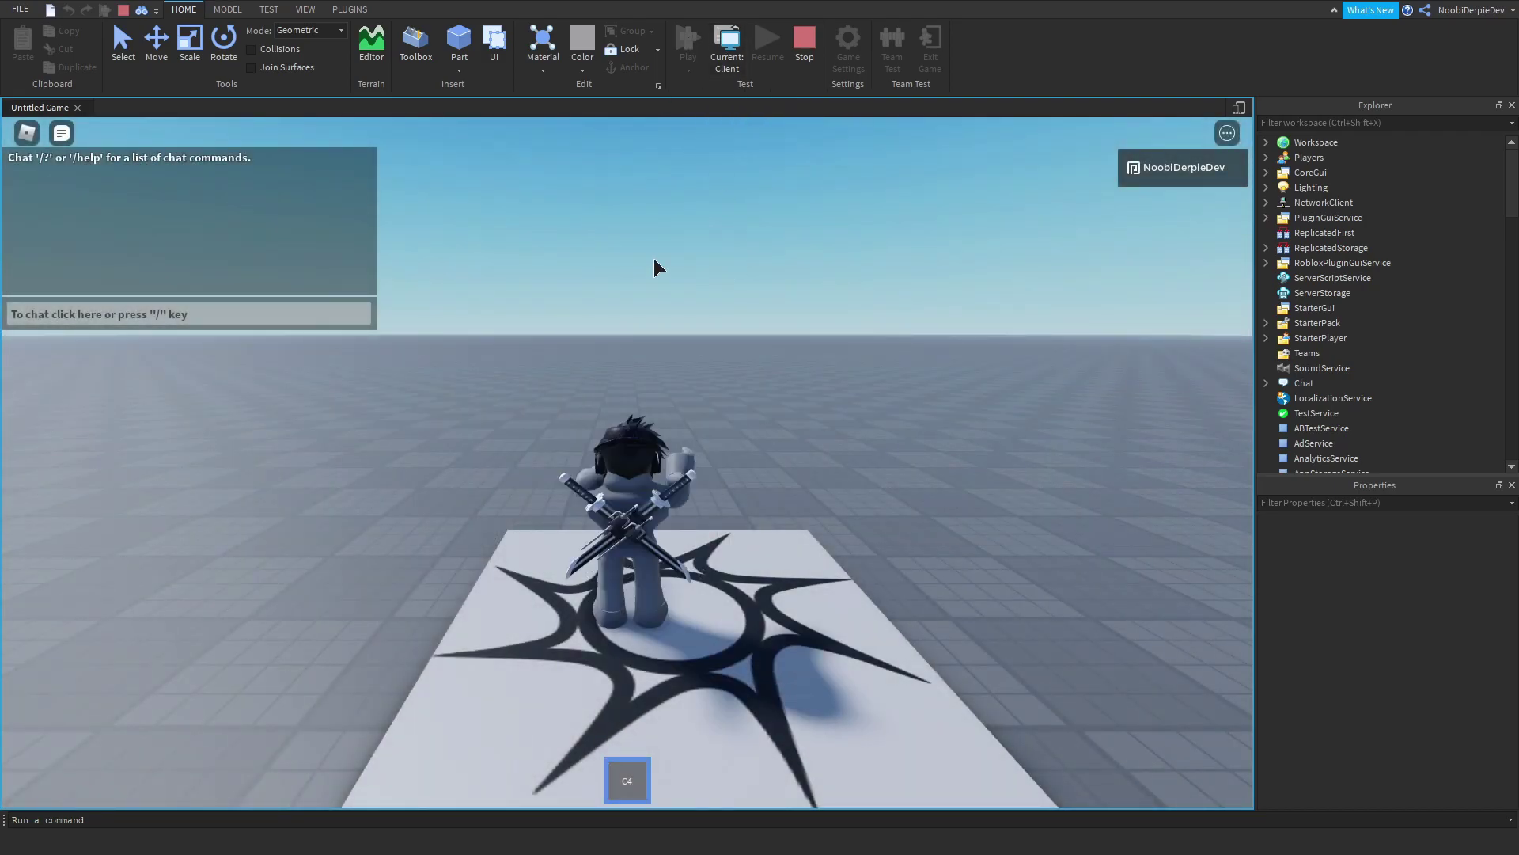
key("s")
right_click_drag(744, 310, 744, 320)
key("space")
right_click_drag(709, 427, 709, 428)
key("space")
left_click(798, 46)
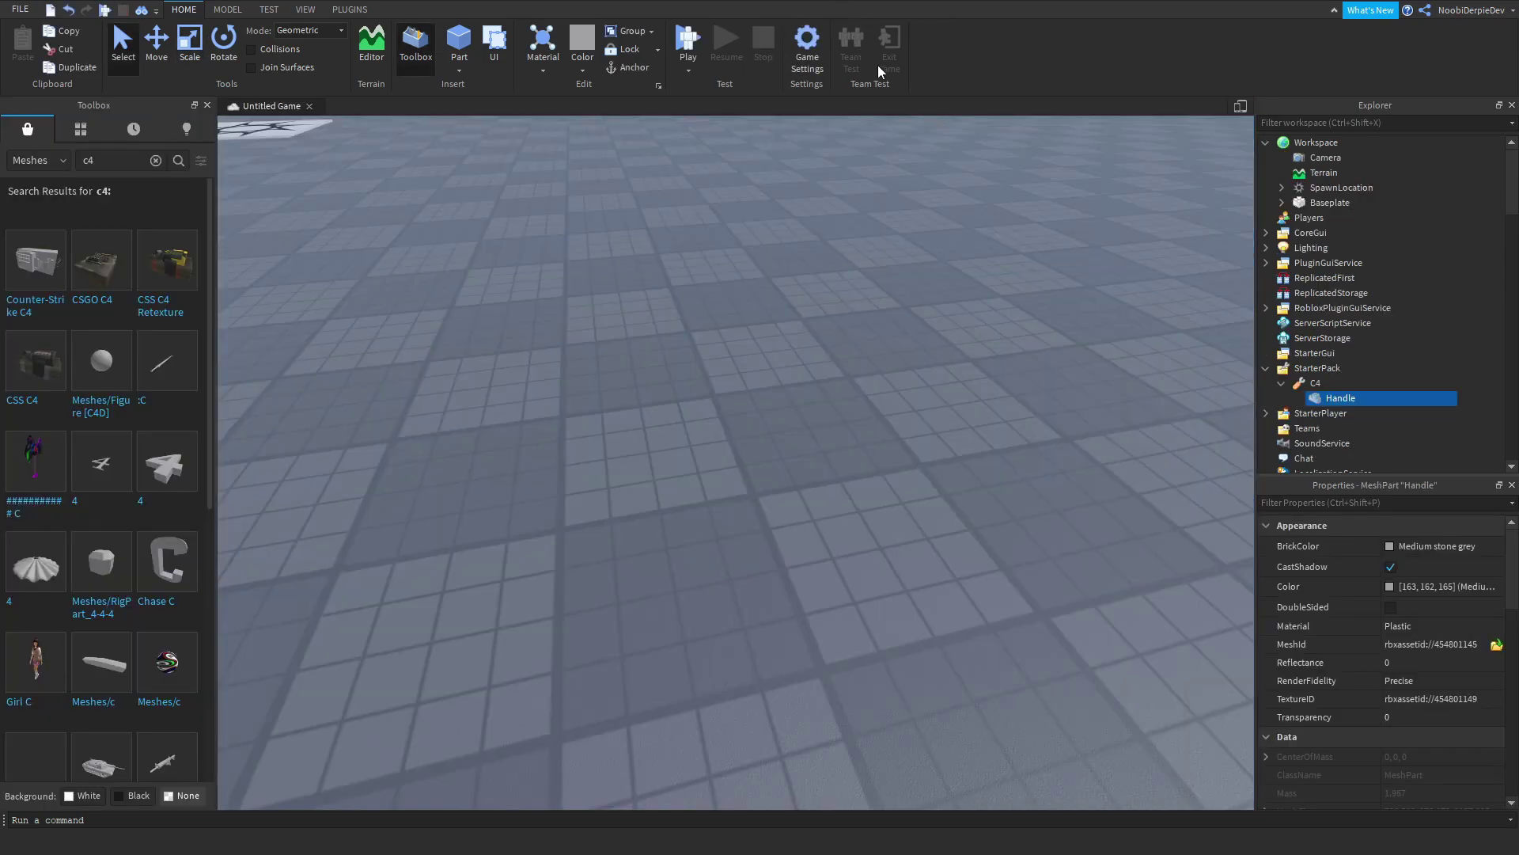
left_click(1310, 383)
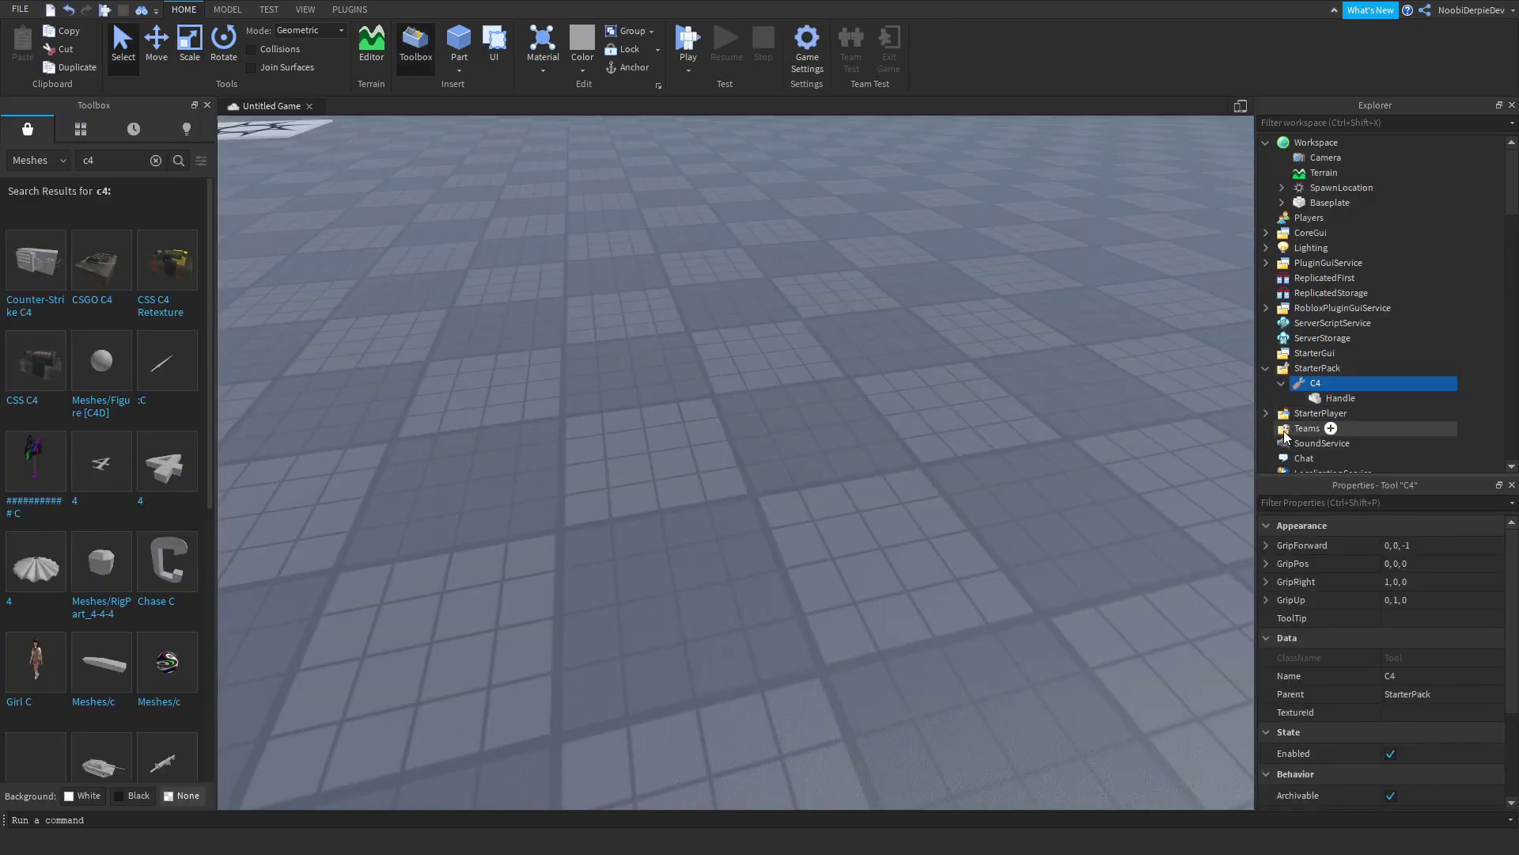
left_click(50, 660)
right_click_drag(526, 500, 559, 540)
key("Delete")
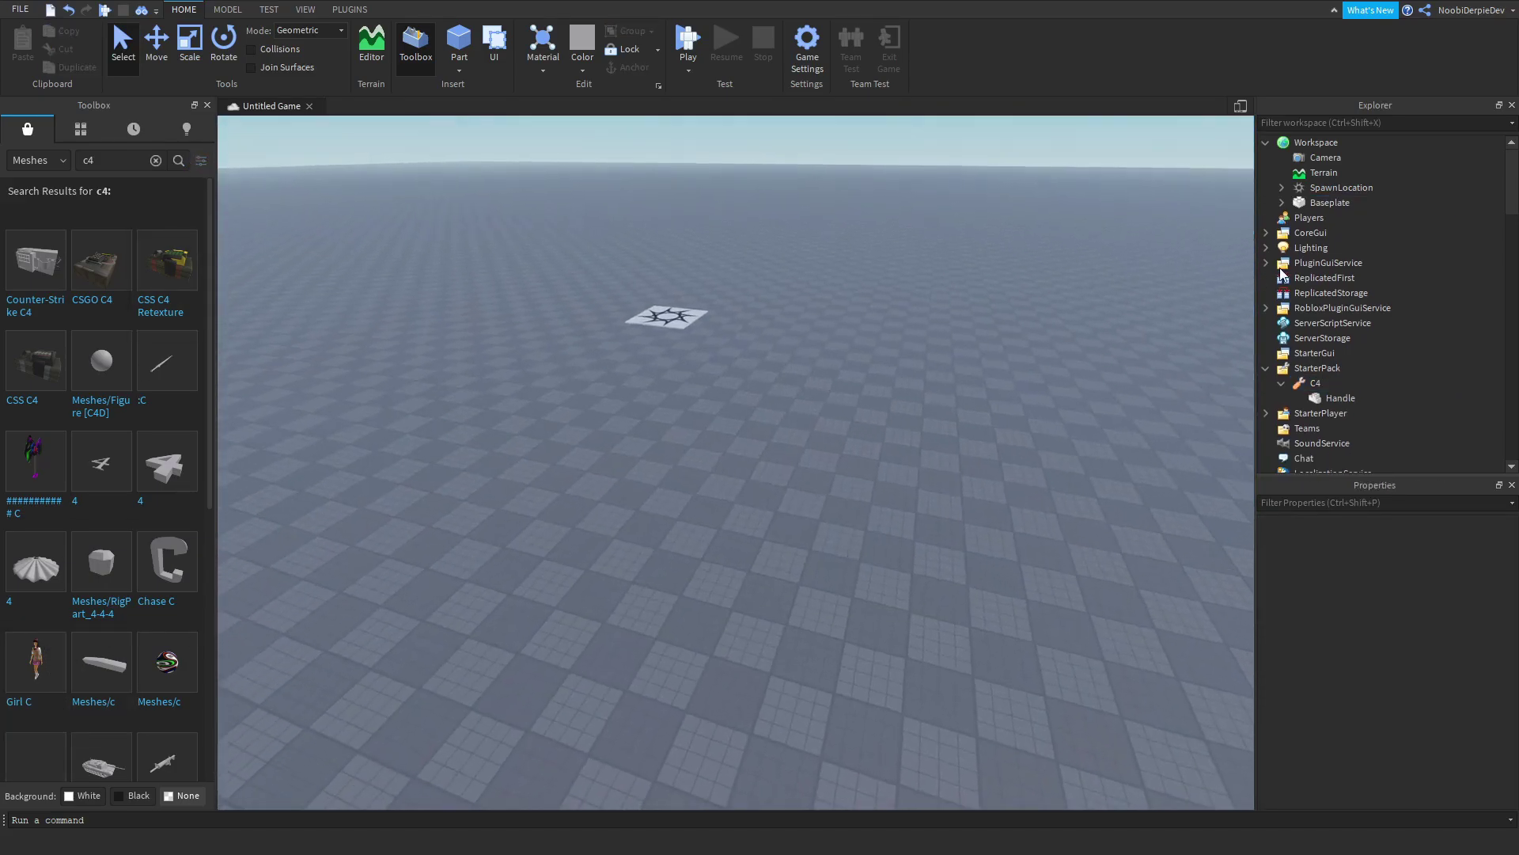
key("w")
left_click(1314, 395)
key("f")
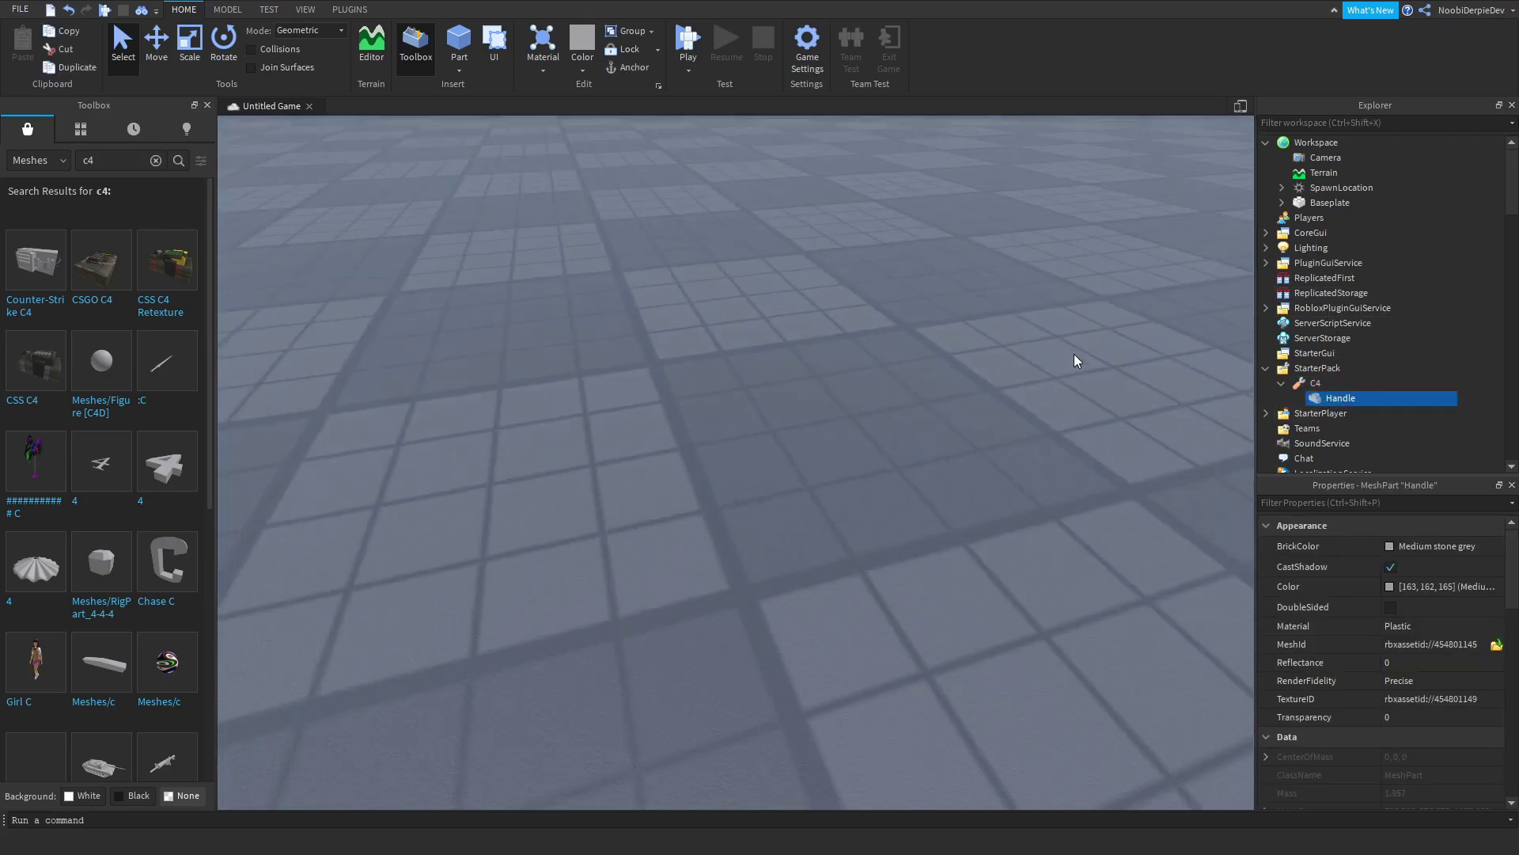
- Add a LocalScript to the C4 tool and close the Toolbox to widen the script editor
left_click(1332, 383)
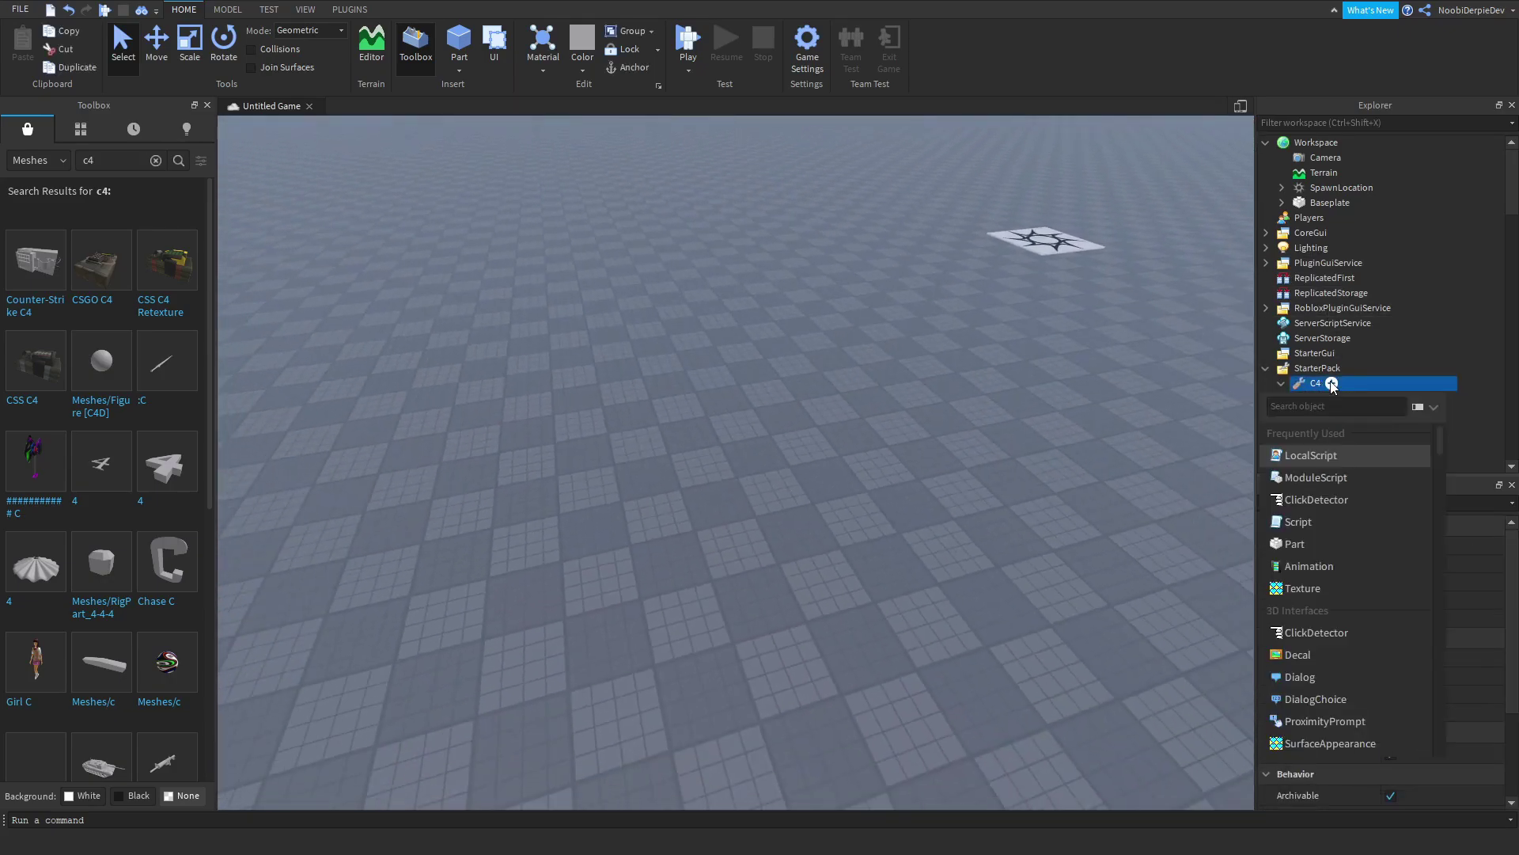
left_click(1315, 468)
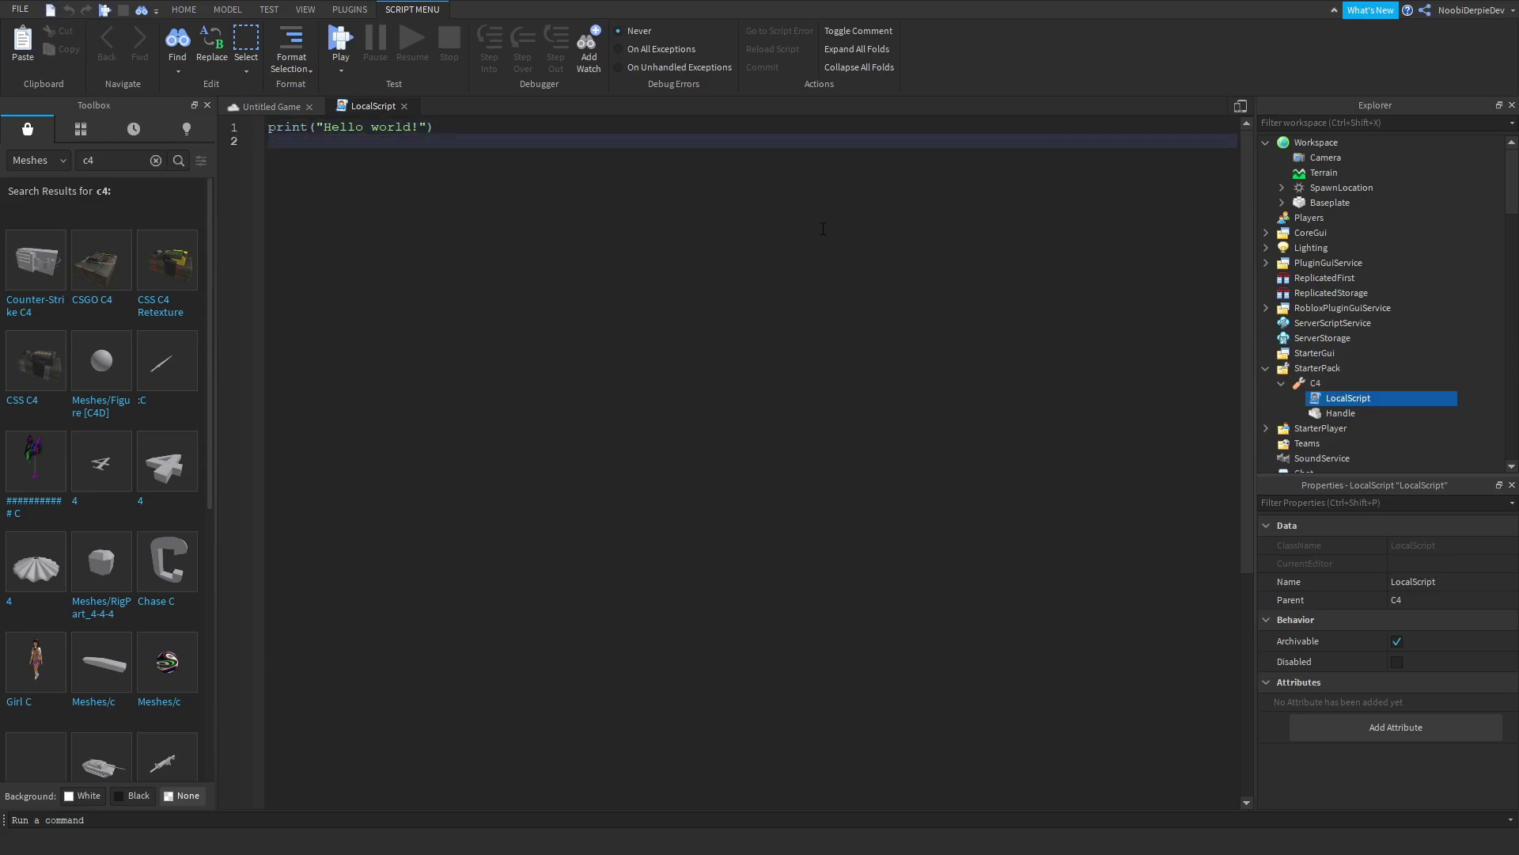
key("ctrl+a")
left_click(207, 105)
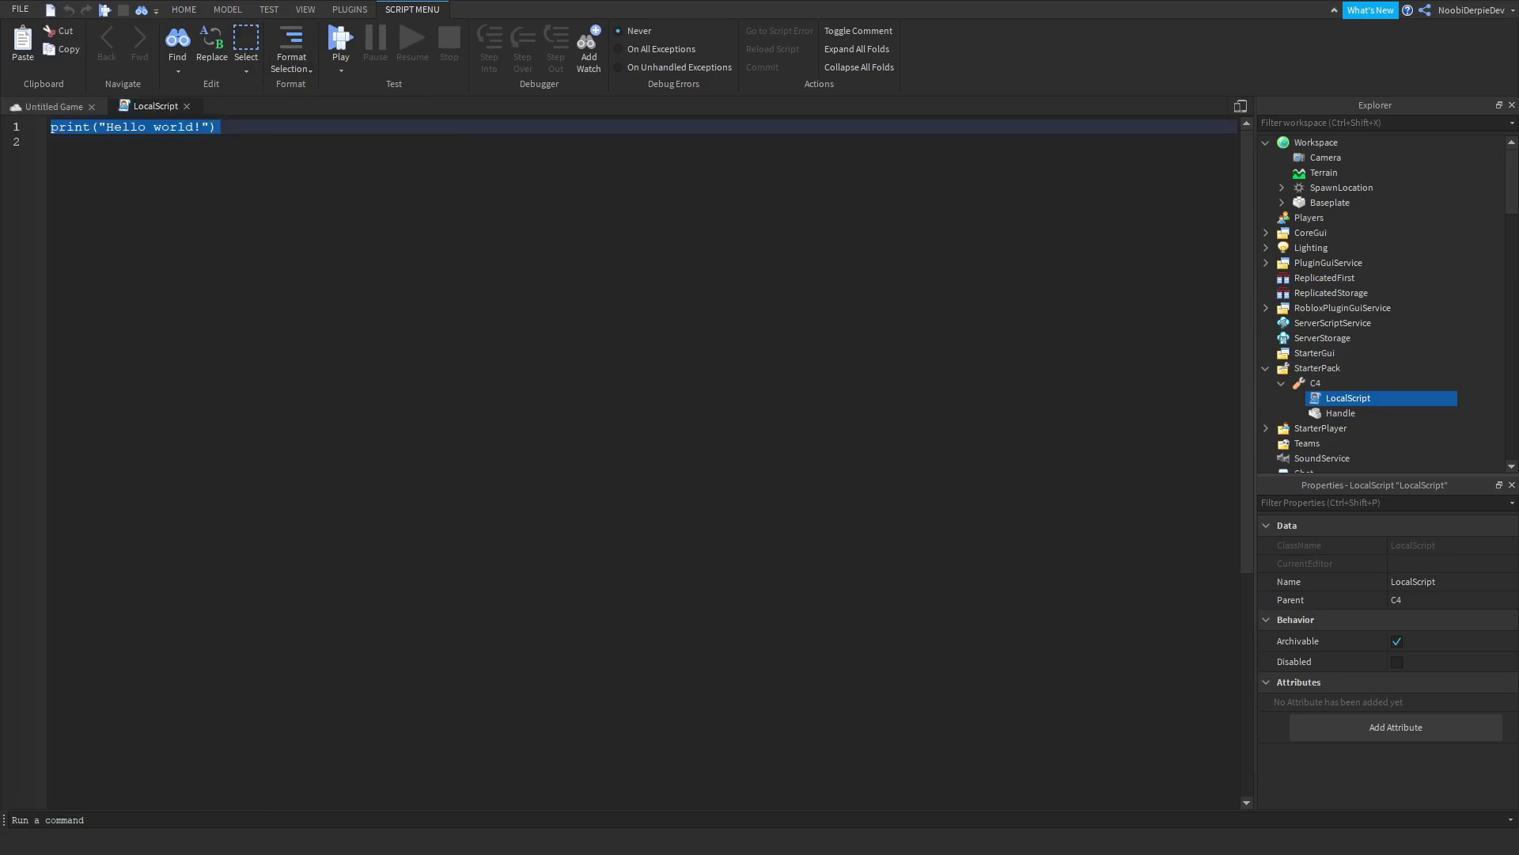
- Reopen the C4 tool's LocalScript from the game view and enlarge the editor's code text
left_click(54, 106)
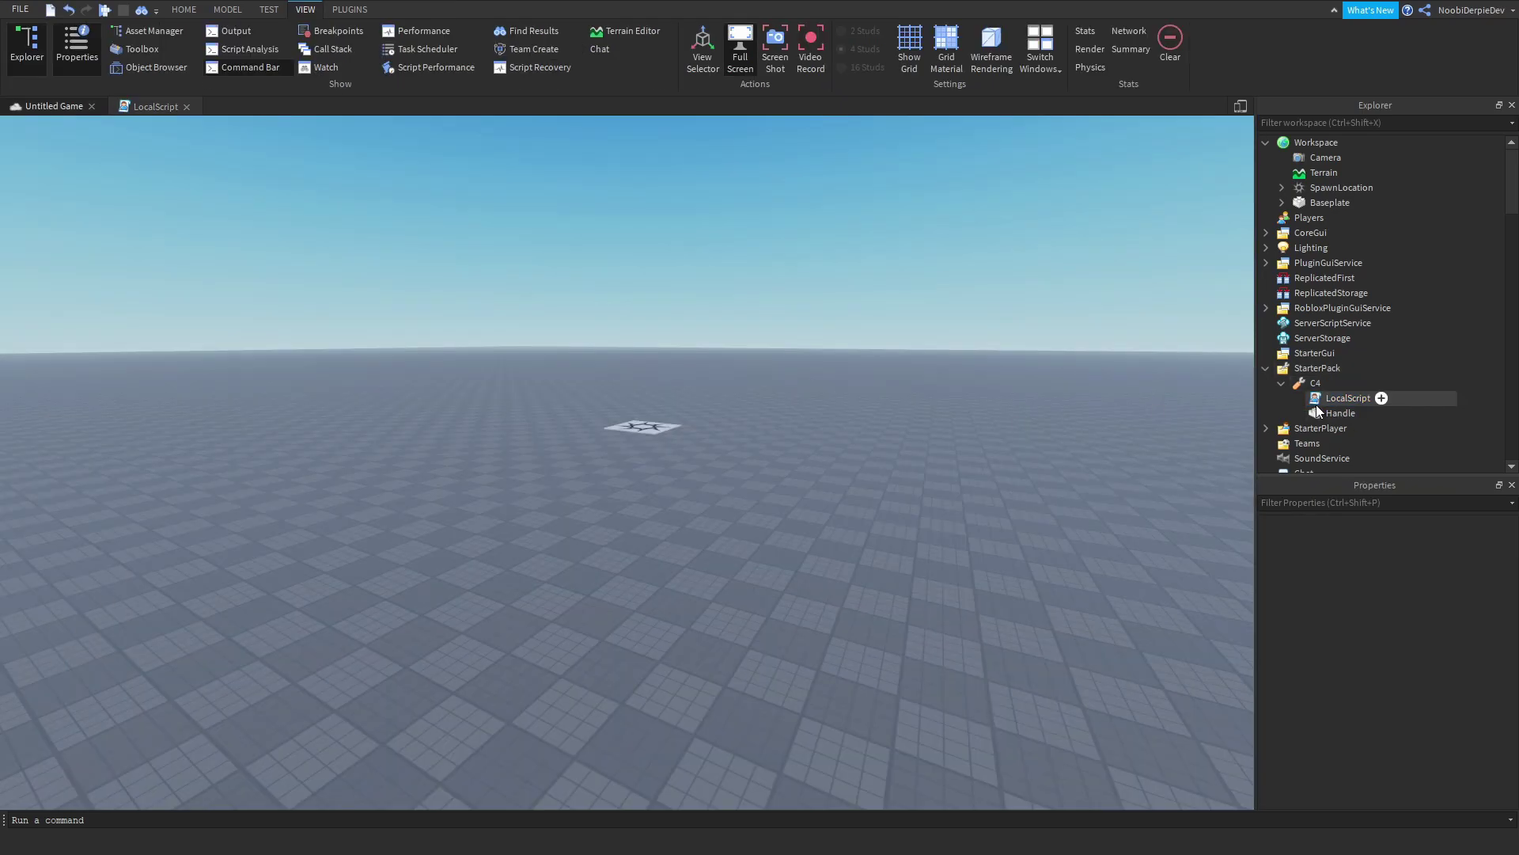
double_click(1380, 398)
left_click(451, 391)
scroll(440, 376, "up", 3, "ctrl")
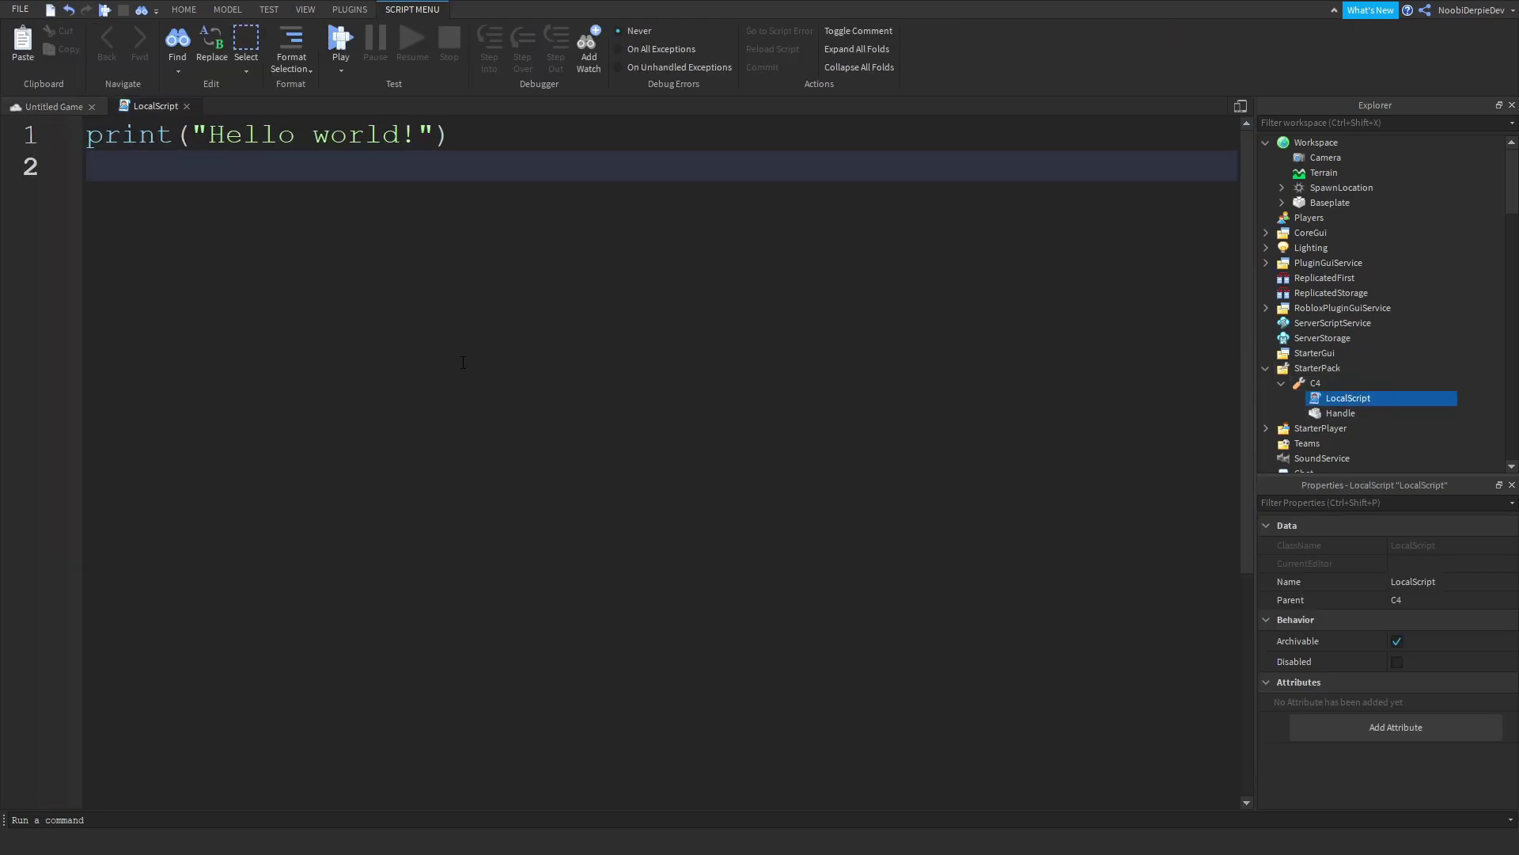
scroll(412, 359, "down", 5, "ctrl")
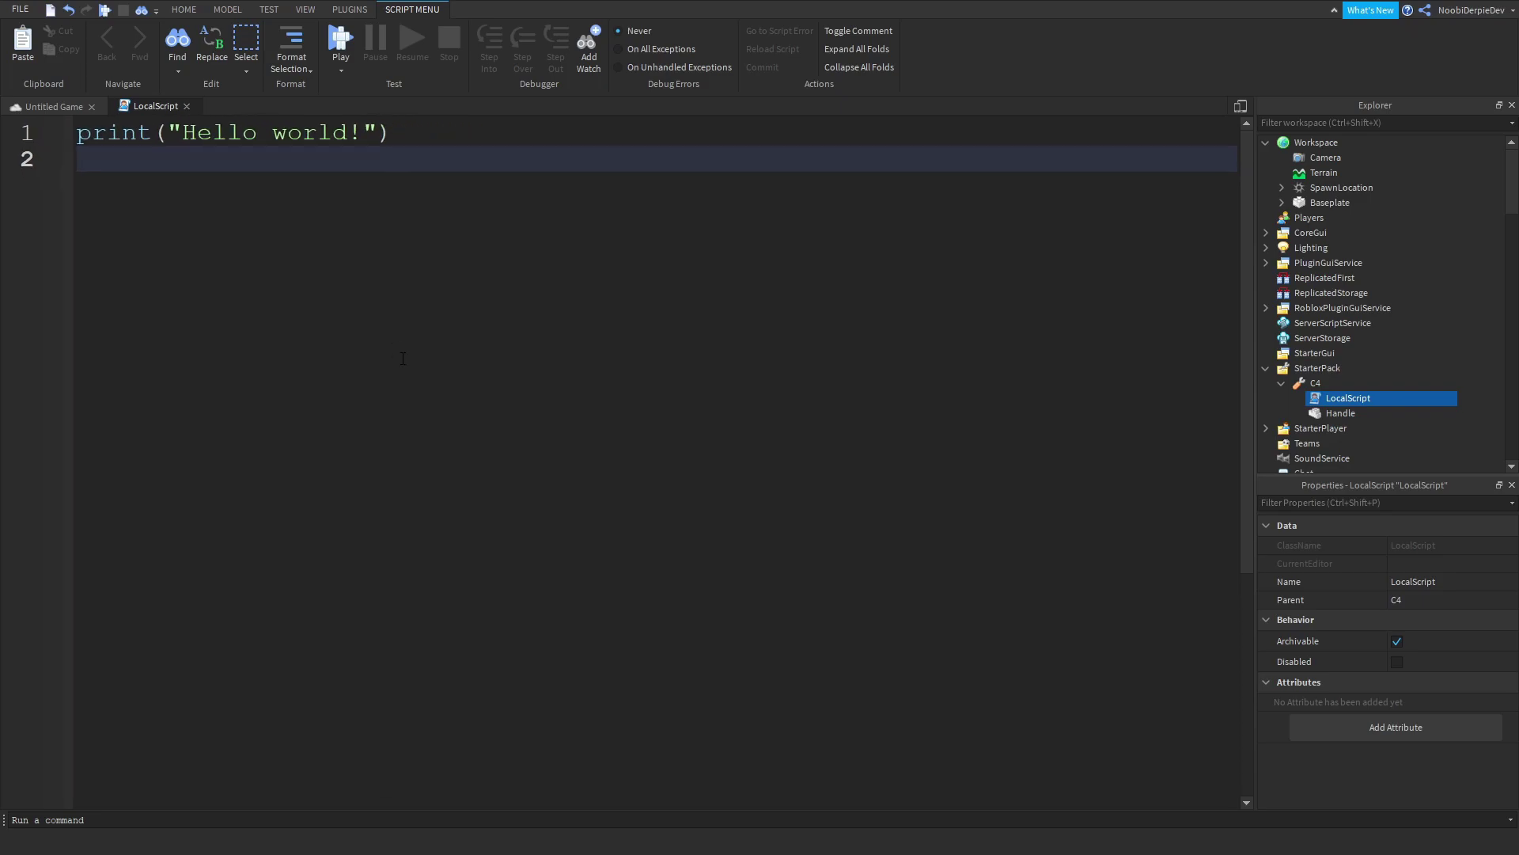
scroll(241, 341, "up", 3, "ctrl")
- Replace the LocalScript's default code with "local player = game.Players.LocalPlayer", followed by a blank line
key("ctrl+a")
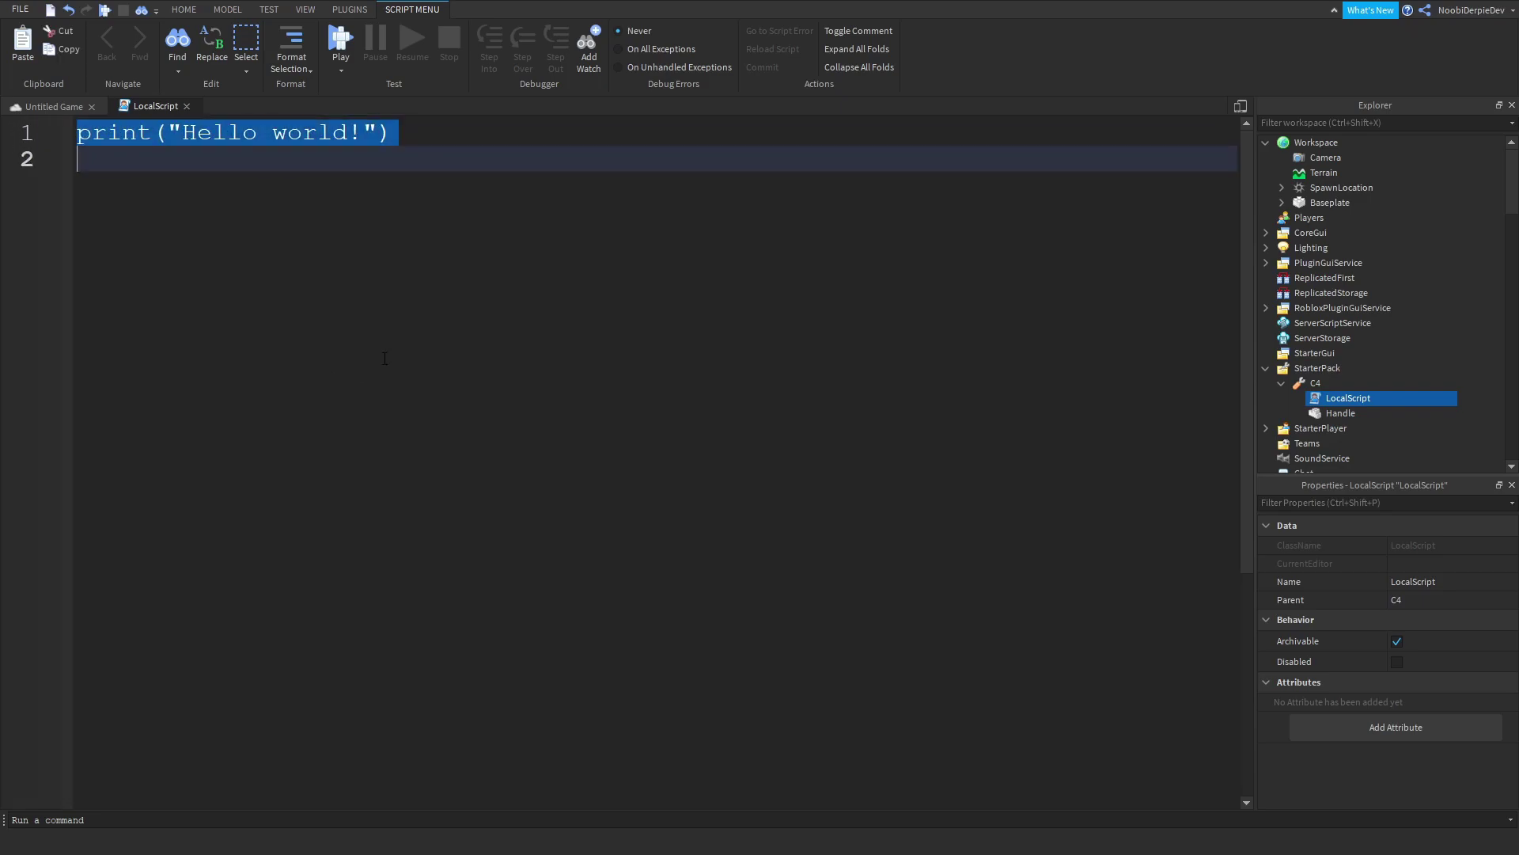
type("local player = game.players.lo")
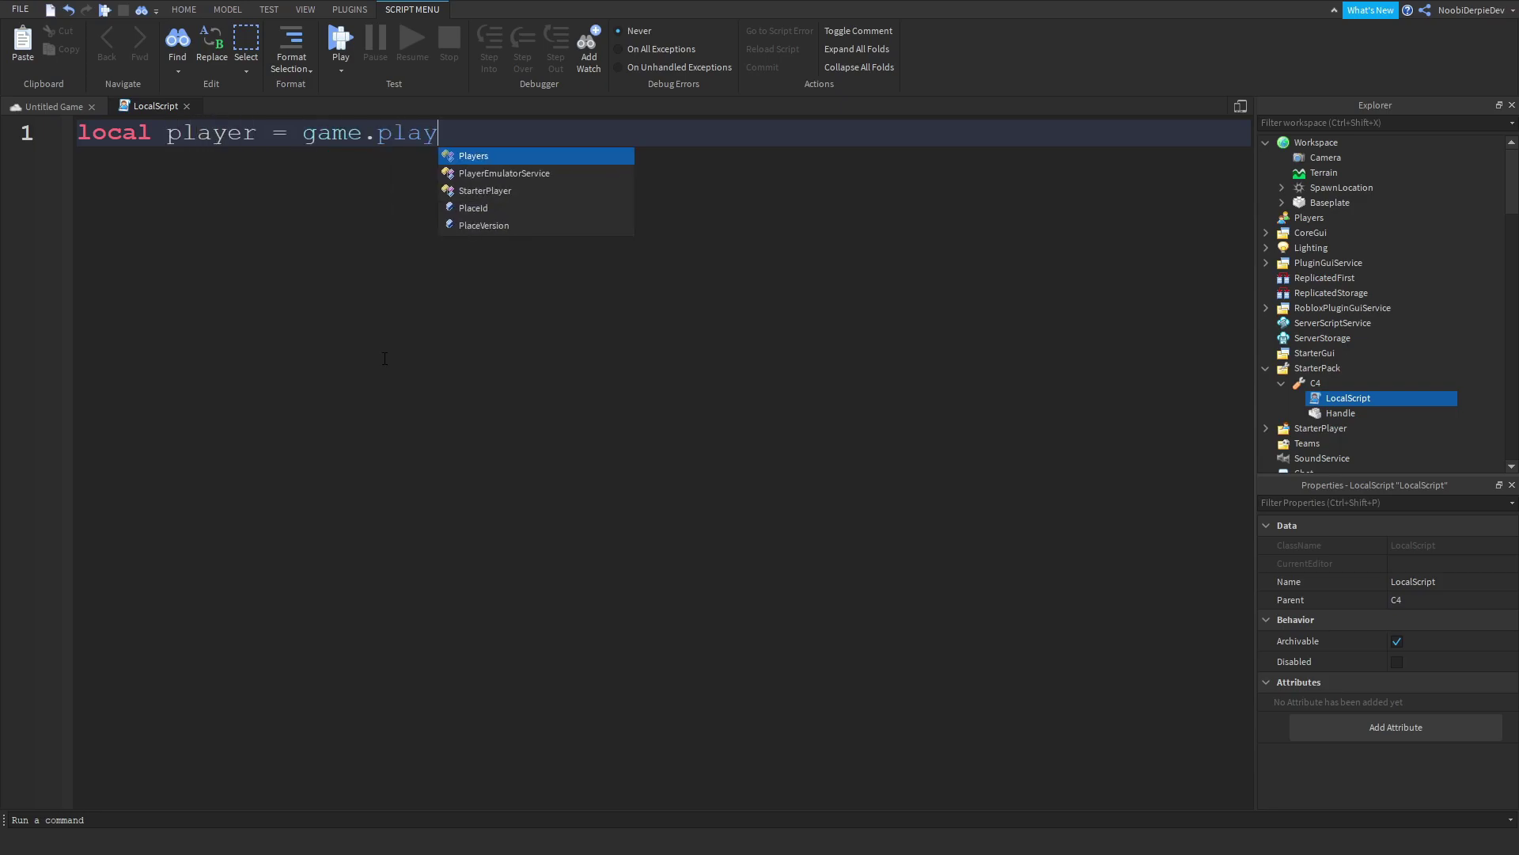
key("Tab")
type(".Lo")
key("Tab")
key("Return")
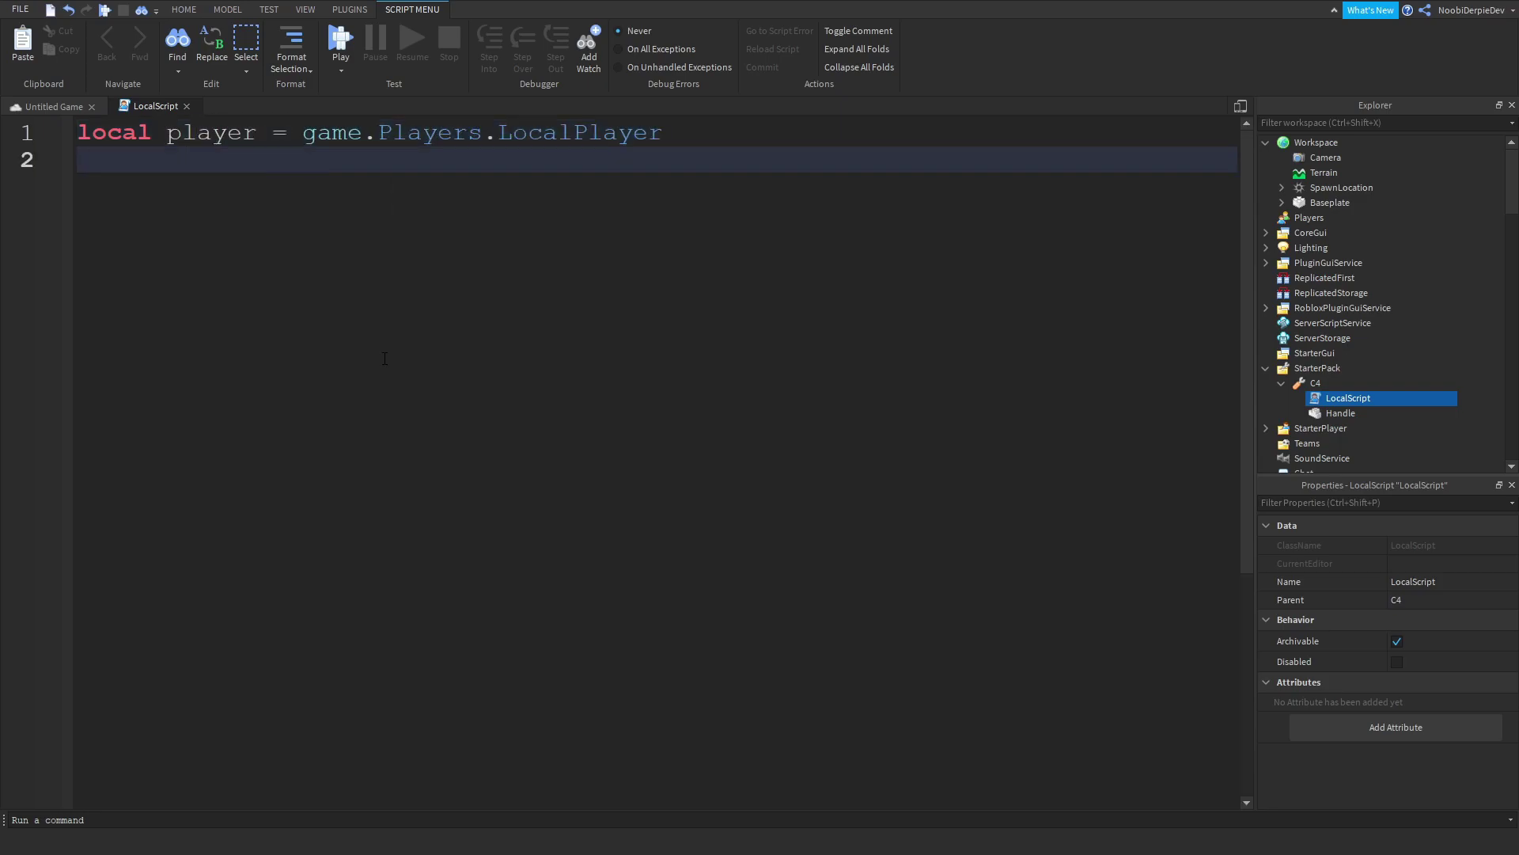
key("Return")
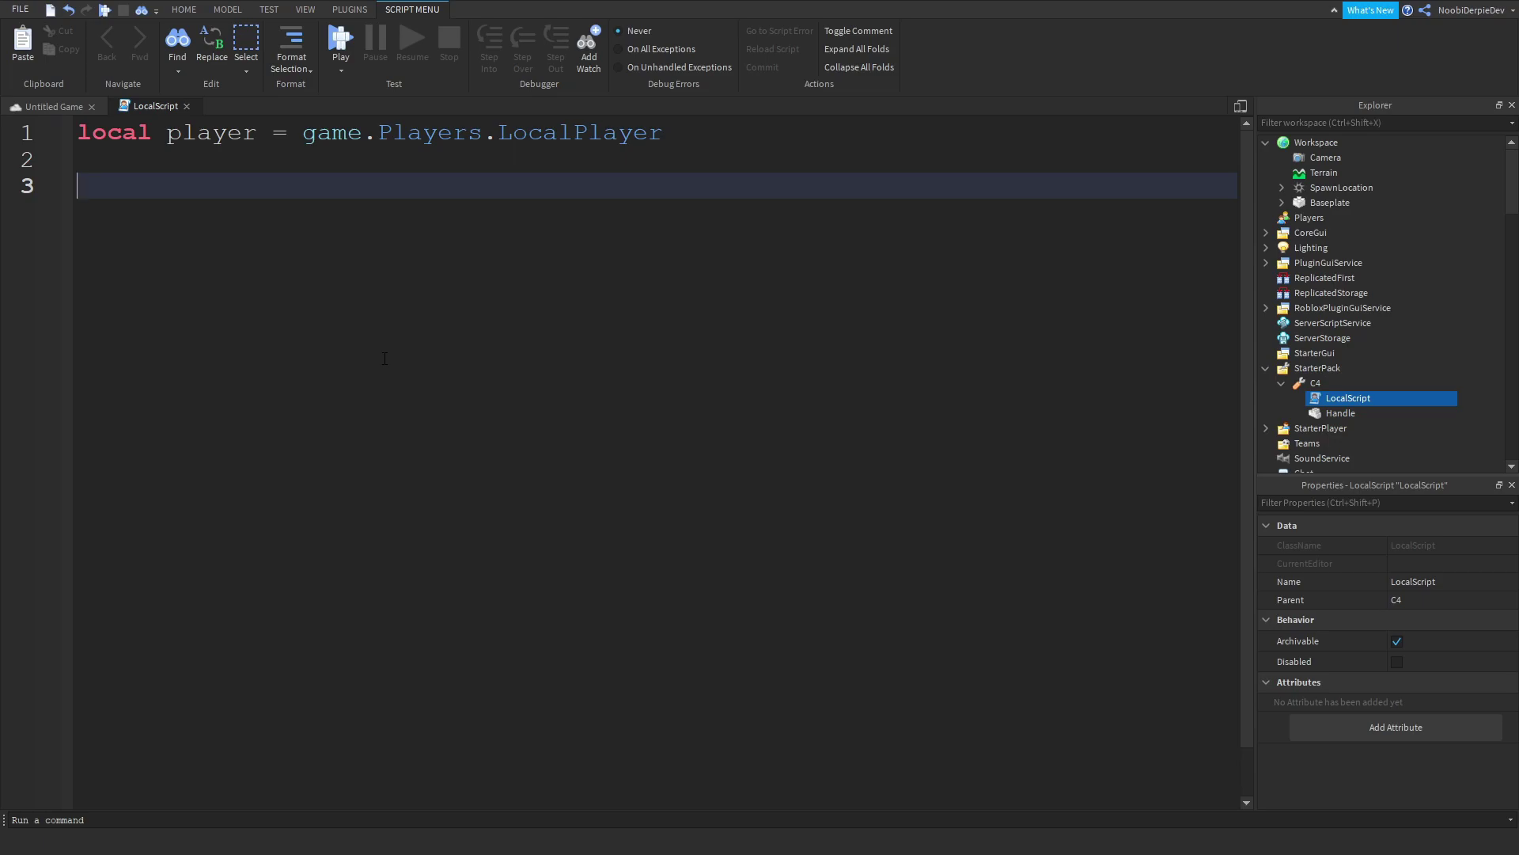
- Start an event handler on line 3 with "script.Parent.Activated:Connect(function()"
type("script.Parent.ac")
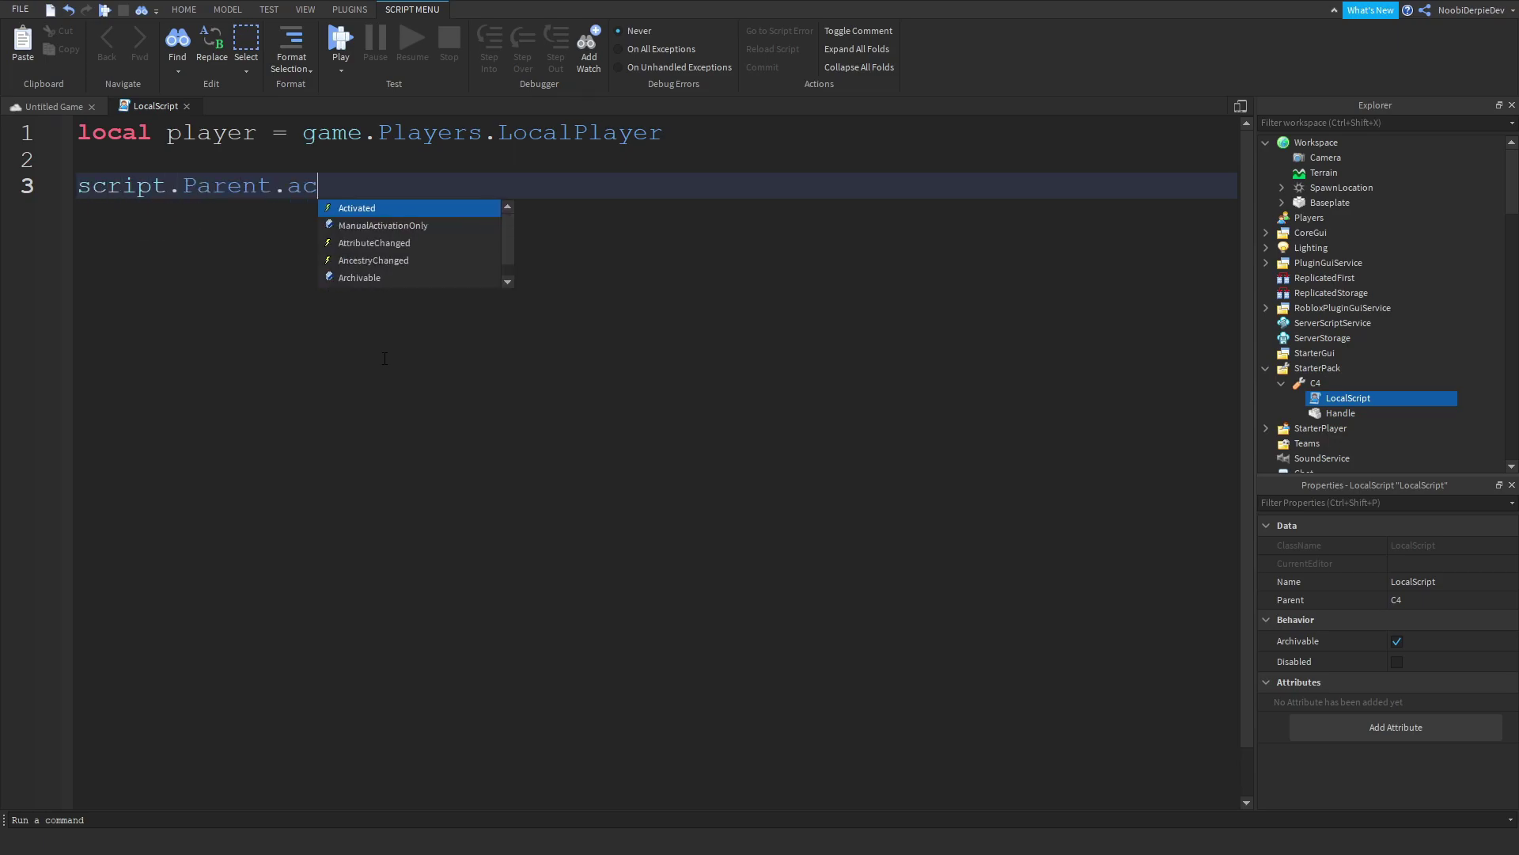
key("Tab")
type(":Con")
key("Tab")
type("(function(")
key("Delete")
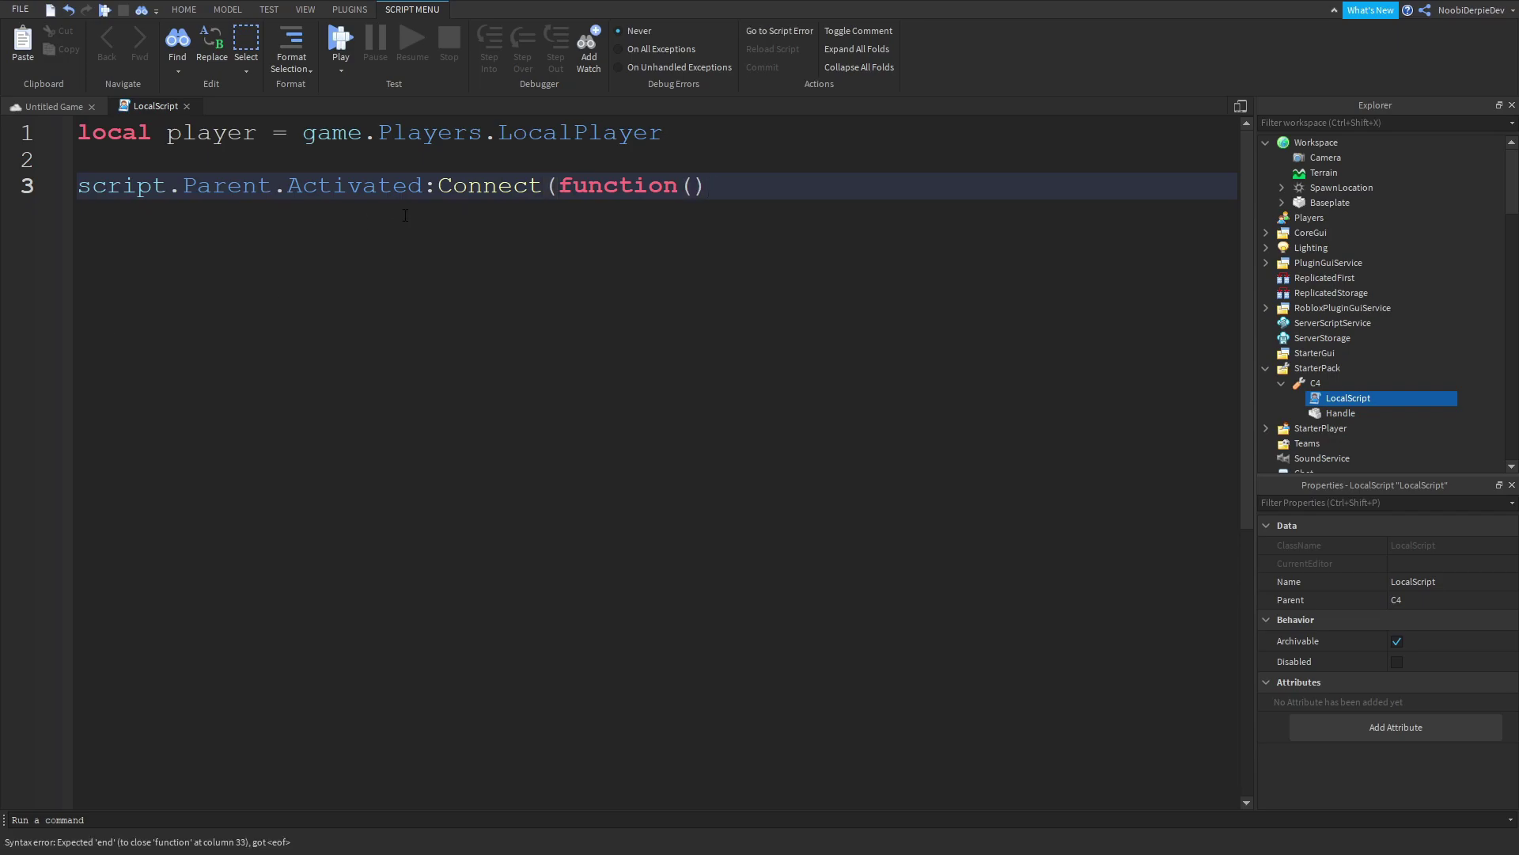
- Add a RemoteEvent to ReplicatedStorage and name it BombFire
left_click(1378, 293)
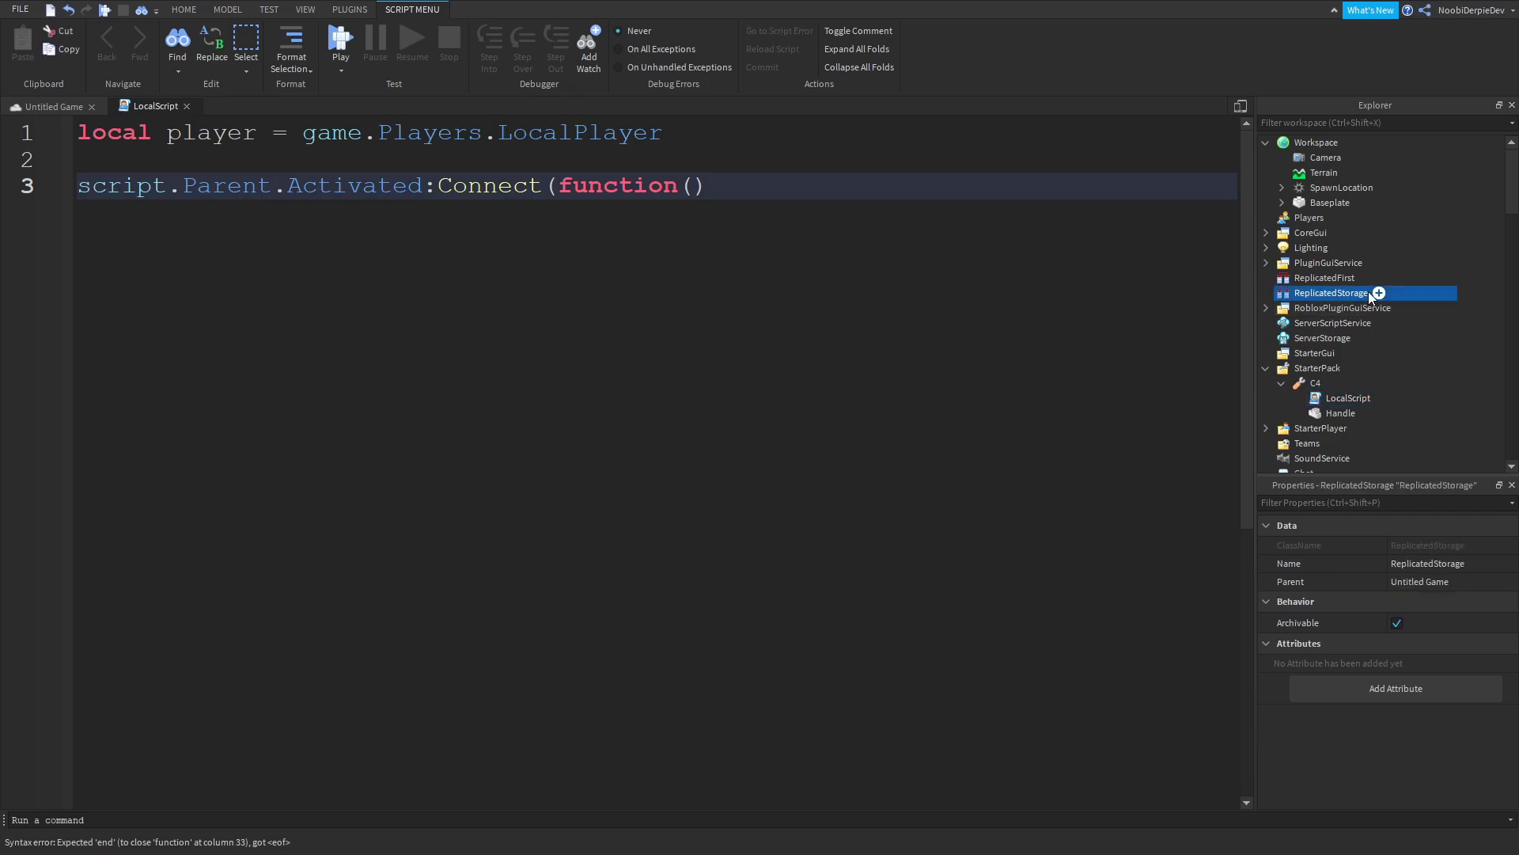
left_click(1316, 388)
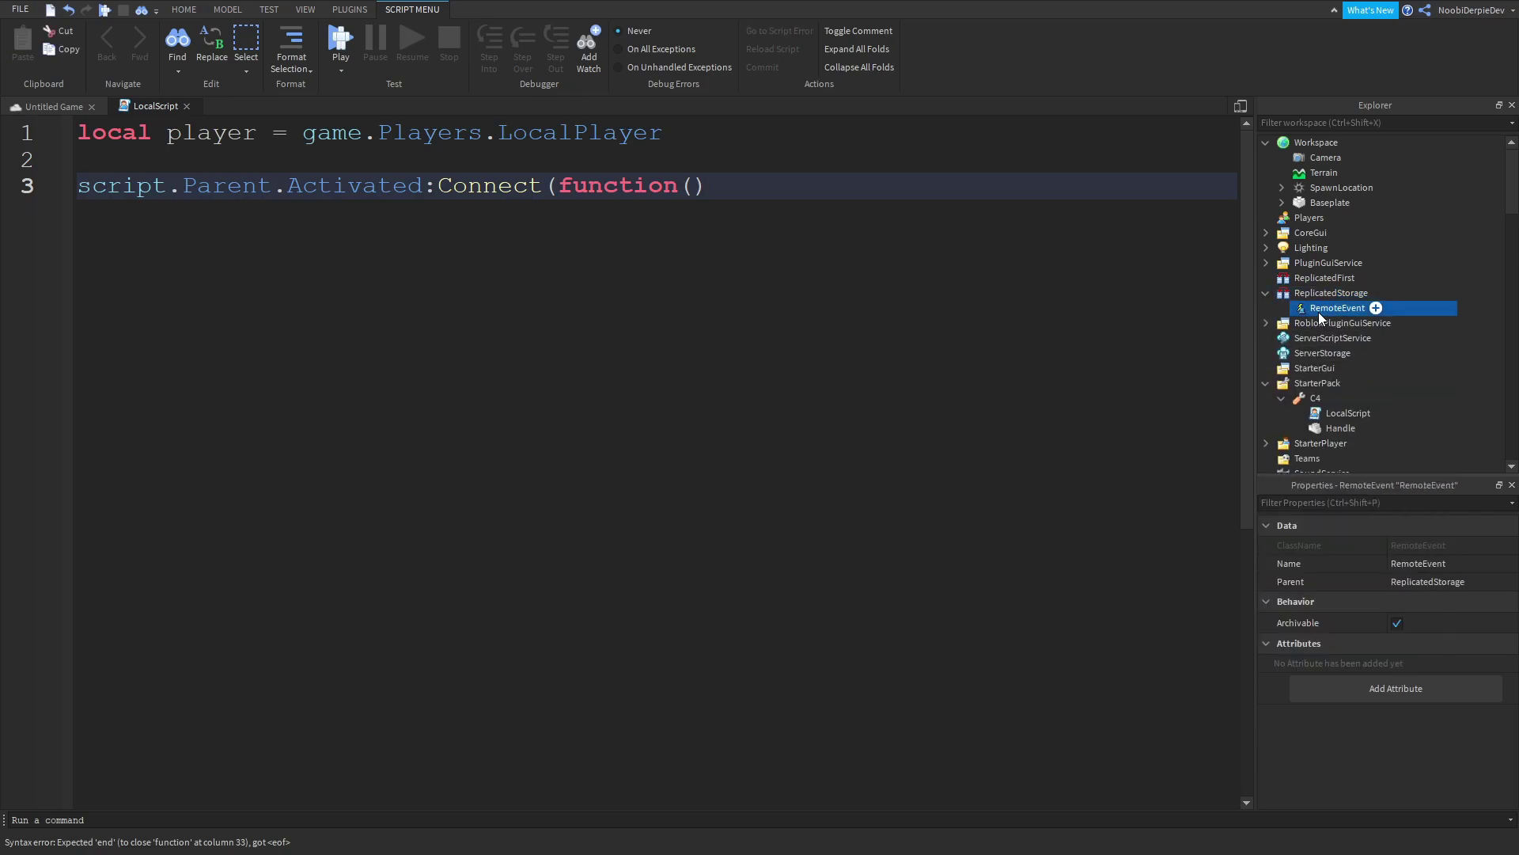
type("f")
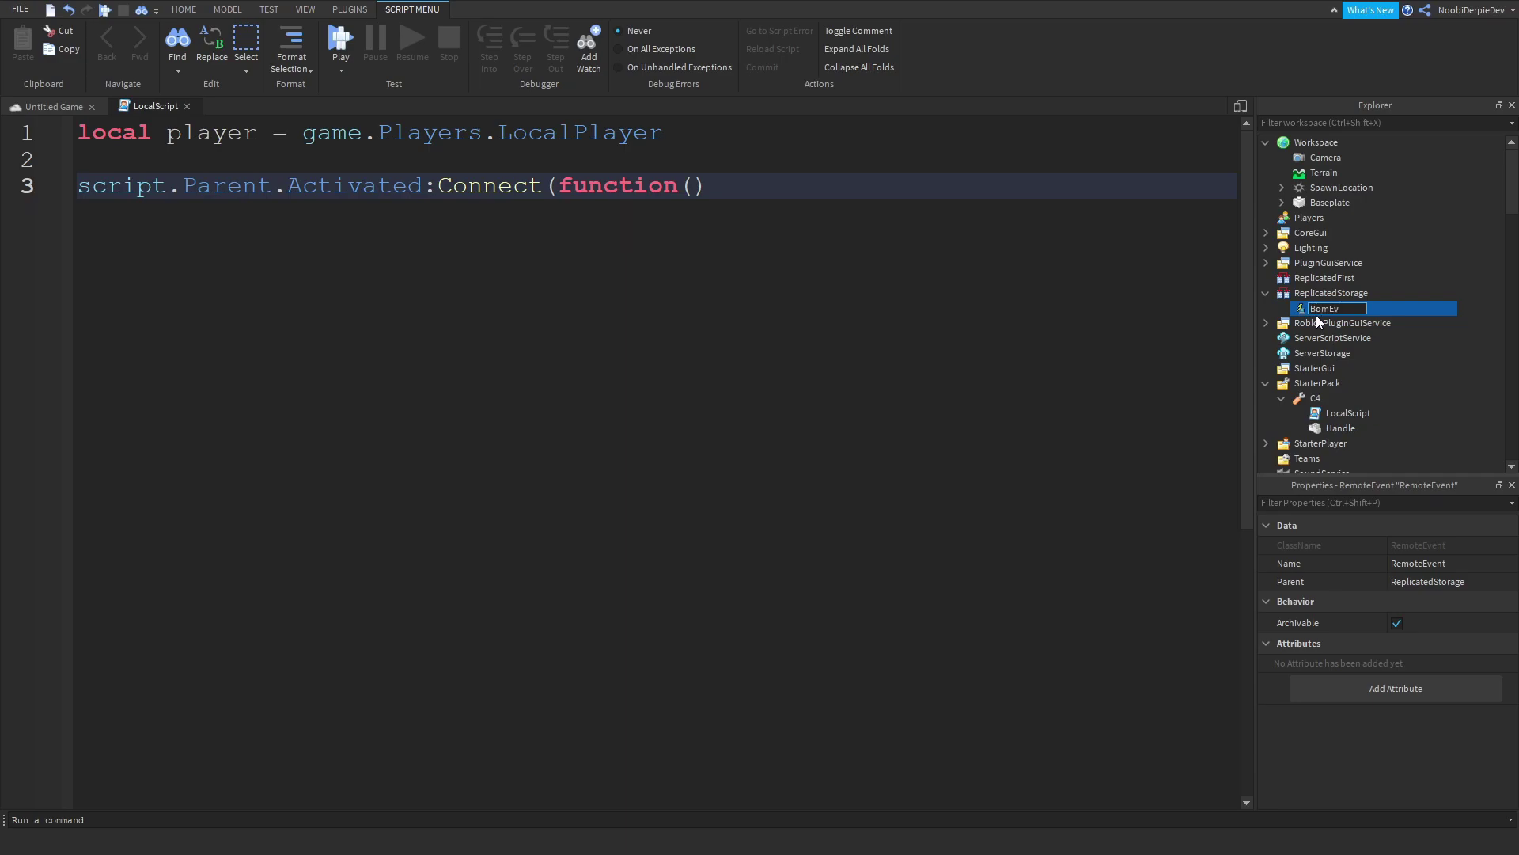
type("BombFire")
key("Return")
- Inside the LocalScript's Activated handler, add the line "game.ReplicatedStorage.BombFire:FireServer(player)"
left_click(750, 188)
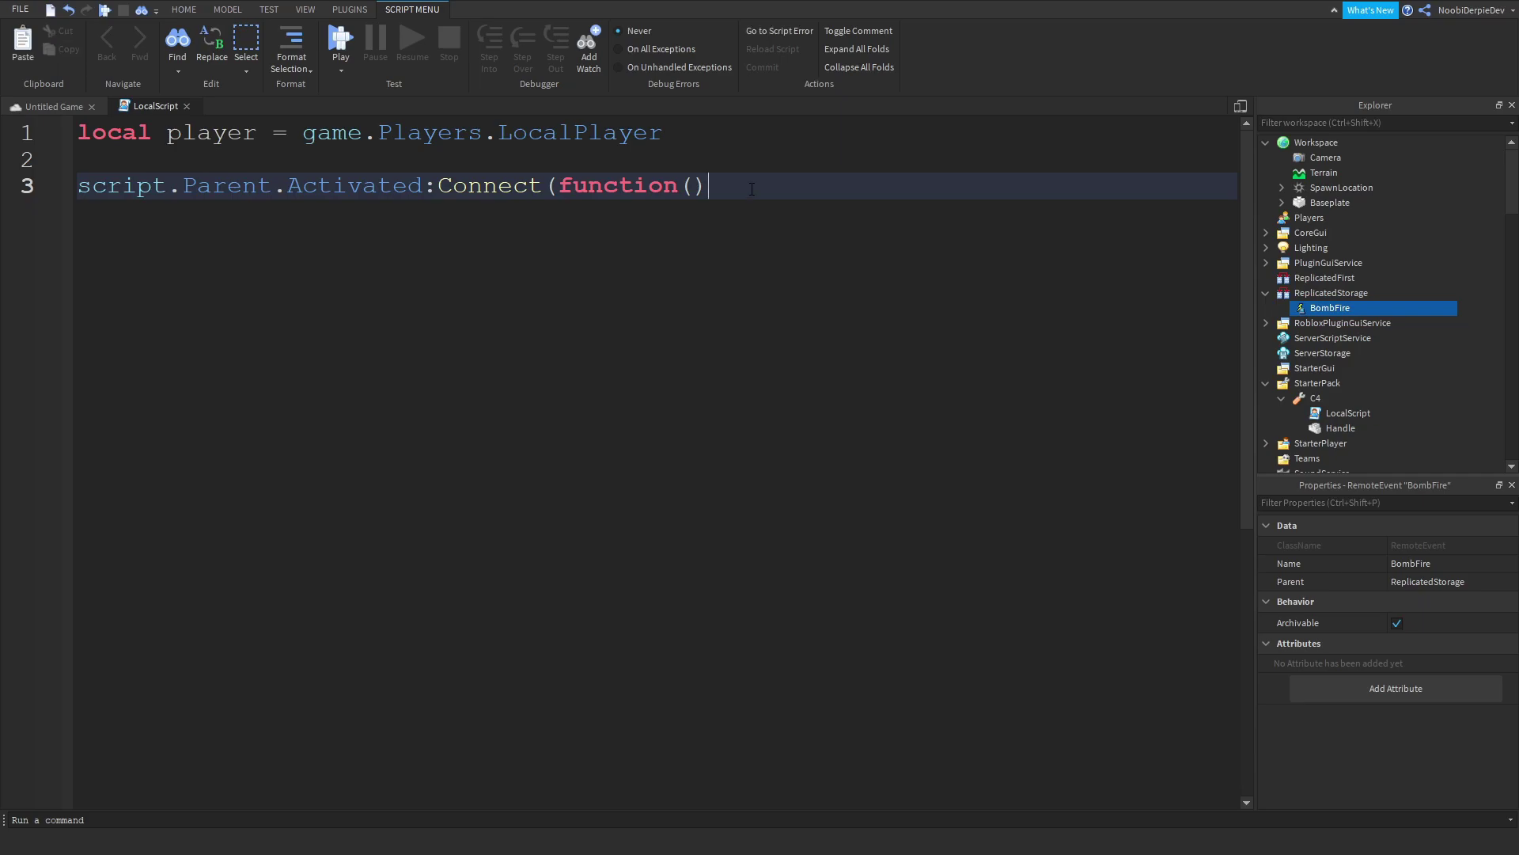
key("Return")
type("game.ReplicatedStorage.")
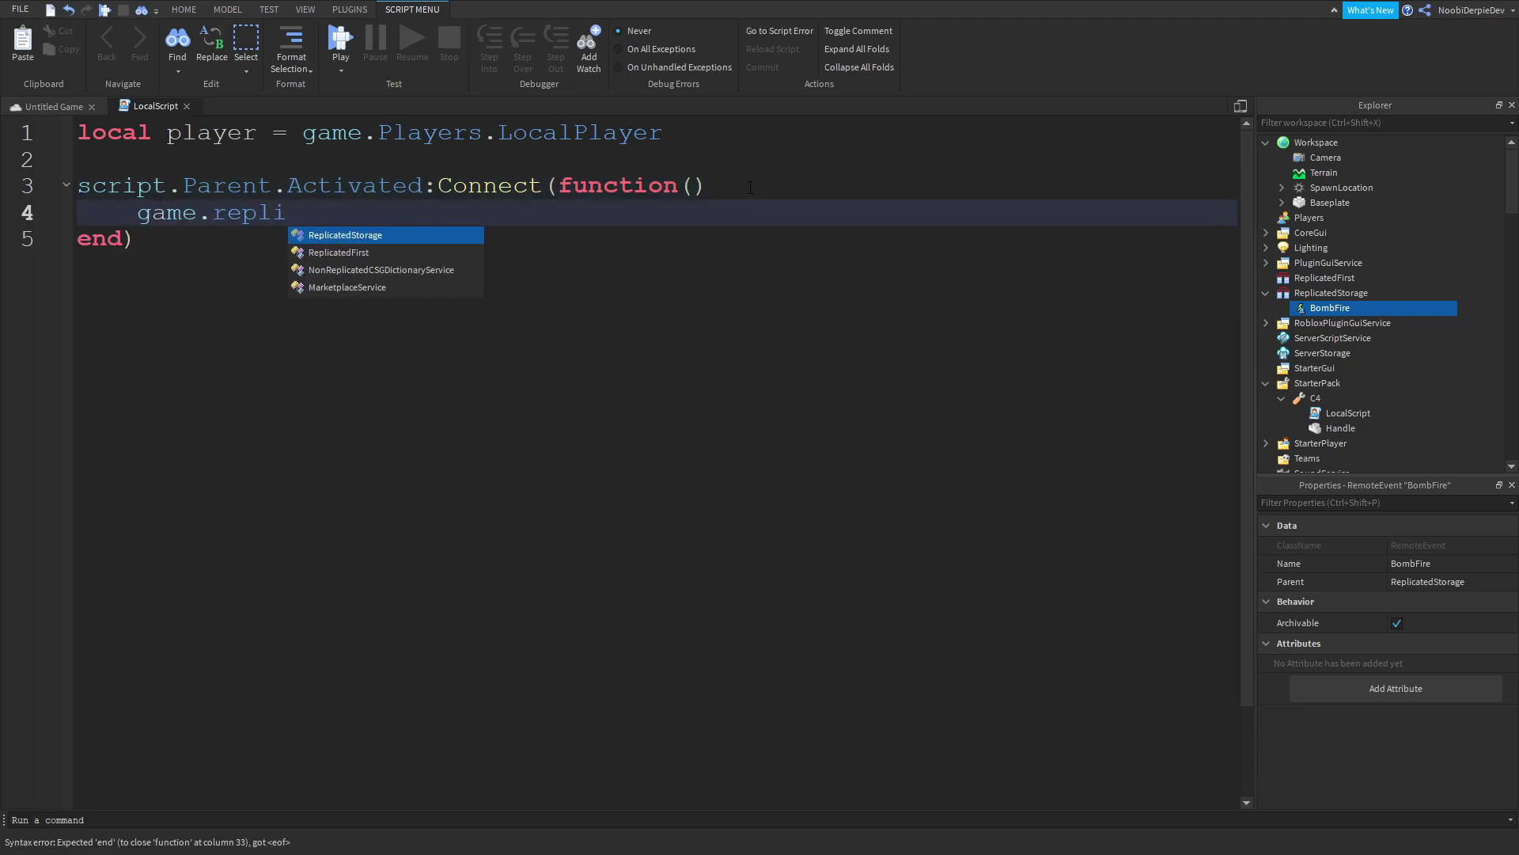
type("BombFire:")
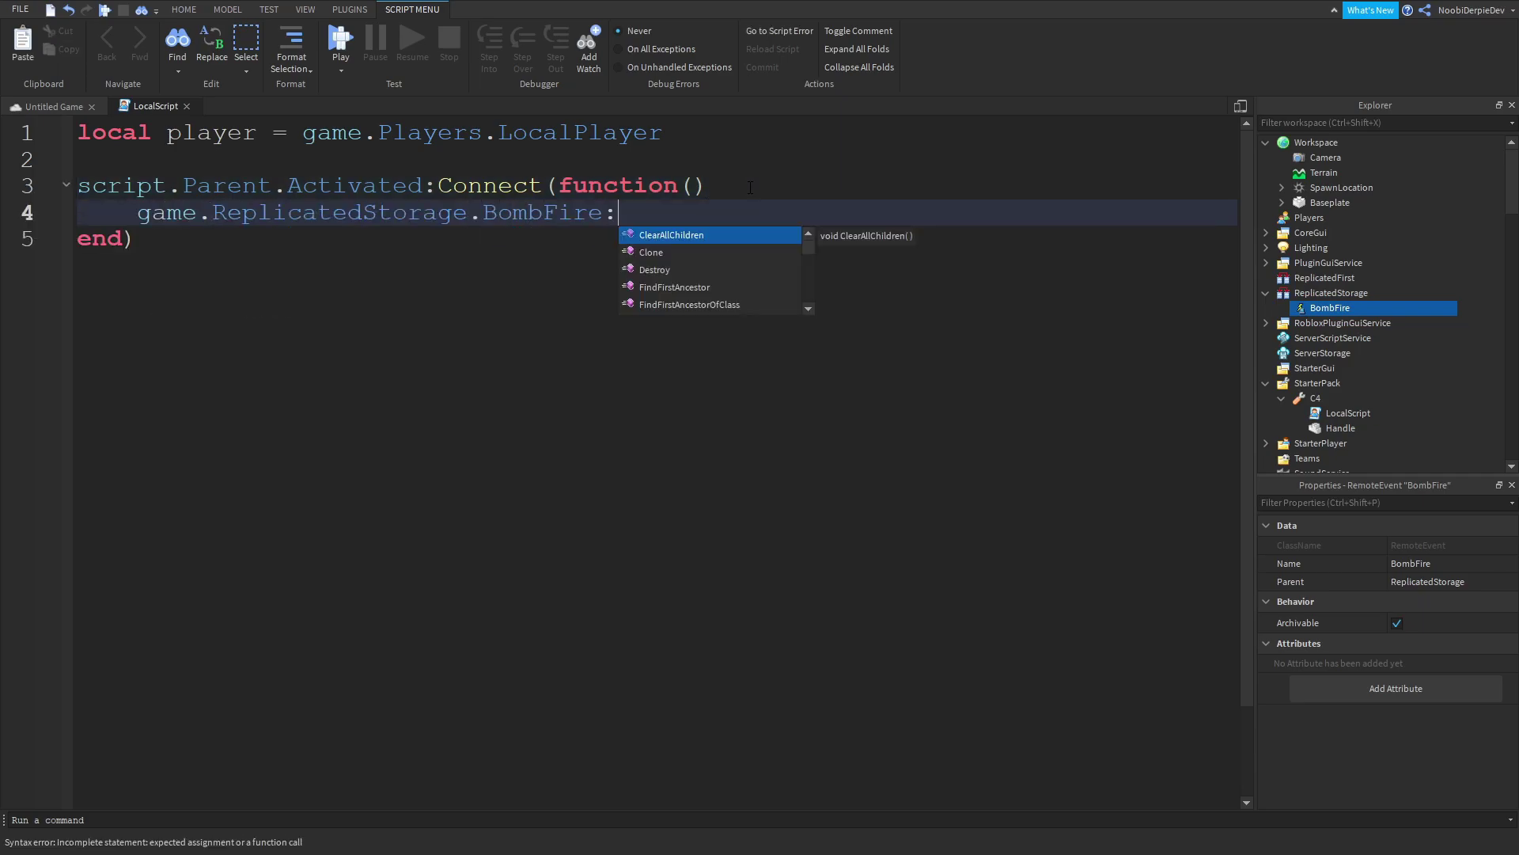
type("FireServer(player")
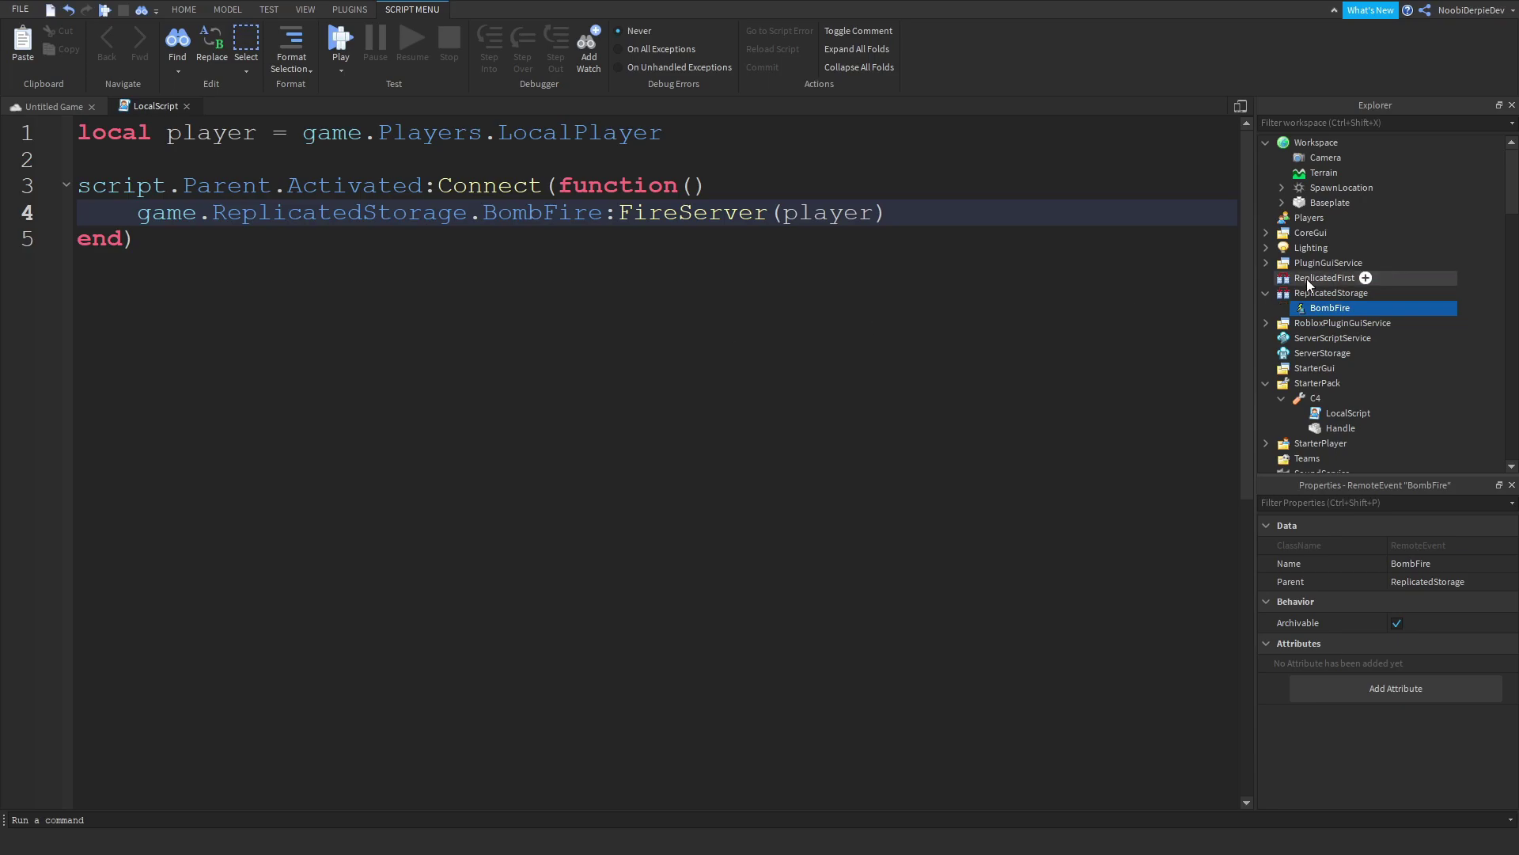
- Add a Script to ServerScriptService and name it BombHandler
scroll(1356, 261, "down", 2)
left_click(1354, 254)
left_click(1382, 253)
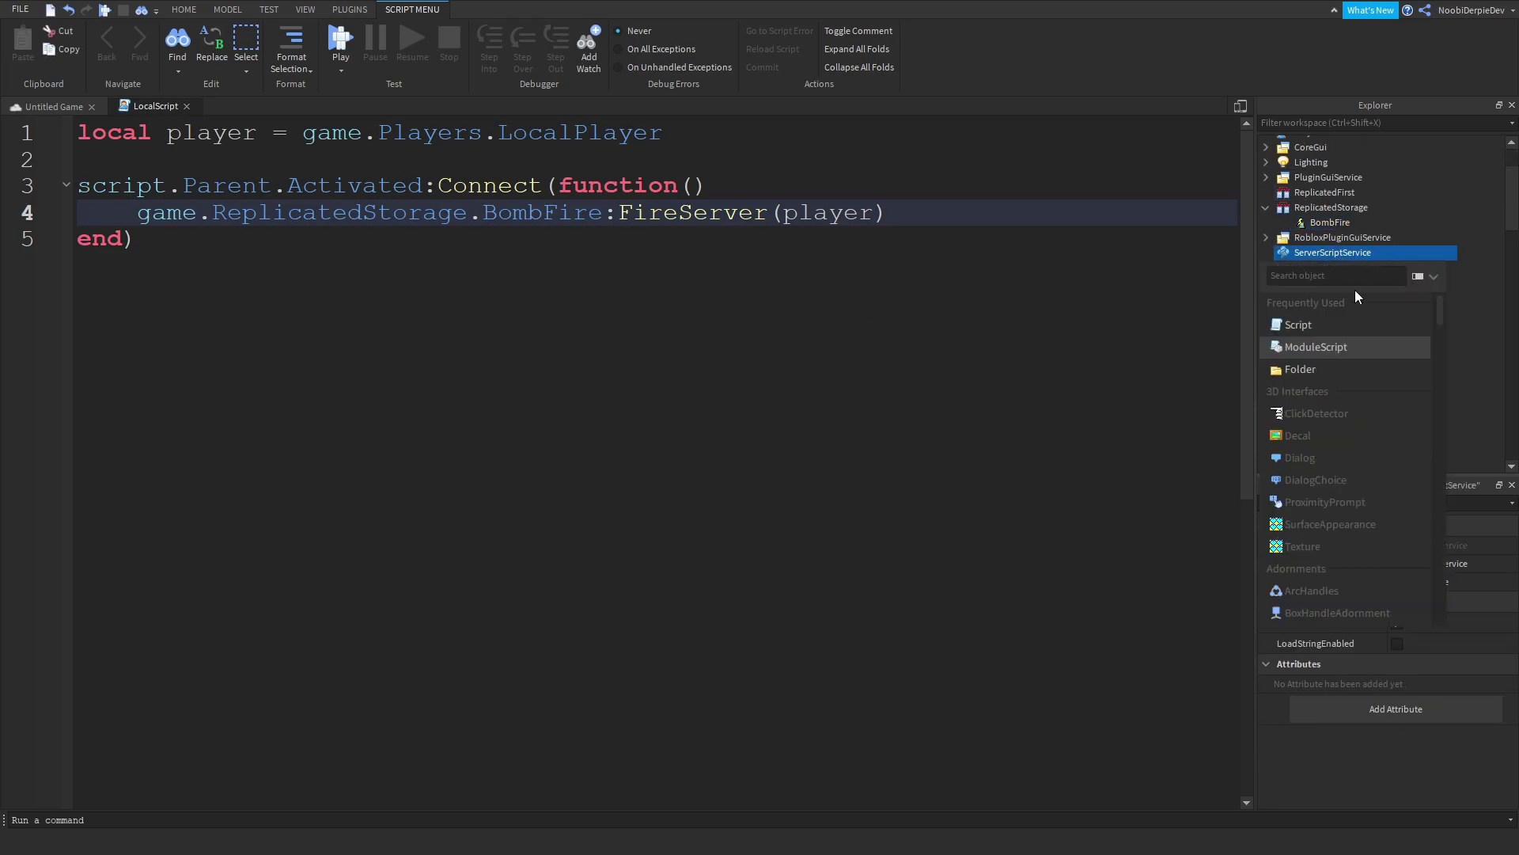
left_click(1320, 299)
left_click(1320, 278)
type("BombHandler")
key("Return")
scroll(1272, 267, "up", 2)
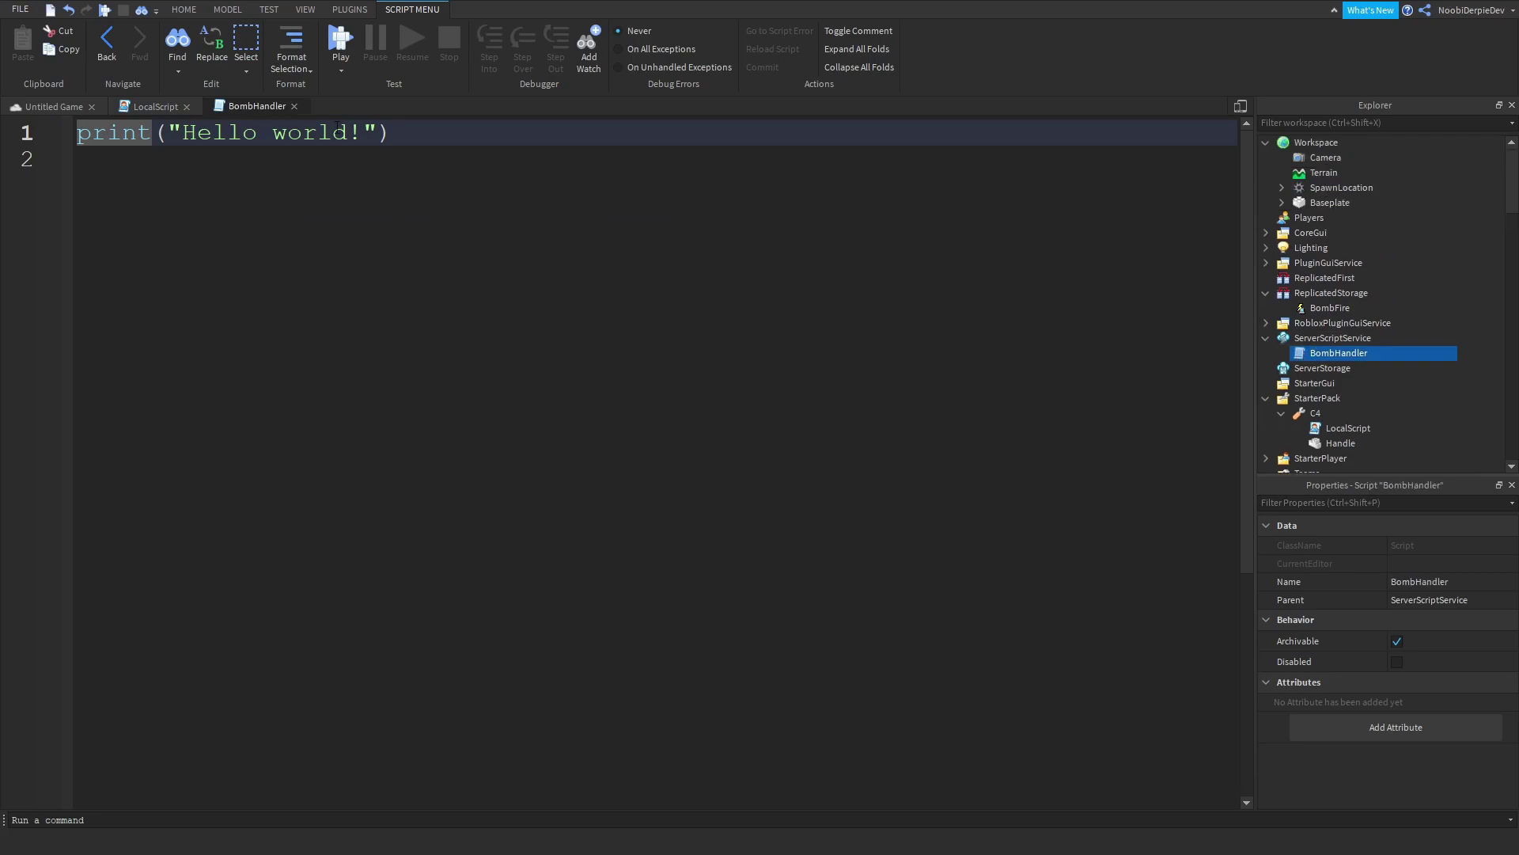
- Close both open scripts, then duplicate the C4 tool's Handle and move the copy into ReplicatedStorage
left_click(293, 106)
left_click(186, 106)
scroll(1381, 390, "down", 1)
left_click(1332, 400)
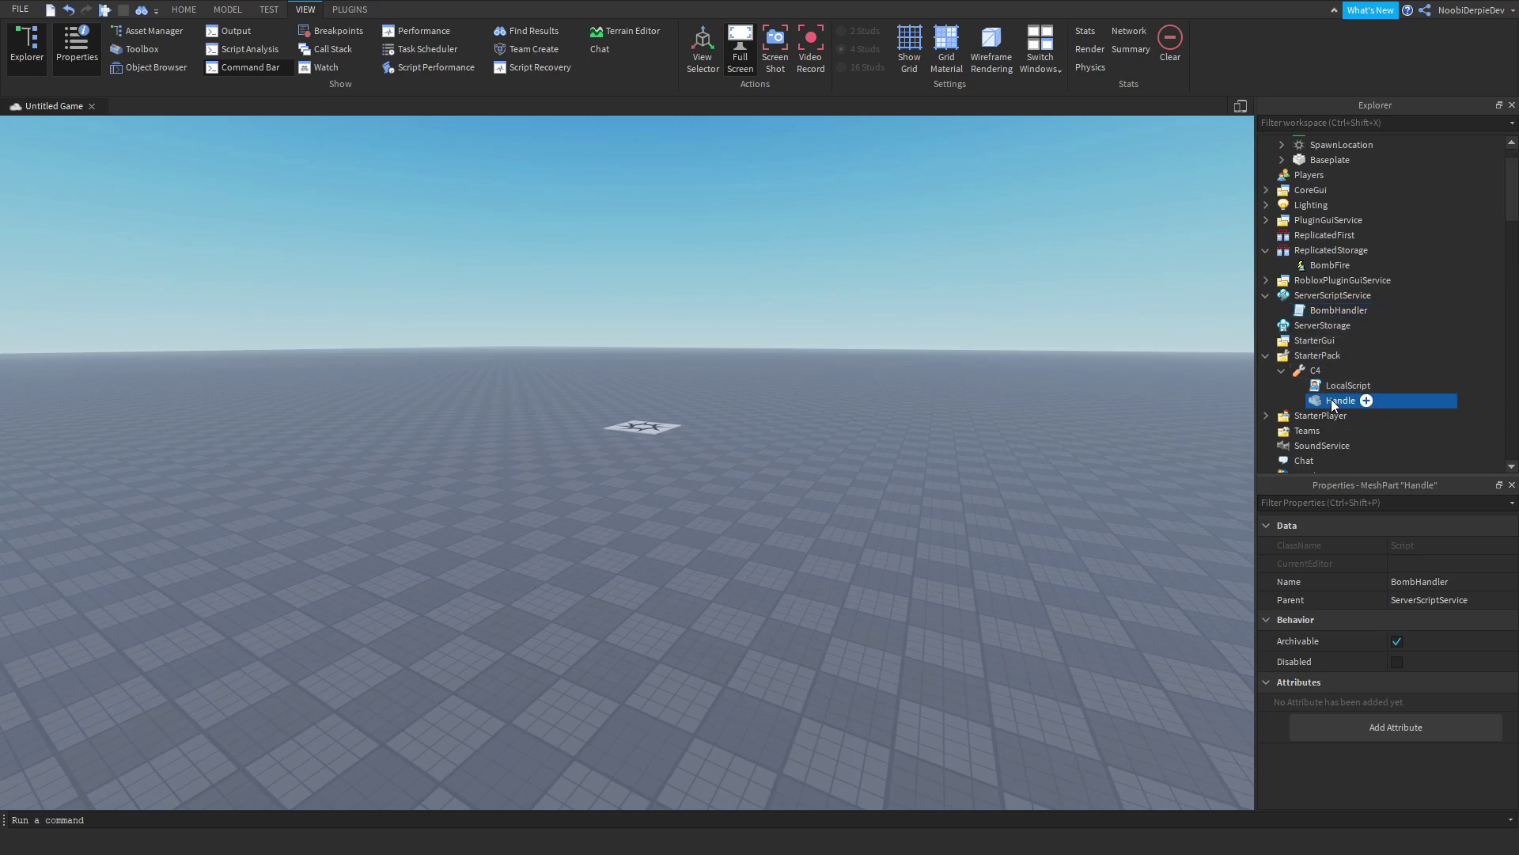
key("ctrl+d")
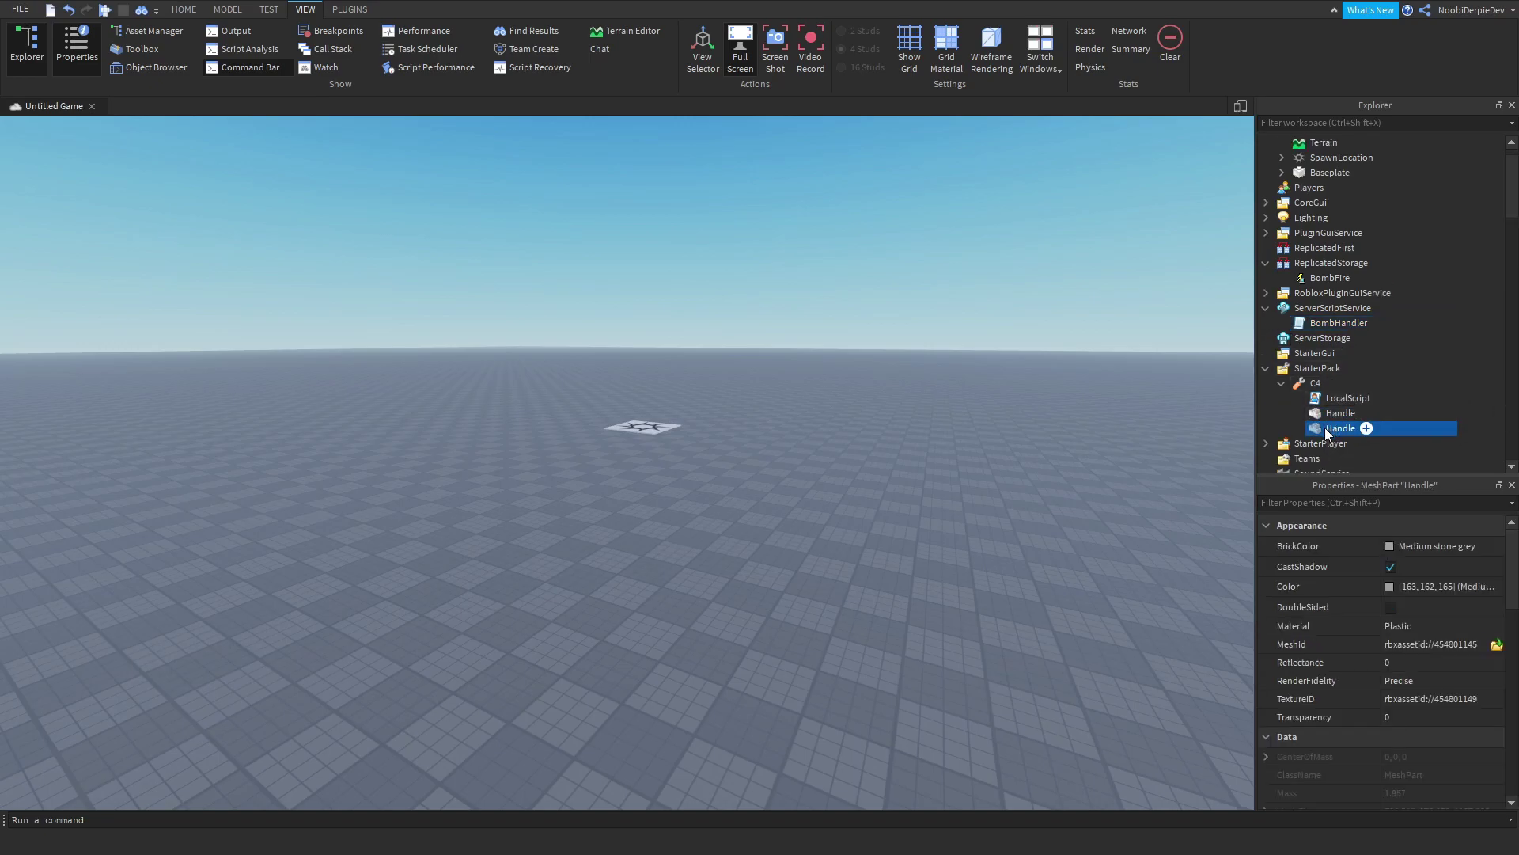
left_click_drag(1329, 434, 1334, 268)
left_click(1334, 266)
- Rename the Handle copy in ReplicatedStorage as BombClone
double_click(1322, 294)
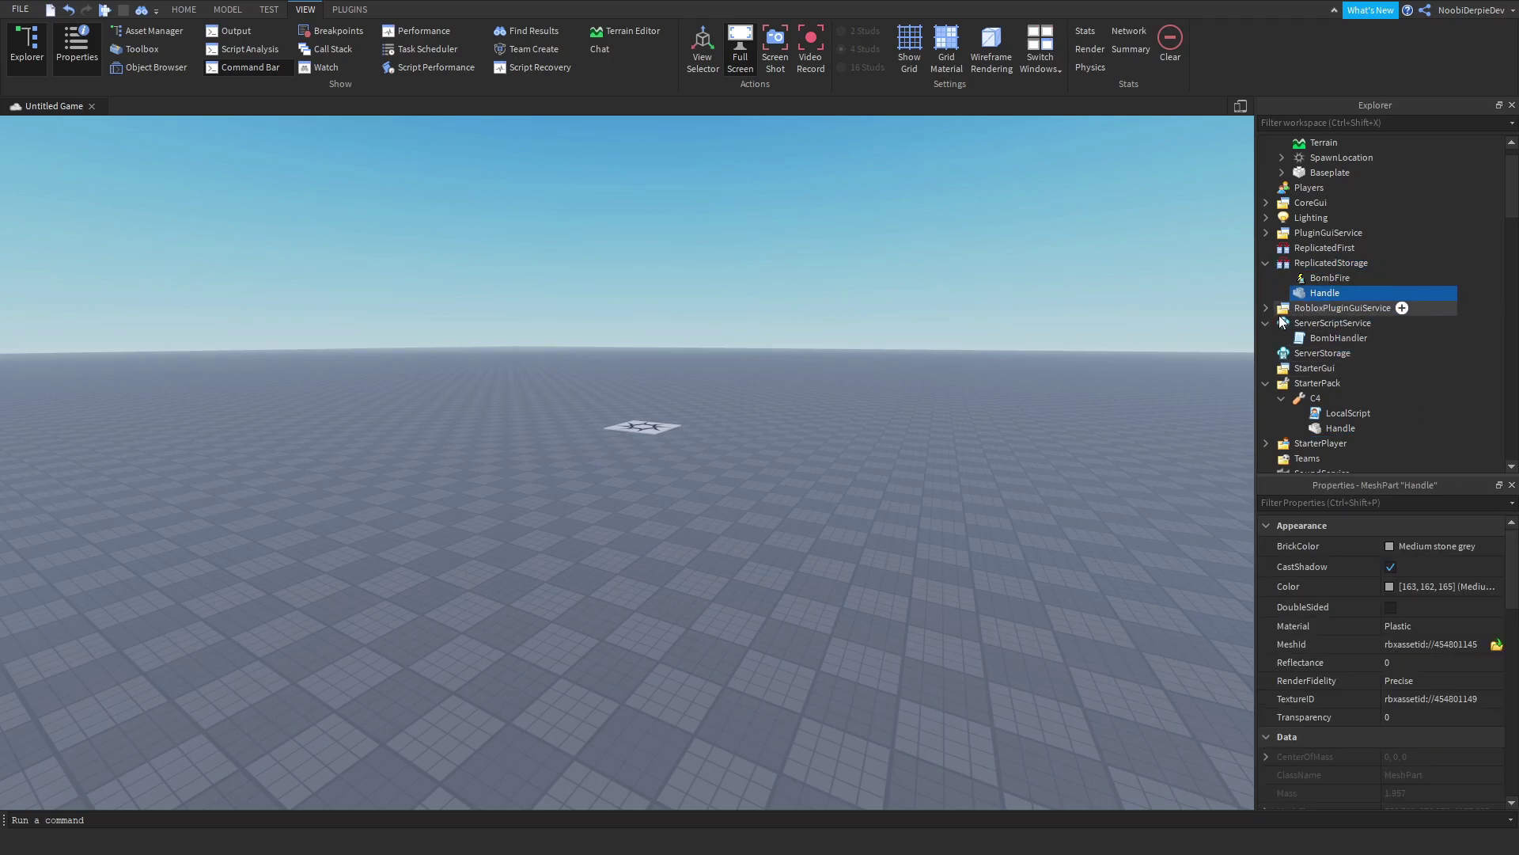
type("BombClone")
key("Return")
left_click(1308, 259)
- Insert a Sound object into BombClone
left_click(1319, 292)
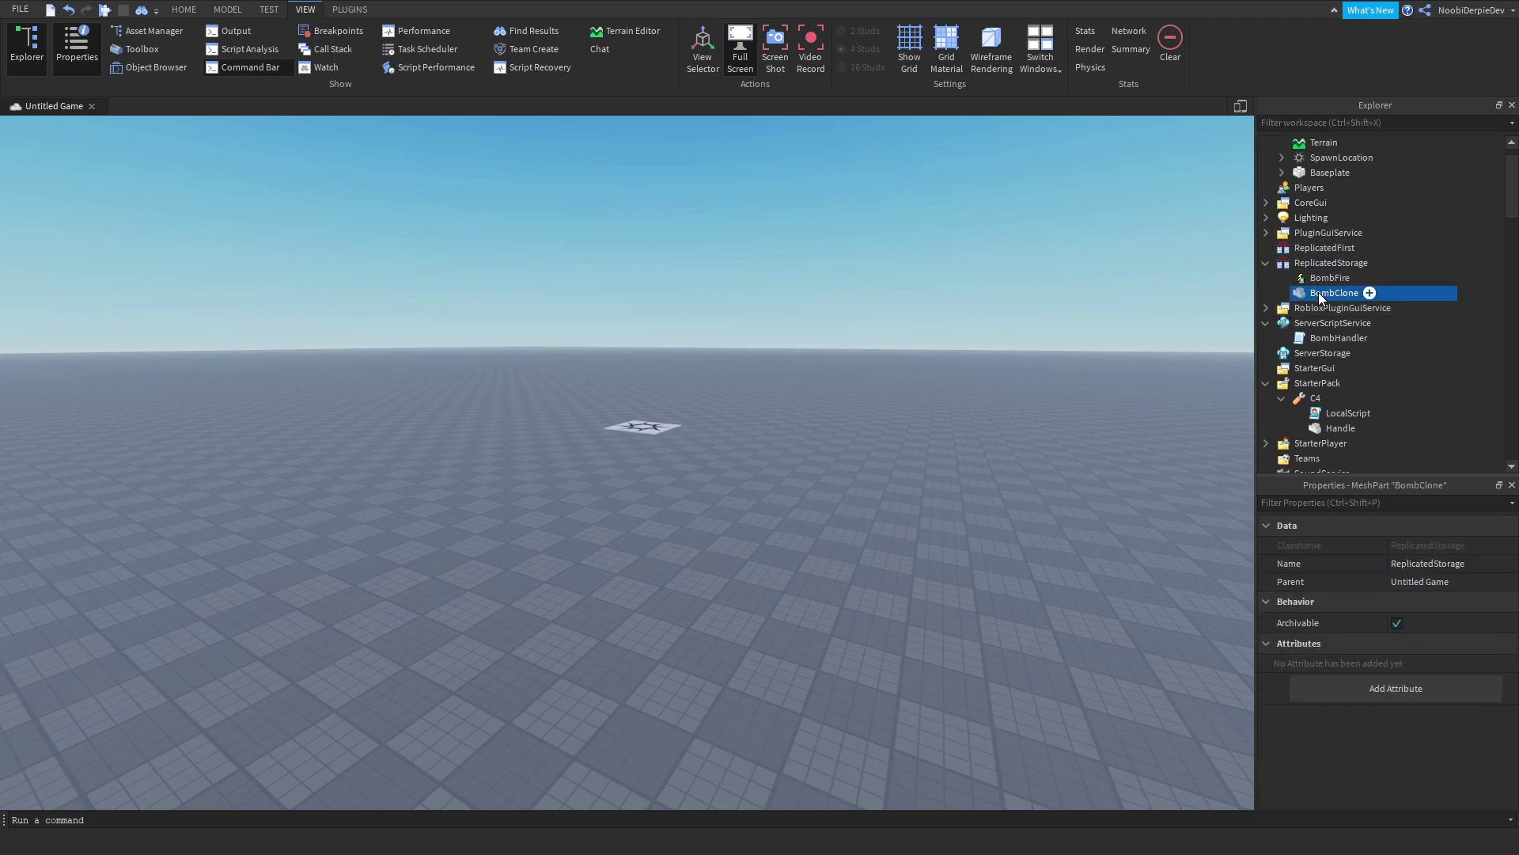
left_click(1369, 293)
type("soun")
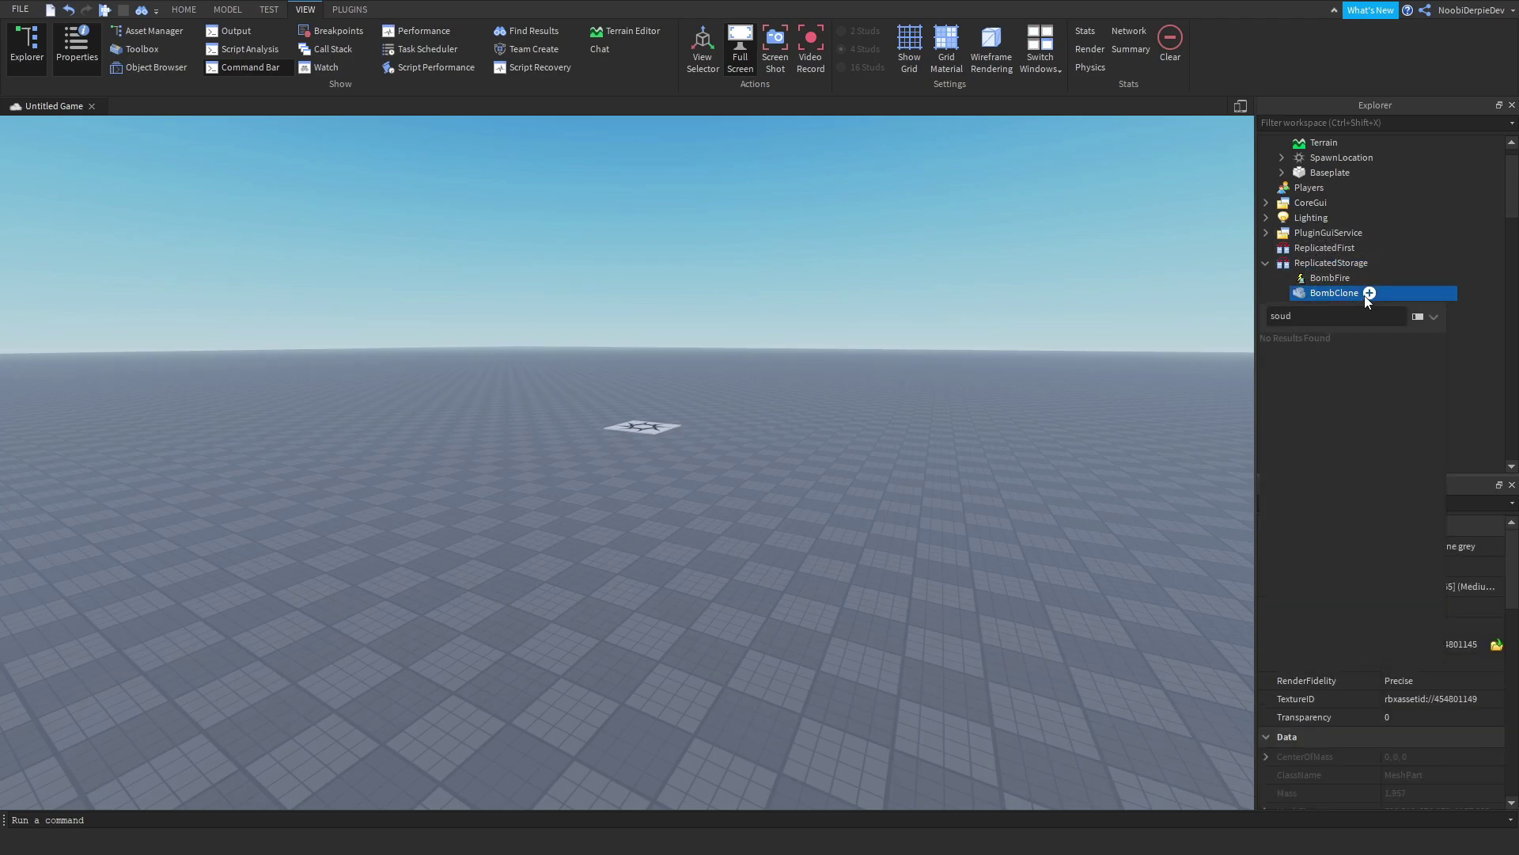
left_click(1357, 339)
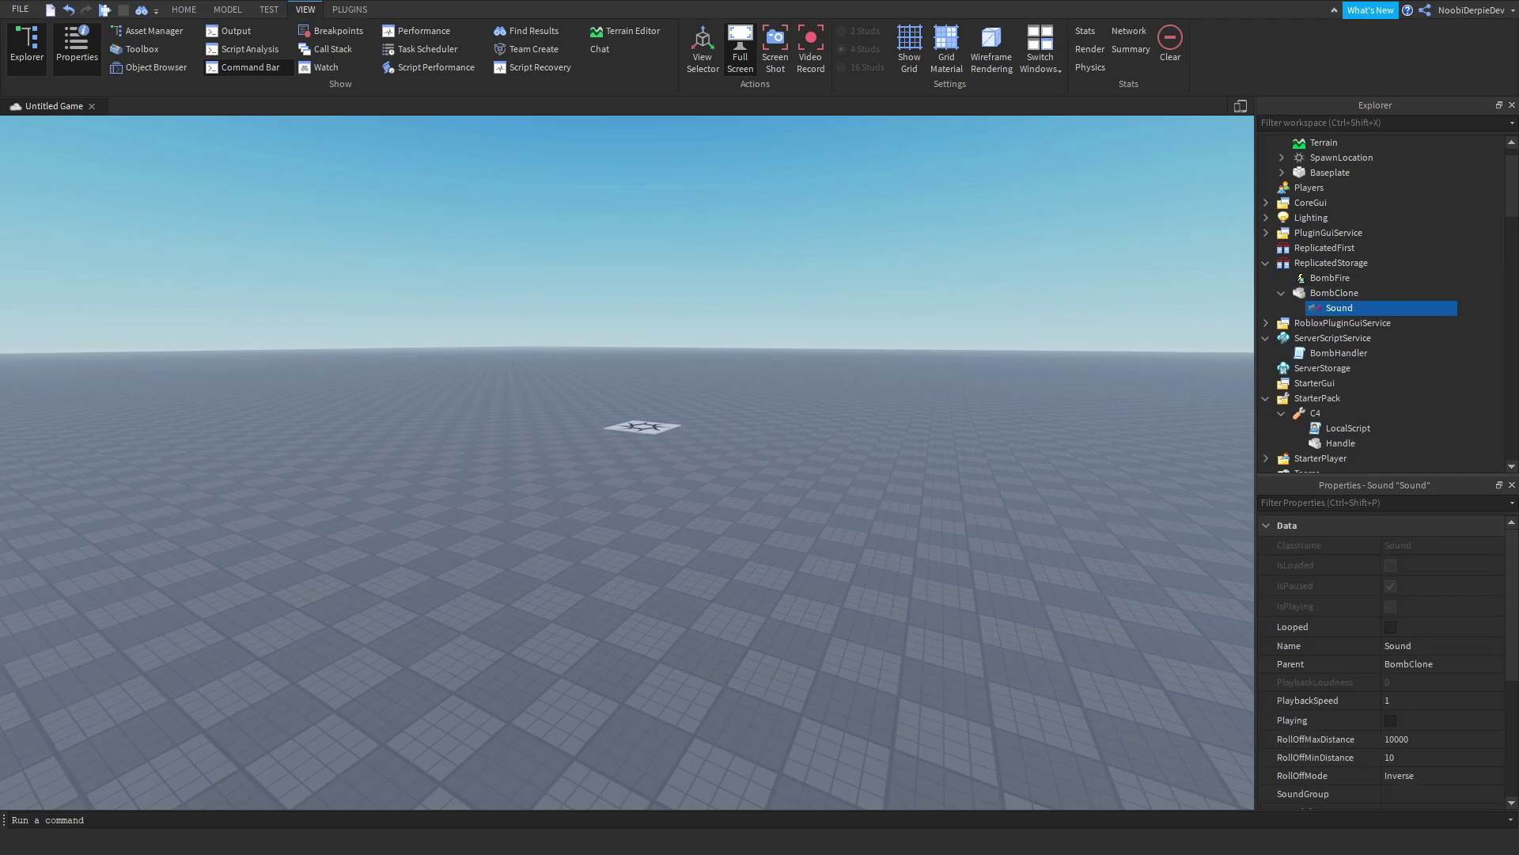
scroll(1392, 657, "down", 3)
left_click(1434, 698)
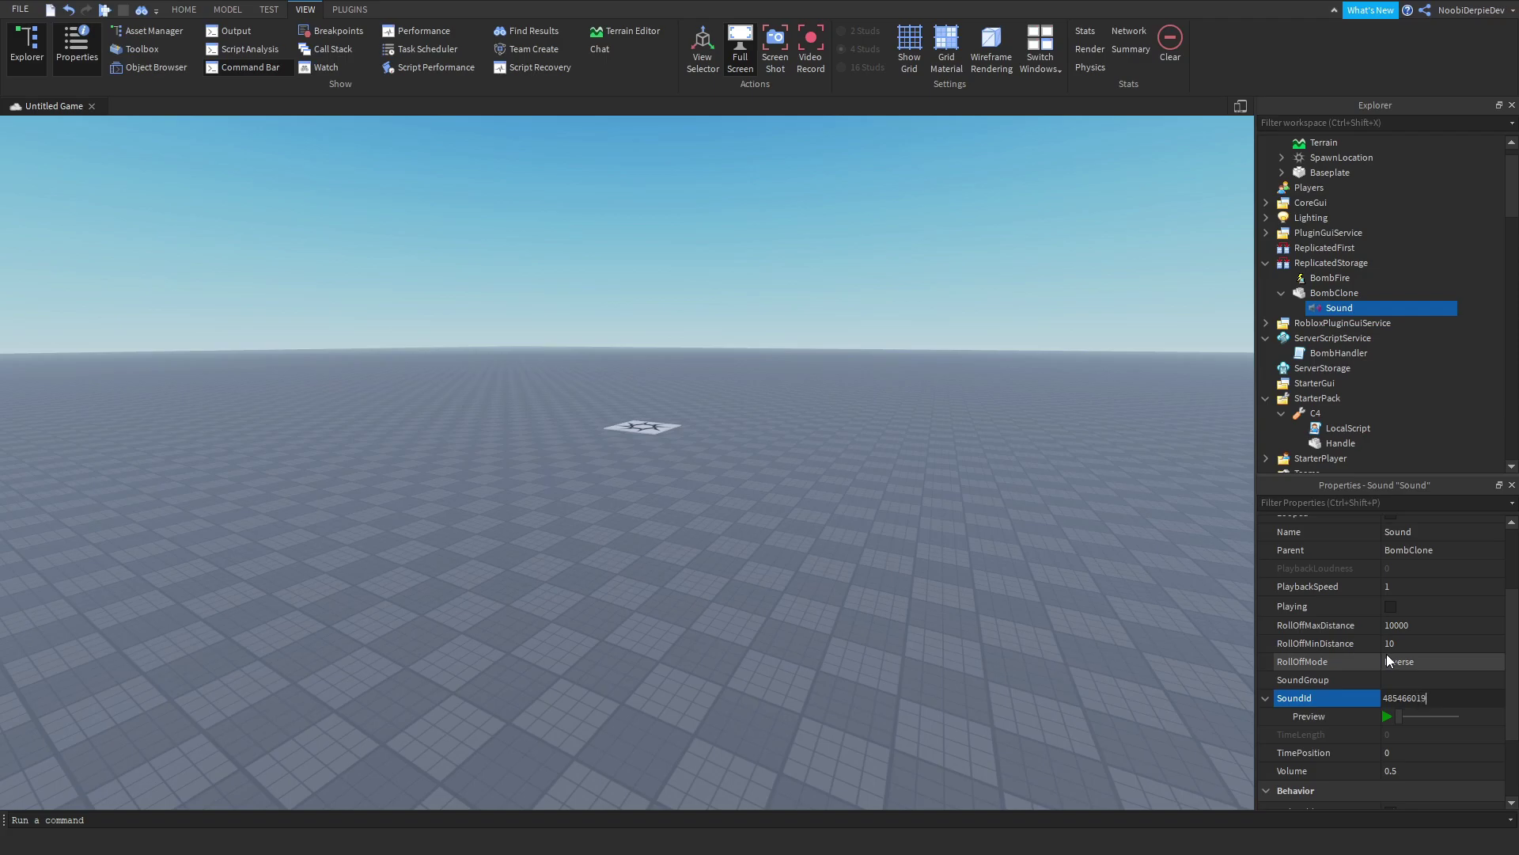
key("Return")
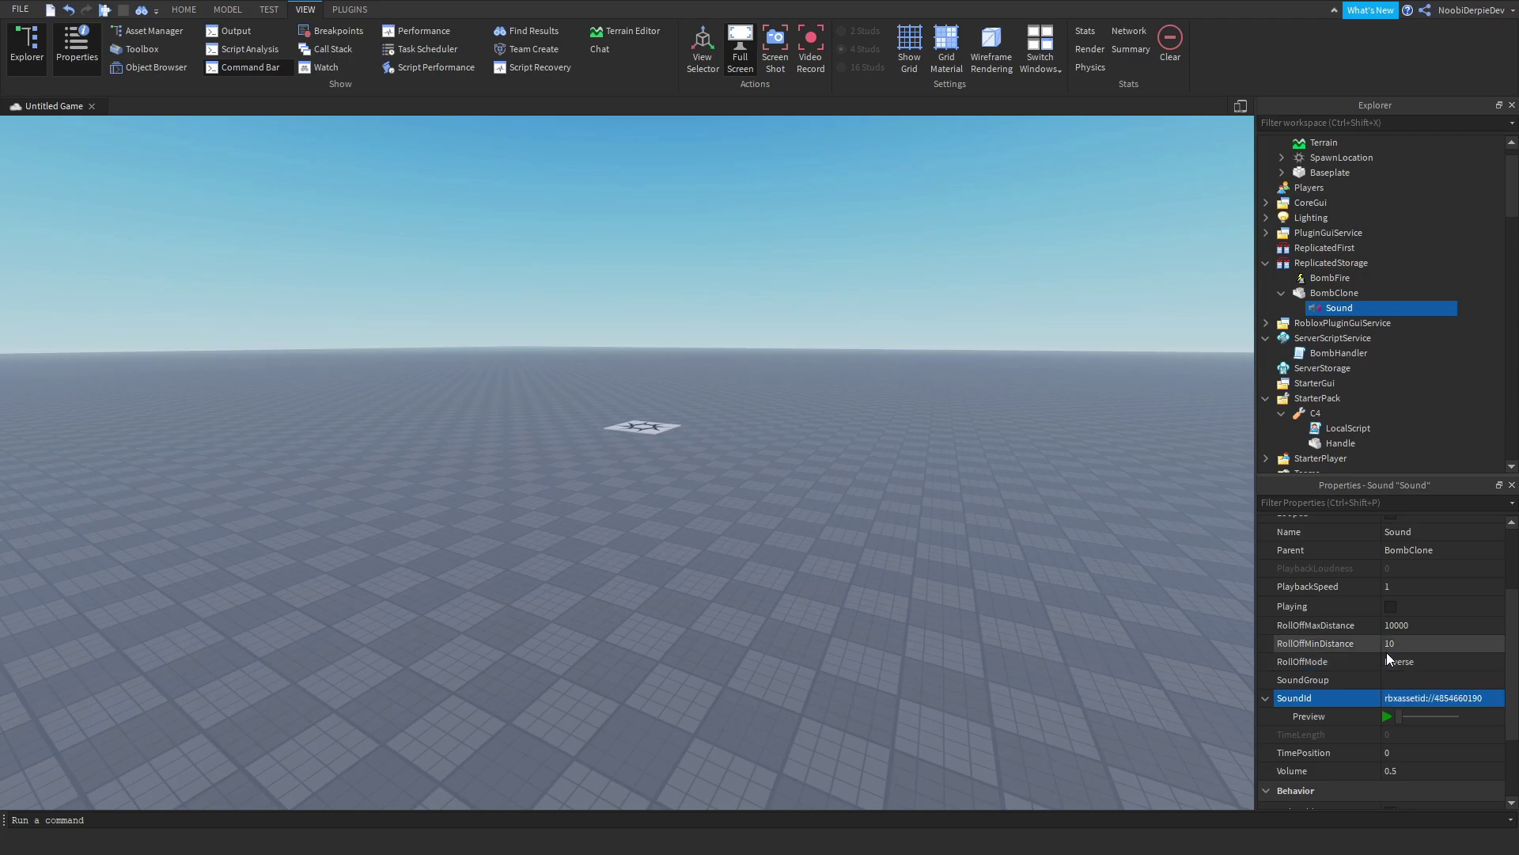
left_click(1388, 716)
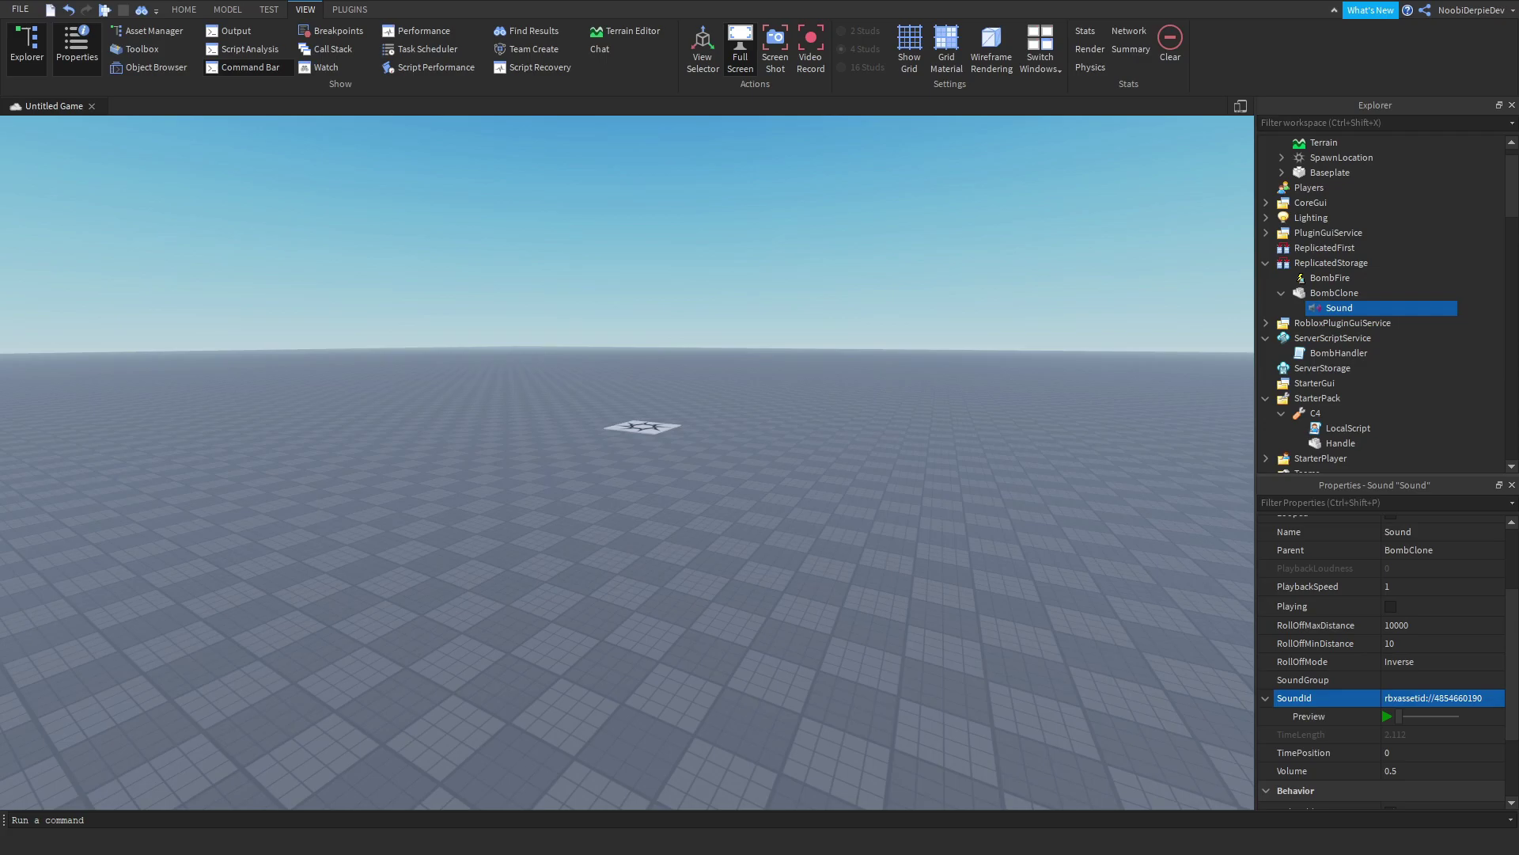
- Open the BombHandler script and replace its default code with "game.ReplicatedStorage.BombFire"
left_click(1307, 292)
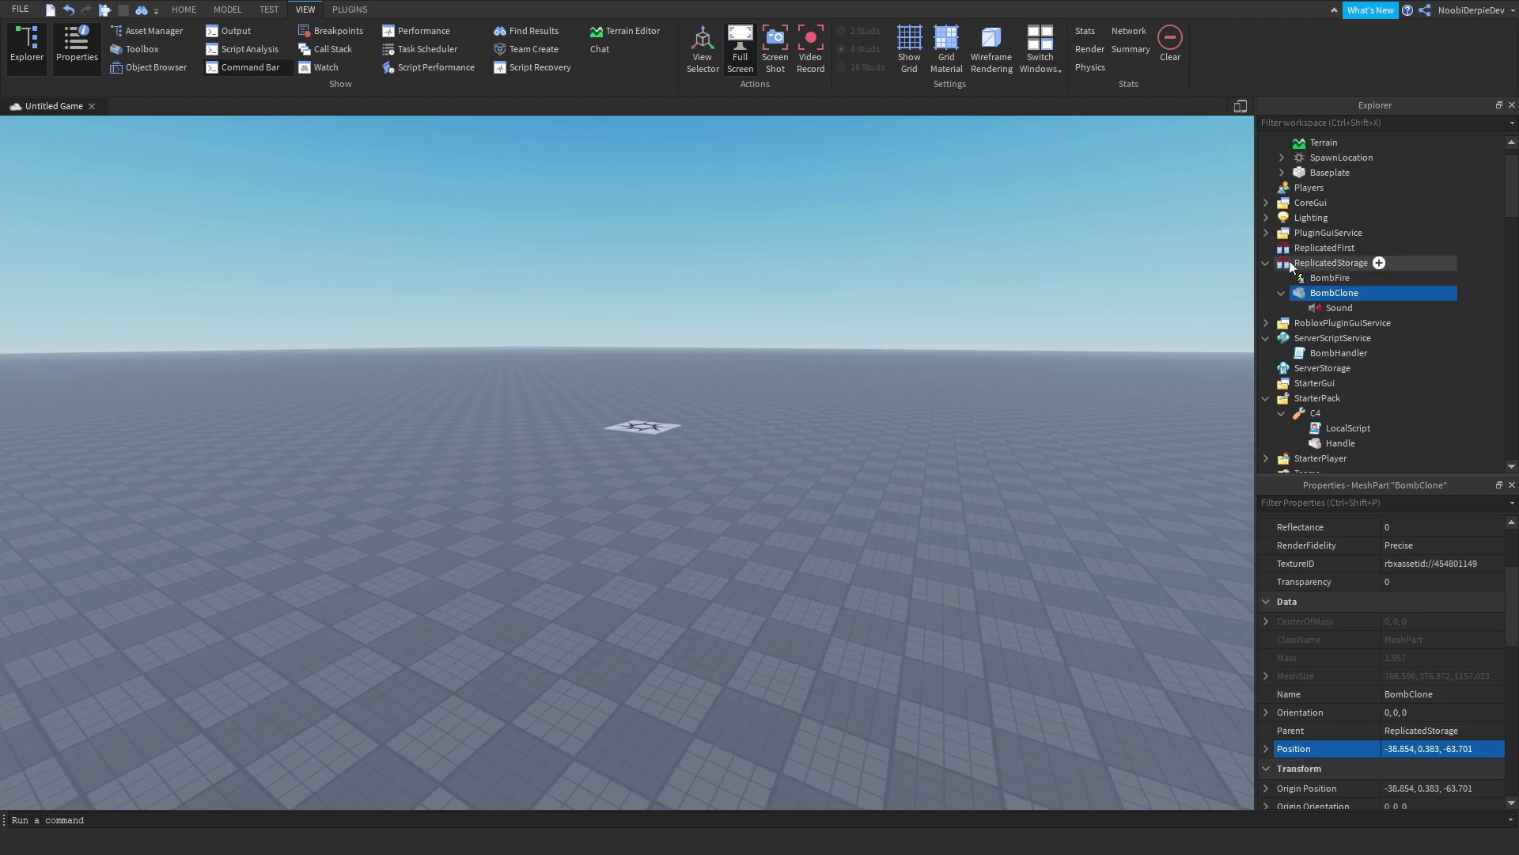
scroll(1309, 262, "down", 2)
left_click(1309, 269)
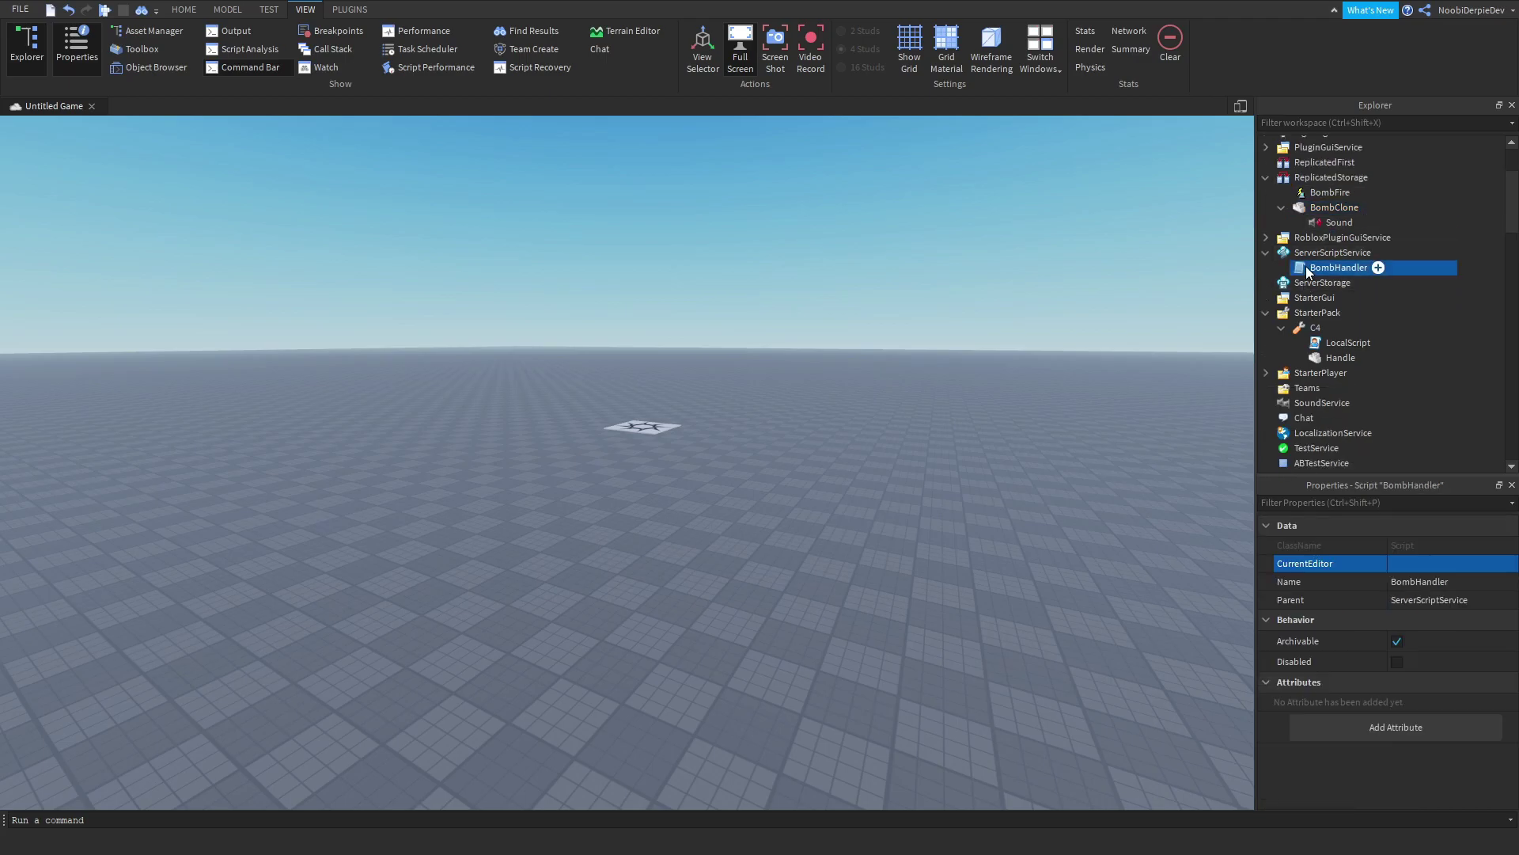
double_click(1307, 269)
key("ctrl+a")
type("game.Repl")
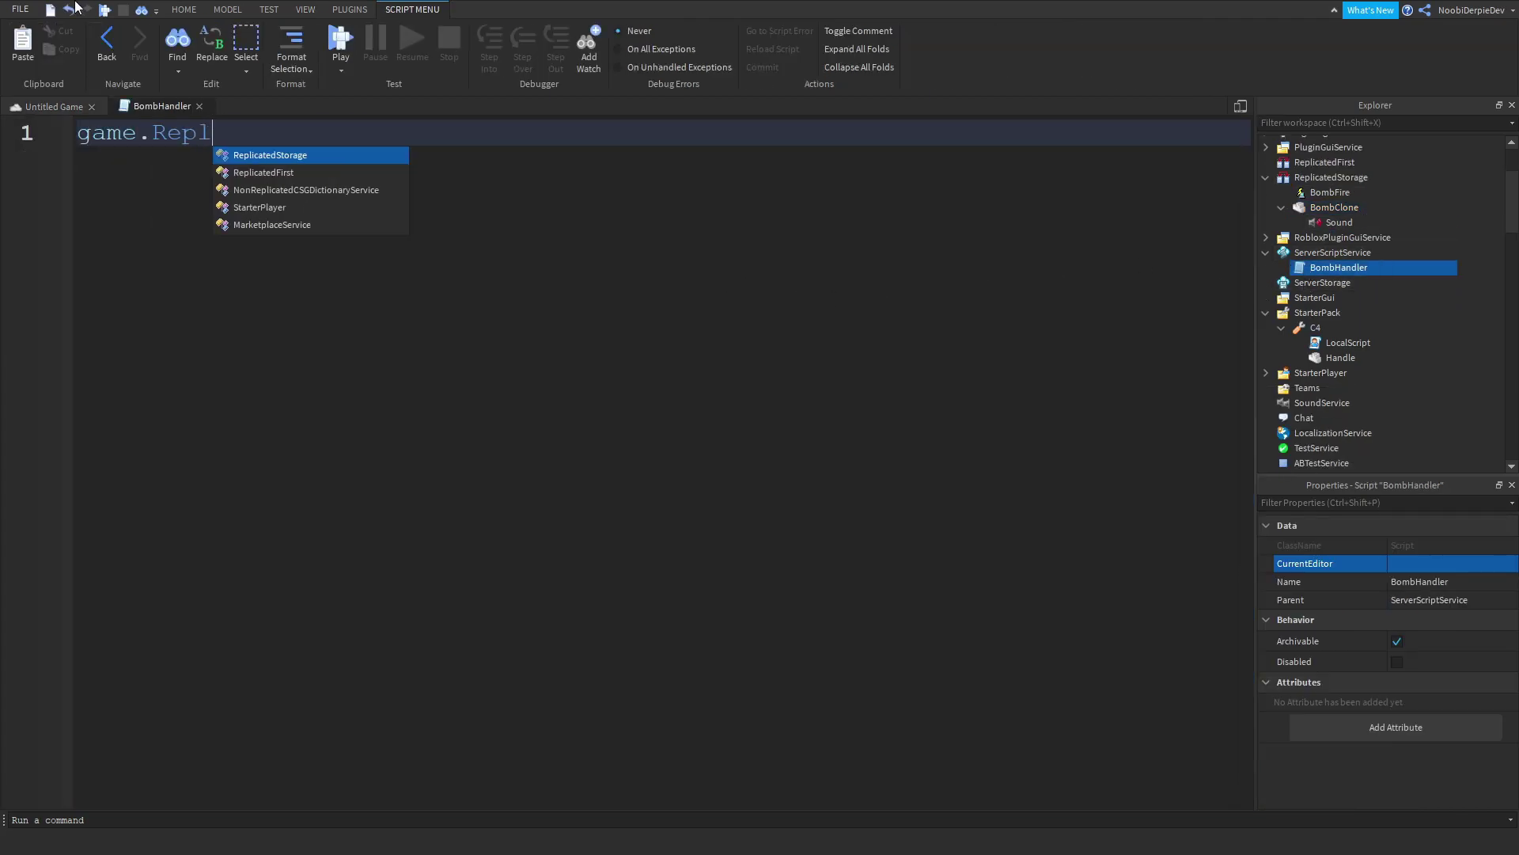
key("Tab")
type(".bom")
key("Tab")
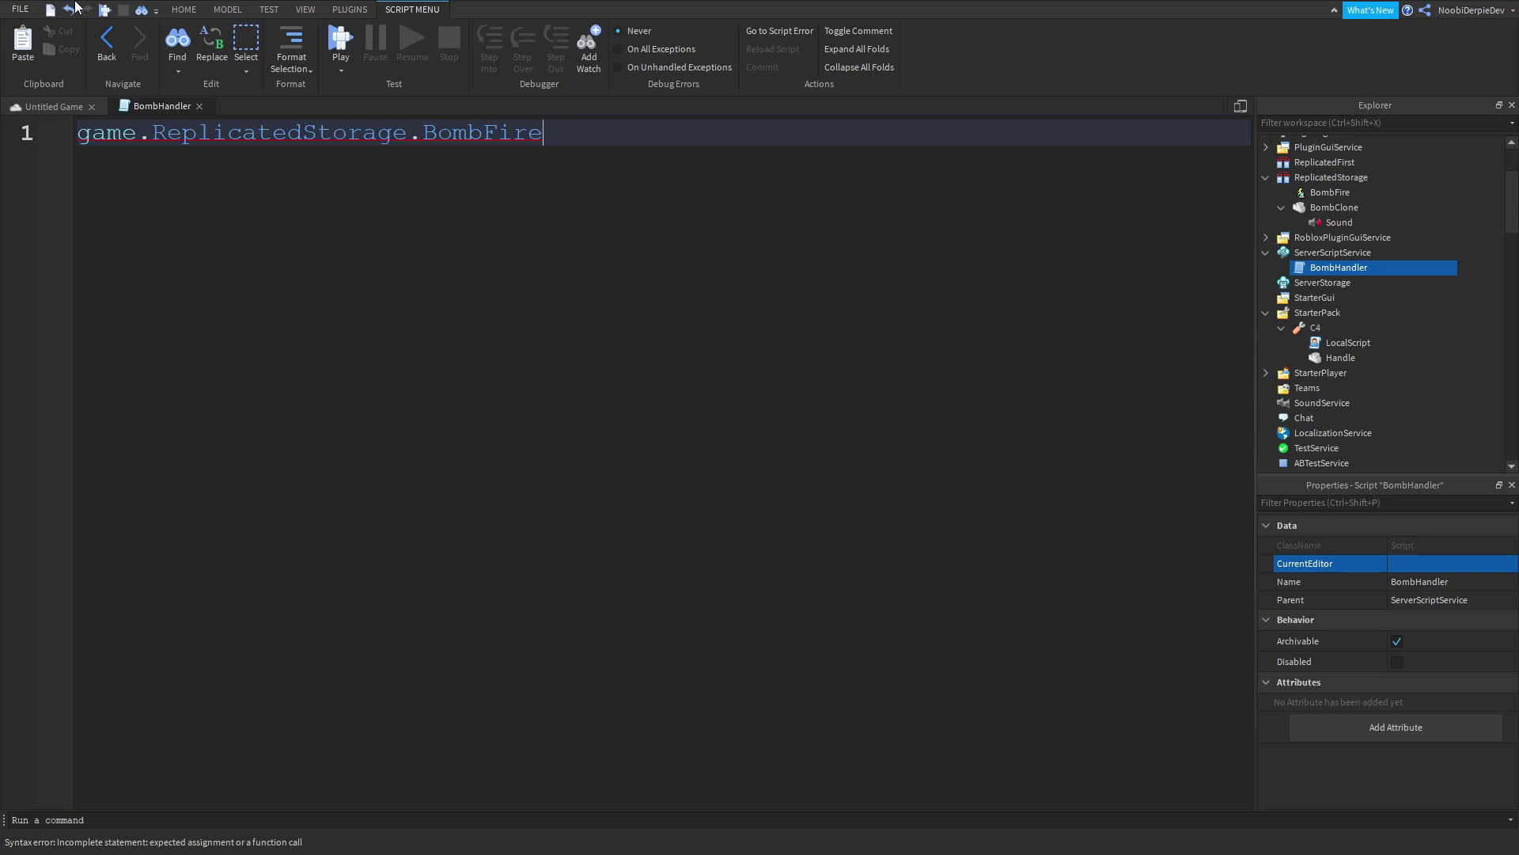
- Extend line 1 with ".OnServerEvent:Connect(function(player)" and start the function body after a blank line
type(".on")
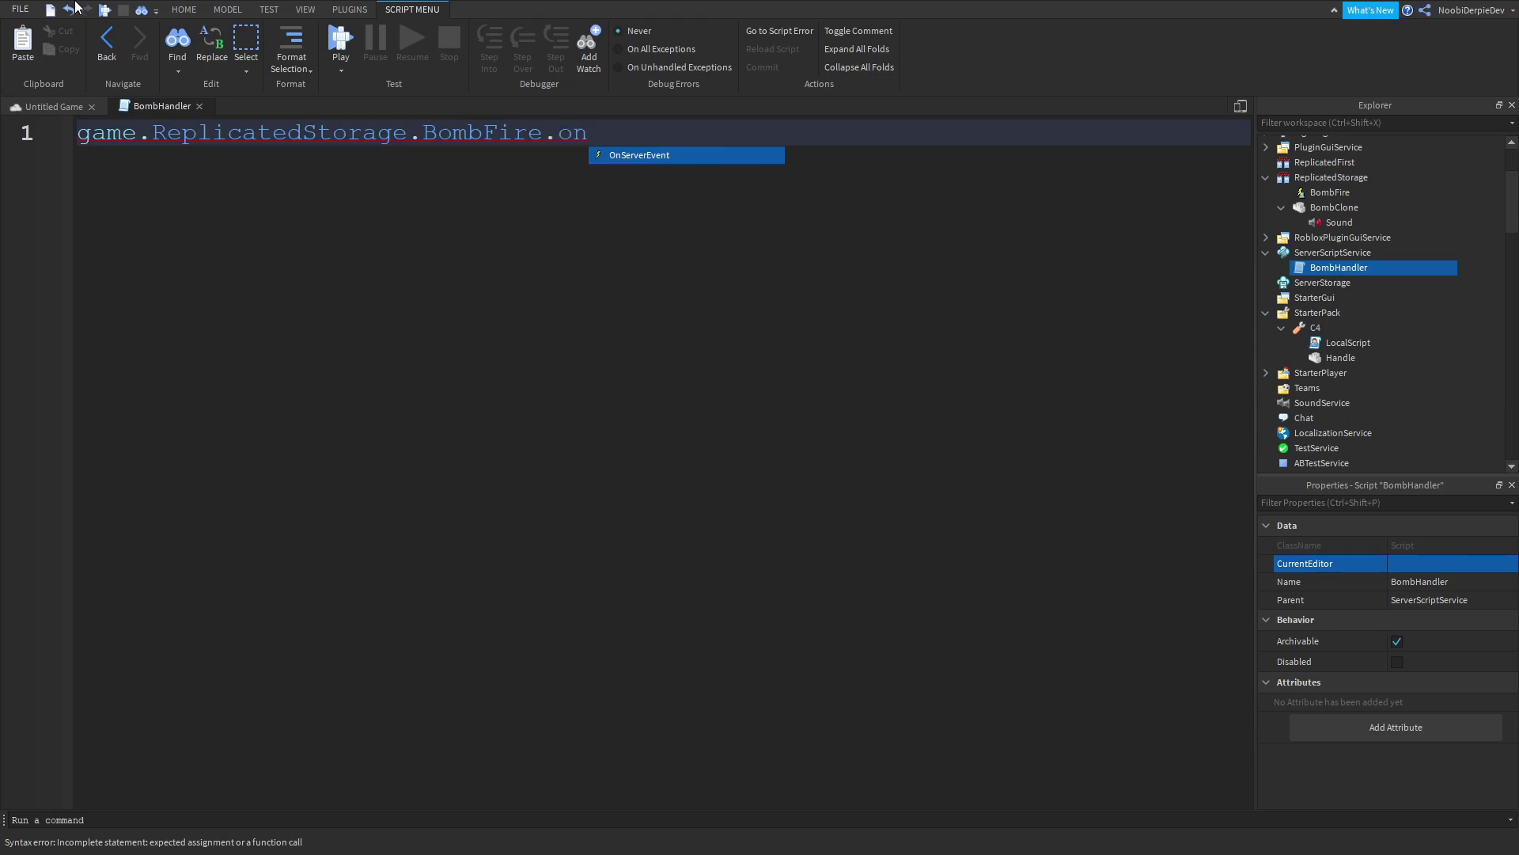
key("Tab")
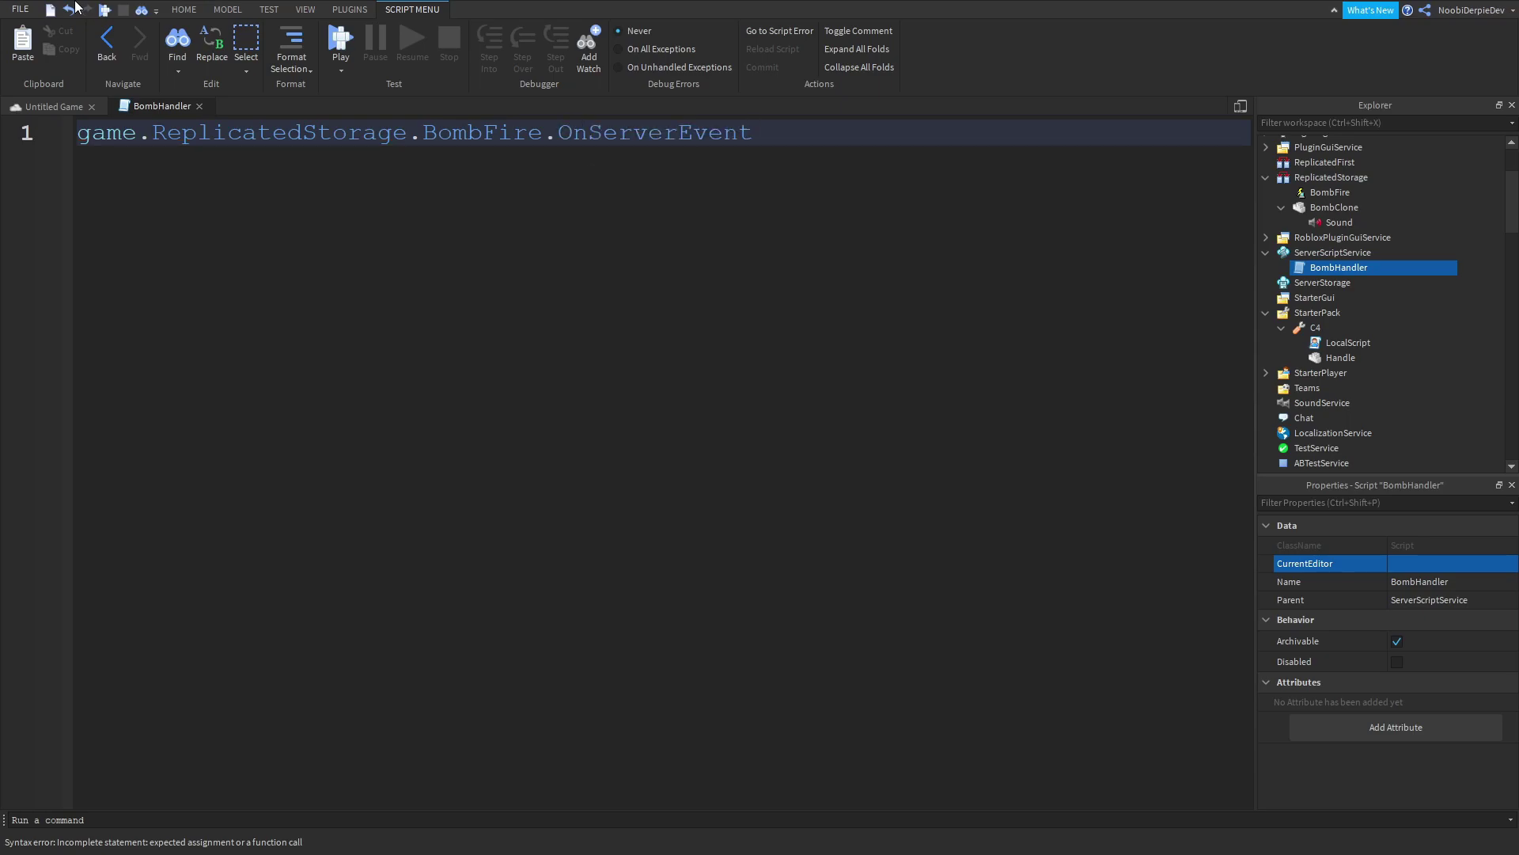
type(":Connect(function(player")
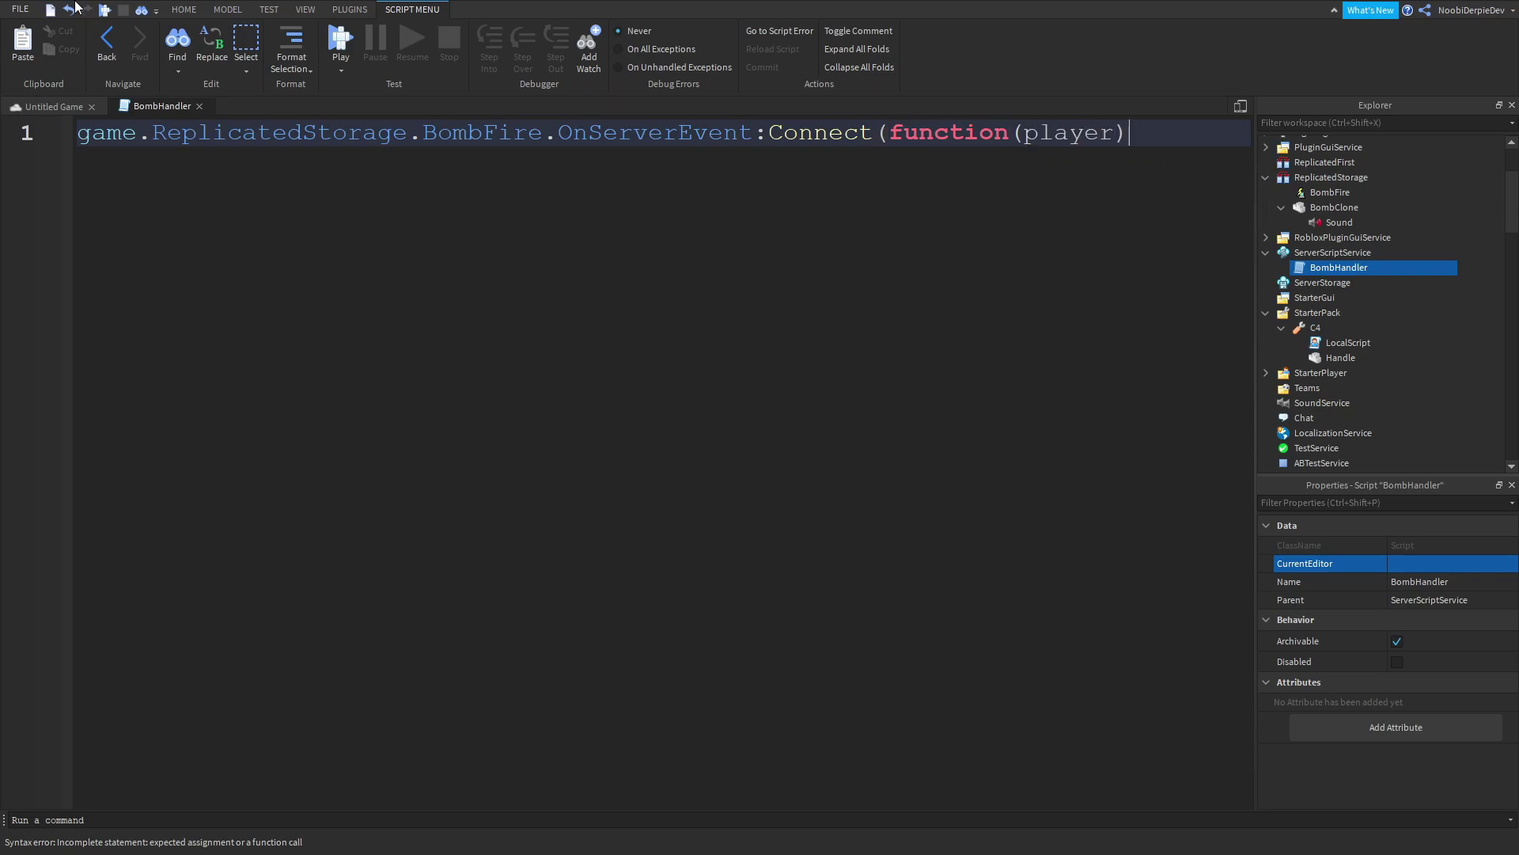
key("Return")
key("Return")
- On line 3, declare "local newBomb = game.ReplicatedStorage.BombClone:Clone()"
type("local")
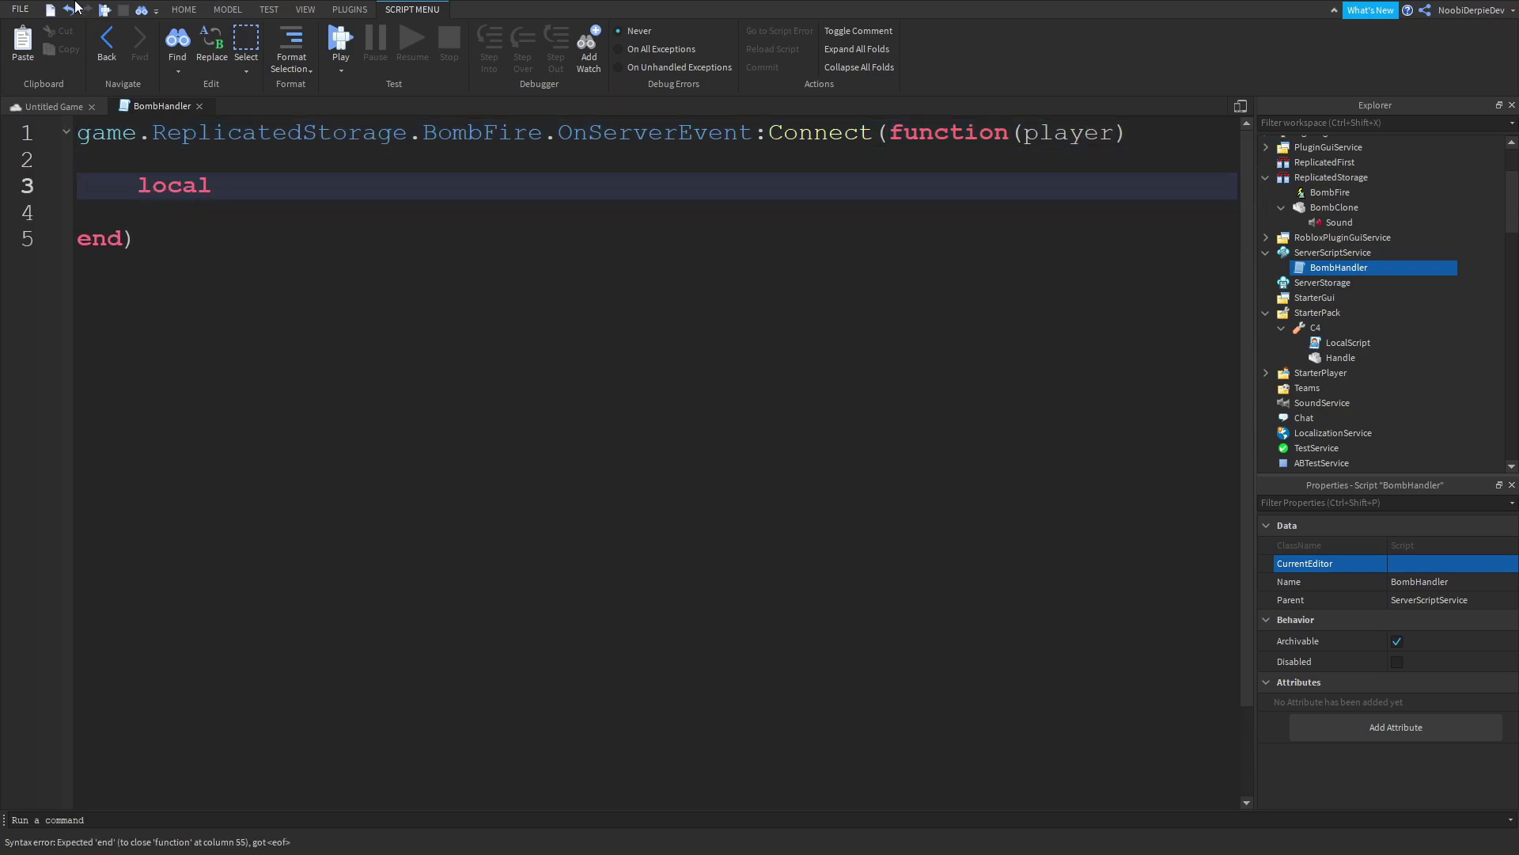
type(" newBomb = game.repl")
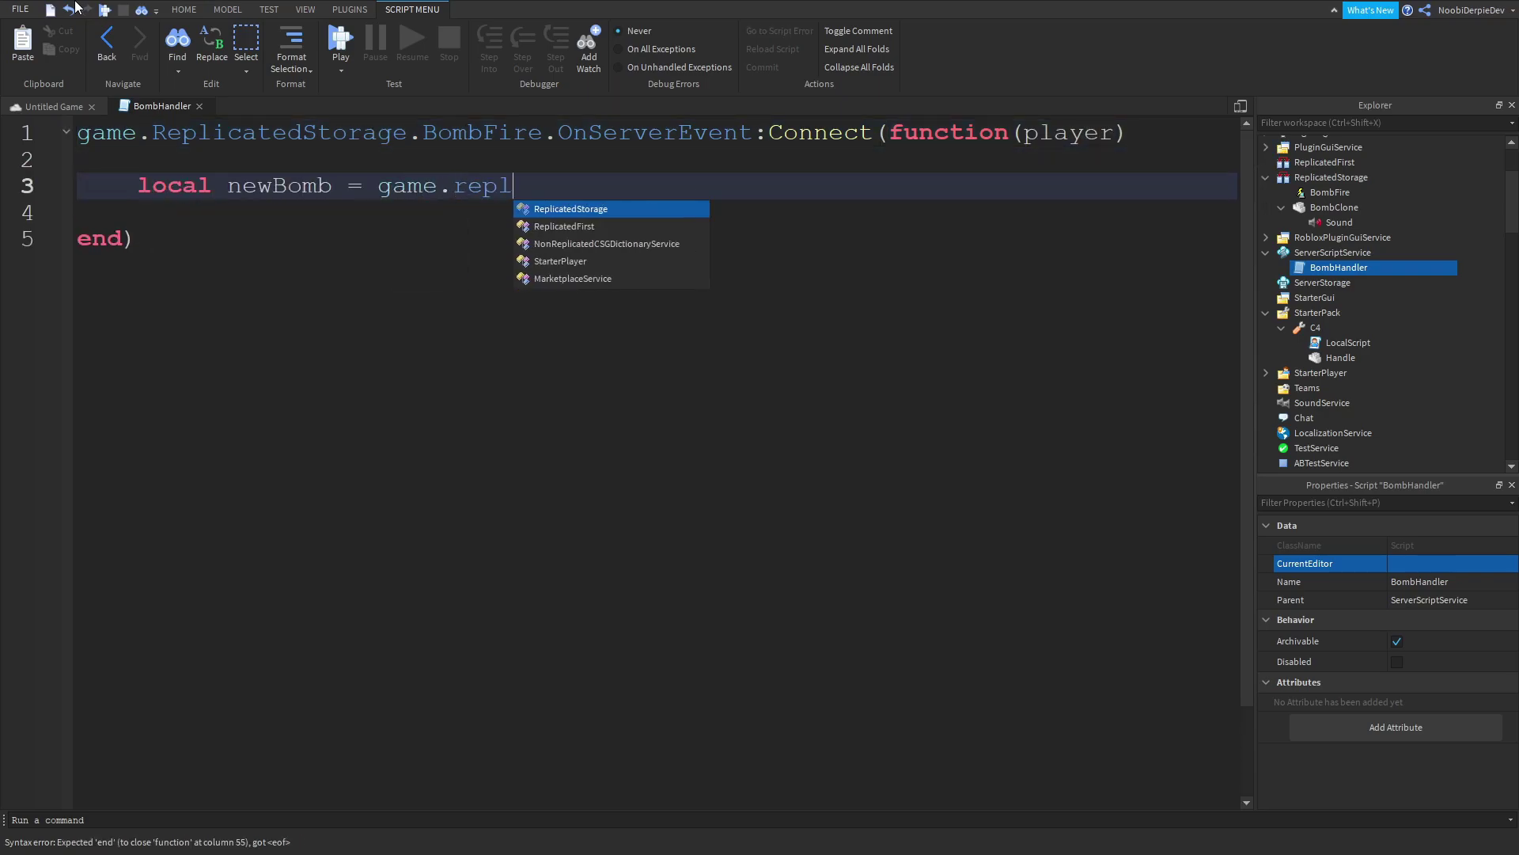
key("Tab")
type(".B")
key("Tab")
key("BackSpace")
key("BackSpace")
key("BackSpace")
type("C")
key("Tab")
type(":Clon")
key("Tab")
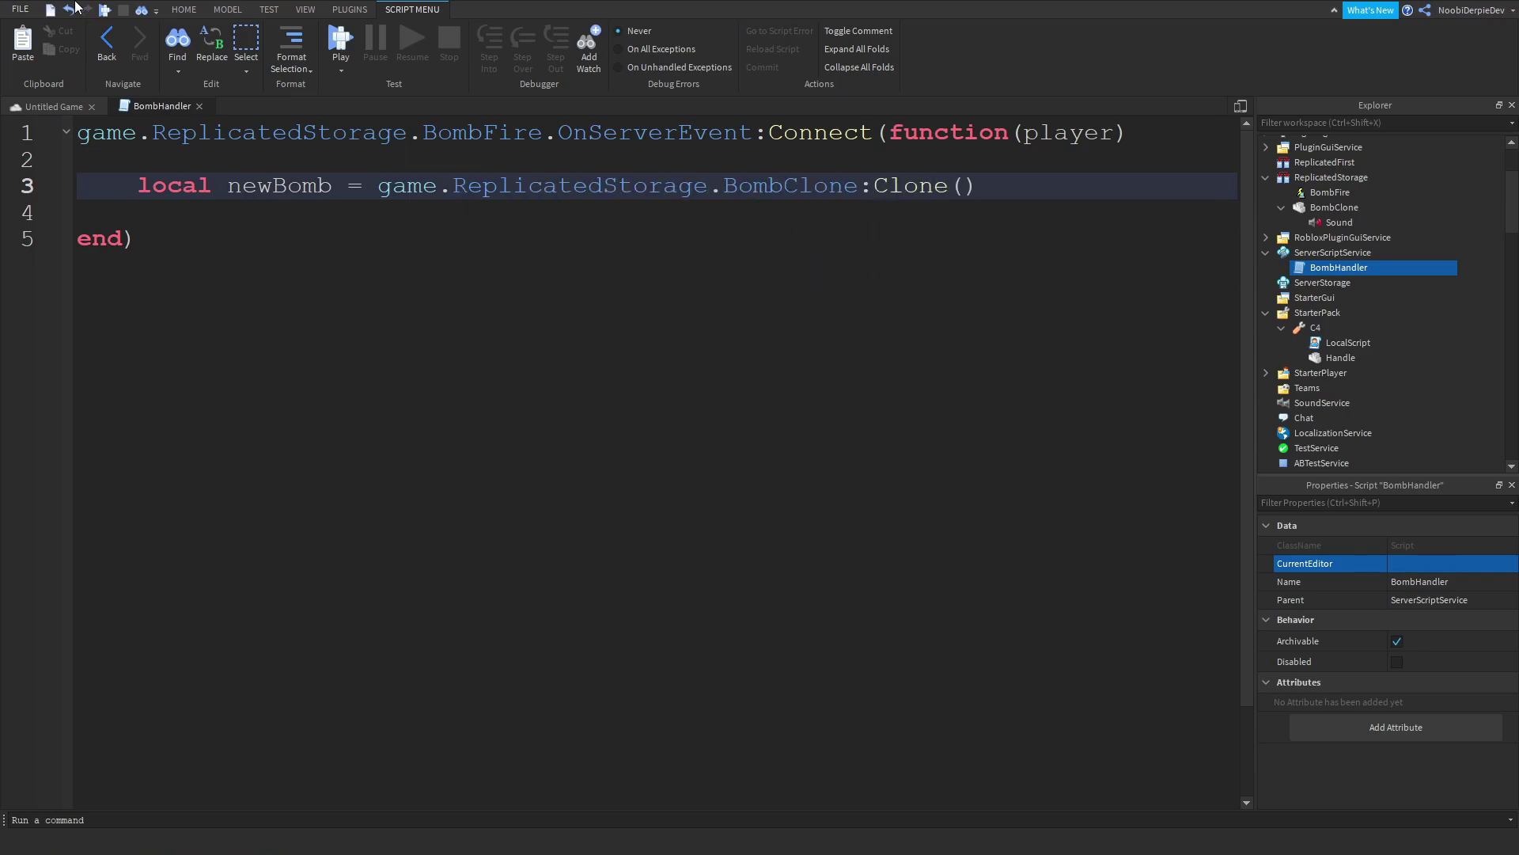
- Add line 4 as "newBomb.Parent = game.Workspace"
key("Return")
type("new")
key("Tab")
type(".Parent = game.wor")
key("Tab")
- Add line 5 as "newBomb.CFrame = player.Character.HumanoidRootPart.CFrame"
key("Return")
type("newbo")
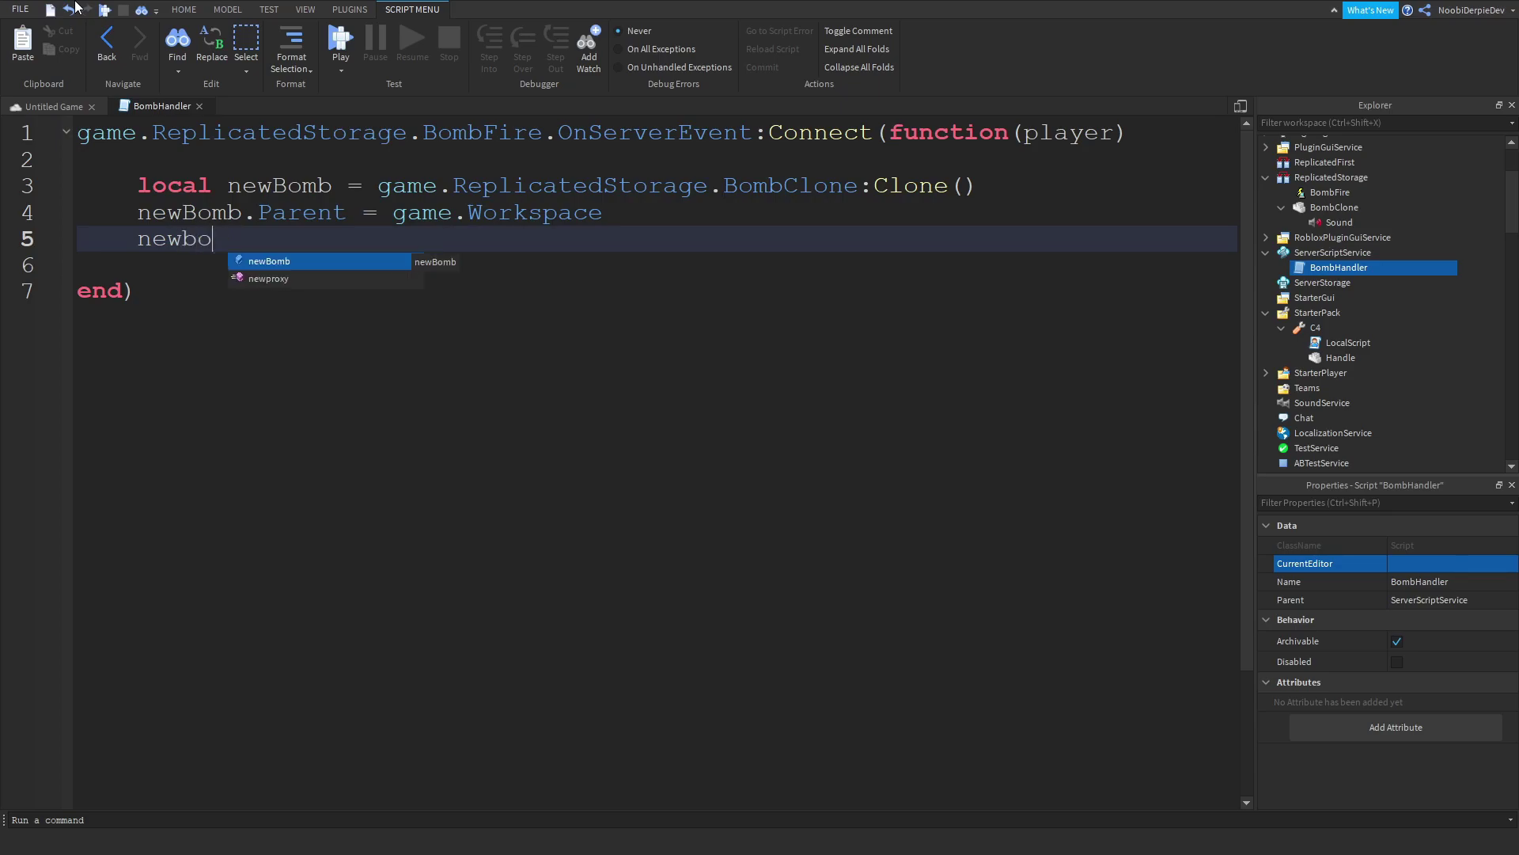
key("Tab")
type(".CFr")
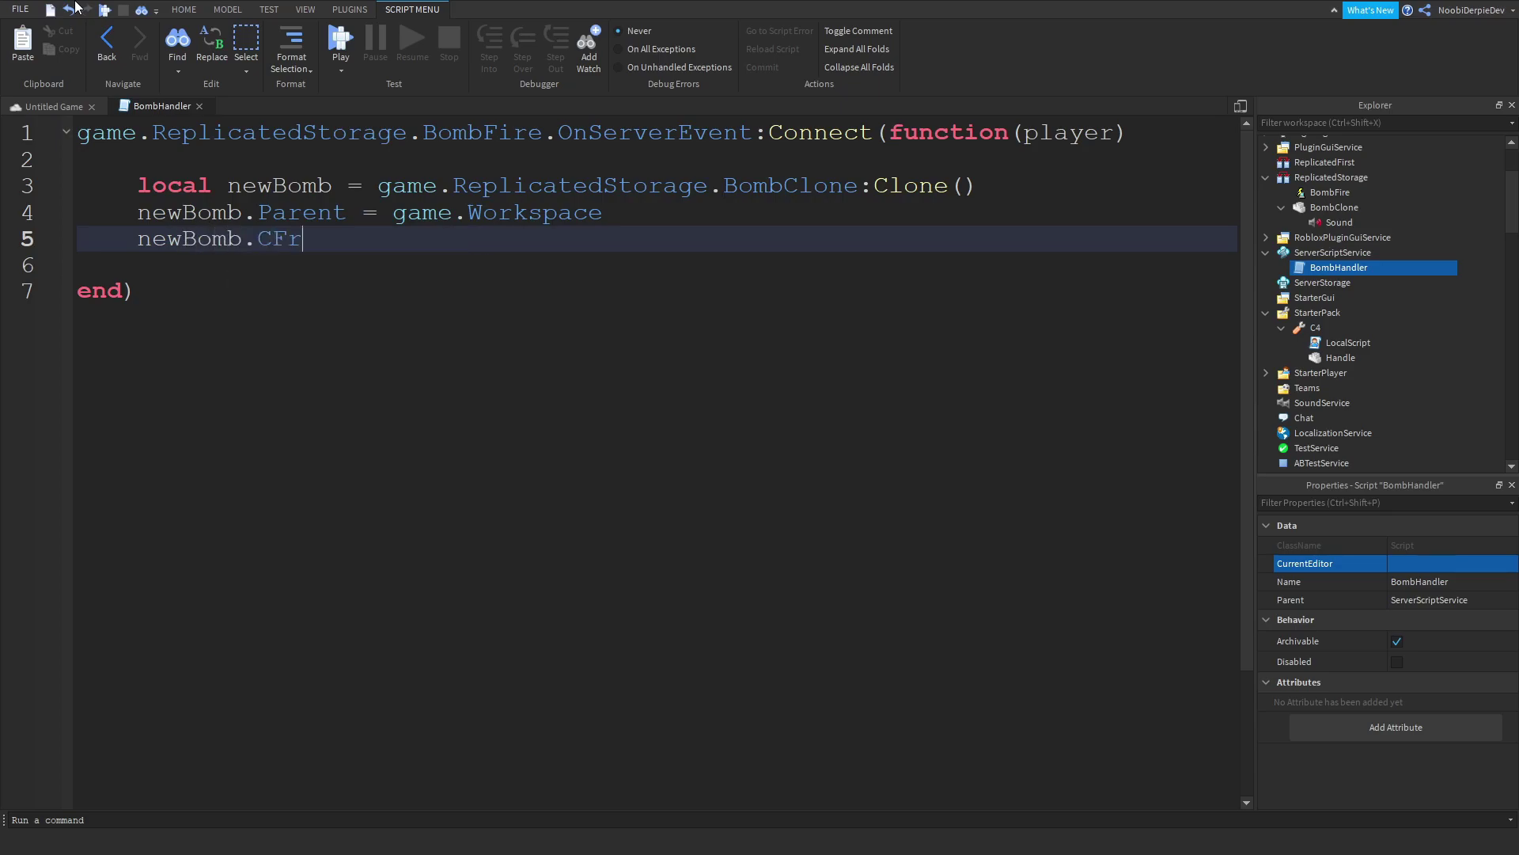
key("Tab")
type("= pl")
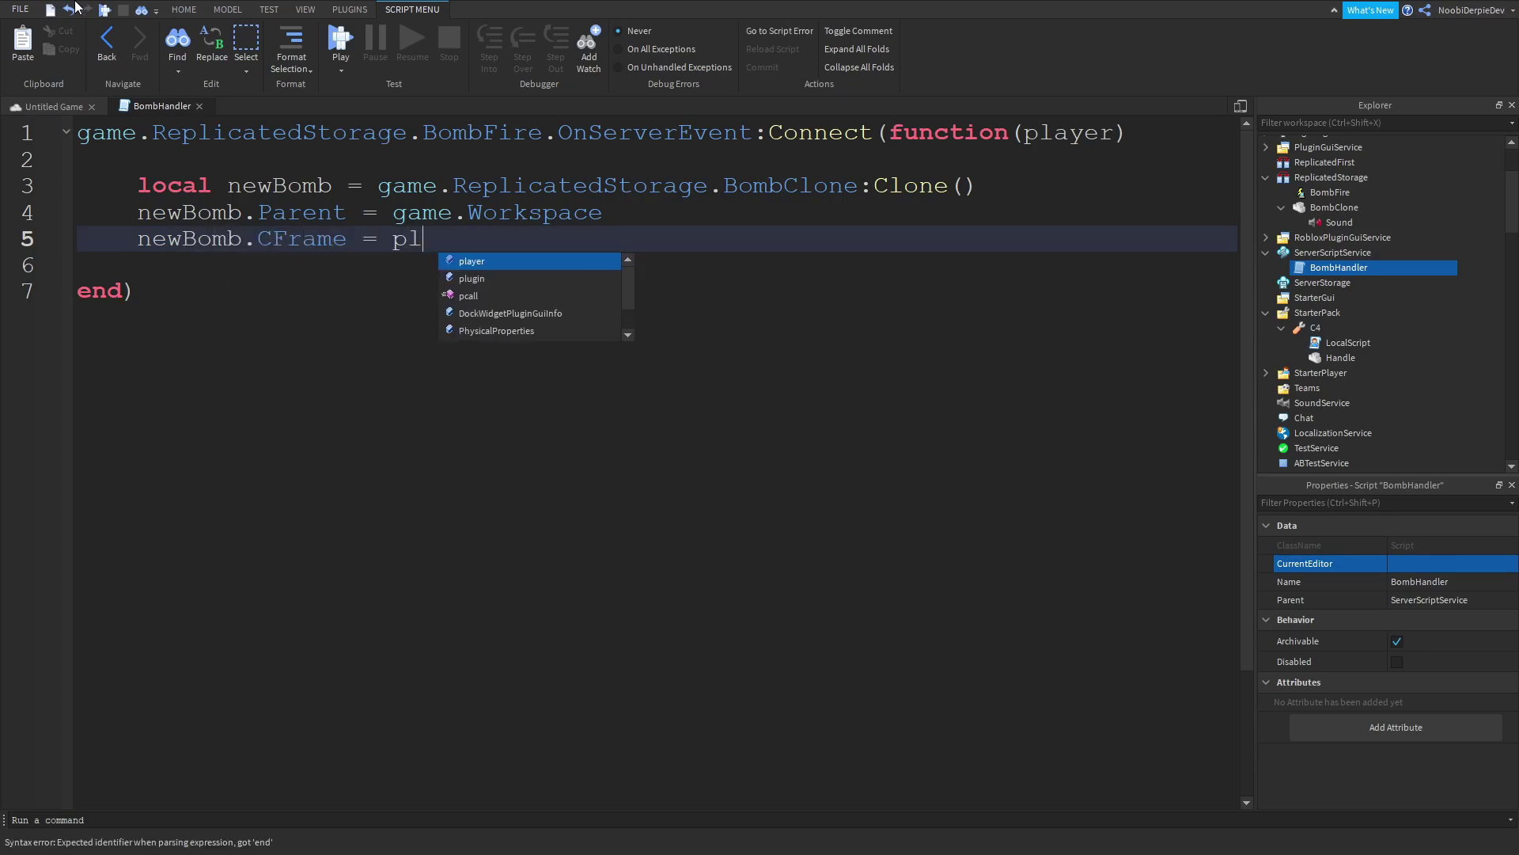
type("ayer.Character.H")
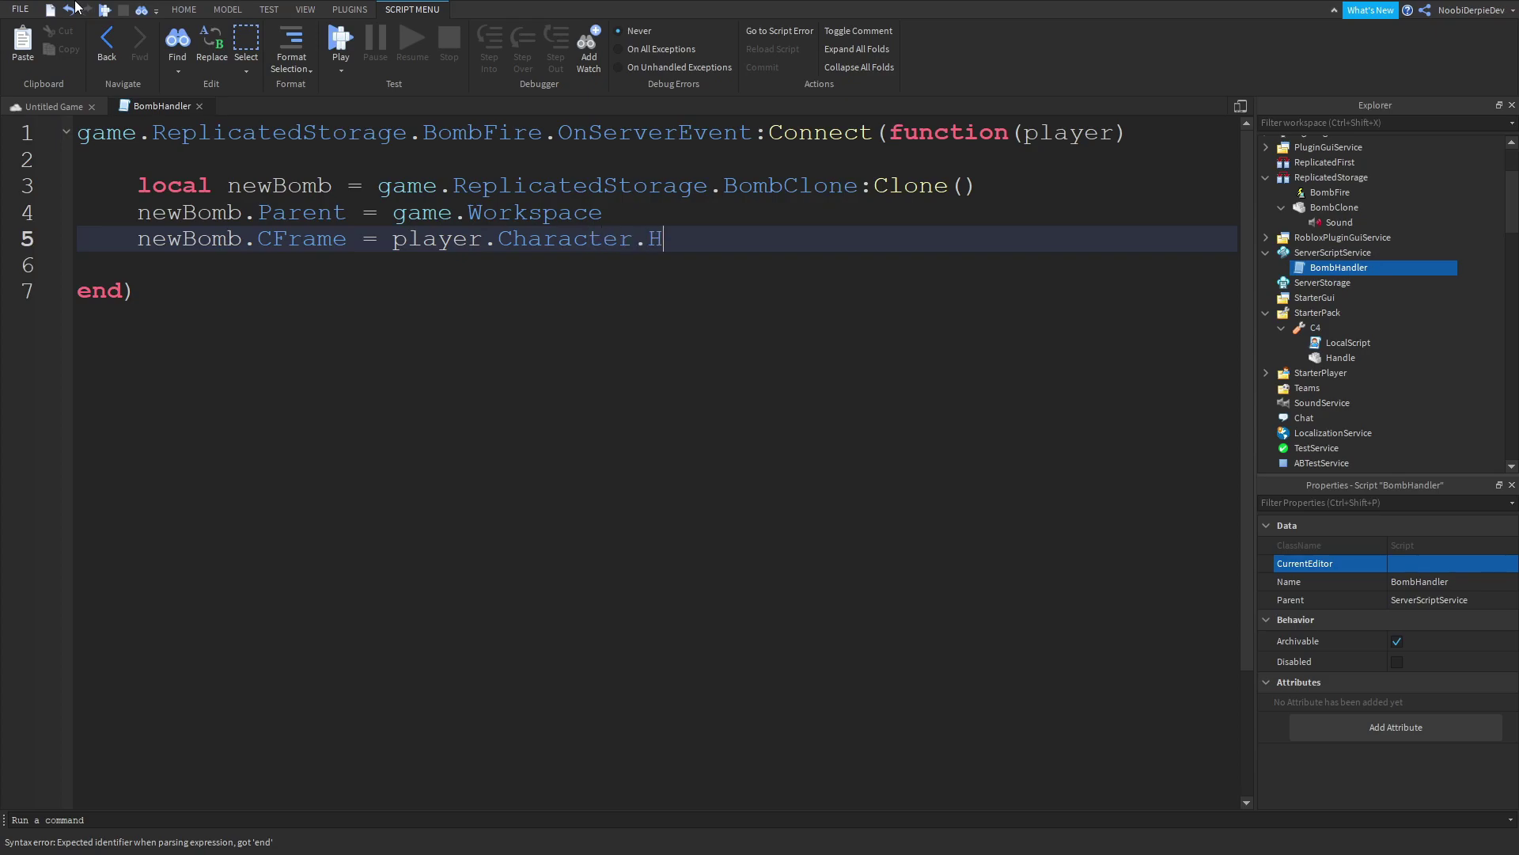
type("umanoidRootPart.CFrame *")
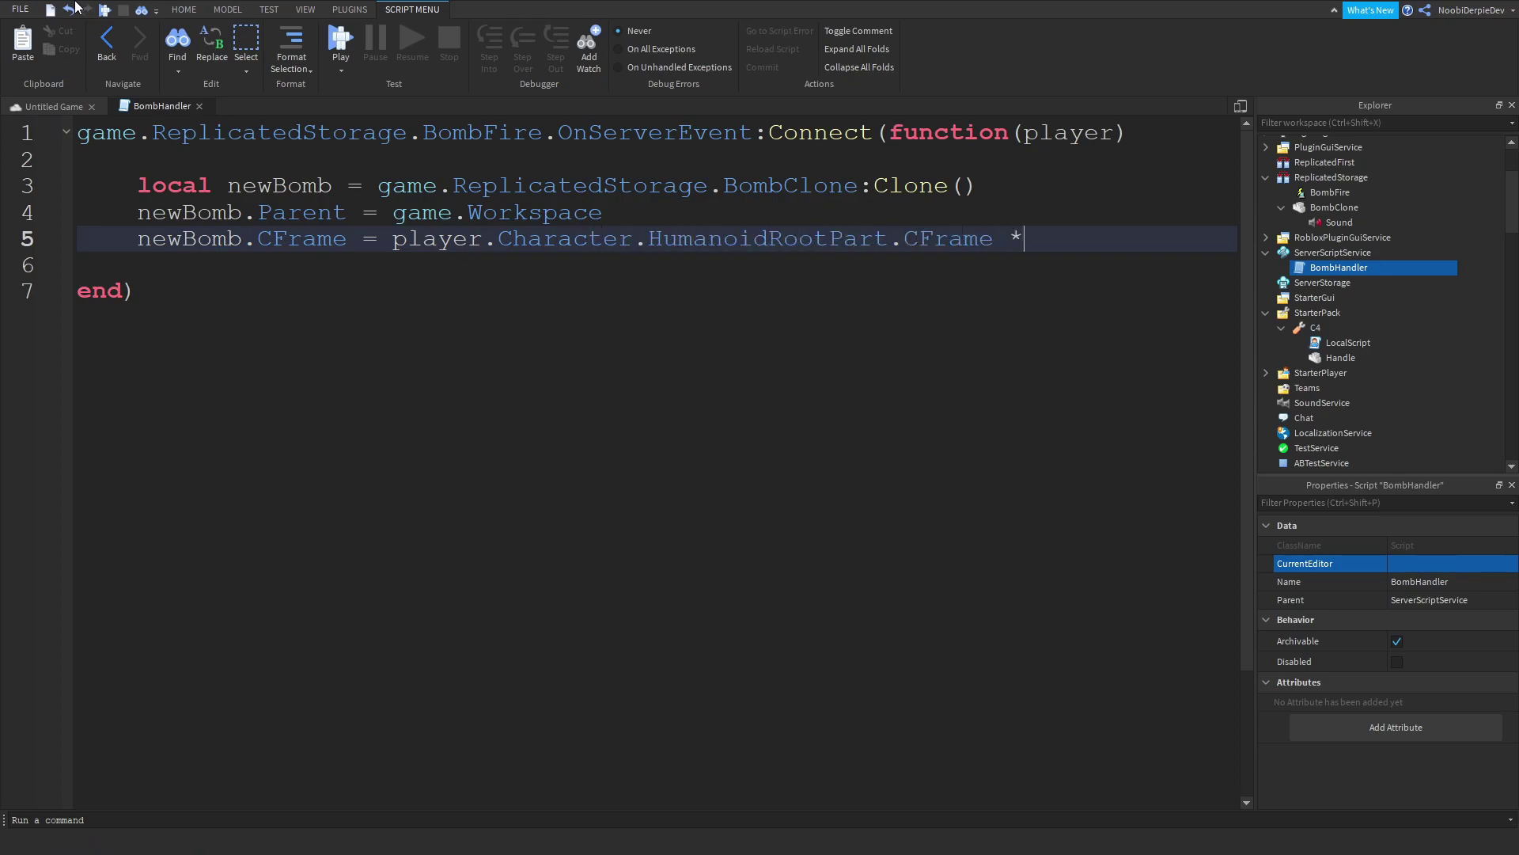
type(" C")
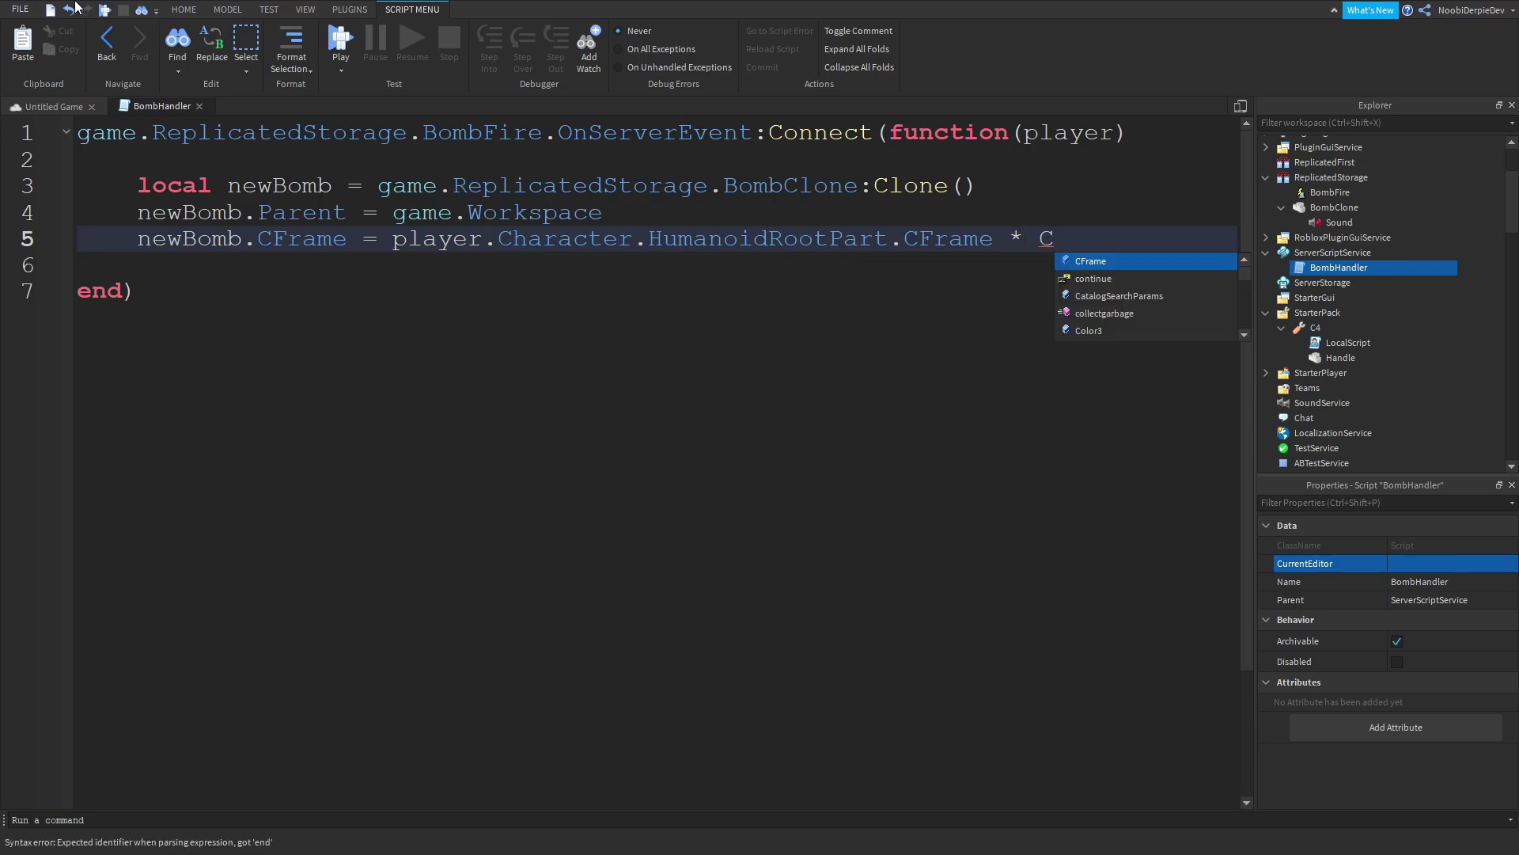
type("Frame.new(0,0")
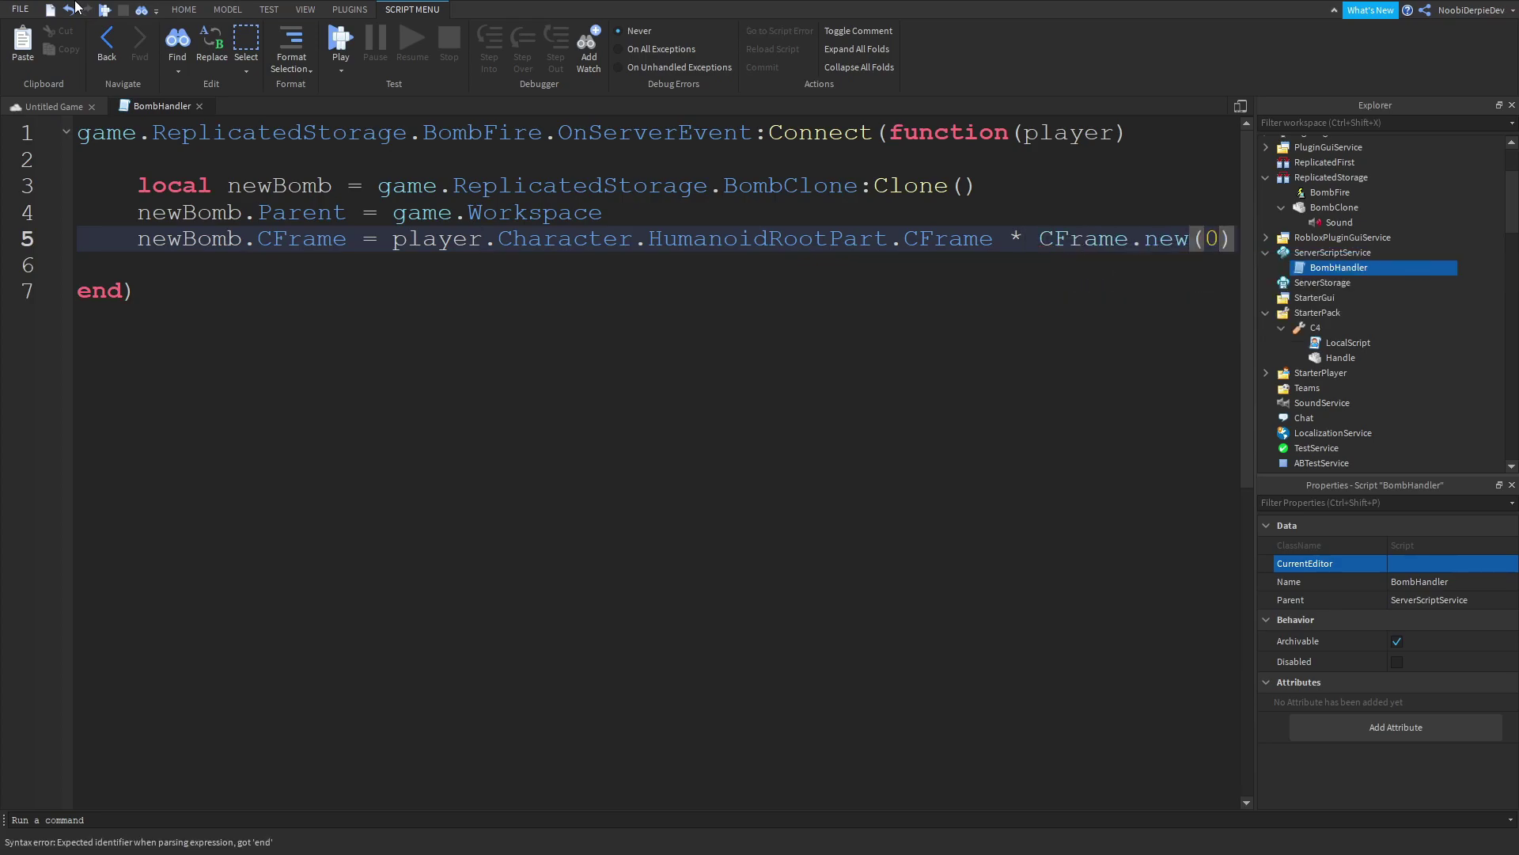
type(",-")
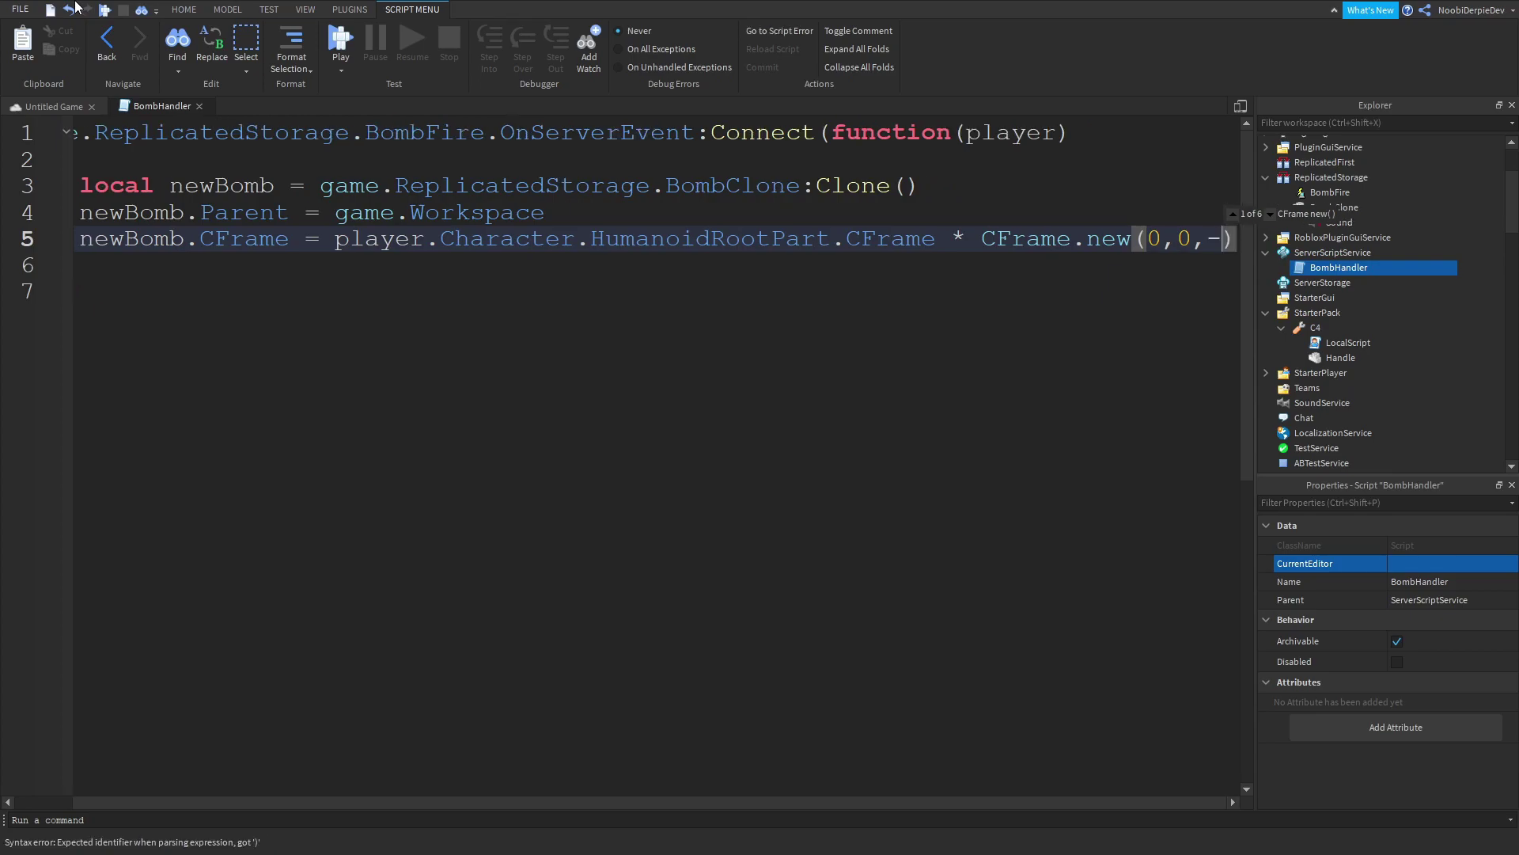
type("7")
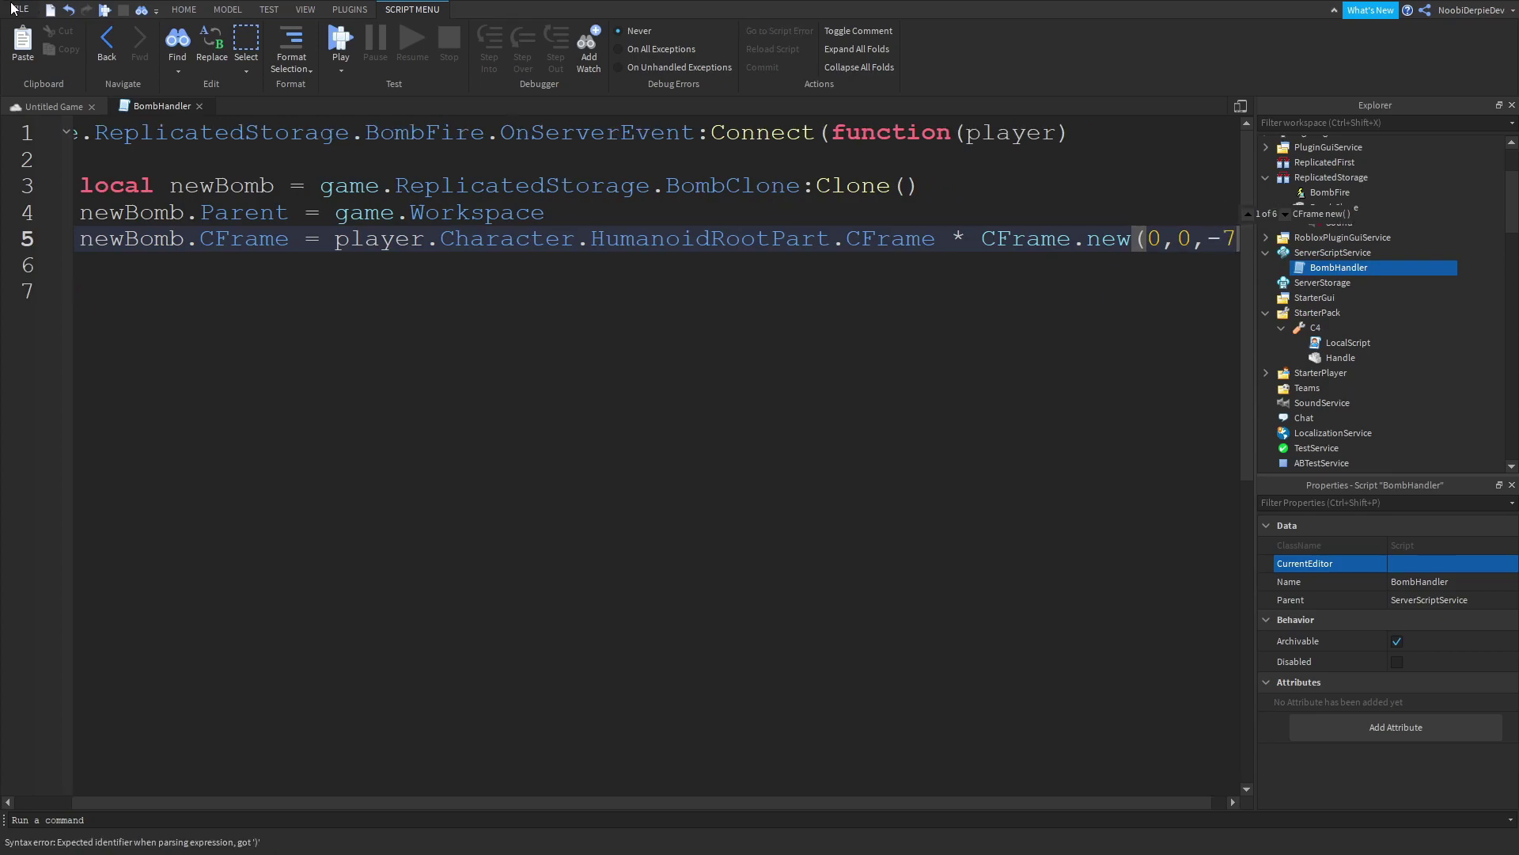
key("Return")
key("Return")
type("pl")
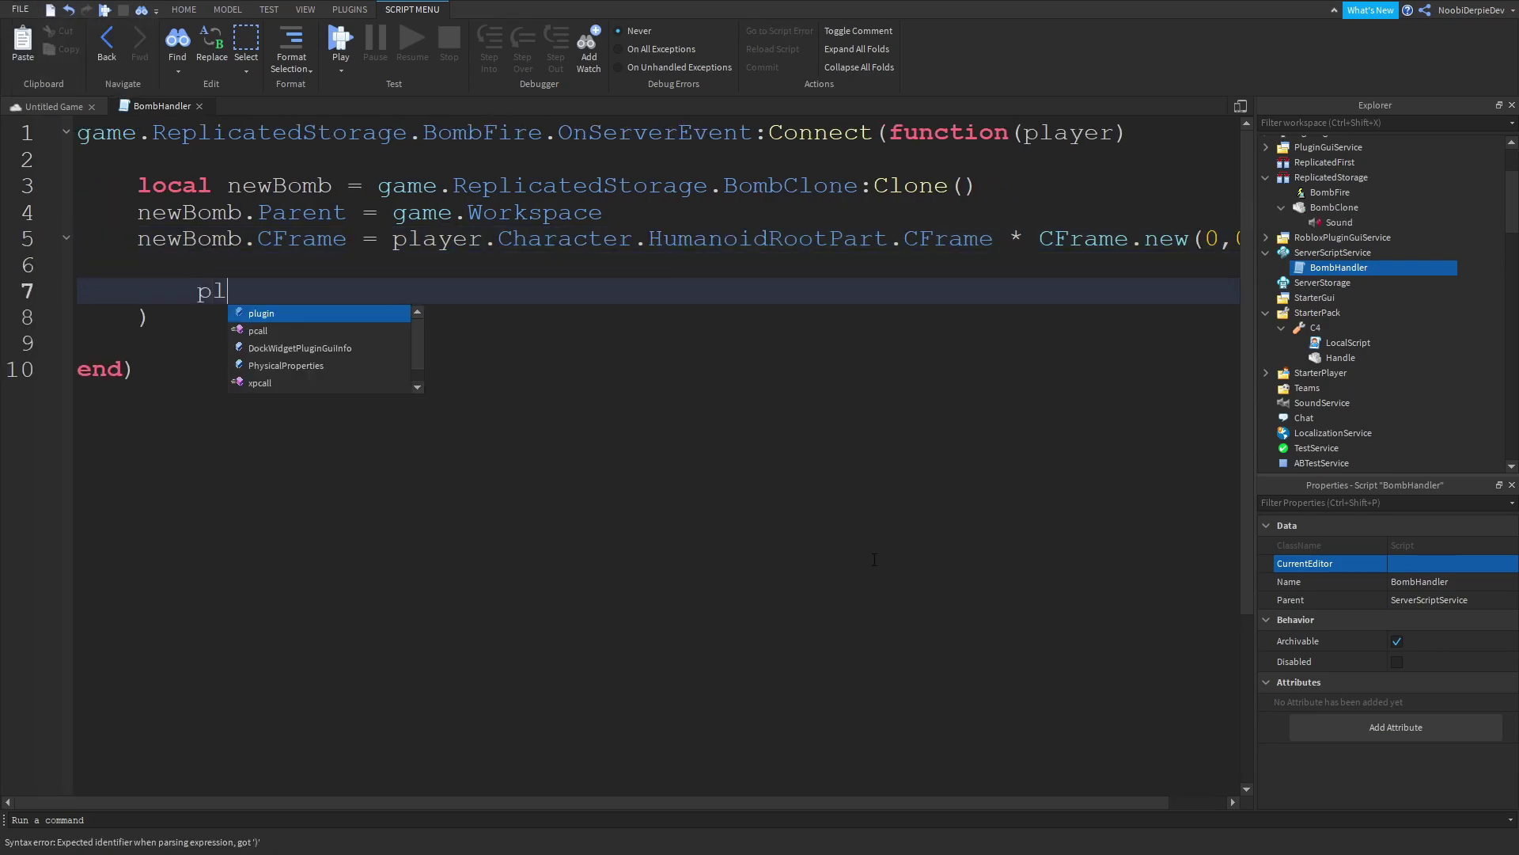
key("ctrl+z")
key("ctrl+z")
key("ctrl+z")
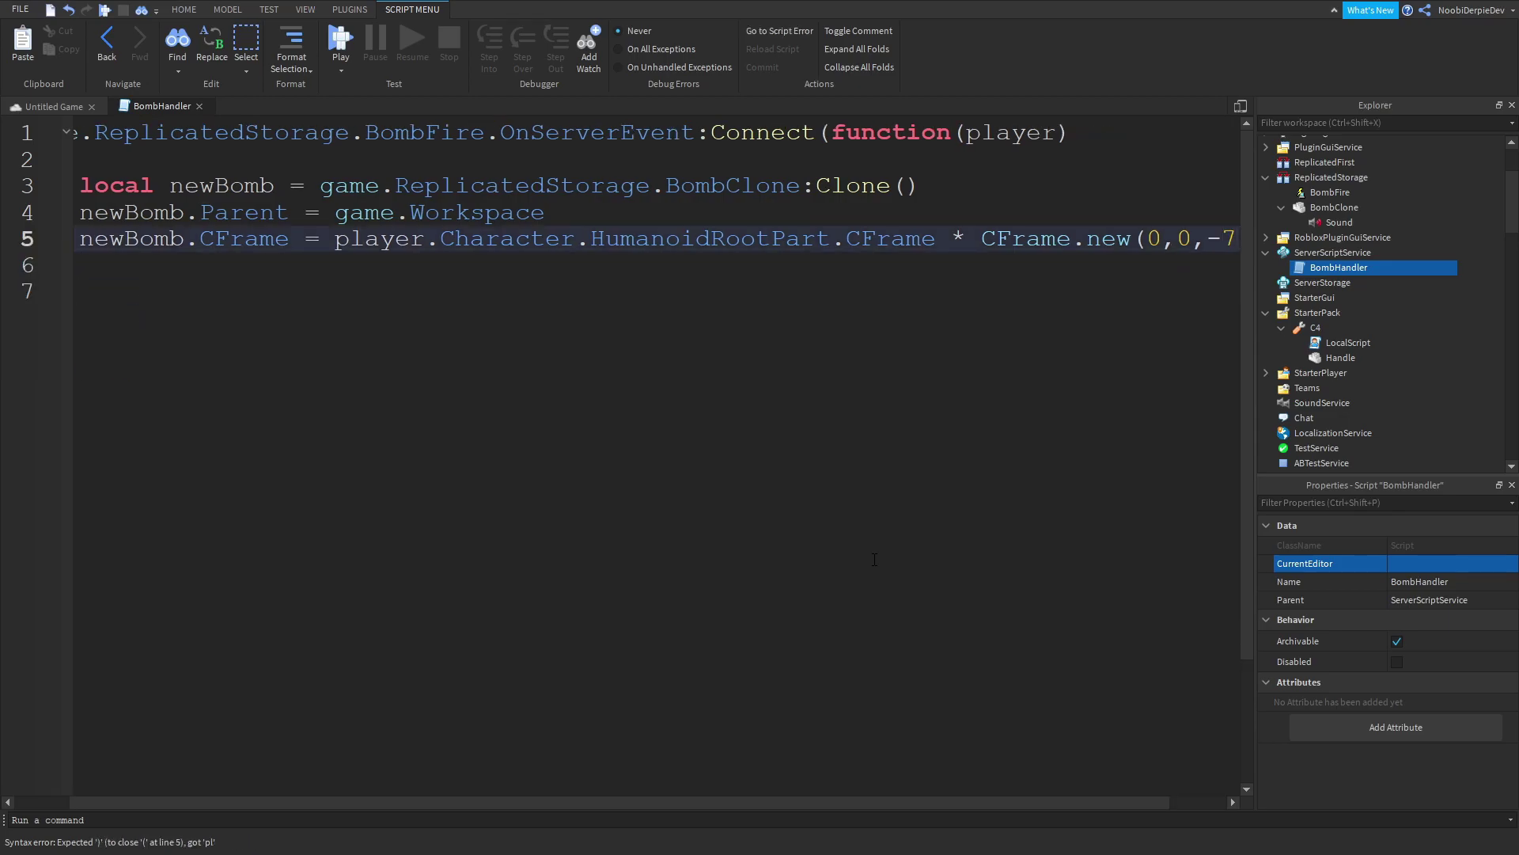
- Finish line 5 with the closing parenthesis of "CFrame.new(0,0,-7)" and add blank lines beneath it
key("Right")
key("Right")
key("Left")
key("BackSpace")
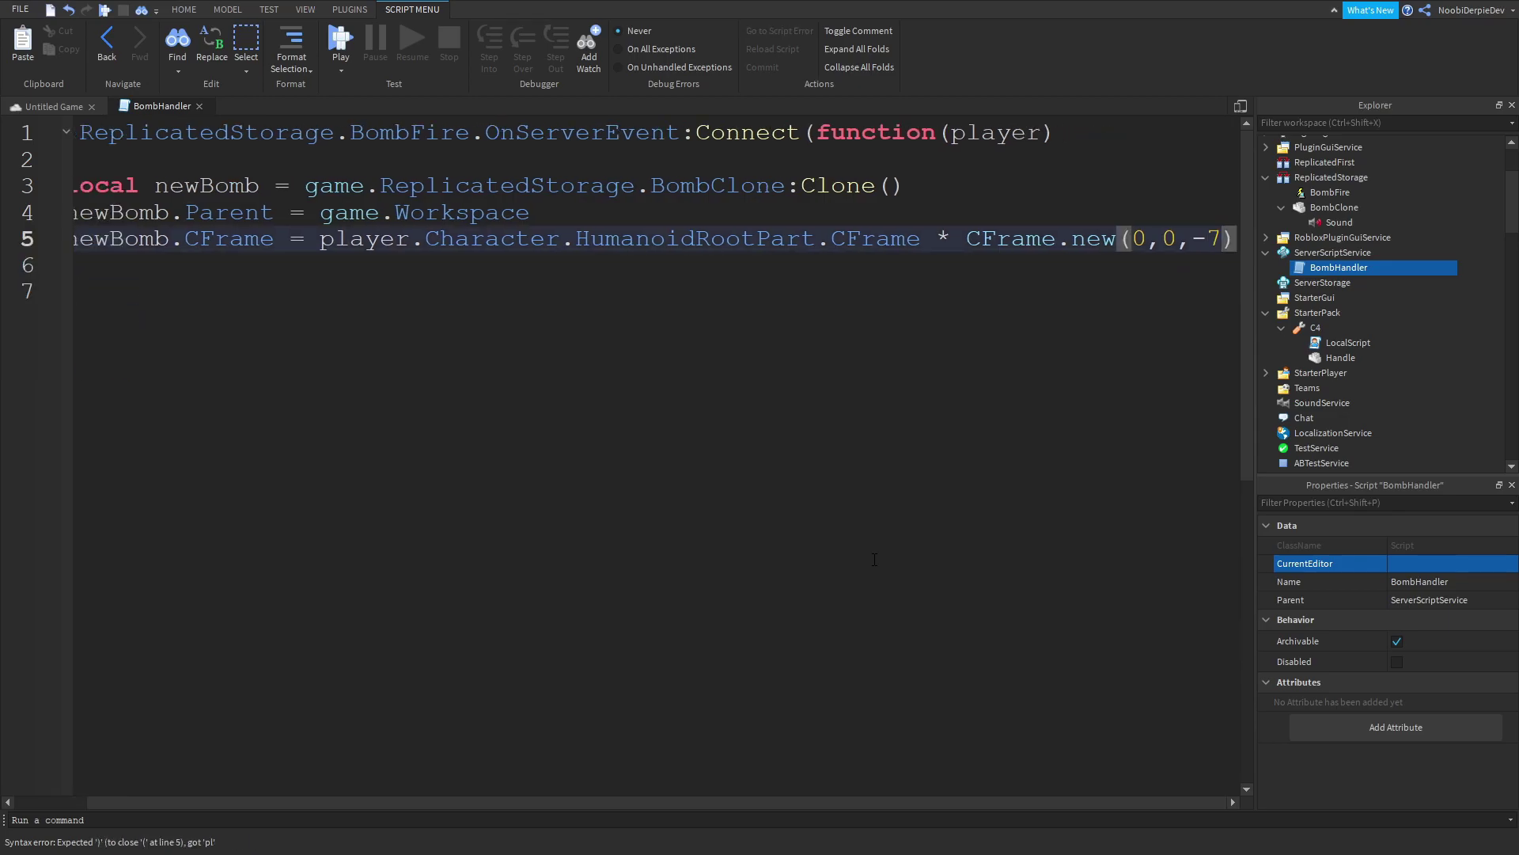
key("Return")
key("Return")
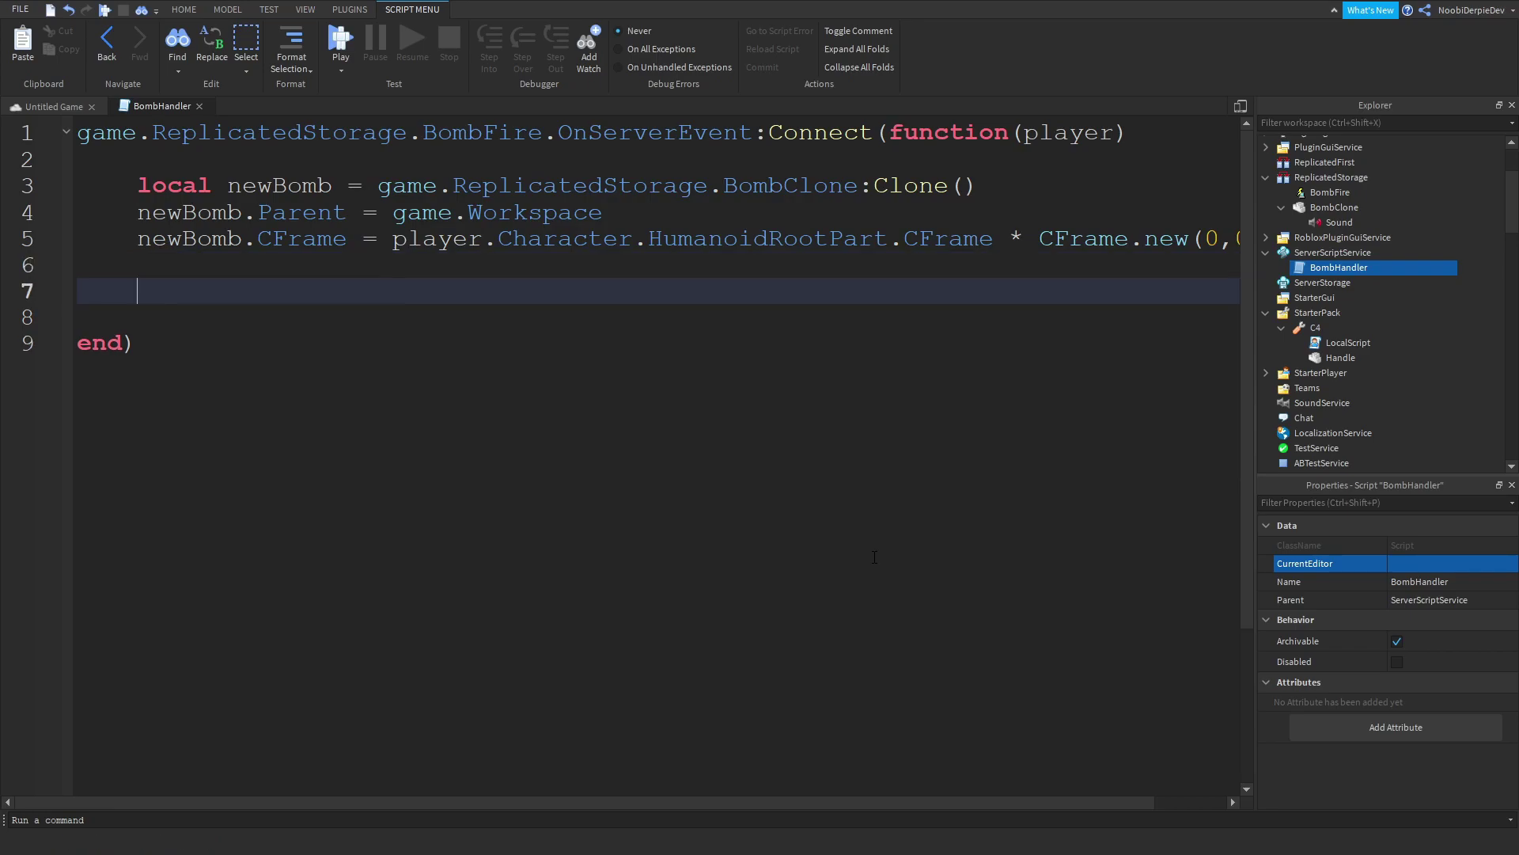
- Close the BombHandler script, start a play test and equip the C4 tool
left_click(200, 106)
left_click(183, 9)
left_click(679, 40)
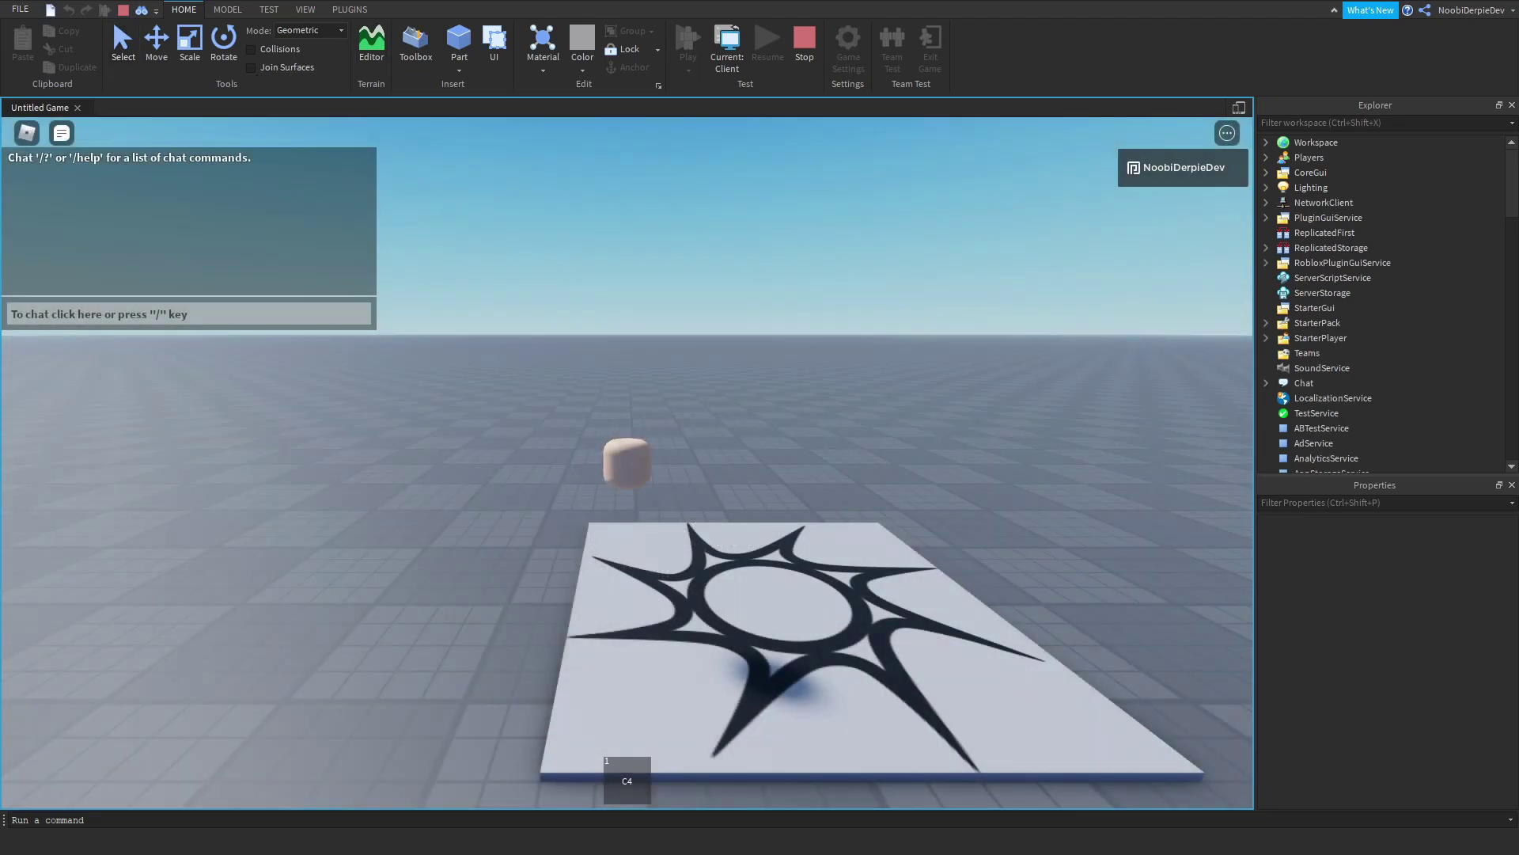
key("w")
key("space")
key("Left")
key("1")
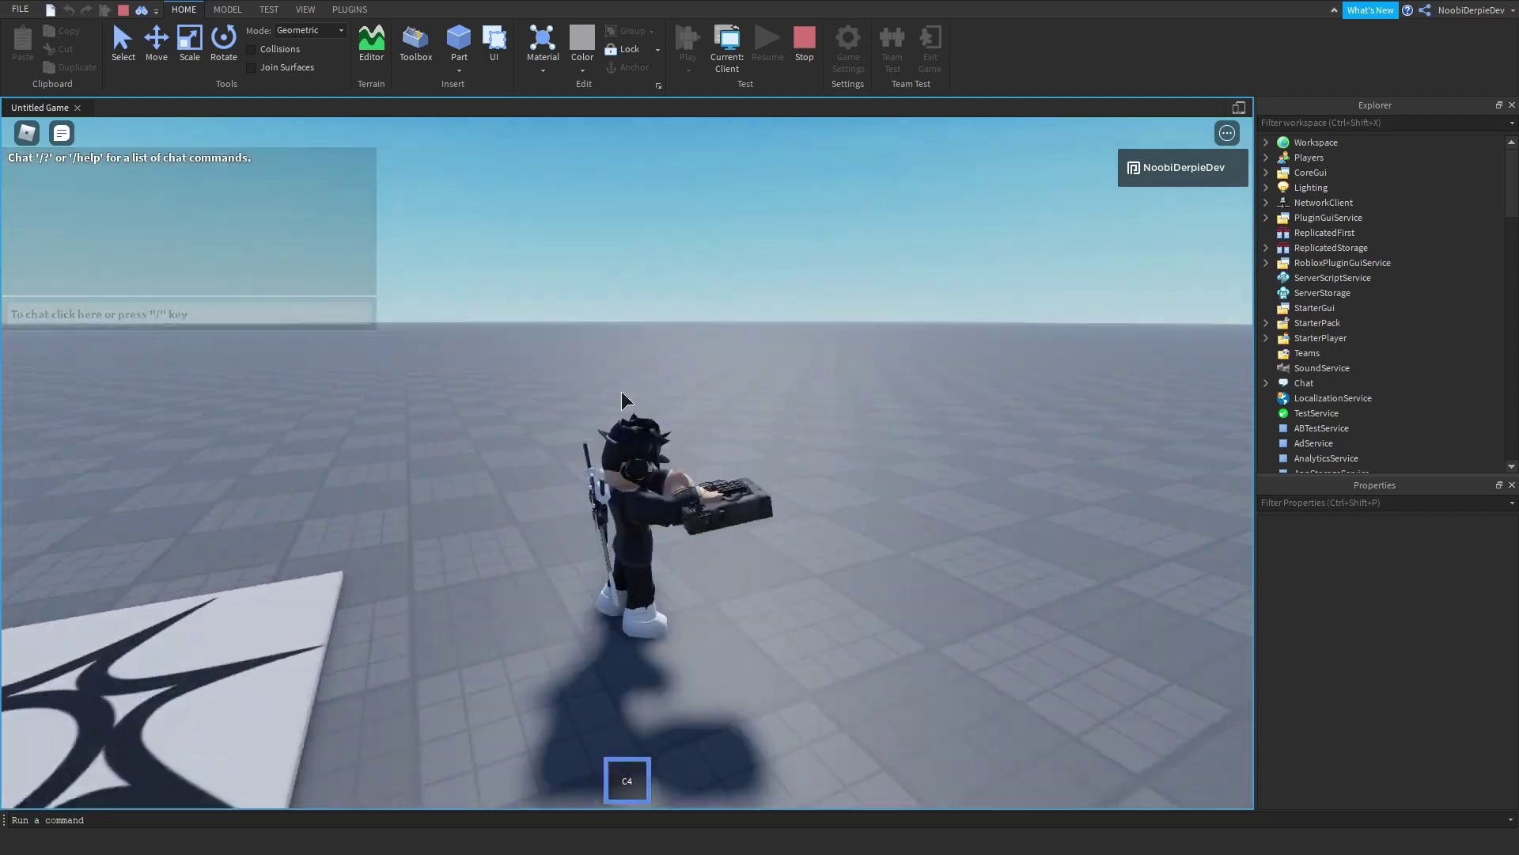
- Place many bombs around the baseplate with the C4 tool while moving the character, and stop the play test
left_click(893, 402)
key("w")
key("d")
left_click(895, 496)
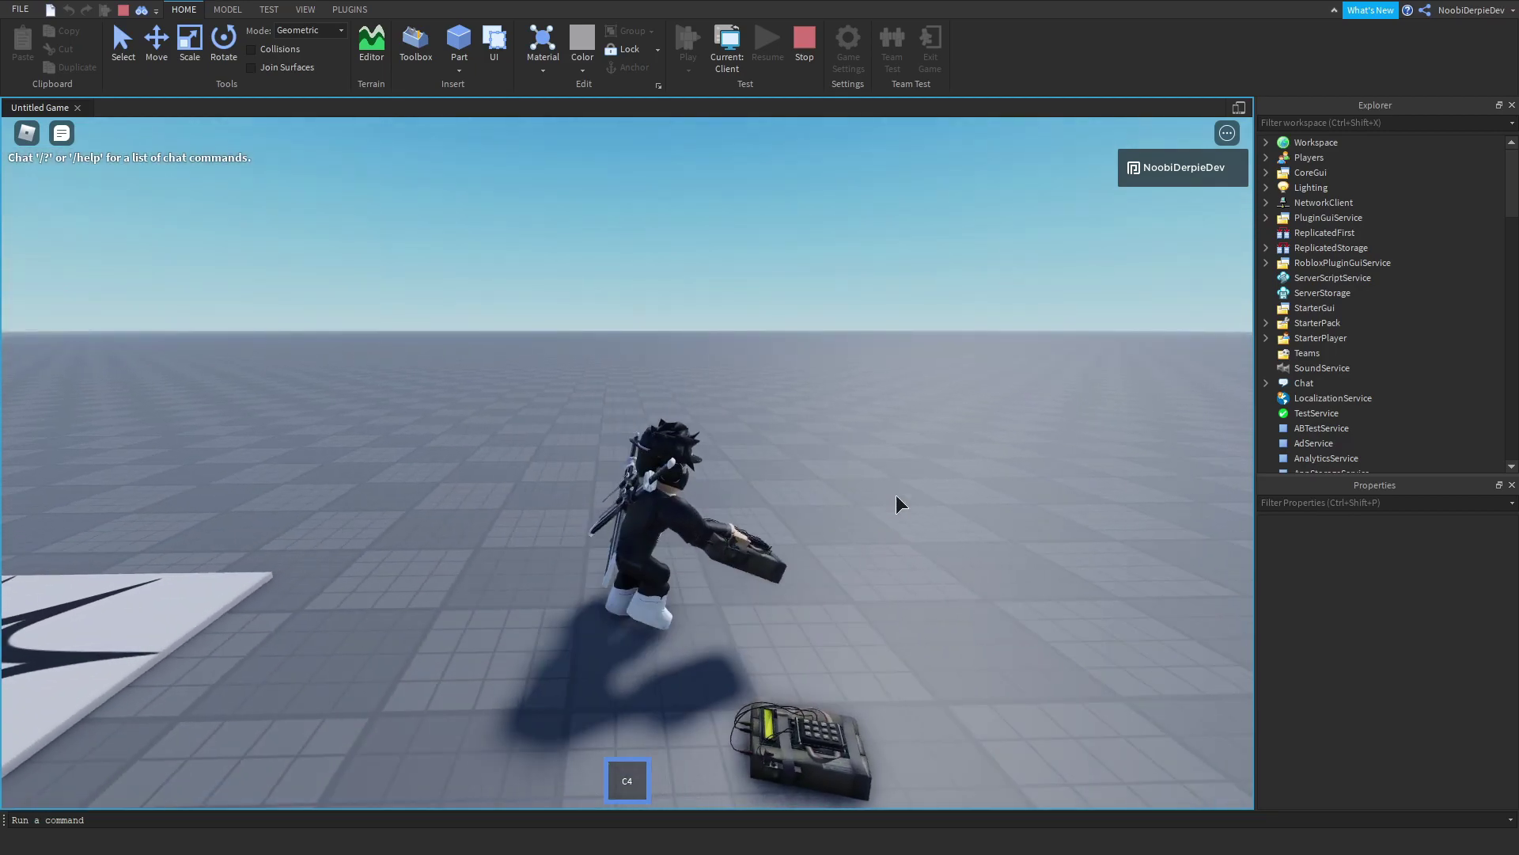
left_click(894, 496)
left_click(895, 496)
left_click(895, 496)
right_click_drag(895, 495, 910, 484)
left_click(905, 491)
left_click(906, 491)
left_click(910, 484)
key("d")
left_click(910, 491)
key("w")
key("a")
key("space")
left_click(895, 485)
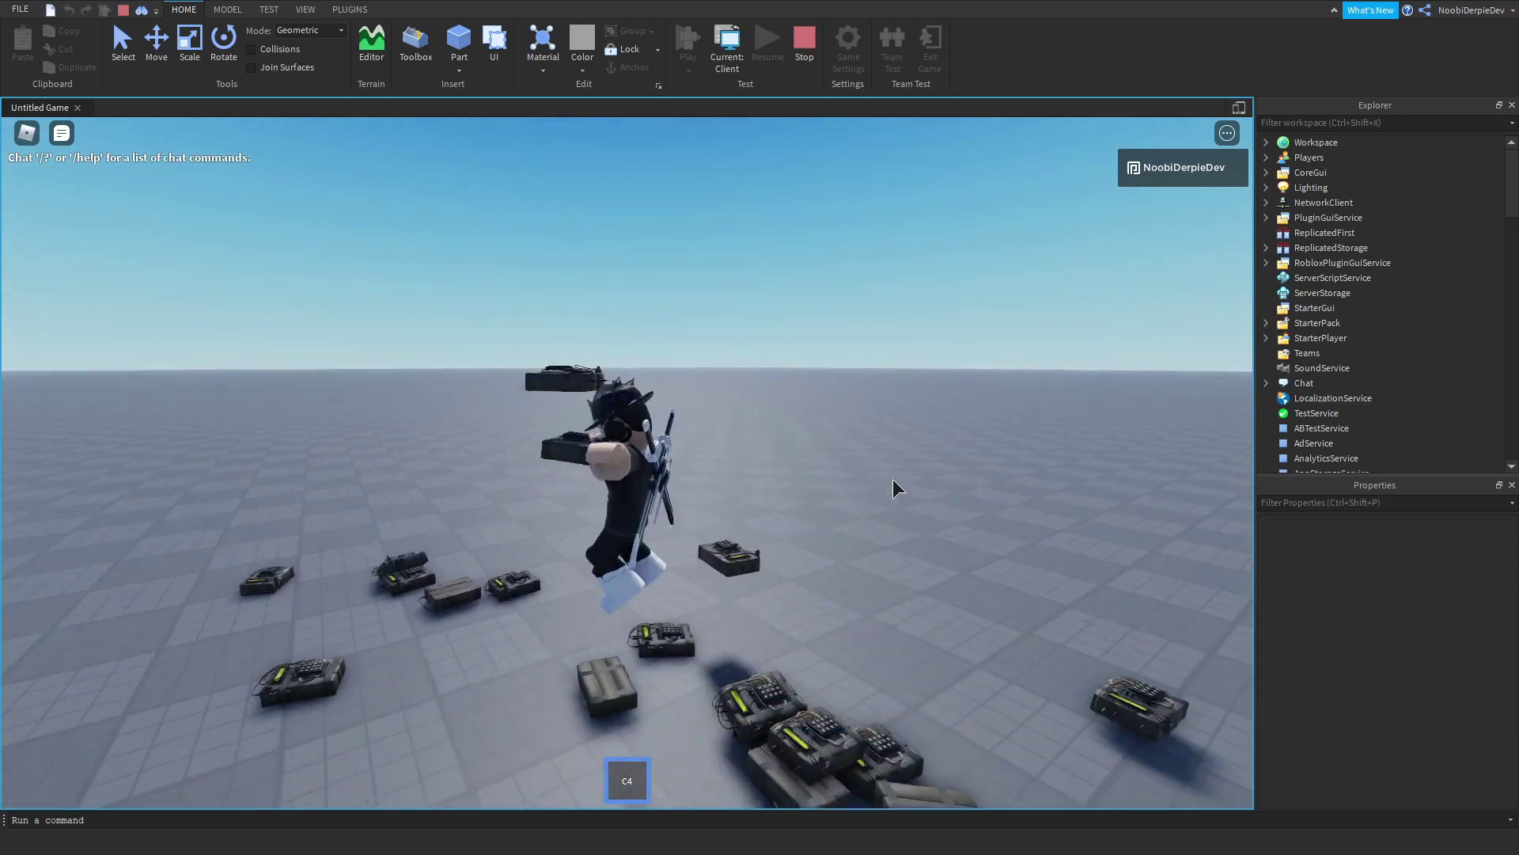
left_click(899, 490)
key("a")
key("w")
left_click(899, 490)
right_click_drag(899, 491, 899, 490)
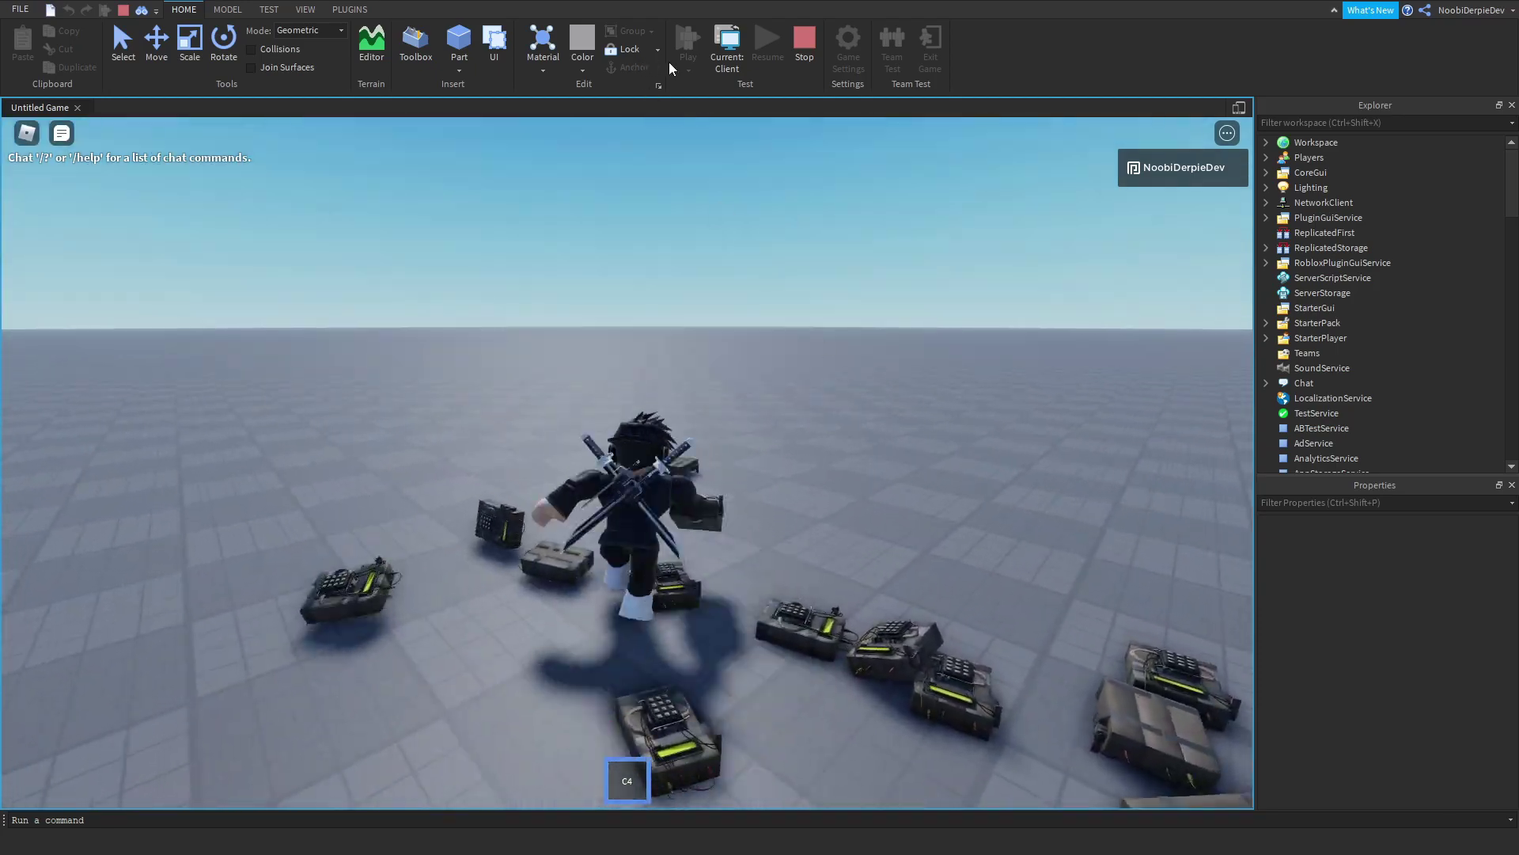
left_click(804, 41)
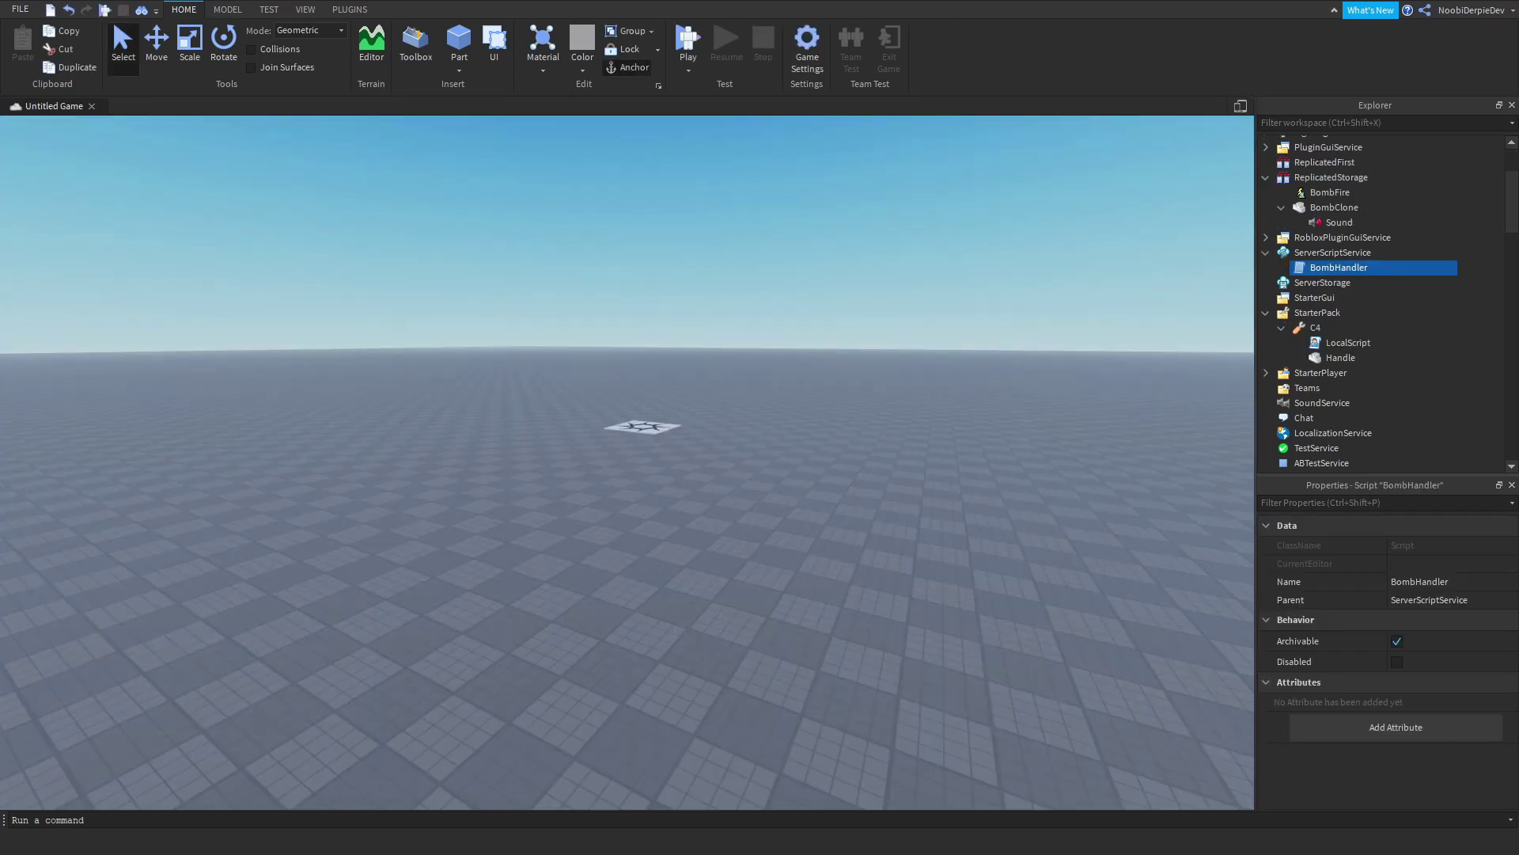
- Reopen the BombHandler script and start line 7 with player:WaitForChild("Backpack")
double_click(1321, 267)
left_click(608, 292)
type("player:WaitC")
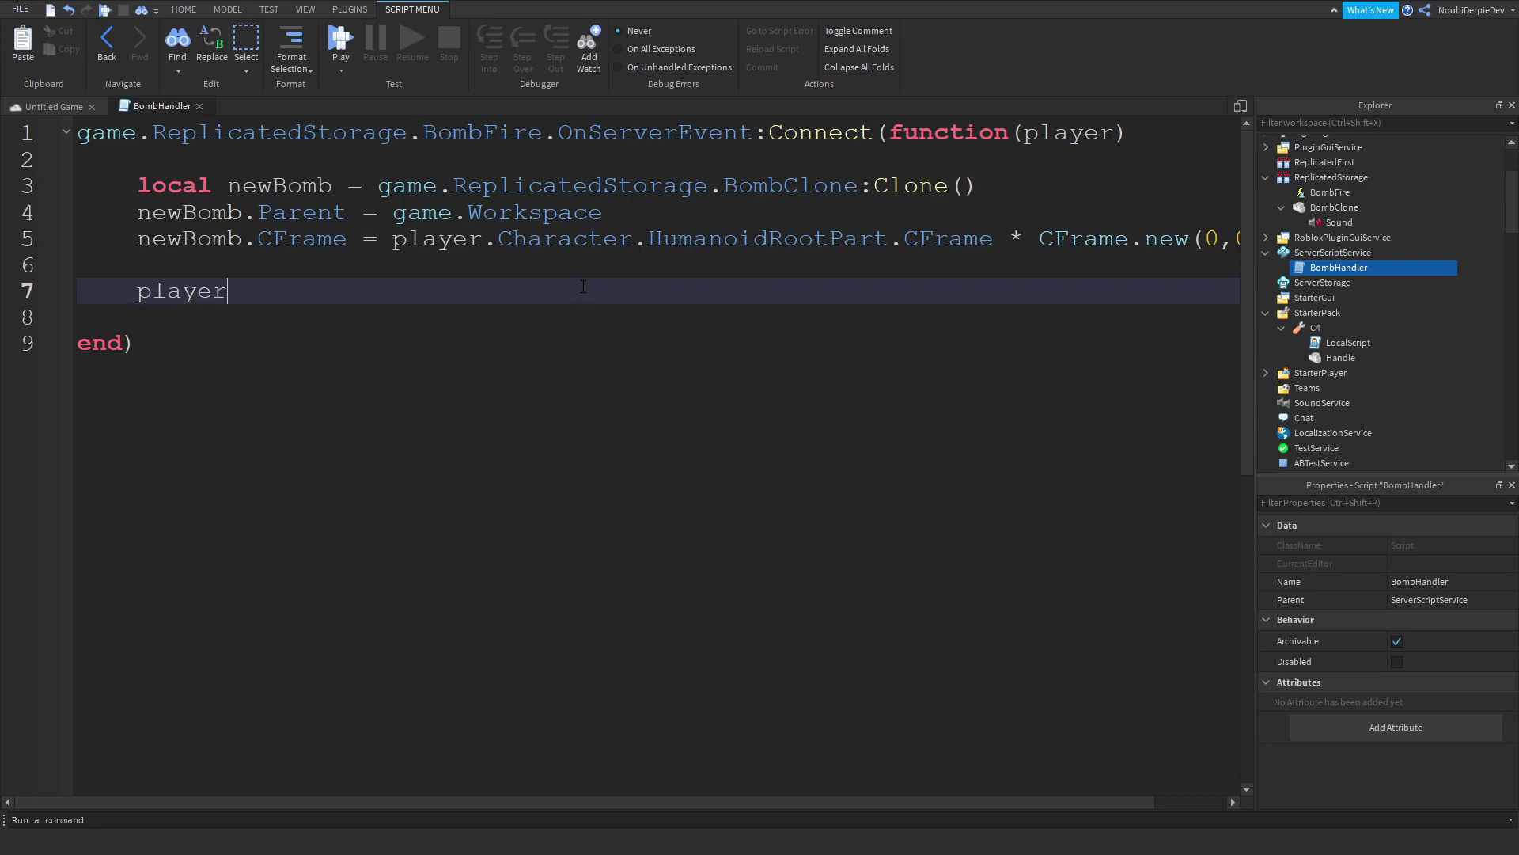
key("BackSpace")
type("ForCHild")
key("BackSpace")
key("BackSpace")
key("BackSpace")
key("BackSpace")
type("hild9")
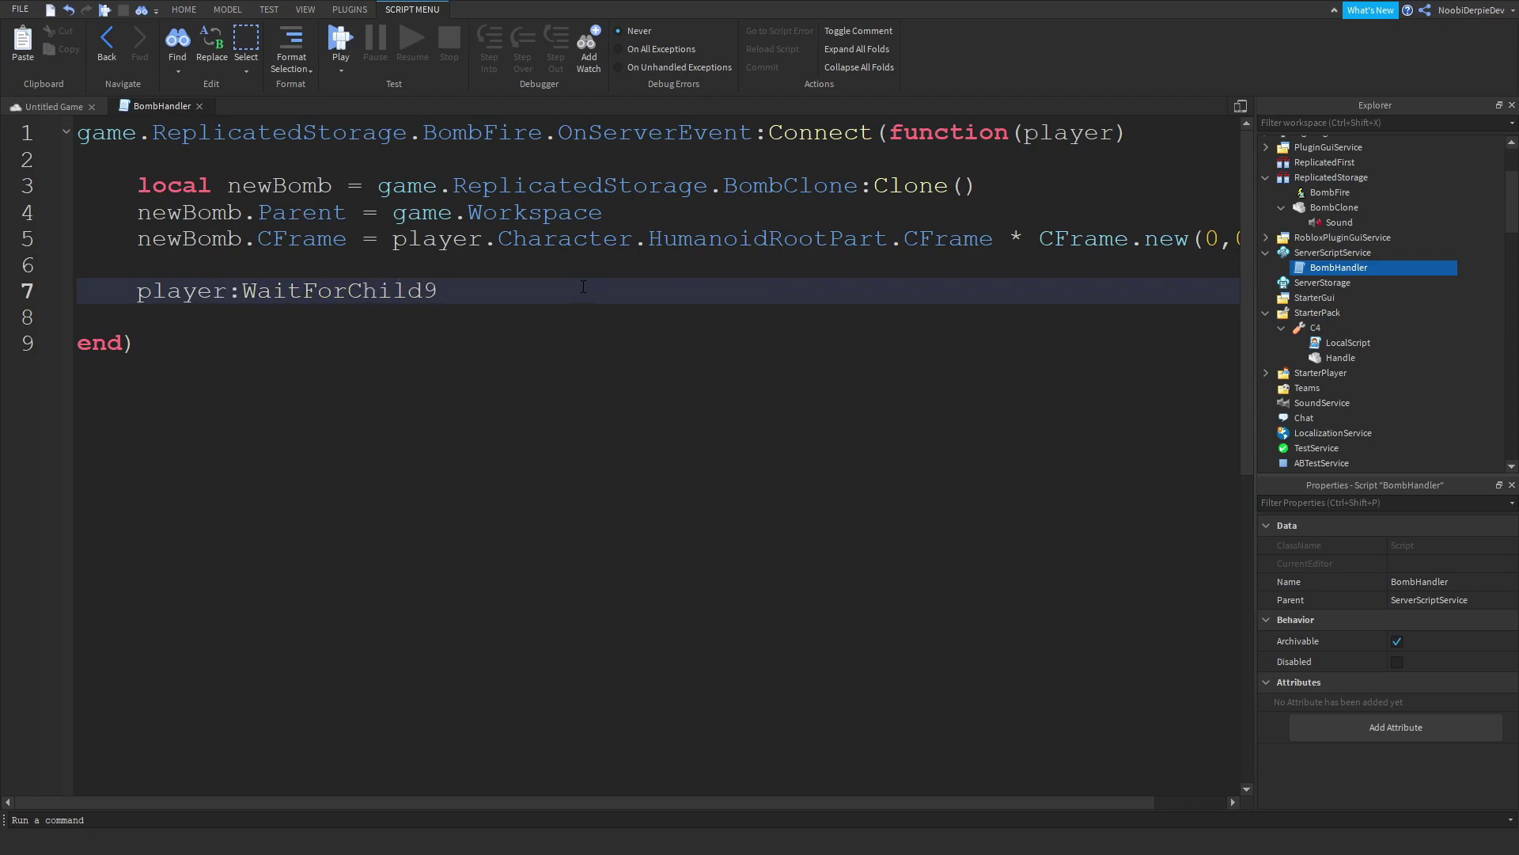
type("(\"Backpack")
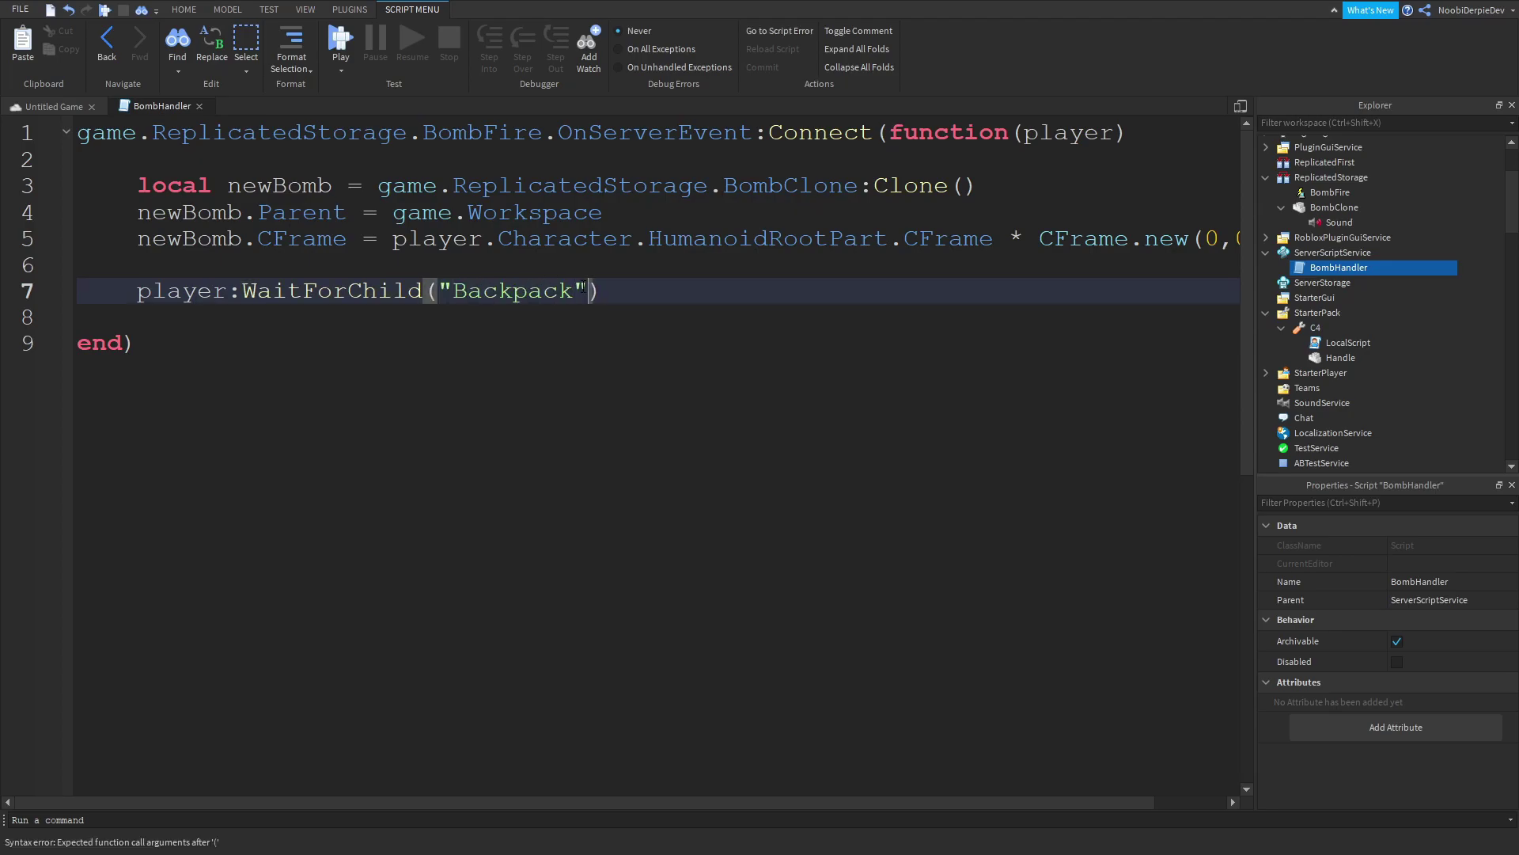
type(".C4:Destroy(")
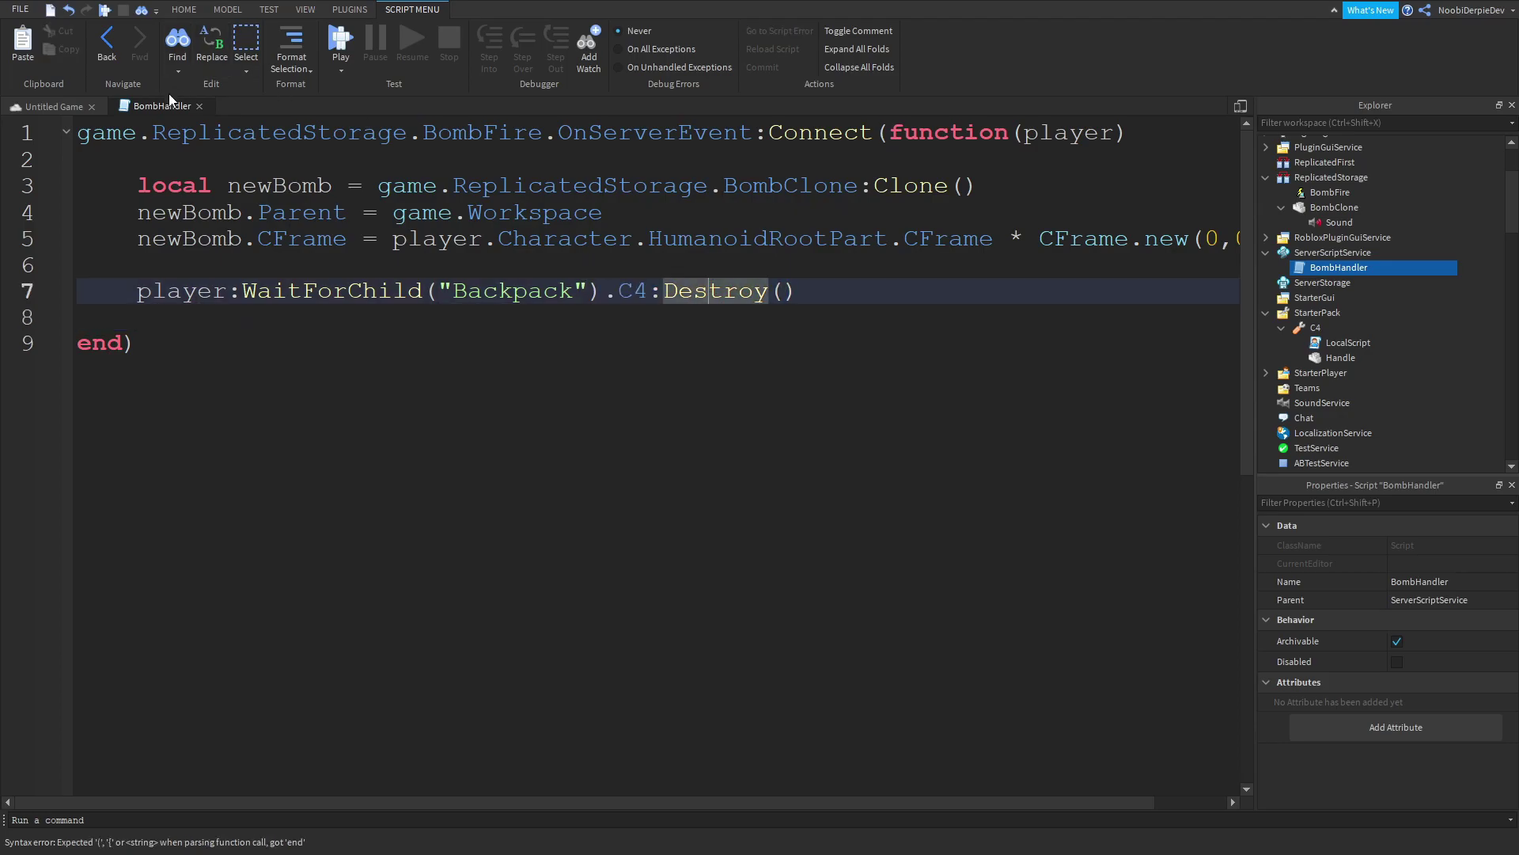
- Close the script, start a play test and place one bomb with the C4 tool
left_click(200, 106)
left_click(685, 33)
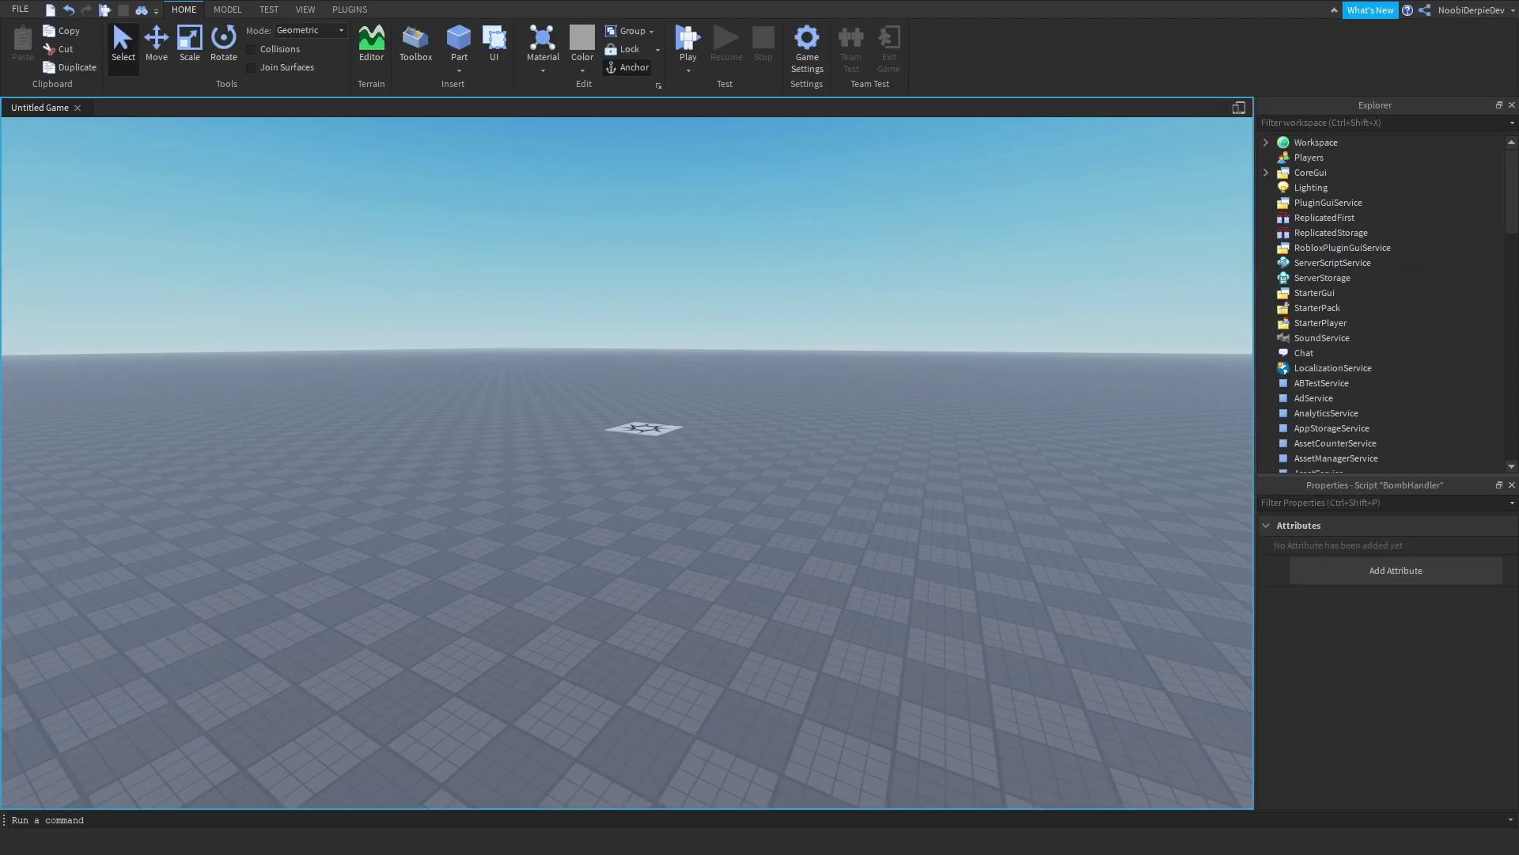
key("F5")
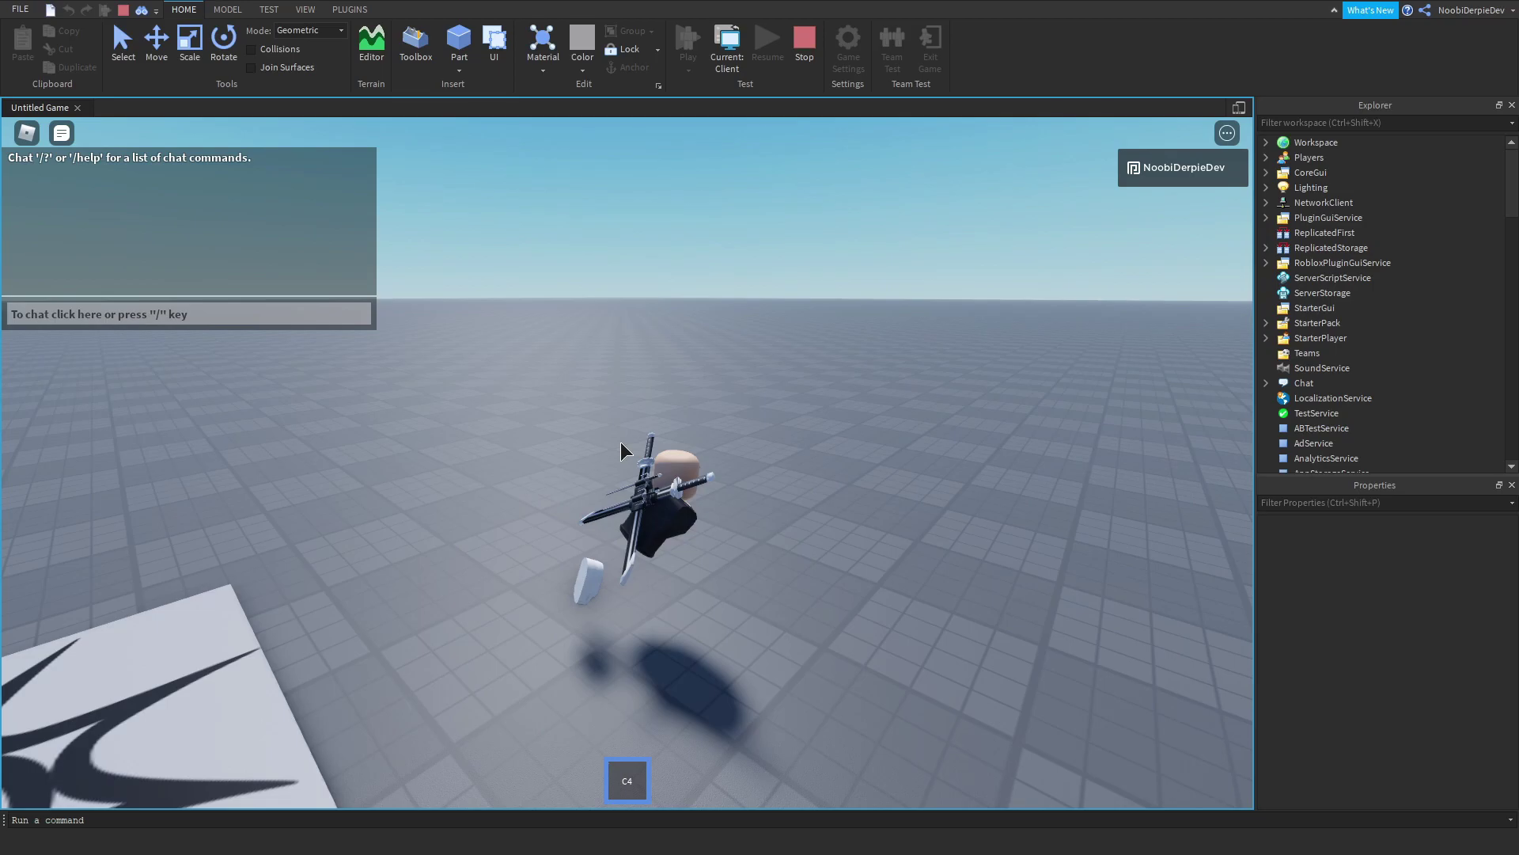
left_click(605, 444)
right_click_drag(604, 445, 534, 444)
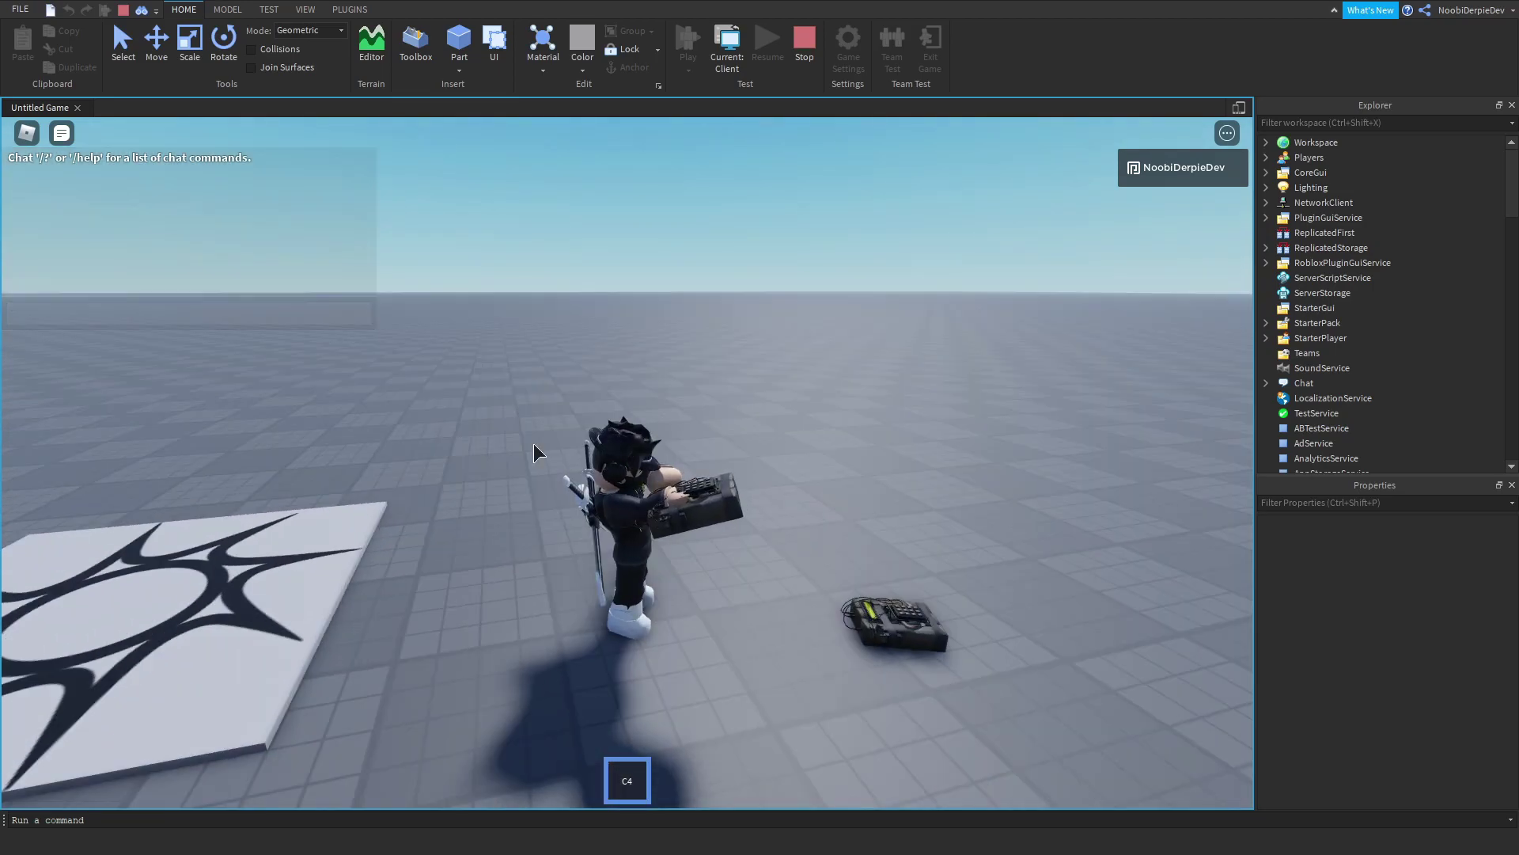
- Open the developer console and check the log for BombHandler errors
key("F9")
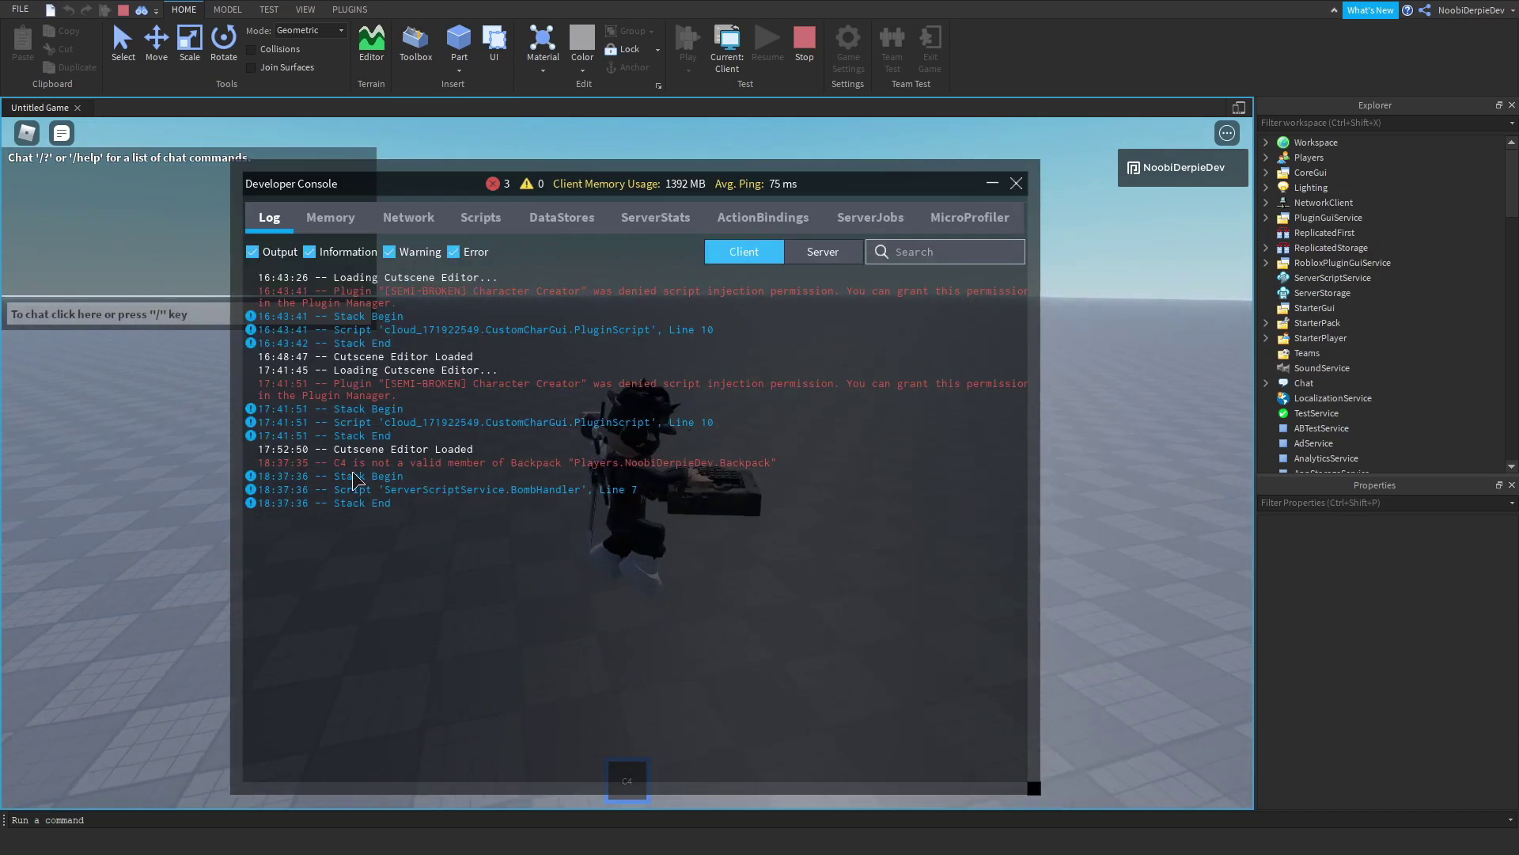
key("space")
key("space")
key("s")
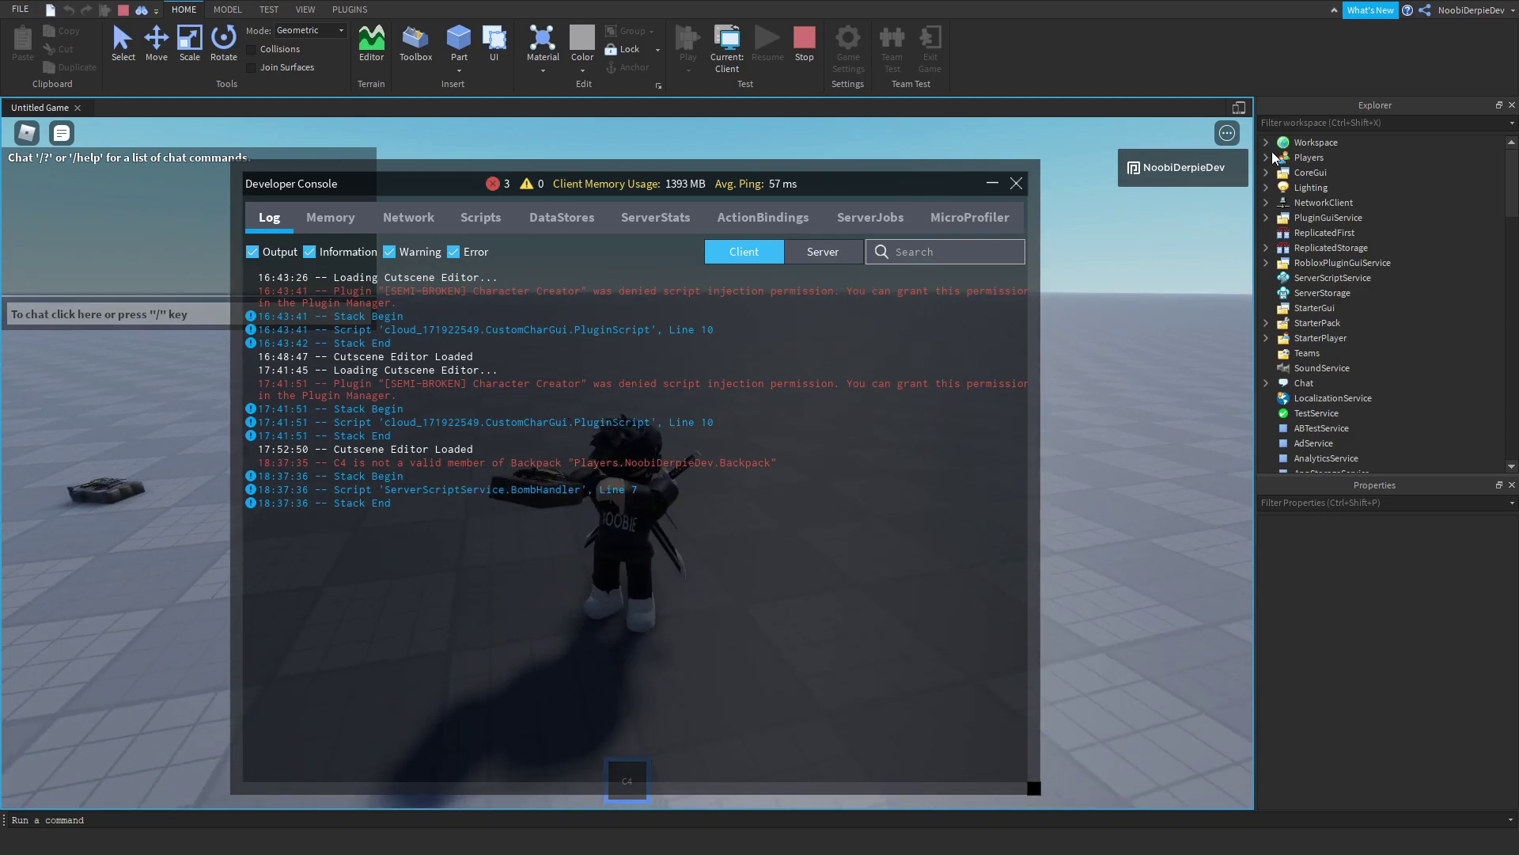
- Inspect the player's Backpack and the Workspace character to locate the equipped C4 tool, and stop the play test
left_click(1266, 157)
left_click(1281, 173)
left_click(1342, 188)
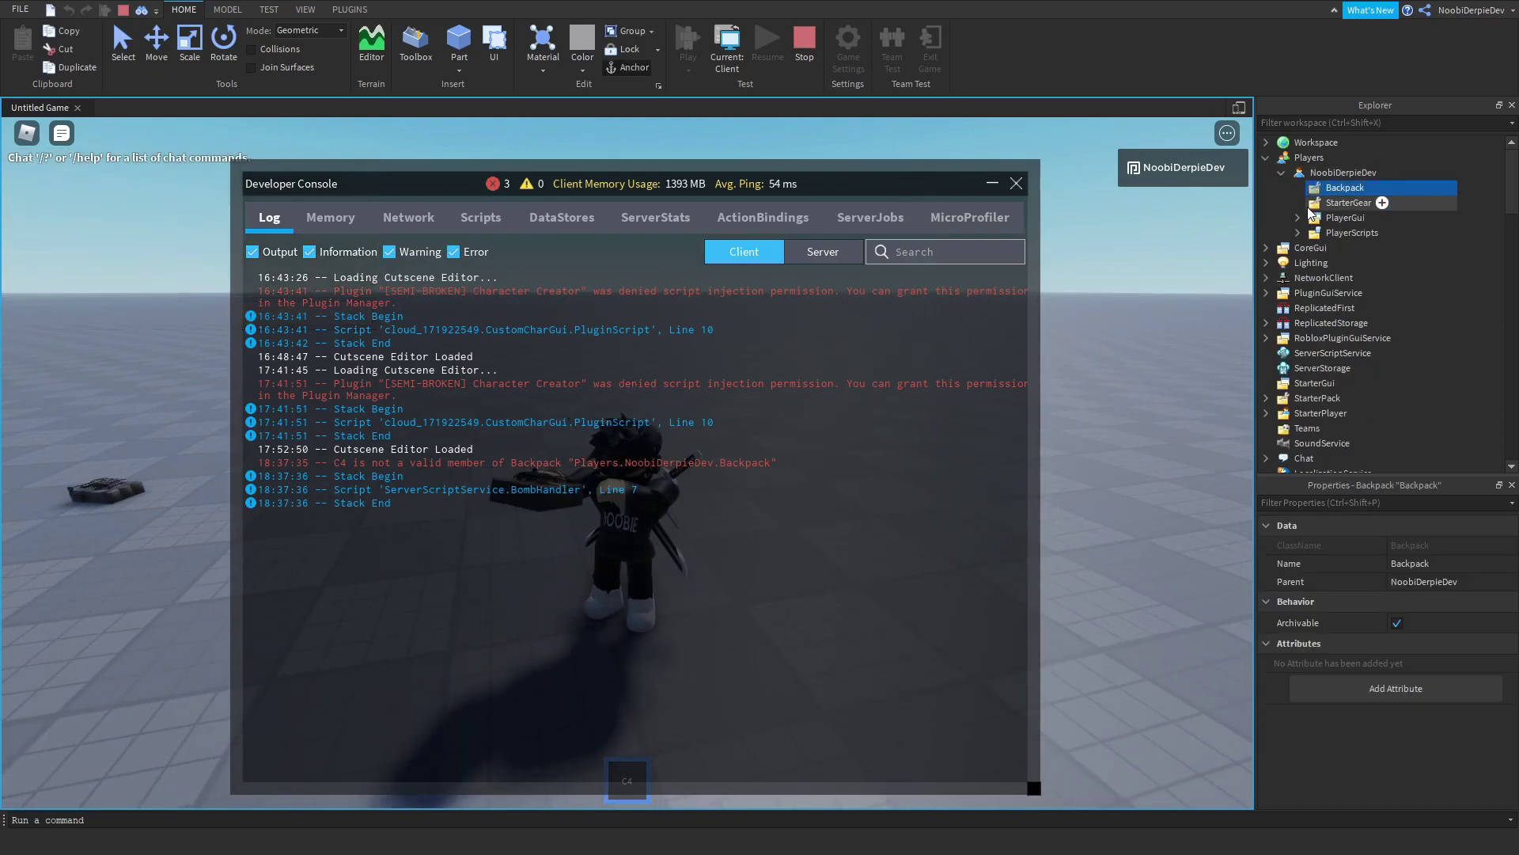
left_click(1298, 218)
left_click(1266, 144)
left_click(1282, 203)
scroll(1328, 230, "up", 4)
left_click(1329, 221)
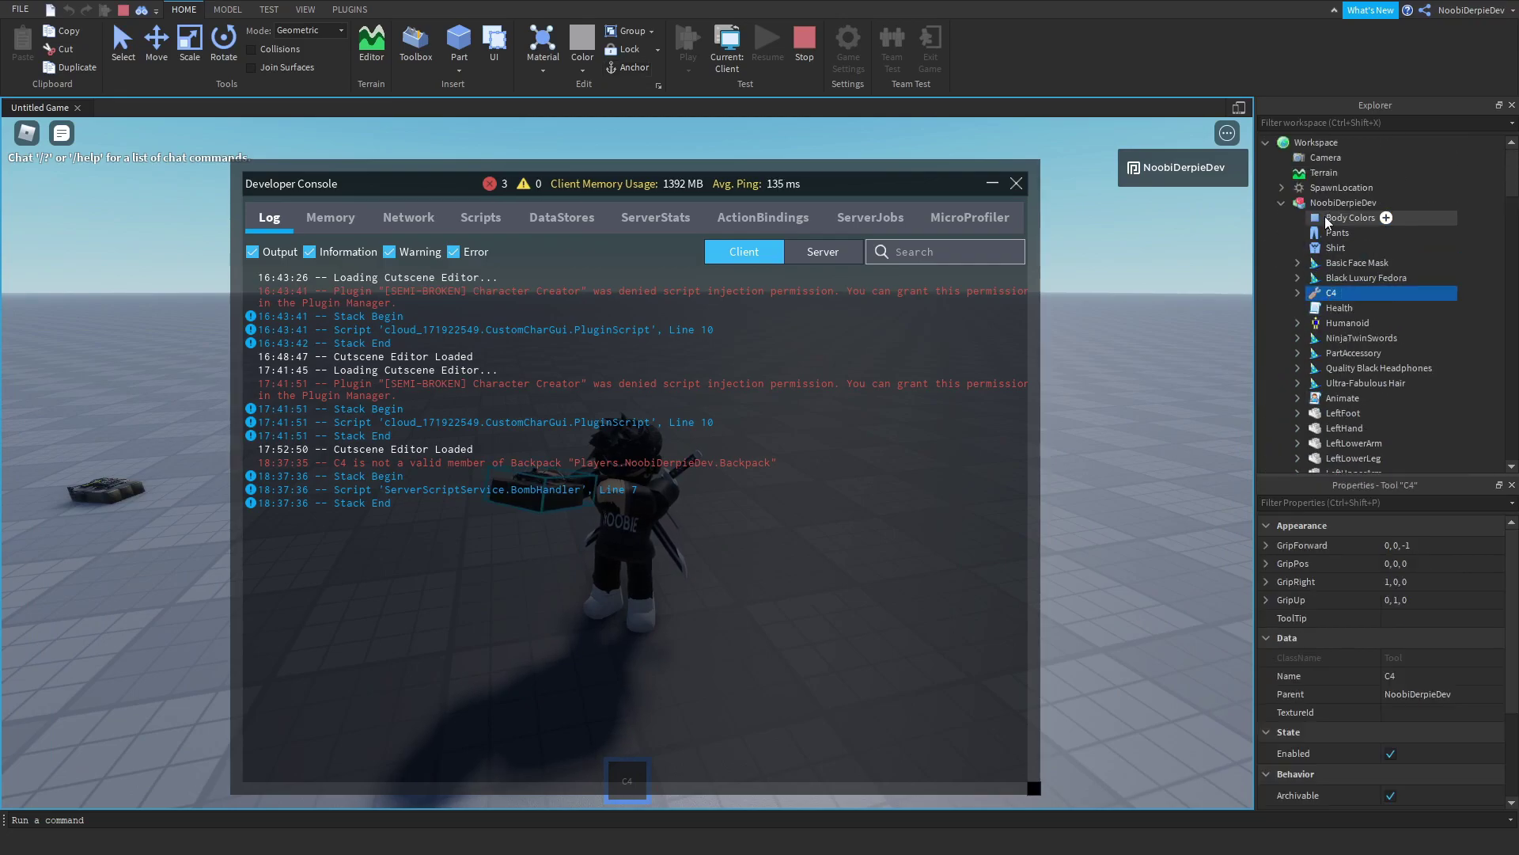
left_click(804, 43)
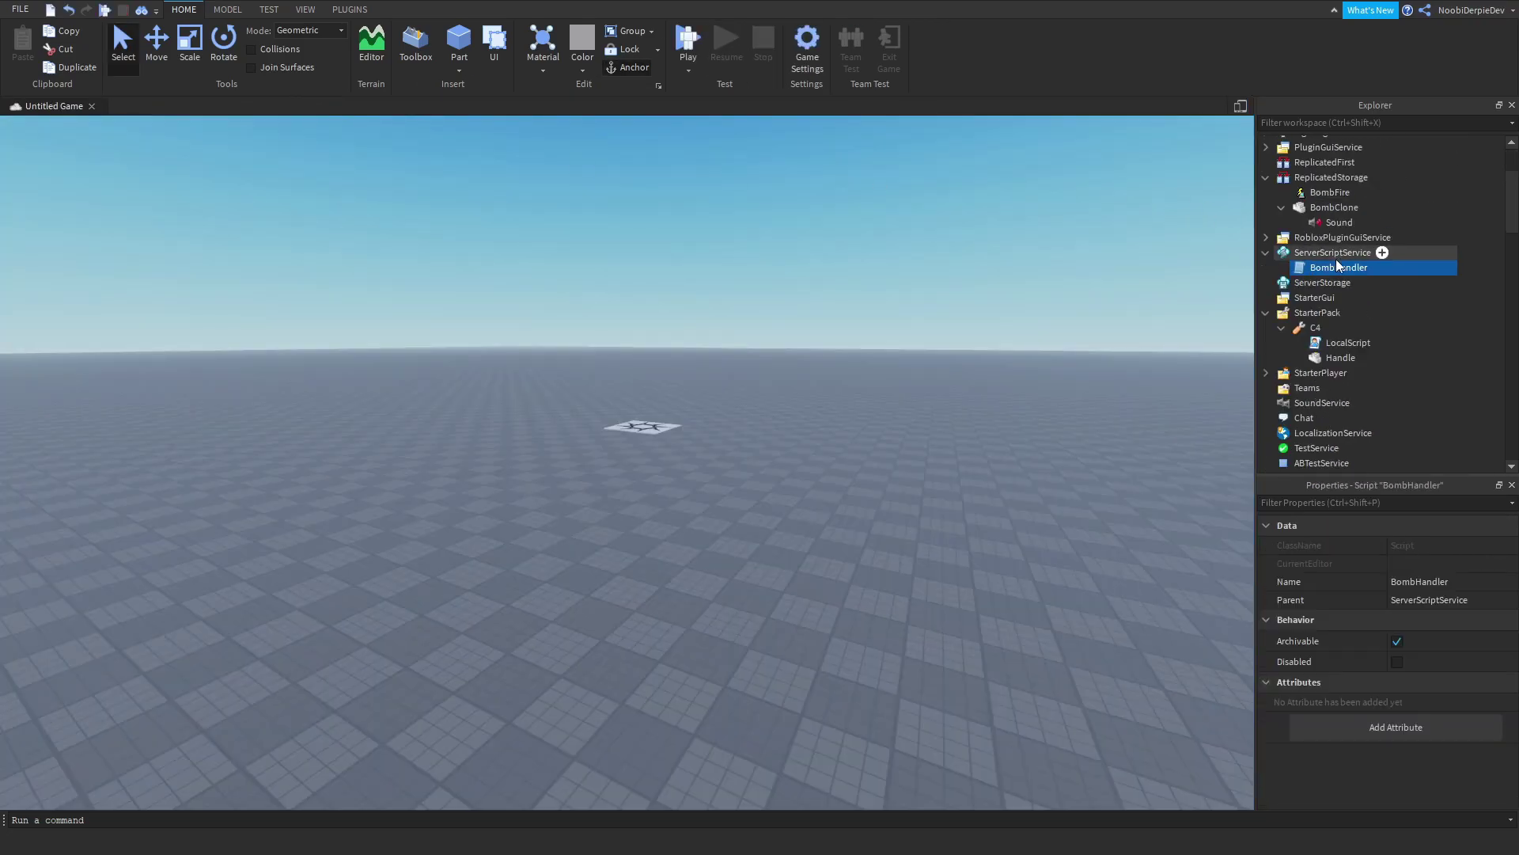
- Reopen the BombHandler script and insert a line above the Destroy line starting with "player.Character.Humanoid:"
double_click(1380, 267)
left_click(823, 266)
key("Return")
type("player.char")
key("BackSpace")
key("BackSpace")
key("BackSpace")
type("CHara")
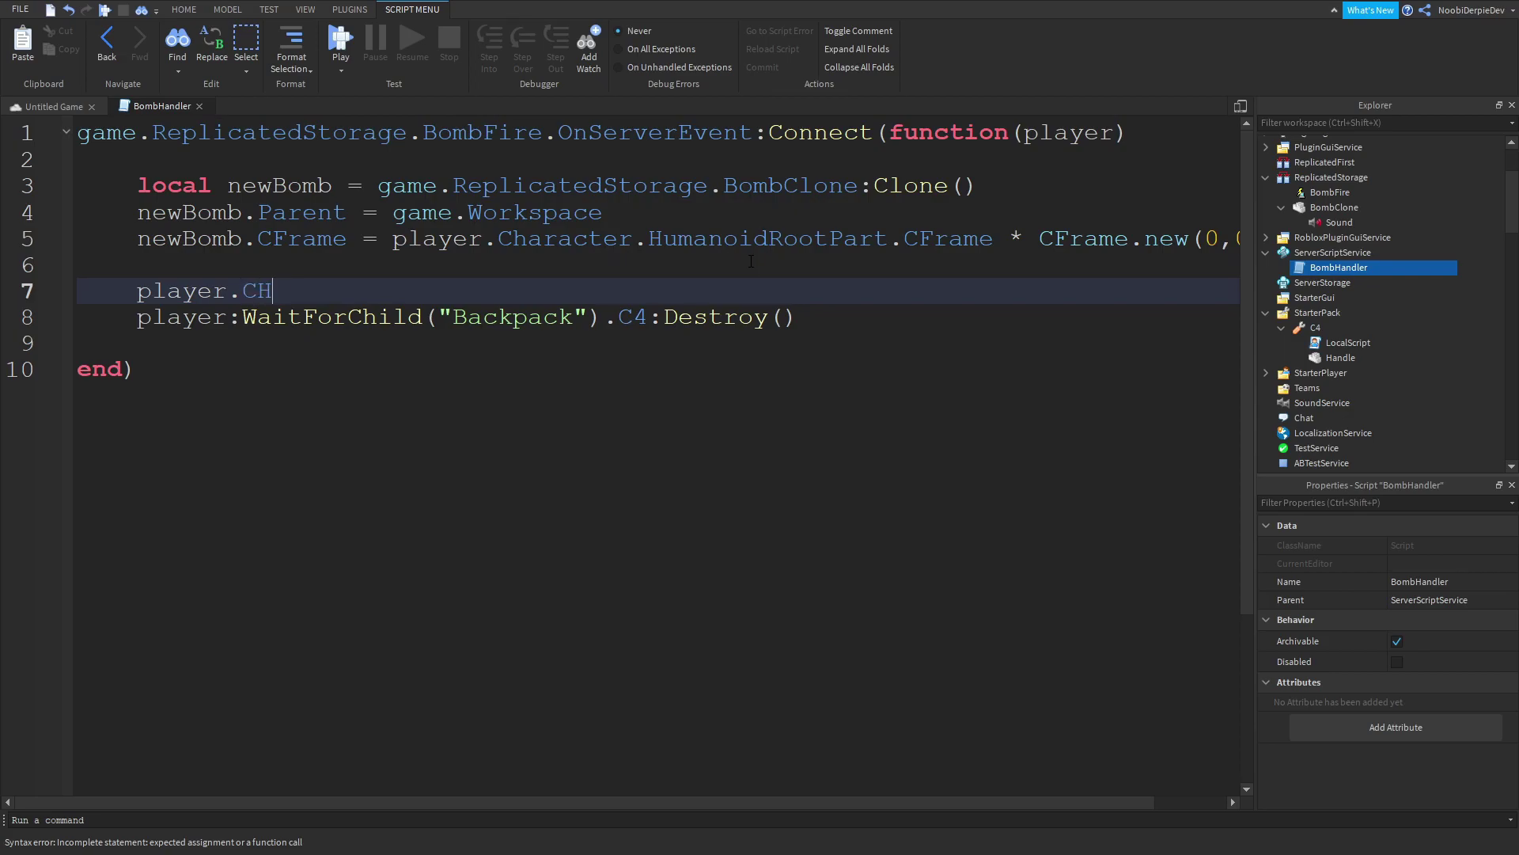
key("BackSpace")
key("BackSpace")
key("BackSpace")
key("BackSpace")
type("haracter.")
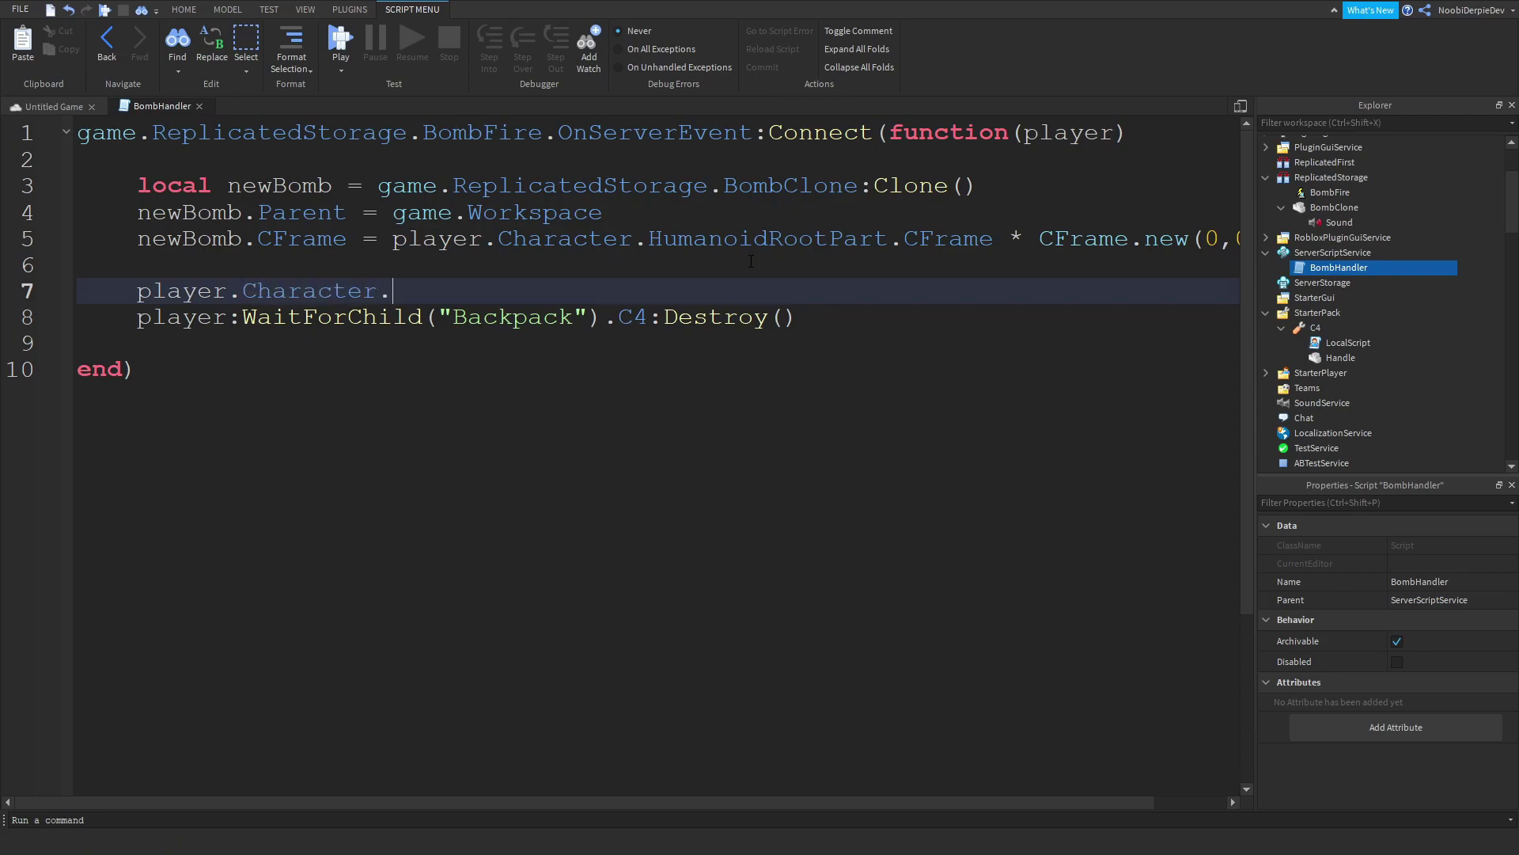
type("Humanoid:UnequipTools()")
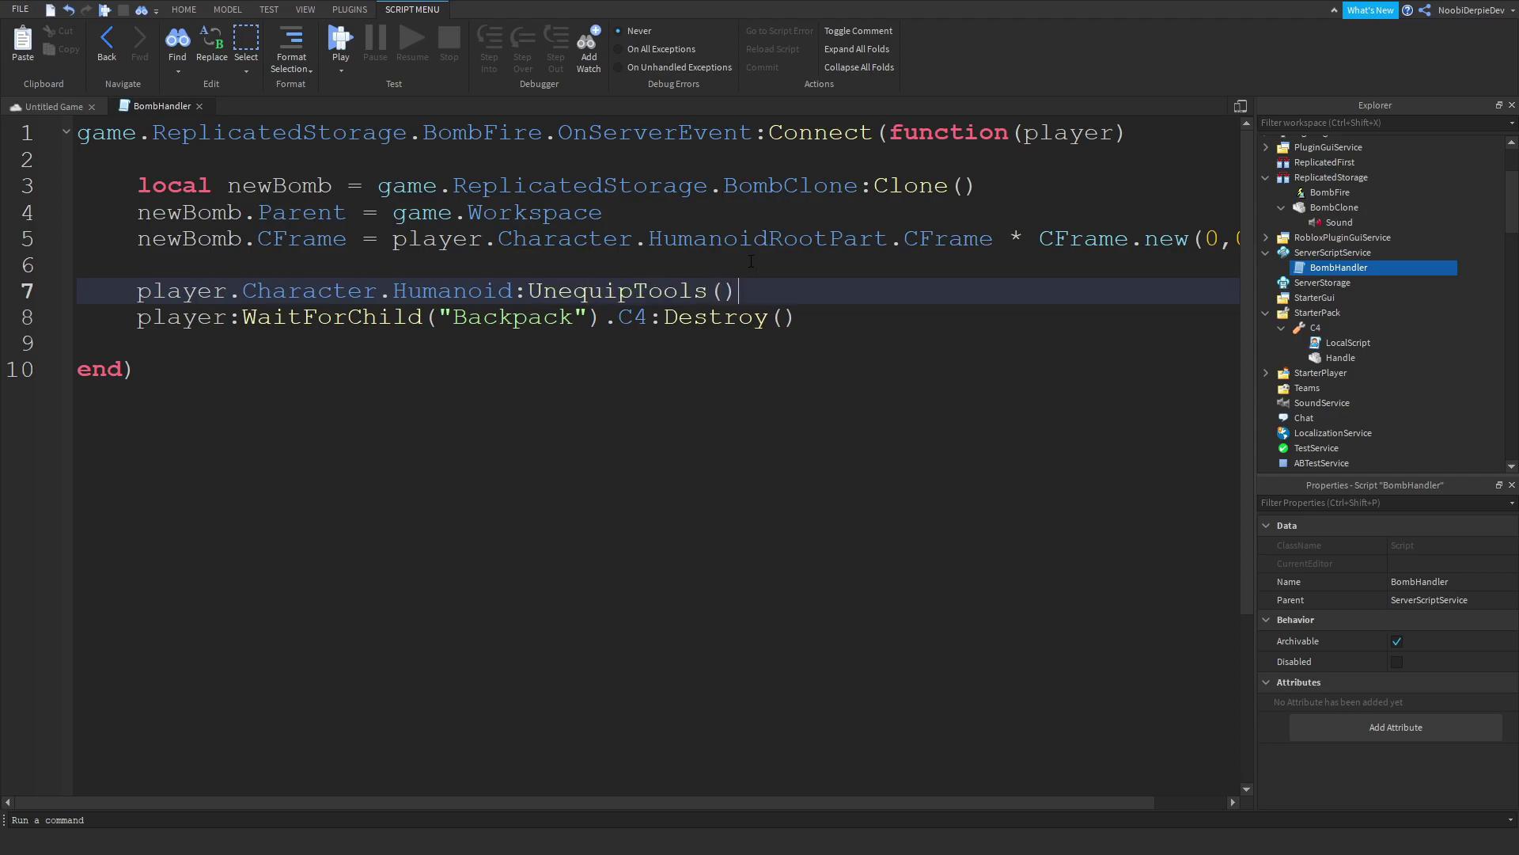
- Add a blank line below line 7 and replace everything after "player" on line 9 with ".Character:"
key("Return")
left_click(469, 342)
double_click(489, 343)
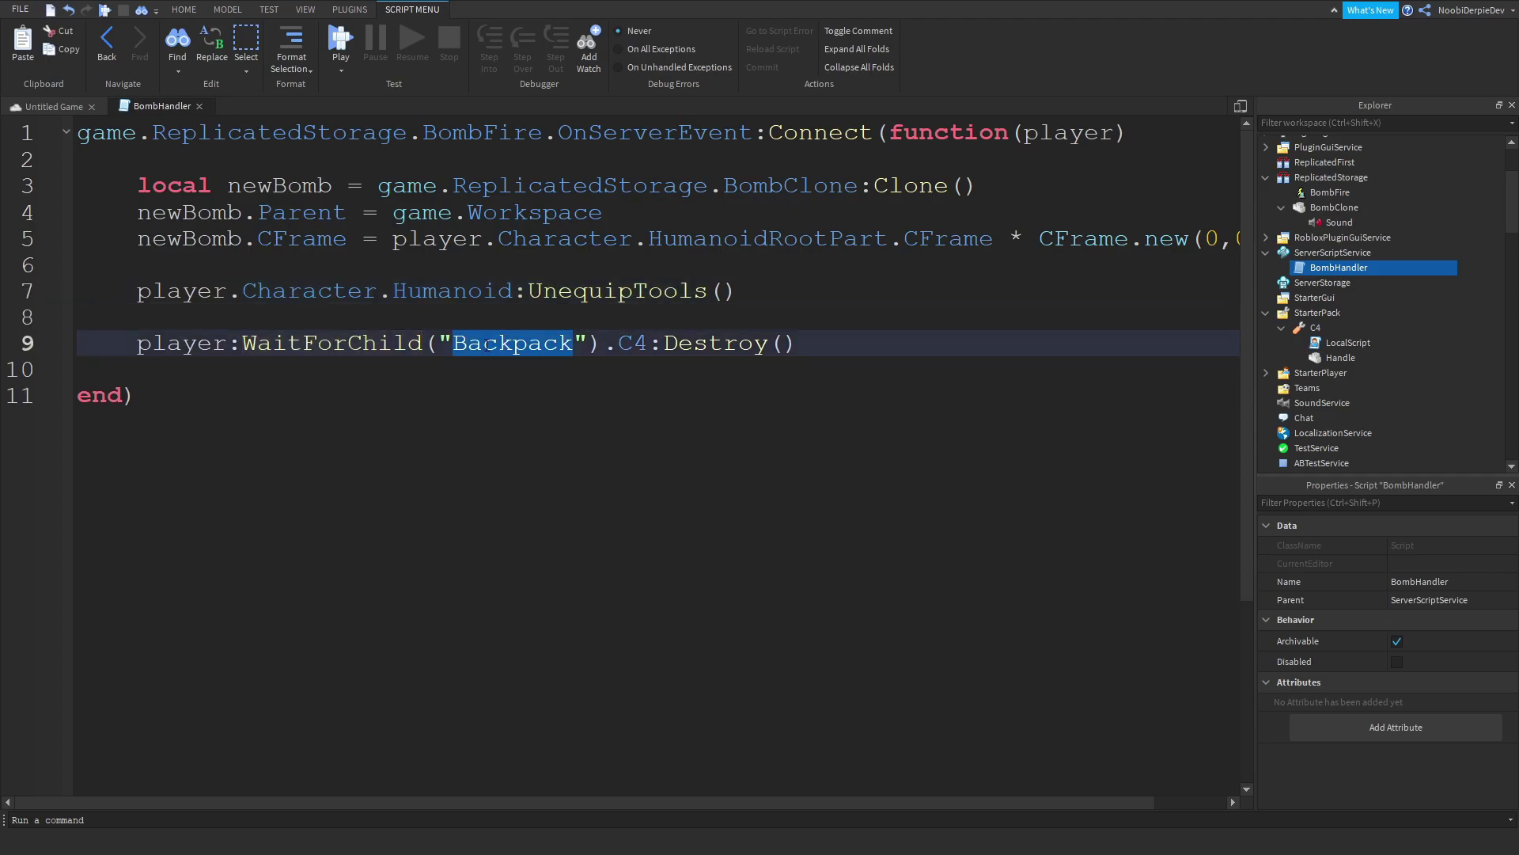
key("BackSpace")
key("BackSpace")
key("BackSpace")
key("BackSpace")
key("BackSpace")
key("BackSpace")
key("BackSpace")
key("BackSpace")
key("BackSpace")
left_click_drag(527, 343, 217, 339)
type(".Char")
type("ater")
type("ter:D")
- Complete line 9 by appending FindFirstChild("C4"):Destroy()
key("BackSpace")
type("FindFisrtC")
key("BackSpace")
key("BackSpace")
key("BackSpace")
key("BackSpace")
type("rstChild(\"C4\"):D")
type("roy()")
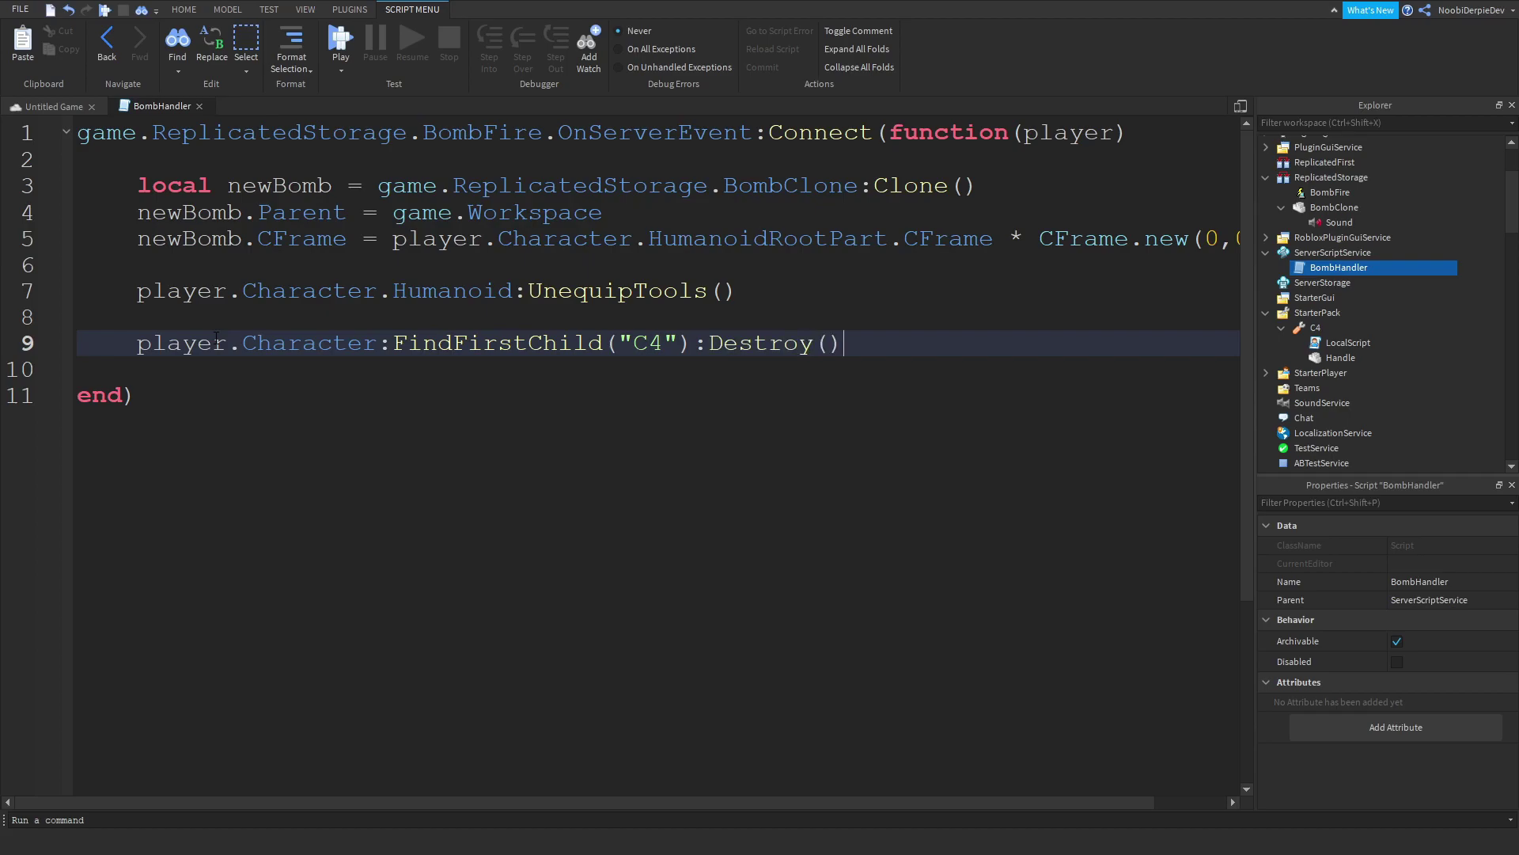
- Close the BombHandler script, start a play test and use the C4 tool to place a bomb
left_click(198, 106)
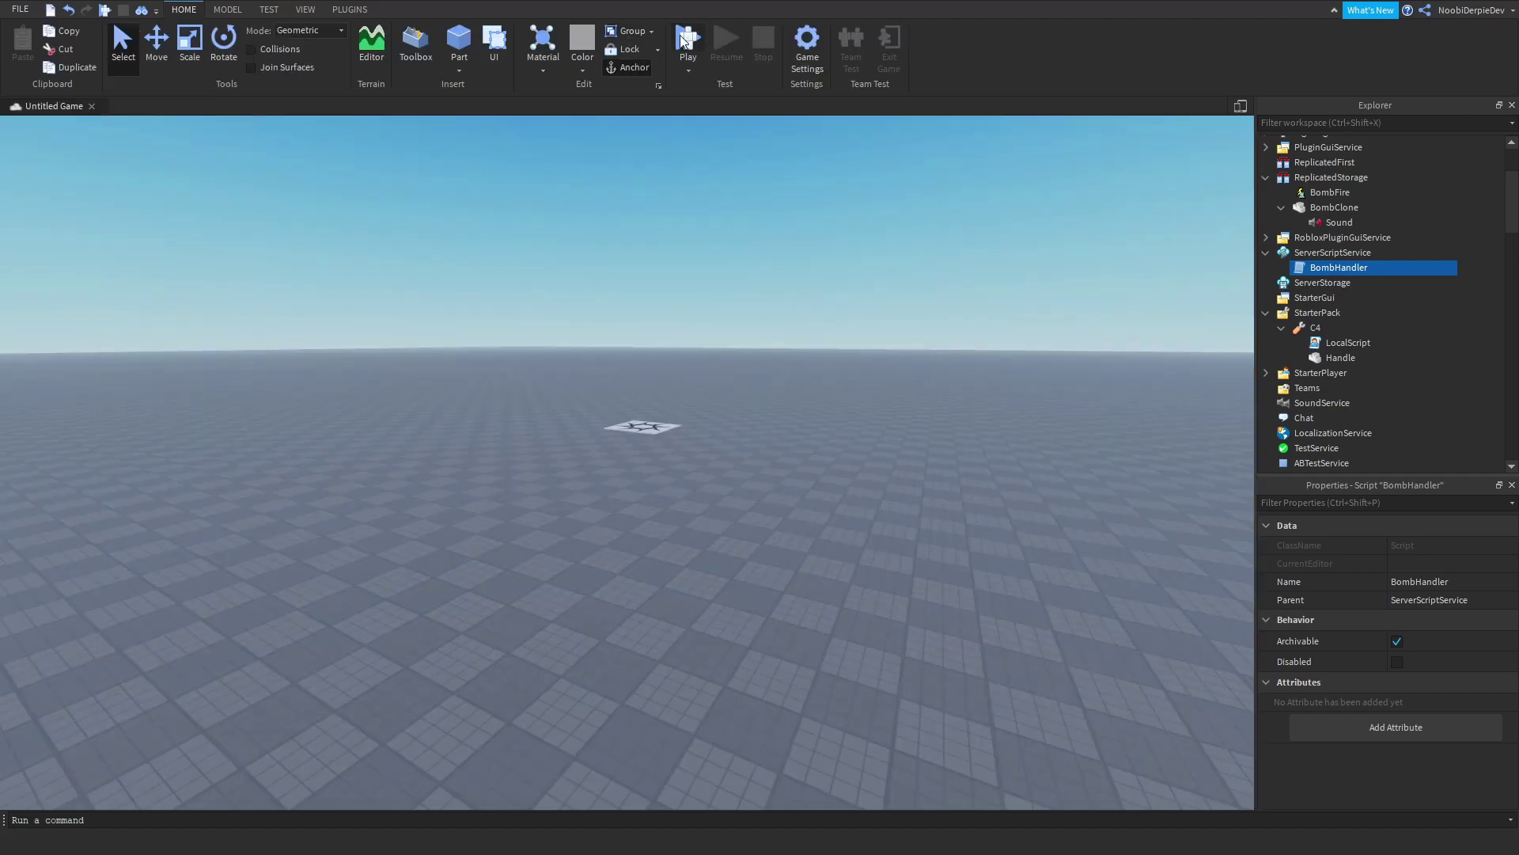
left_click(681, 37)
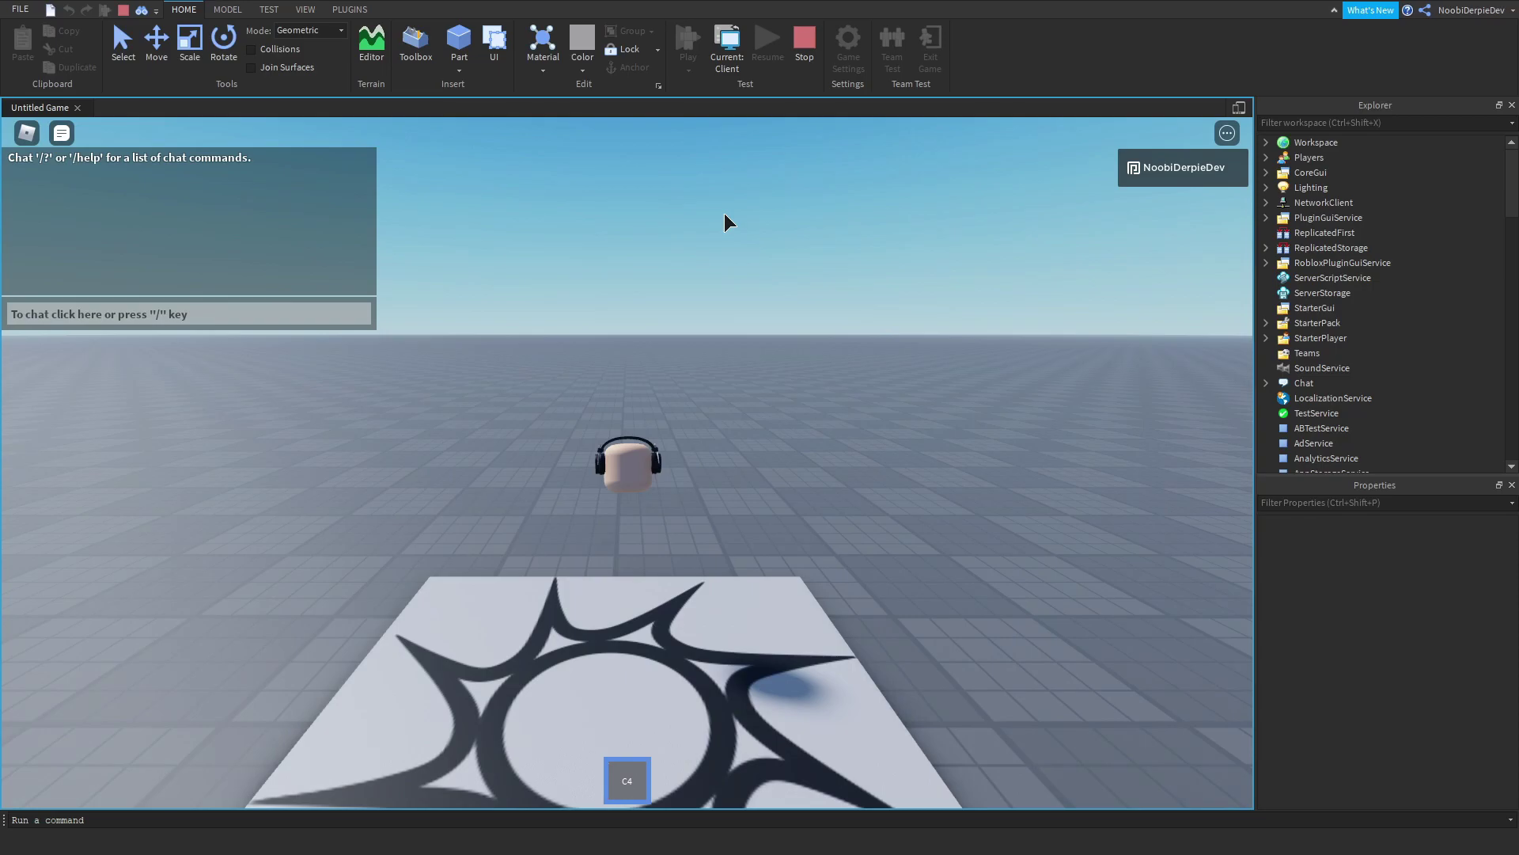
key("w")
right_click_drag(752, 286, 531, 290)
left_click(752, 287)
key("1")
- Open the developer console with the chat command "/console"
key("slash")
type("/cnos")
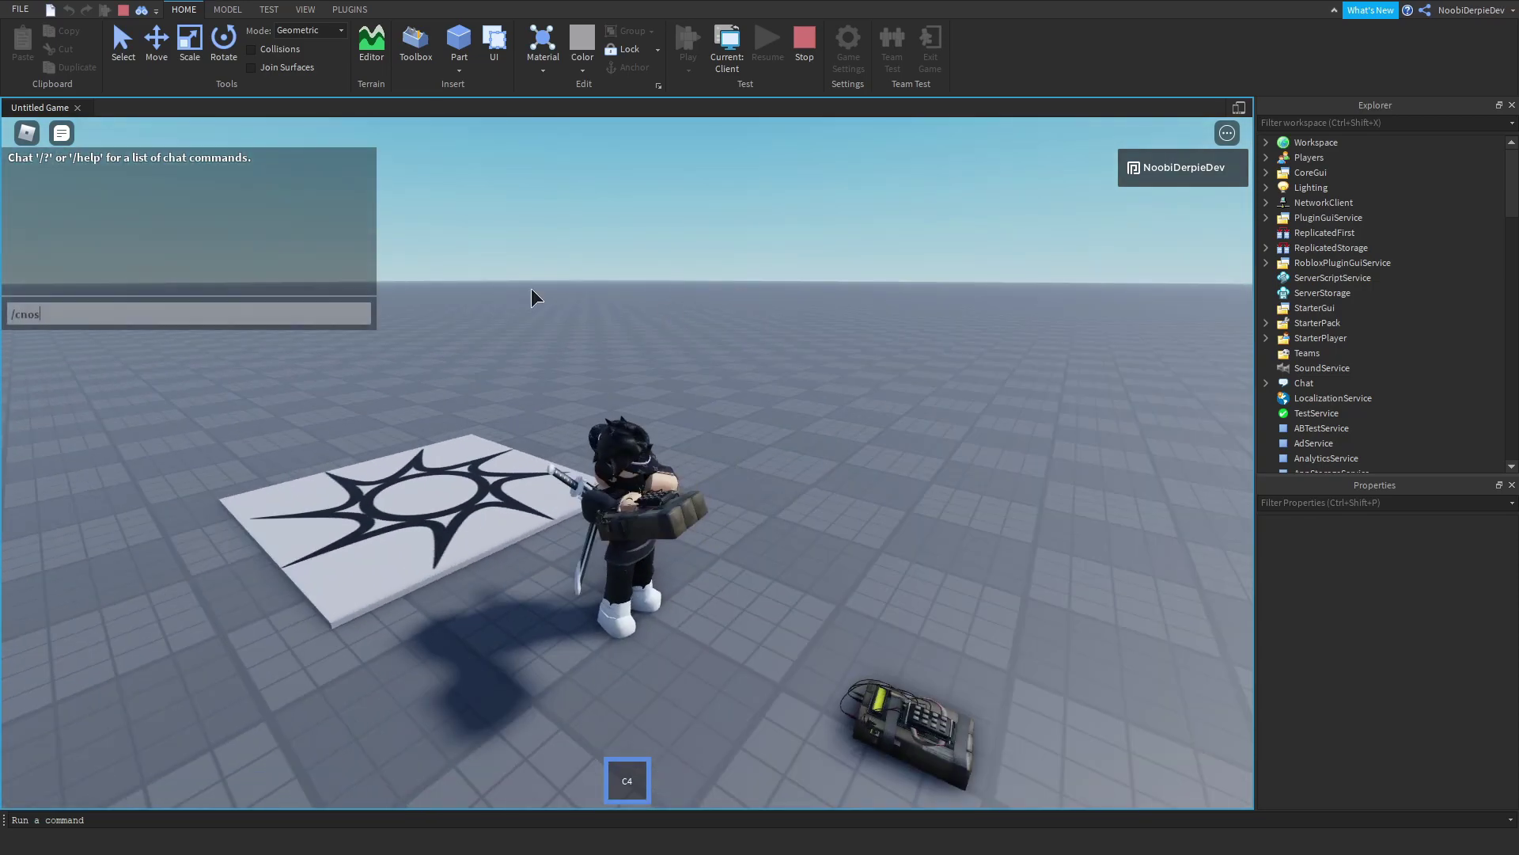
key("BackSpace")
key("BackSpace")
key("BackSpace")
type("onsole")
key("Return")
- Read the BombHandler errors in the console while testing the C4 tool again, and stop the play test
key("s")
key("d")
key("s")
key("d")
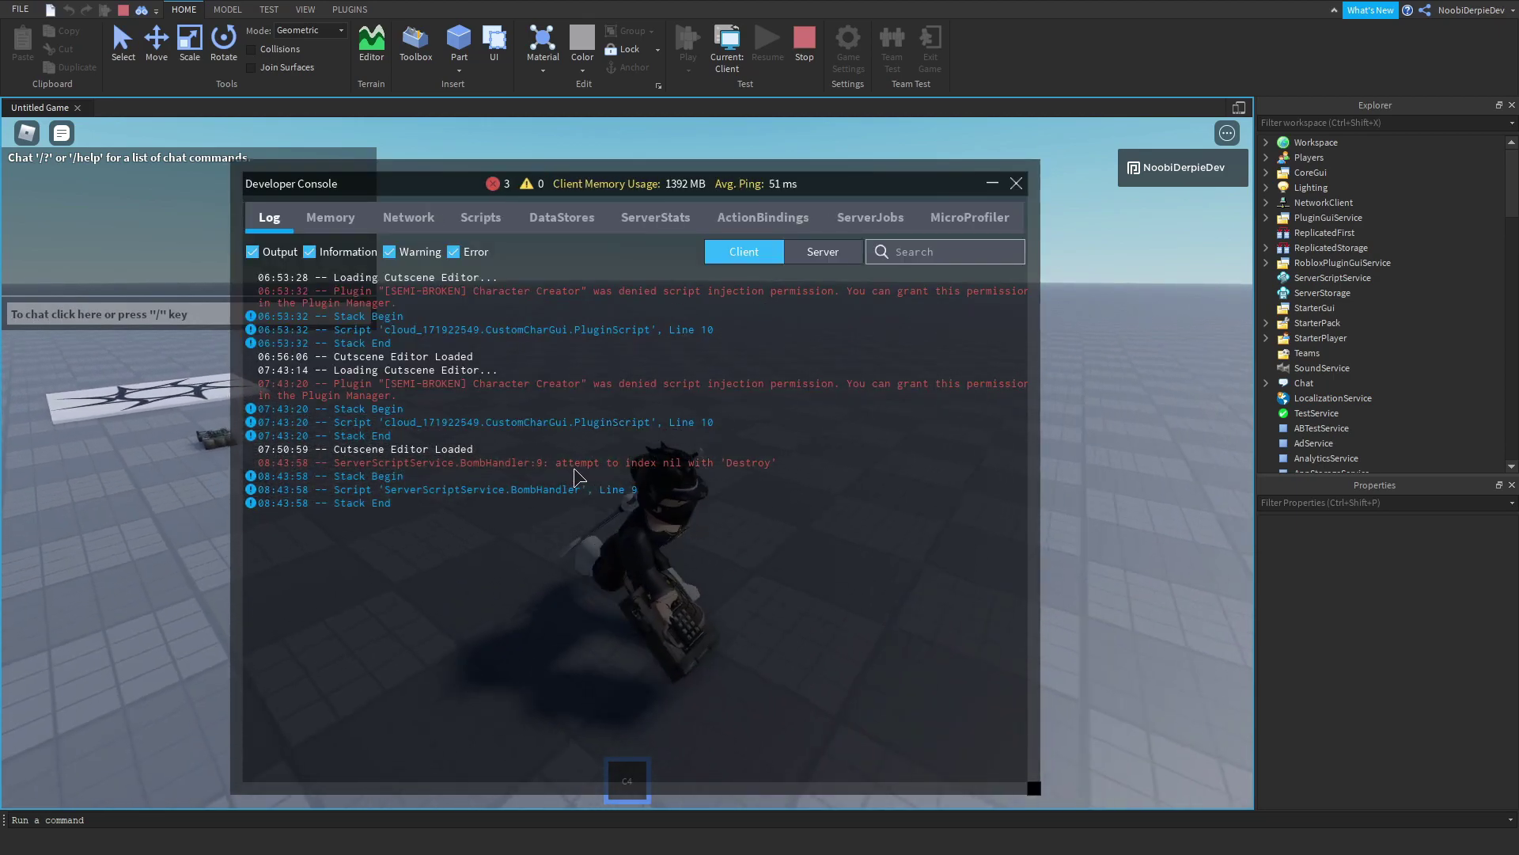
key("s")
key("d")
key("space")
left_click(1046, 330)
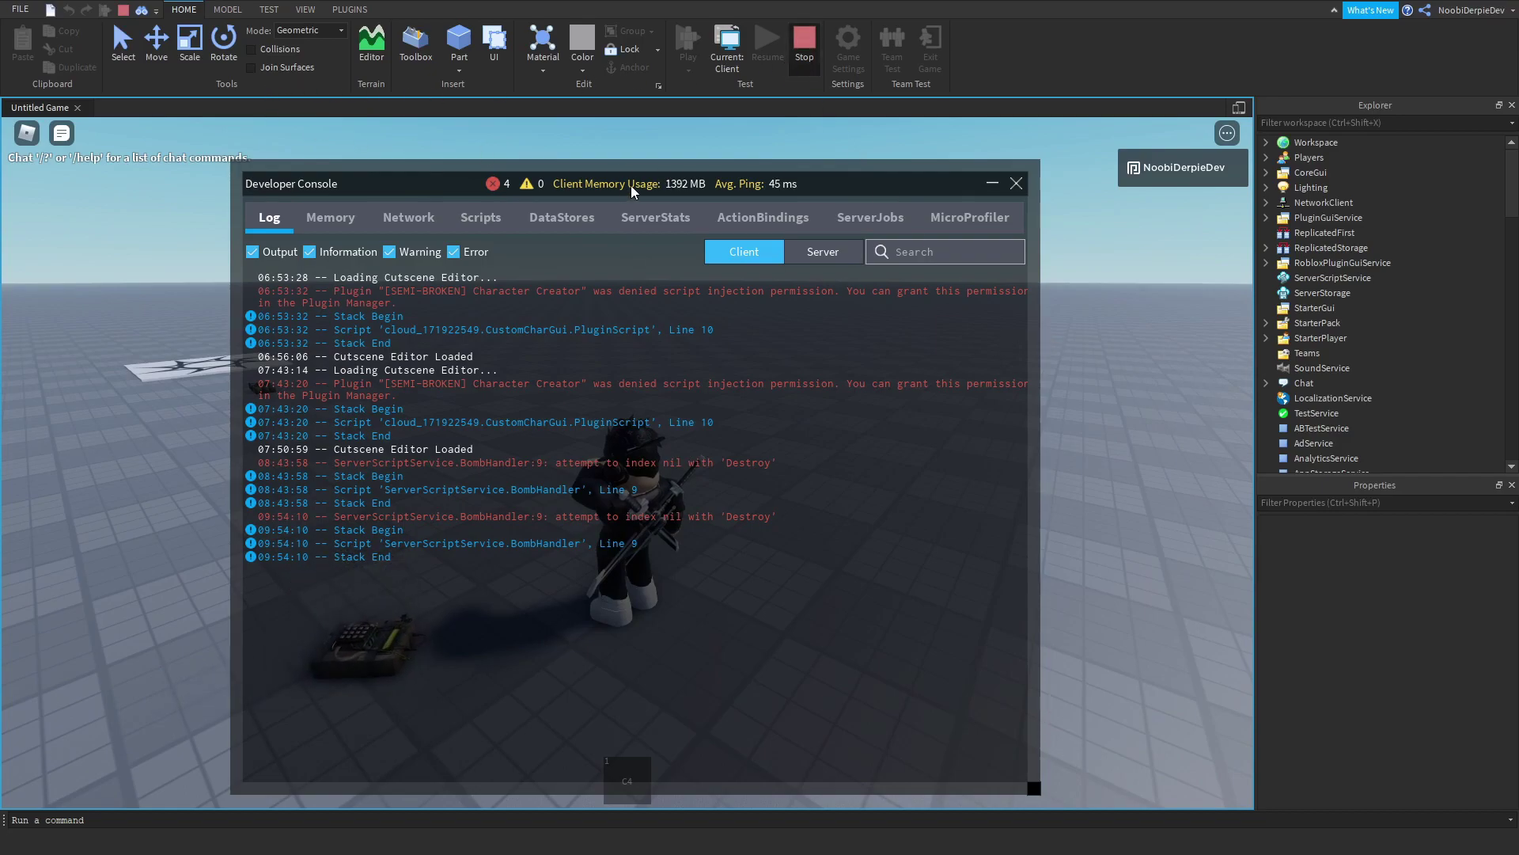
key("shift+F5")
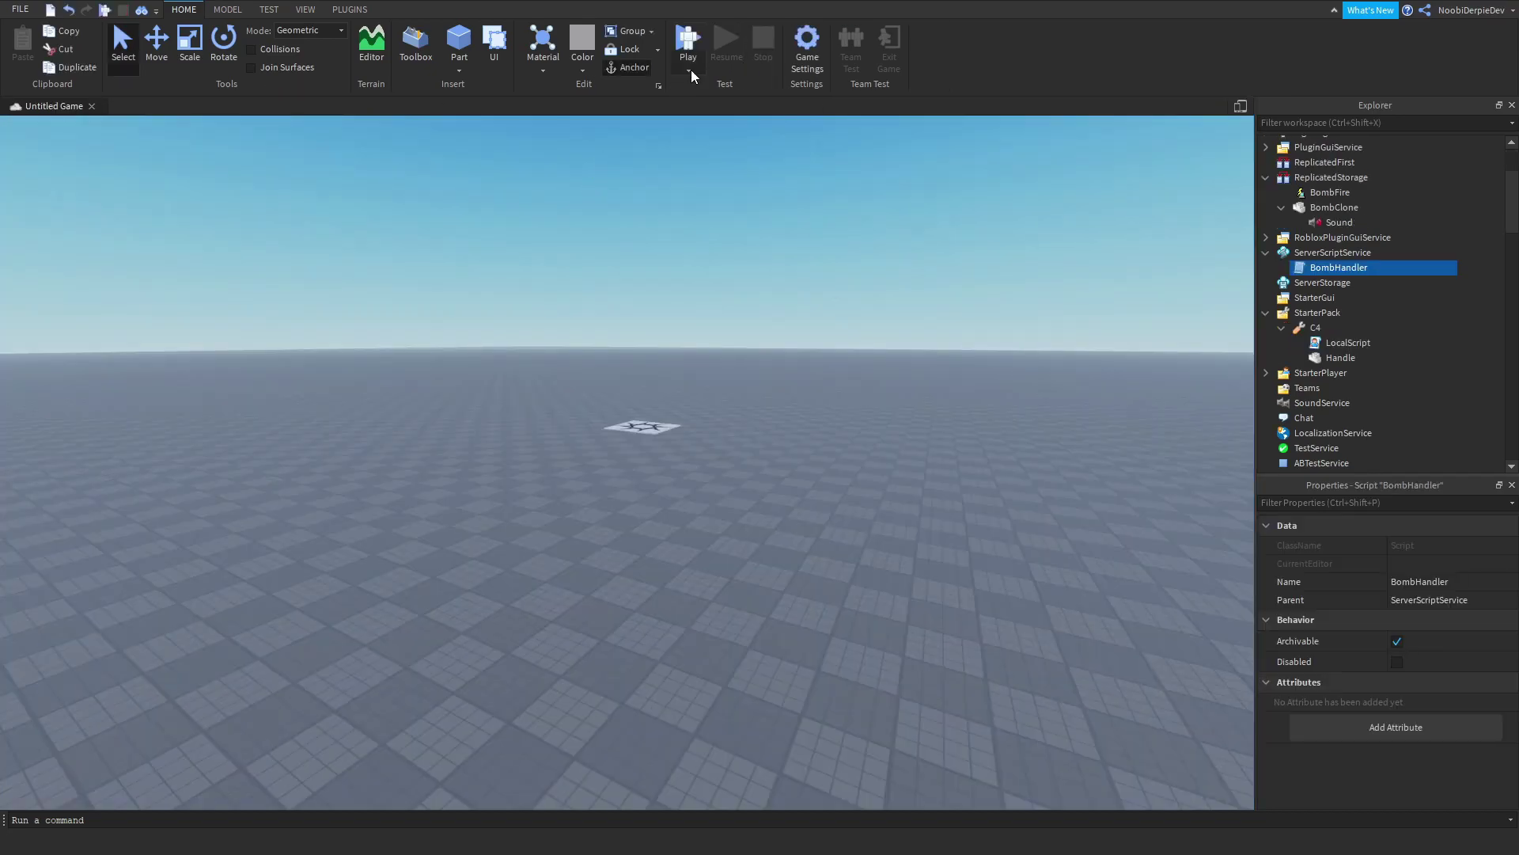
- Reopen the BombHandler script and move "player.Character.Humanoid:UnequipTools()" directly below the line that destroys the C4
double_click(1302, 268)
left_click_drag(736, 291, 129, 290)
key("ctrl+c")
key("BackSpace")
key("BackSpace")
key("BackSpace")
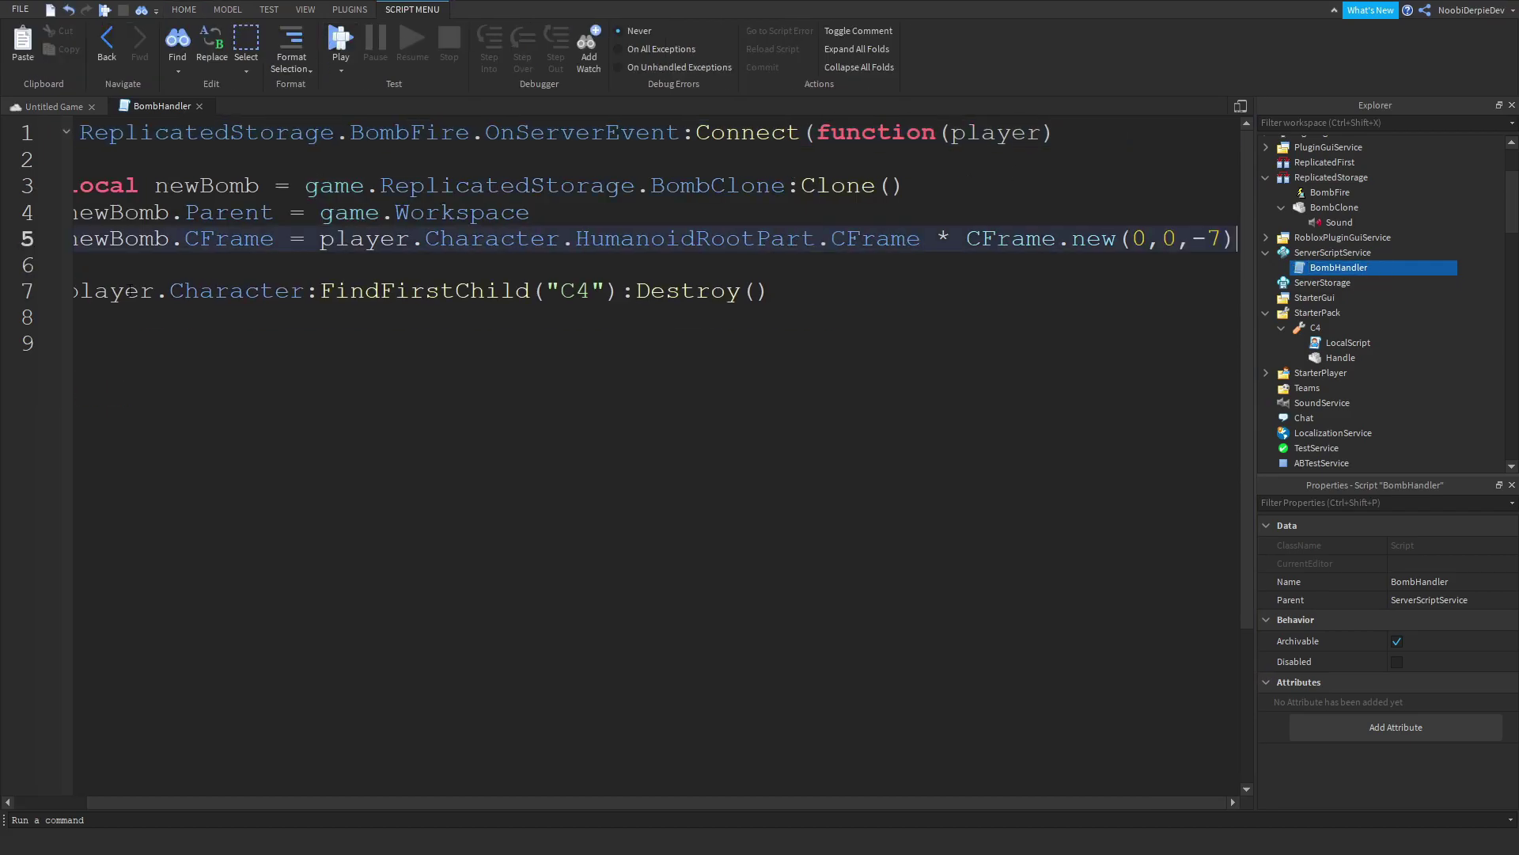
left_click(715, 290)
key("End")
key("Return")
key("ctrl+v")
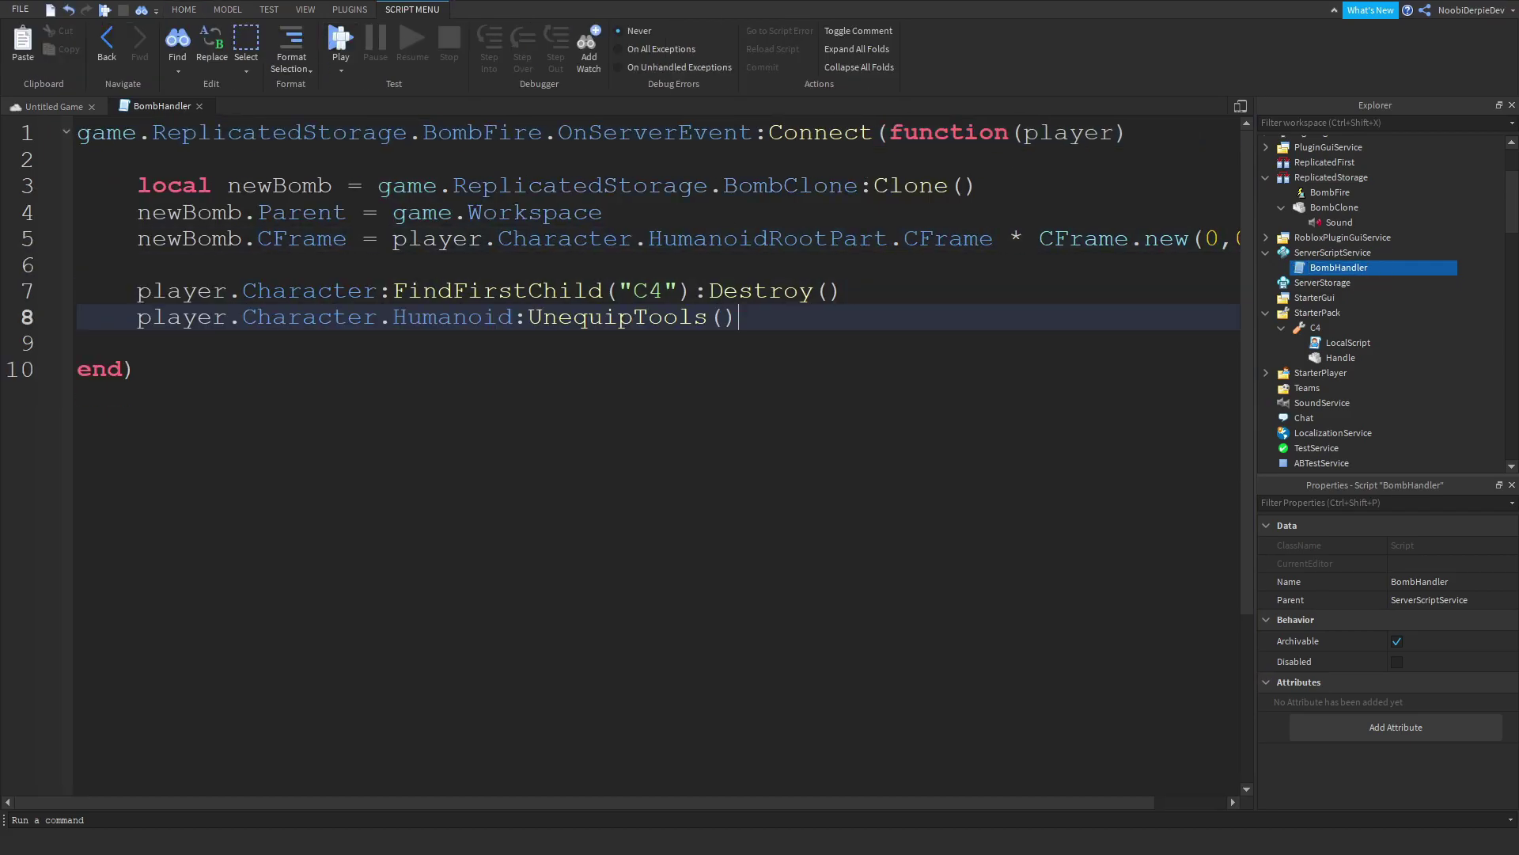
- Play test the game, place a bomb with the C4 tool, walk around it and stop the test
left_click(44, 106)
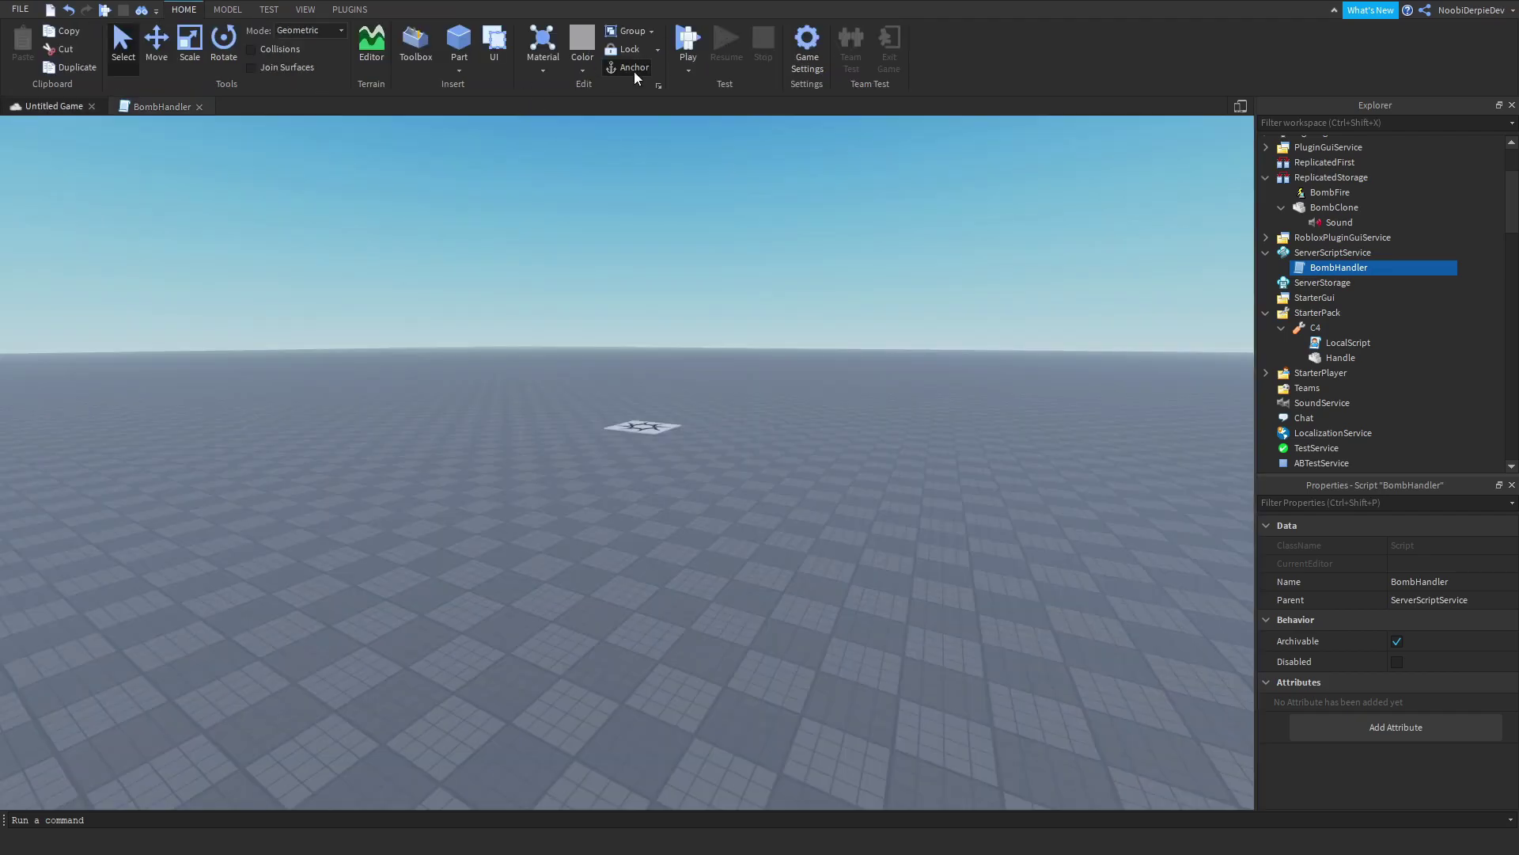
left_click(695, 56)
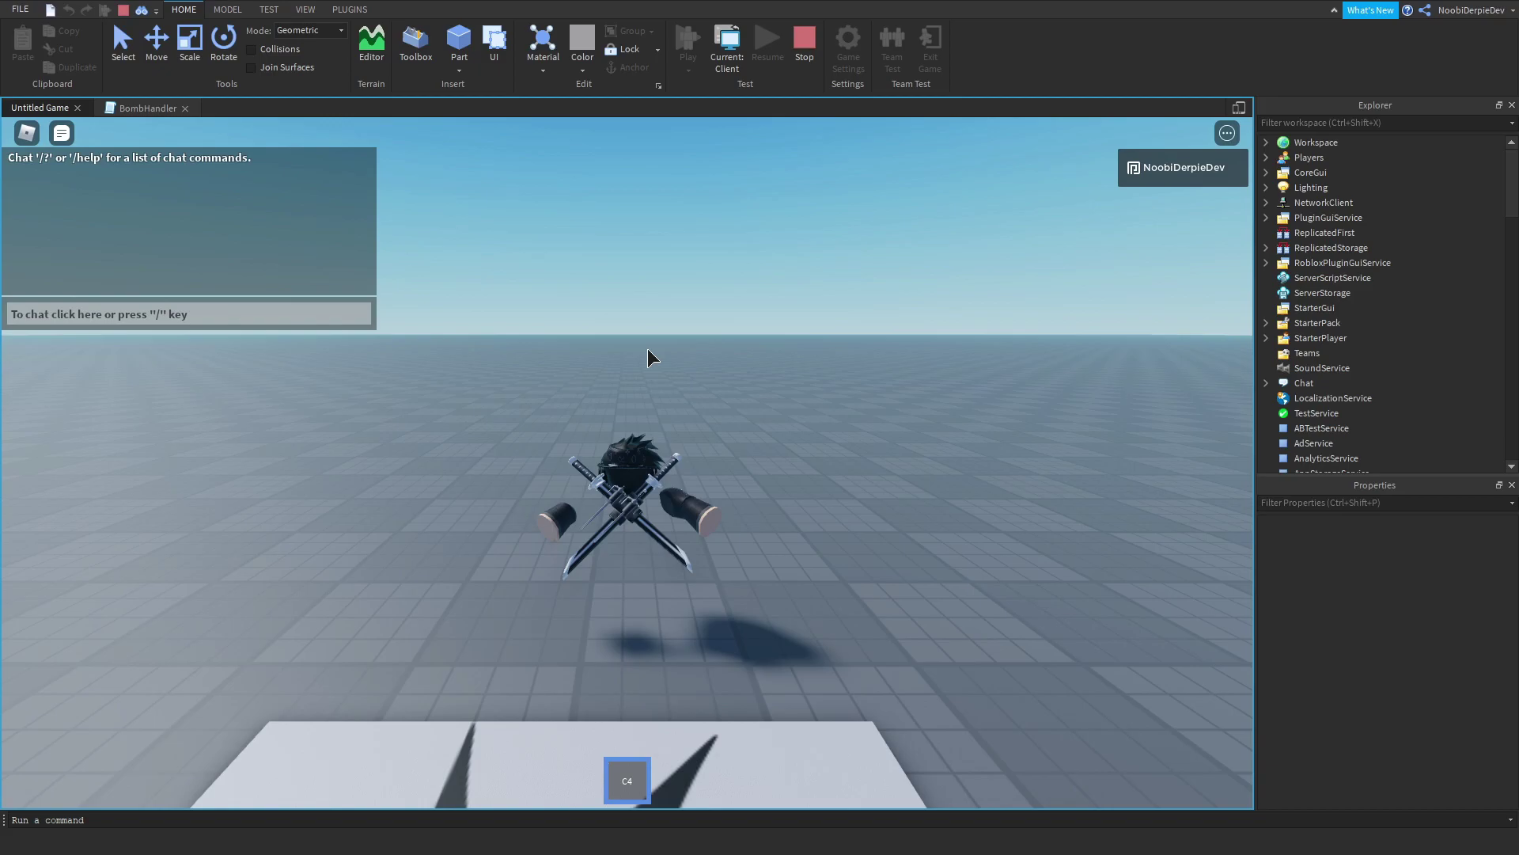
key("w")
right_click_drag(772, 325, 743, 325)
left_click(742, 326)
key("w")
key("d")
key("space")
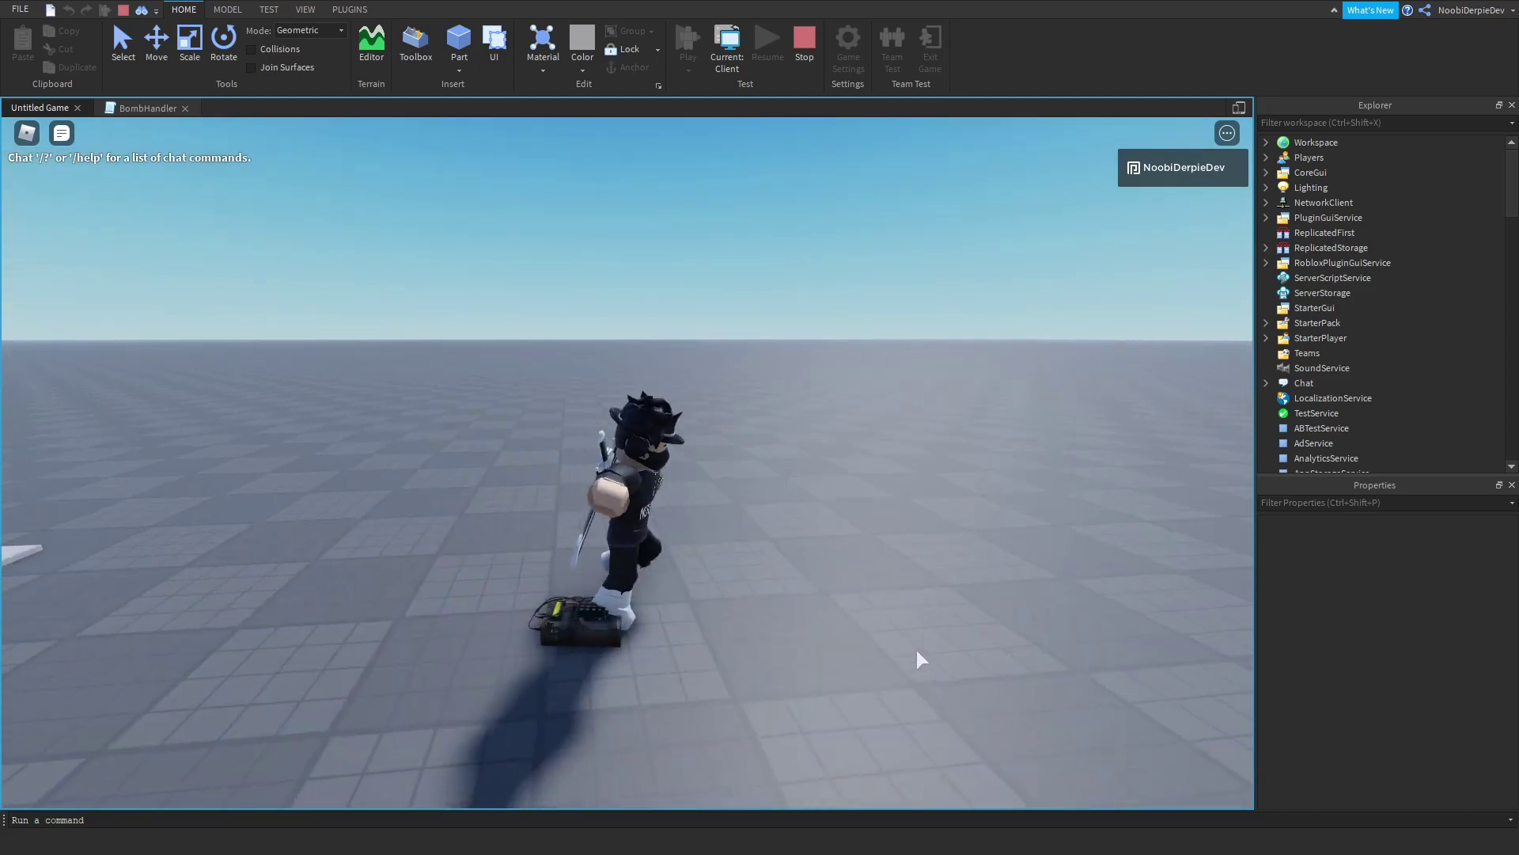
key("a")
left_click(798, 57)
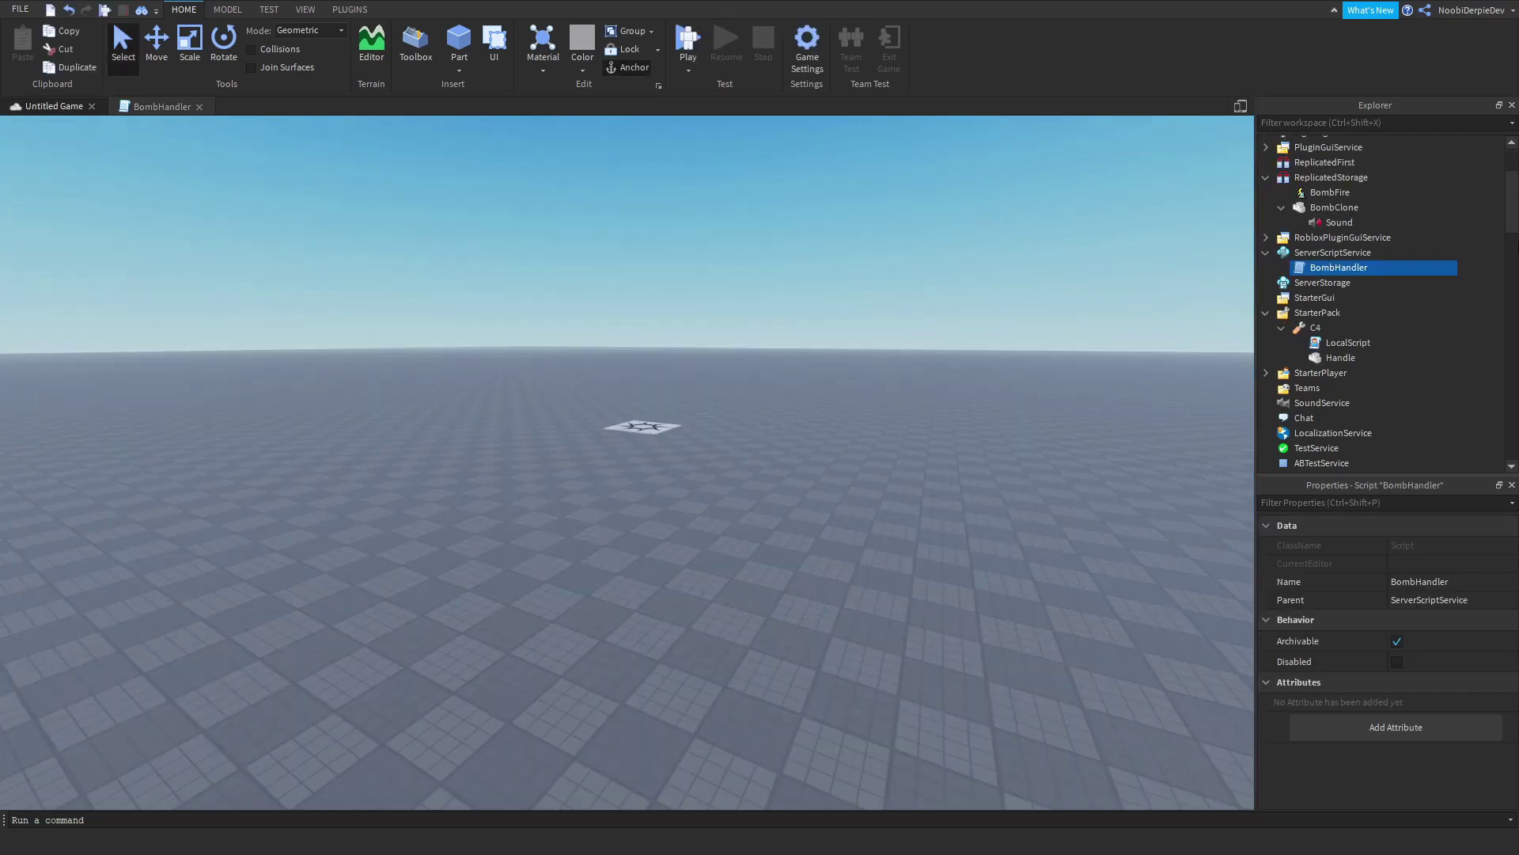
- In BombHandler, add "wait(1)" and "newBomb.Anchored = true" below the UnequipTools line
double_click(1345, 269)
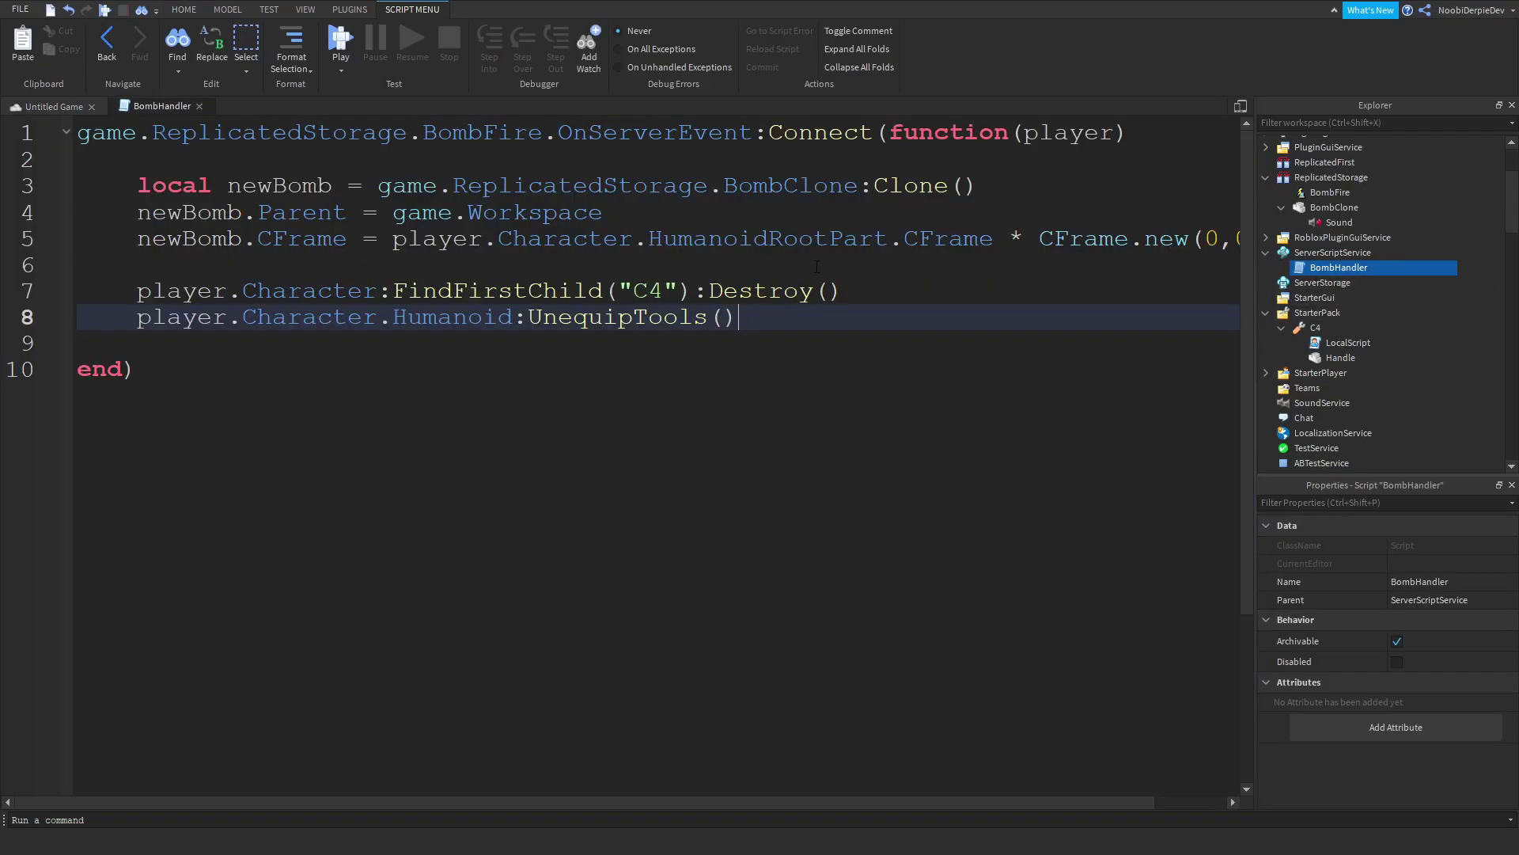
key("Return")
key("Return")
type("wait(1)")
key("Return")
key("Return")
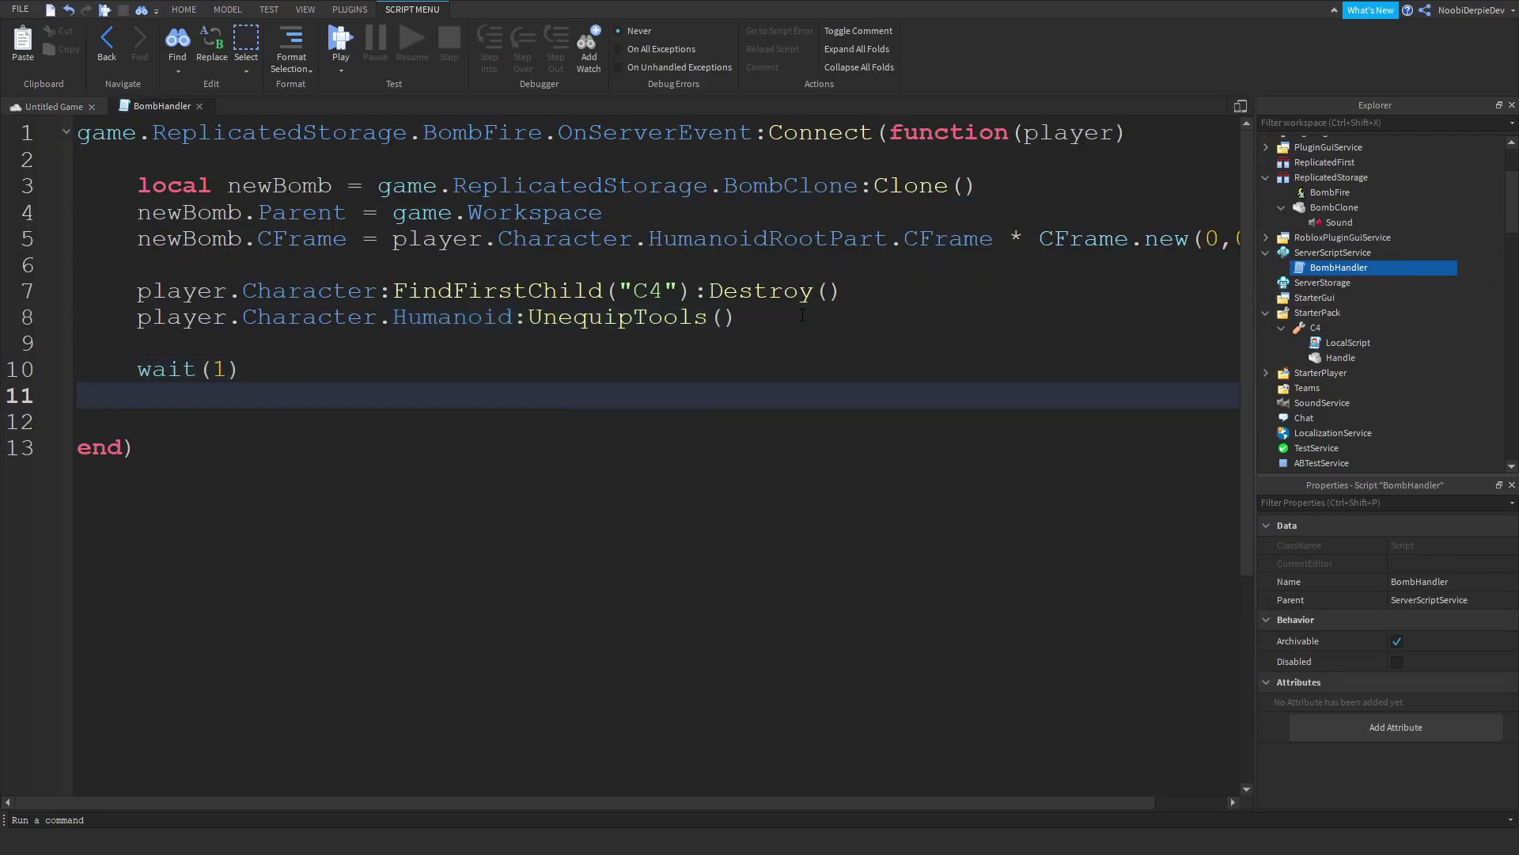
type("newBomb.Anchored = true")
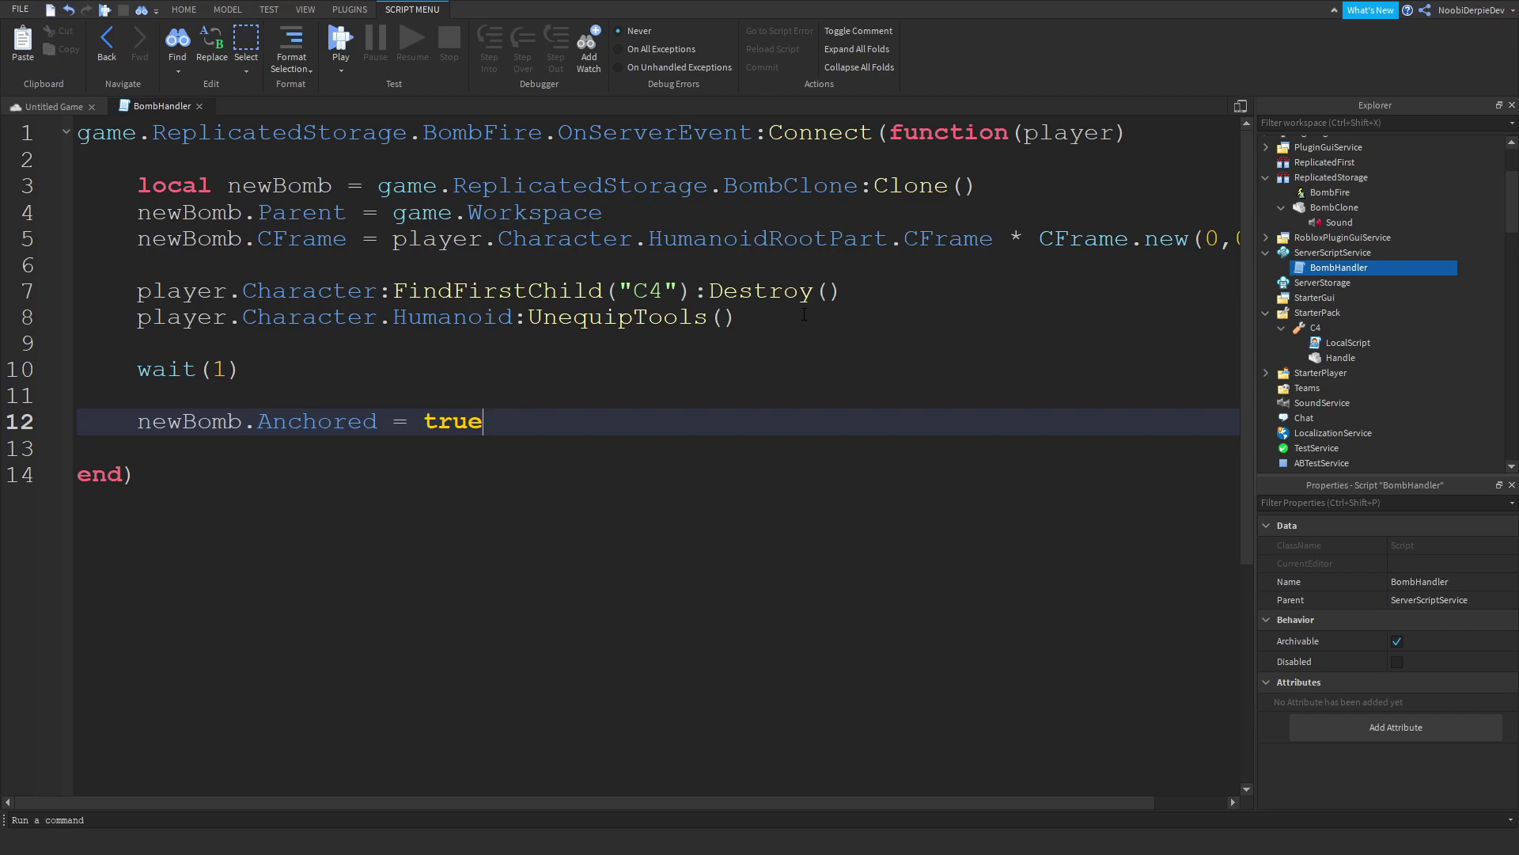
- Add a ScreenGui to StarterGui and insert a TextButton in it
left_click(1316, 298)
left_click(1346, 297)
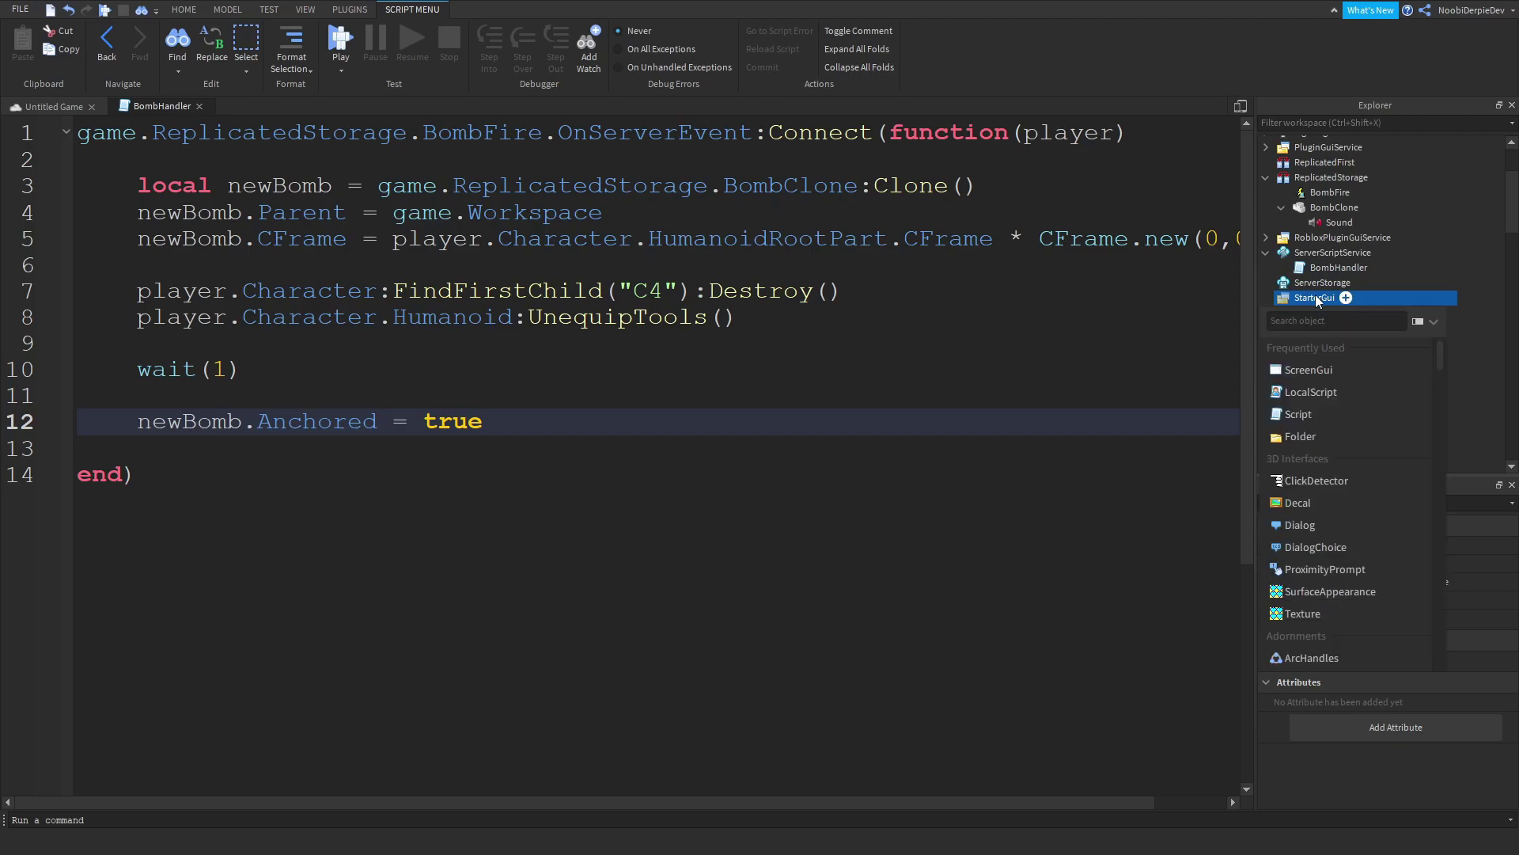
left_click(1309, 370)
left_click(1362, 322)
type("t")
left_click(1311, 394)
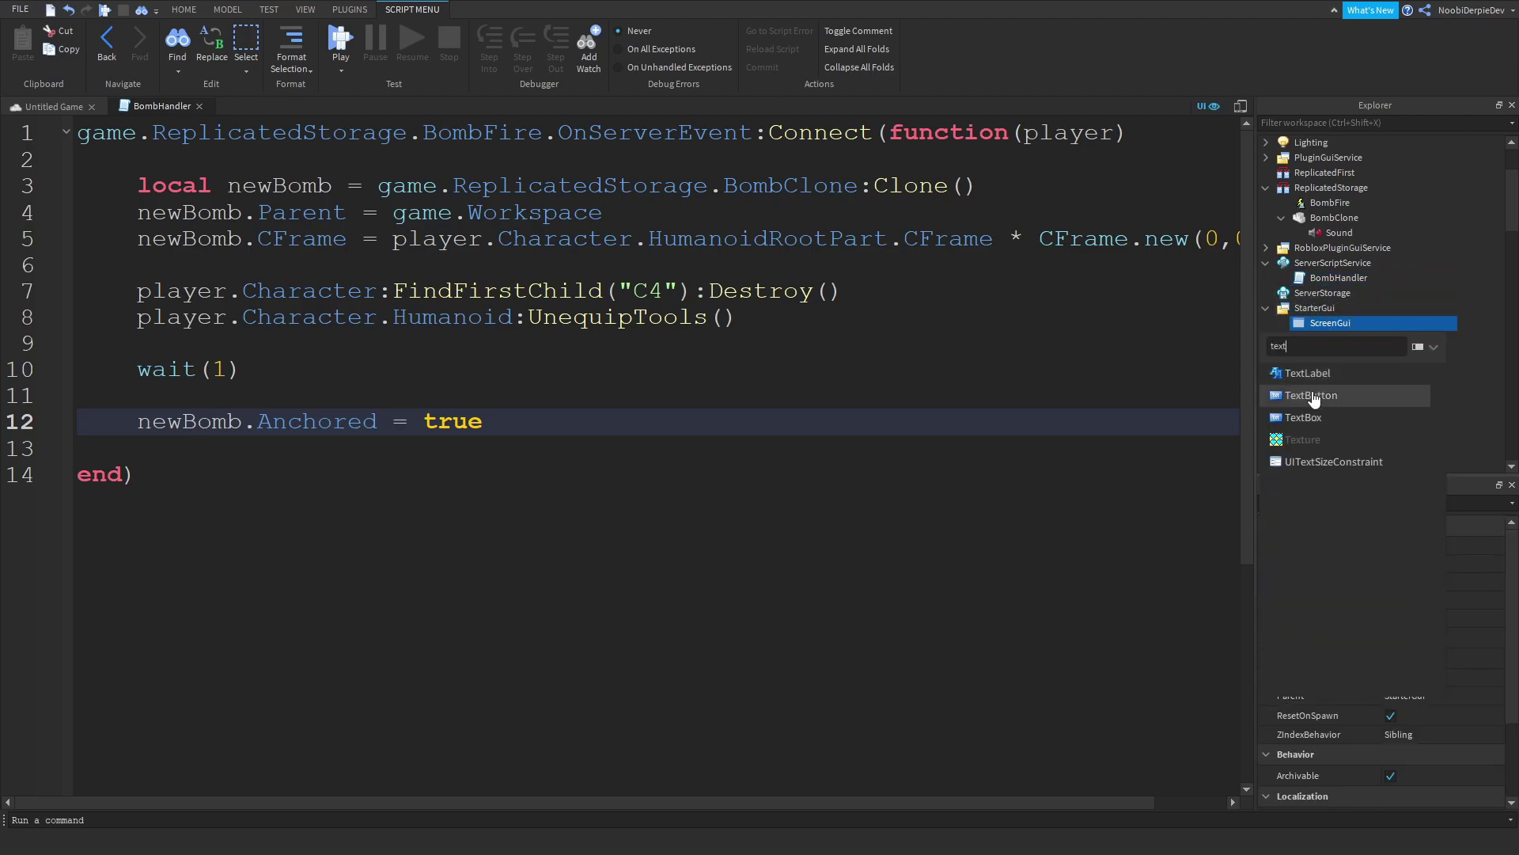
- Insert a LocalScript into the ScreenGui and close the open script editors to return to the viewport
left_click(1362, 323)
left_click(1345, 325)
left_click(1339, 336)
left_click(1365, 323)
type("loc")
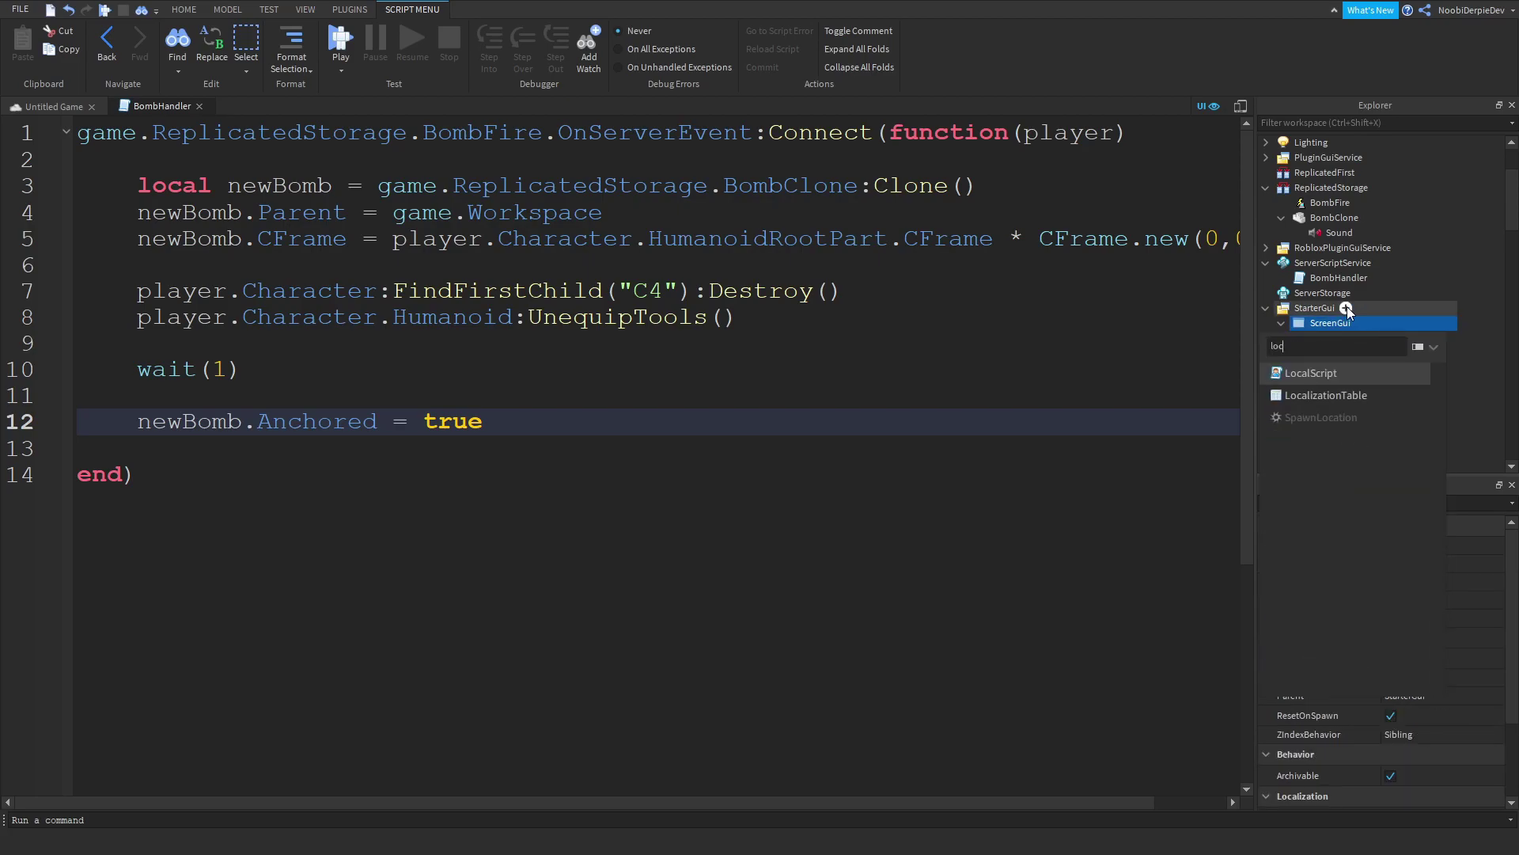
key("Return")
left_click(200, 106)
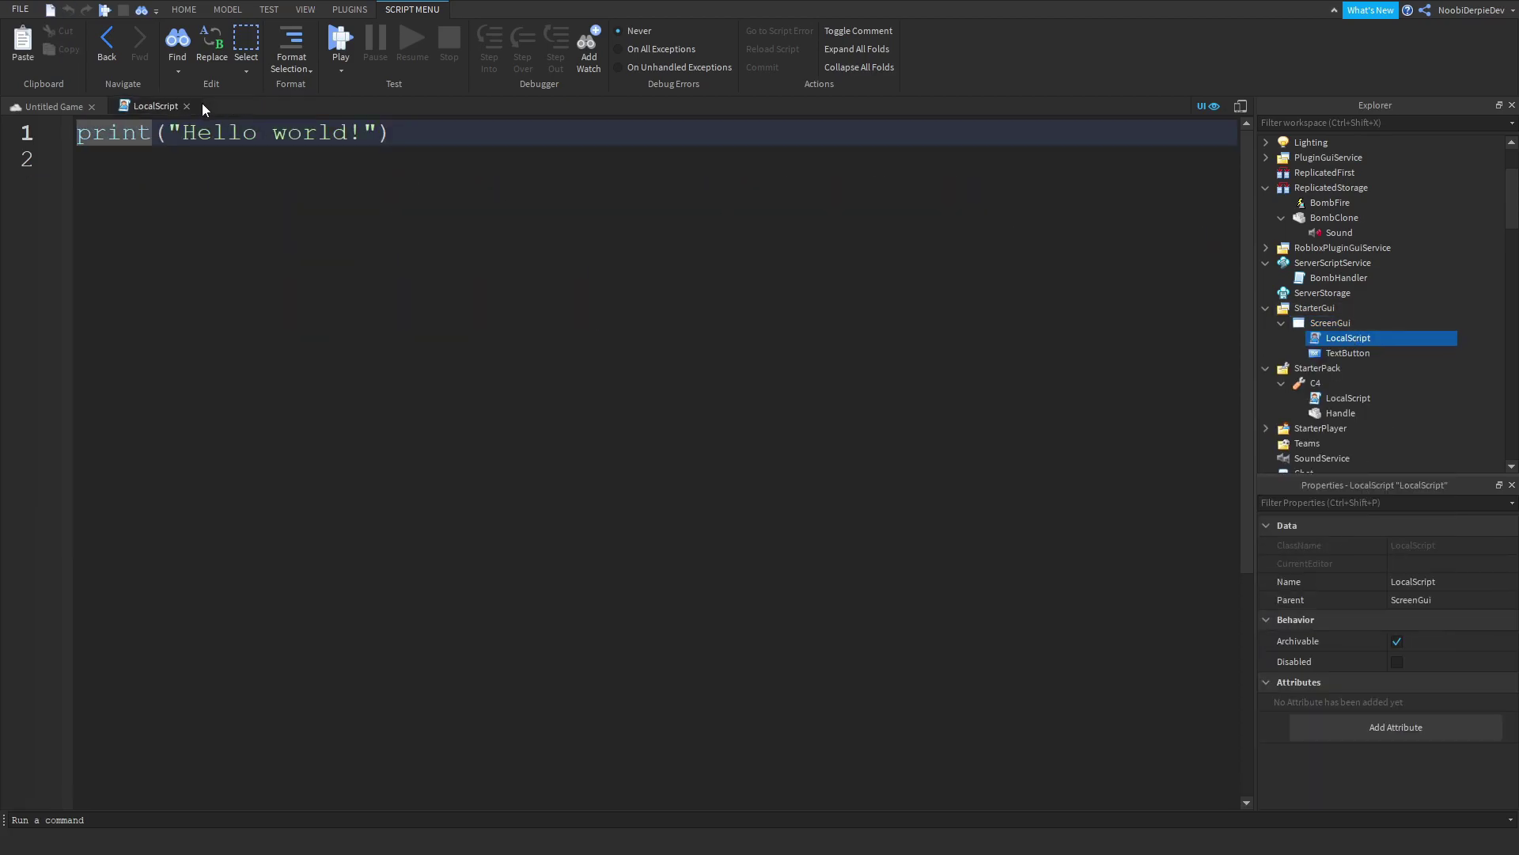
left_click(186, 107)
- Move the TextButton to the lower centre of the view, at about {0.437,0},{0.781,0}, and add a UICorner to it
left_click(1314, 355)
left_click_drag(149, 145, 688, 682)
scroll(1345, 720, "down", 3)
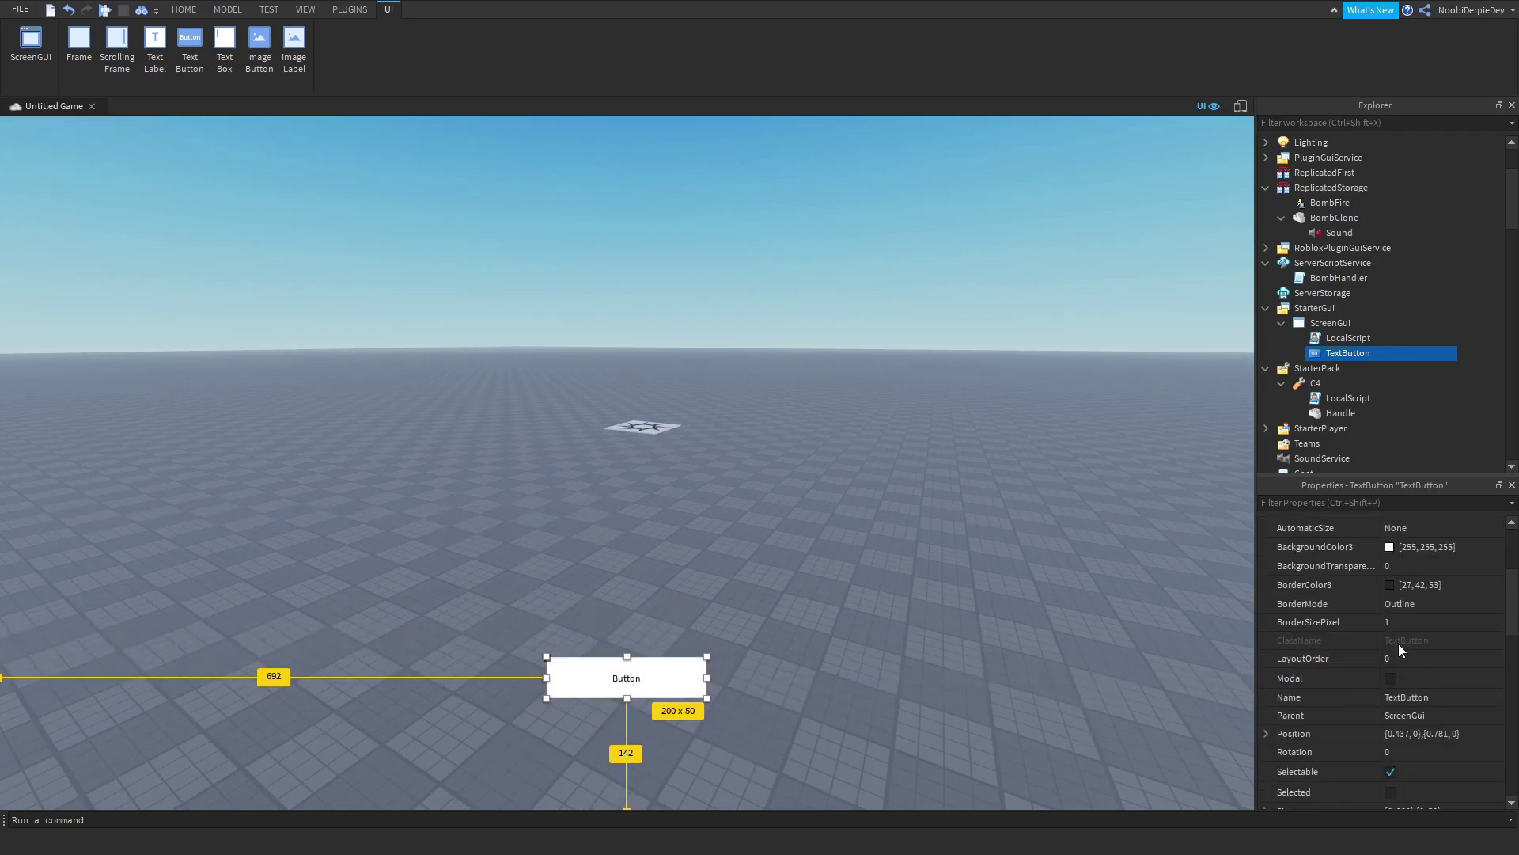
left_click(1378, 354)
key("Return")
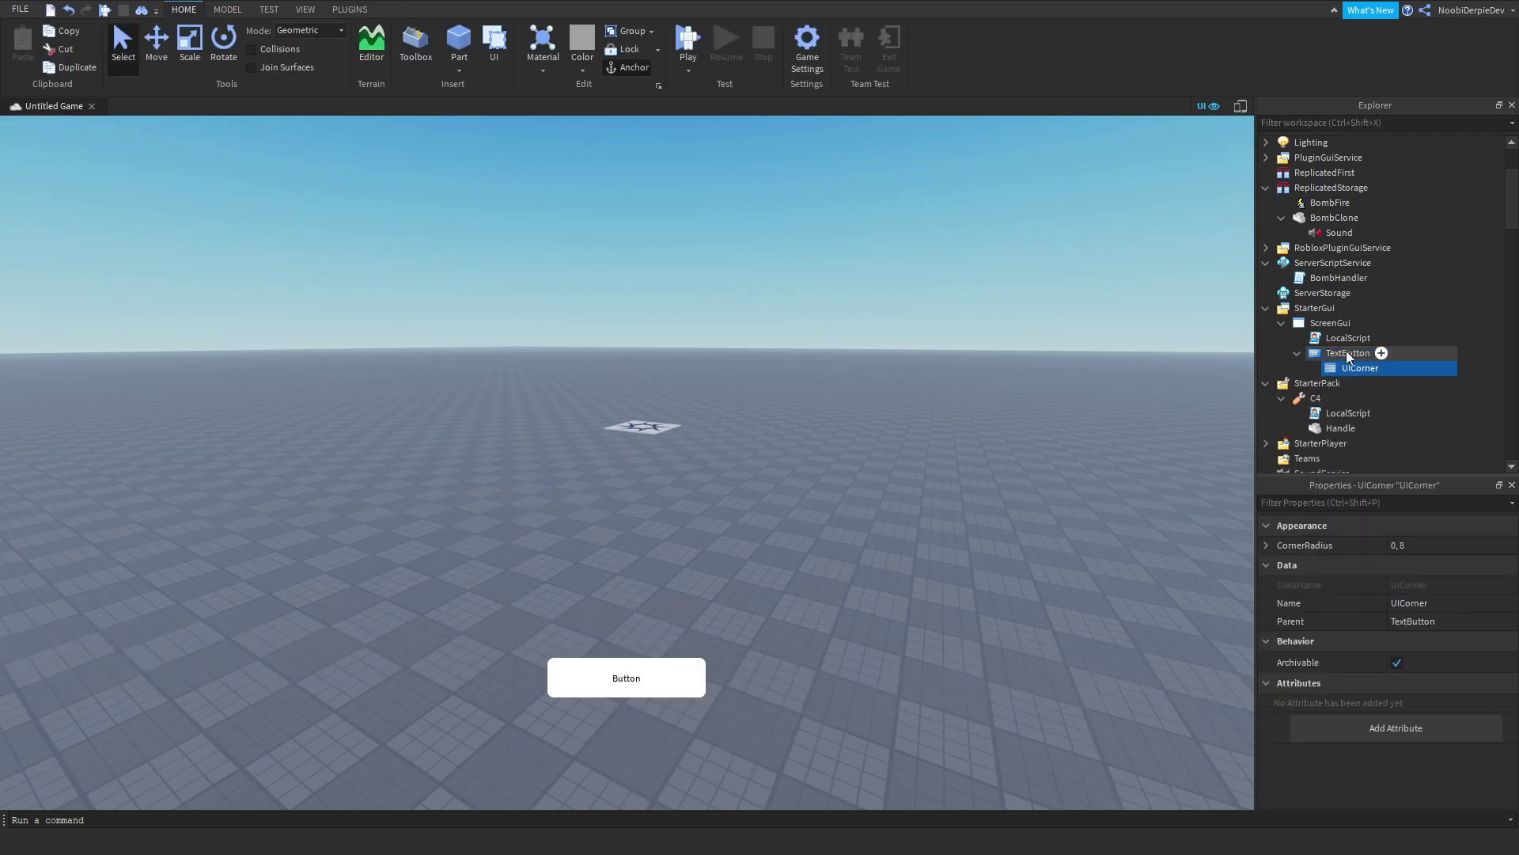
- Set the TextButton's background colour to red, 255,0,0
left_click(1353, 351)
left_click(1390, 718)
left_click(595, 326)
left_click(595, 364)
left_click(863, 564)
- Scale the button's text to fit and set its text to "DETONATE"
scroll(1345, 692, "down", 5)
scroll(1388, 713, "down", 6)
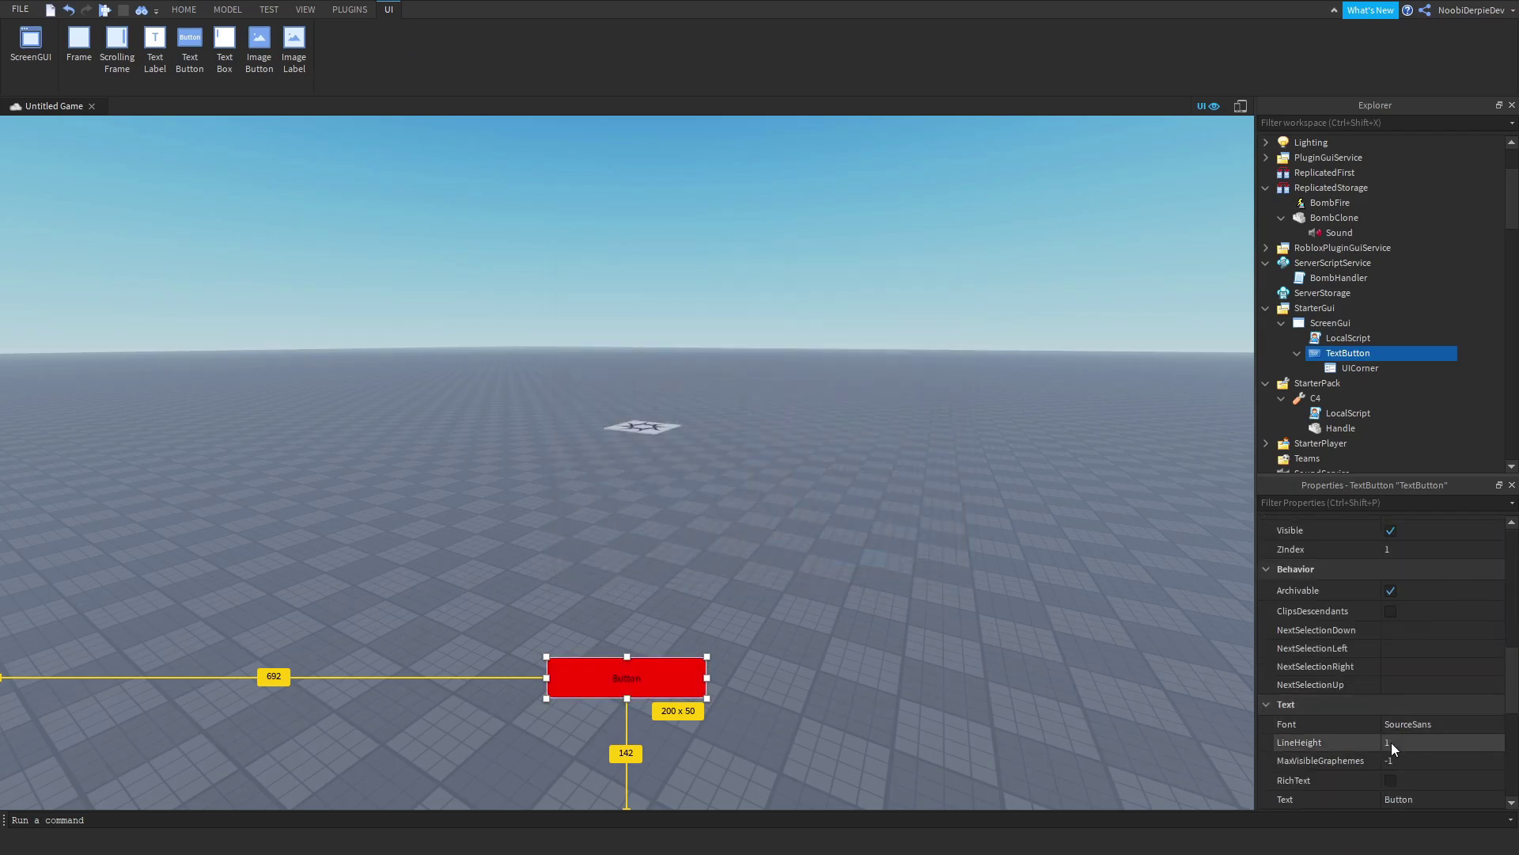
left_click(1386, 764)
left_click(1416, 686)
type("DEC")
type("ONATE")
key("Return")
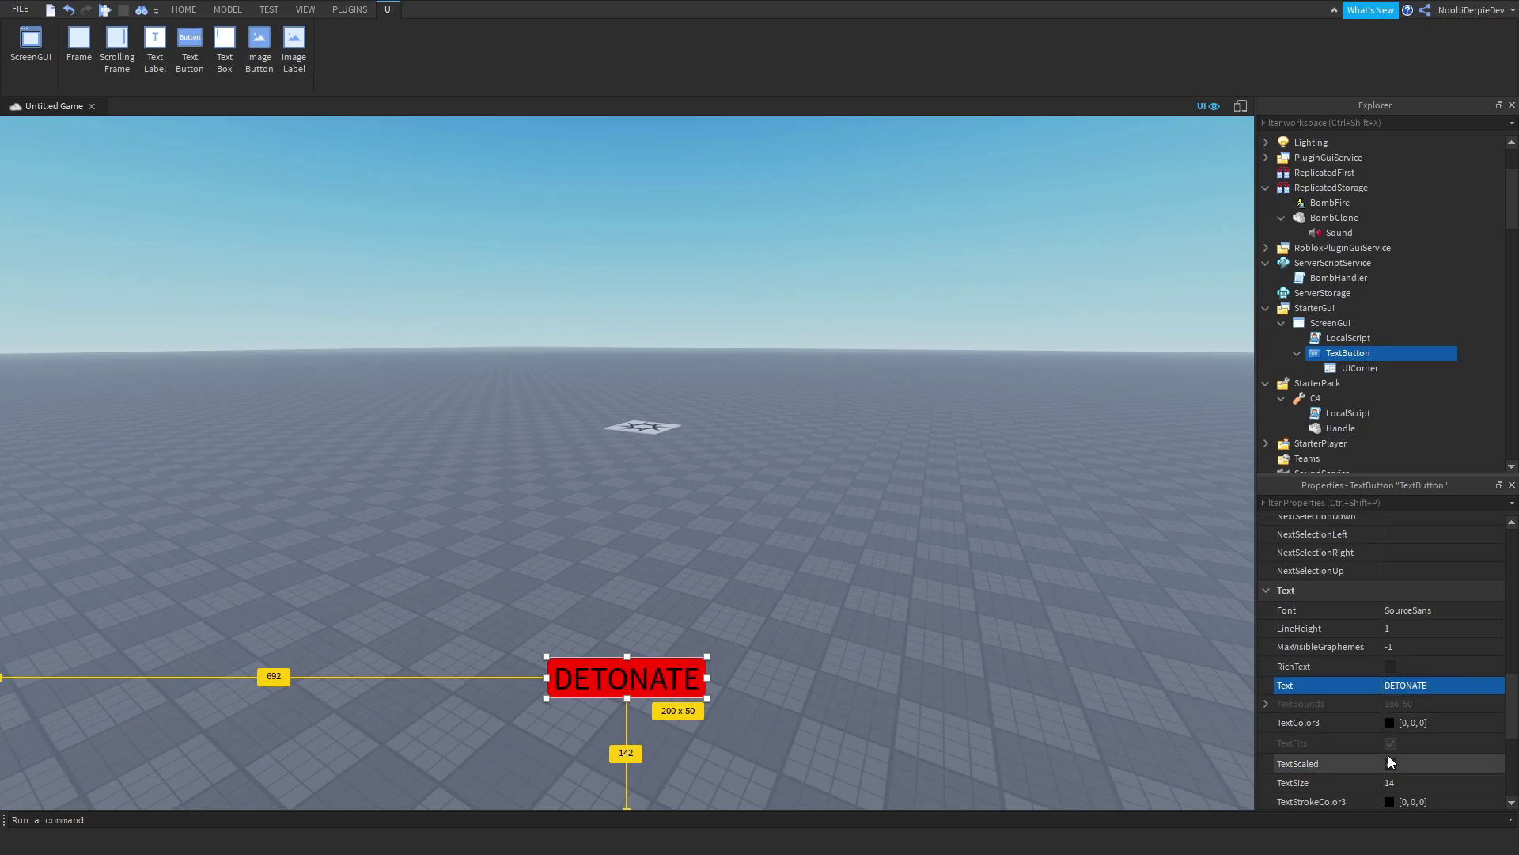
left_click(636, 562)
right_click_drag(637, 561, 976, 438)
- Rename the TextButton as Detonate
left_click(1348, 353)
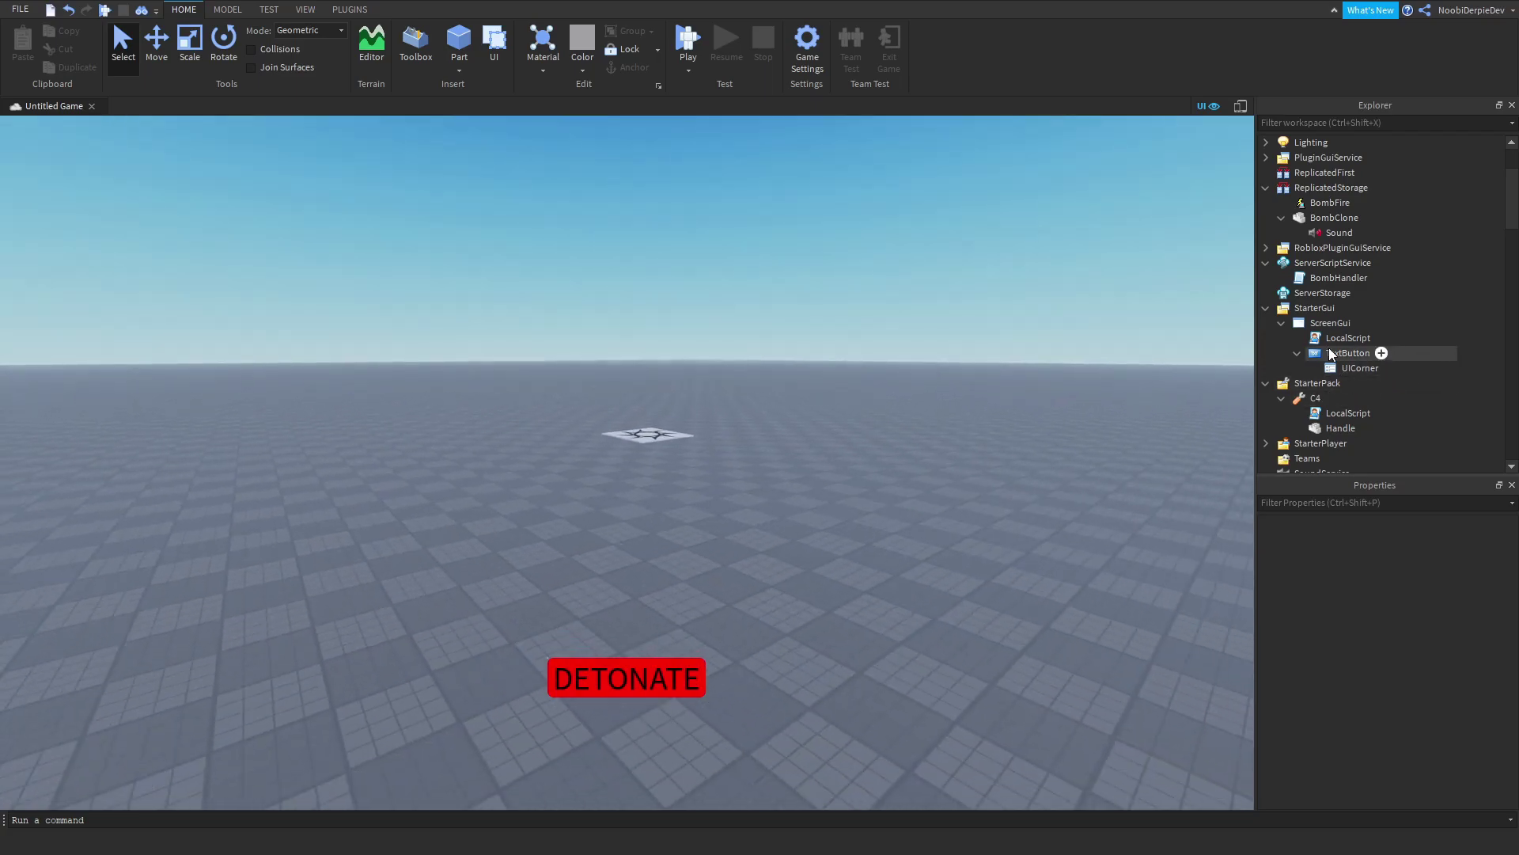
key("F2")
type("Deno")
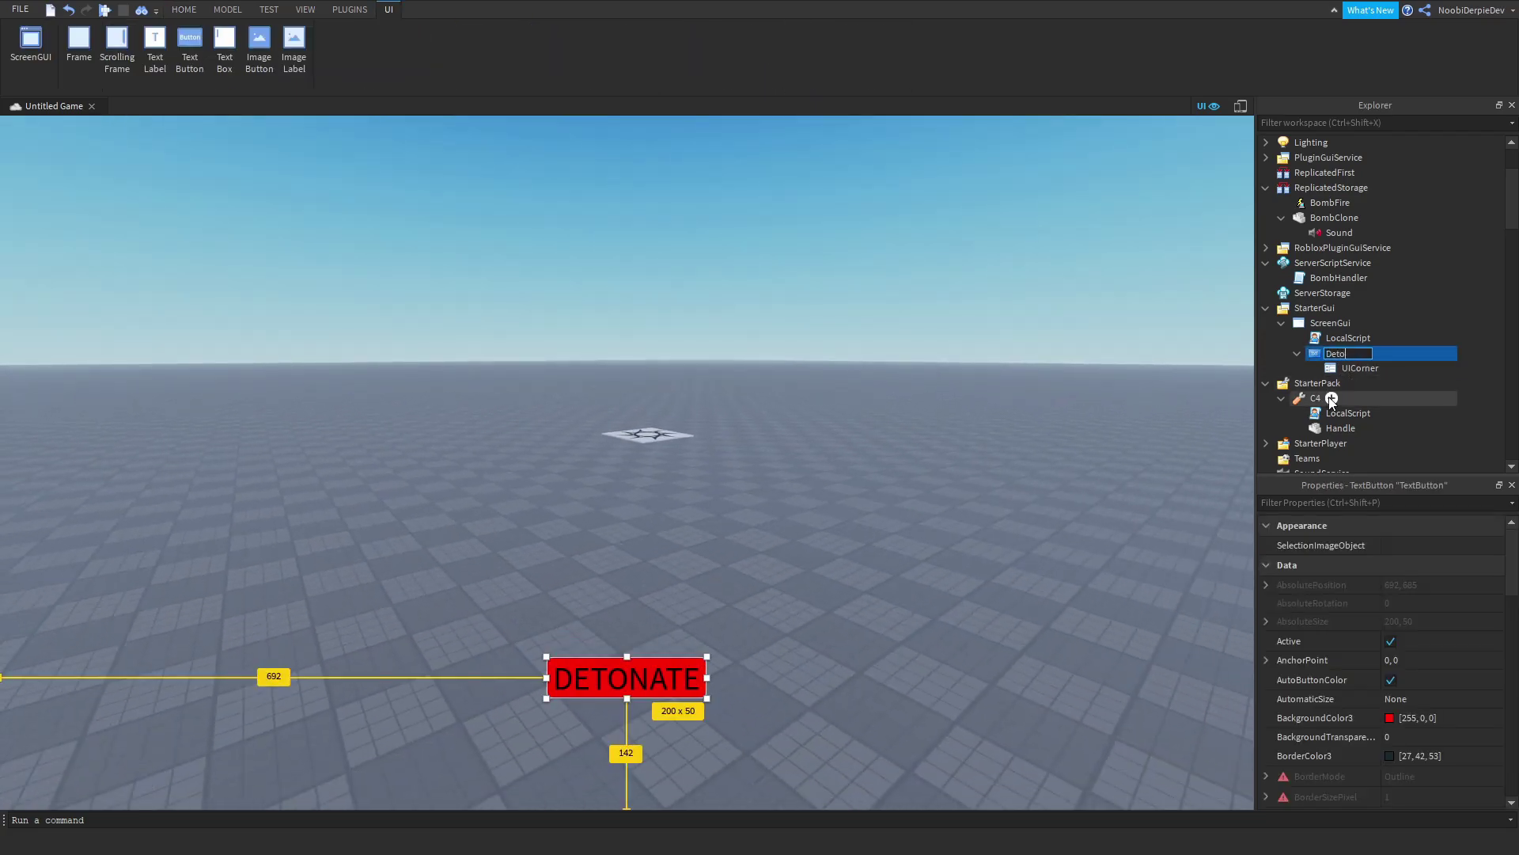
type("nate")
key("Return")
- Open the C4 tool's LocalScript and start a new line with "player.PlayerGui." below the FireServer call
double_click(1348, 412)
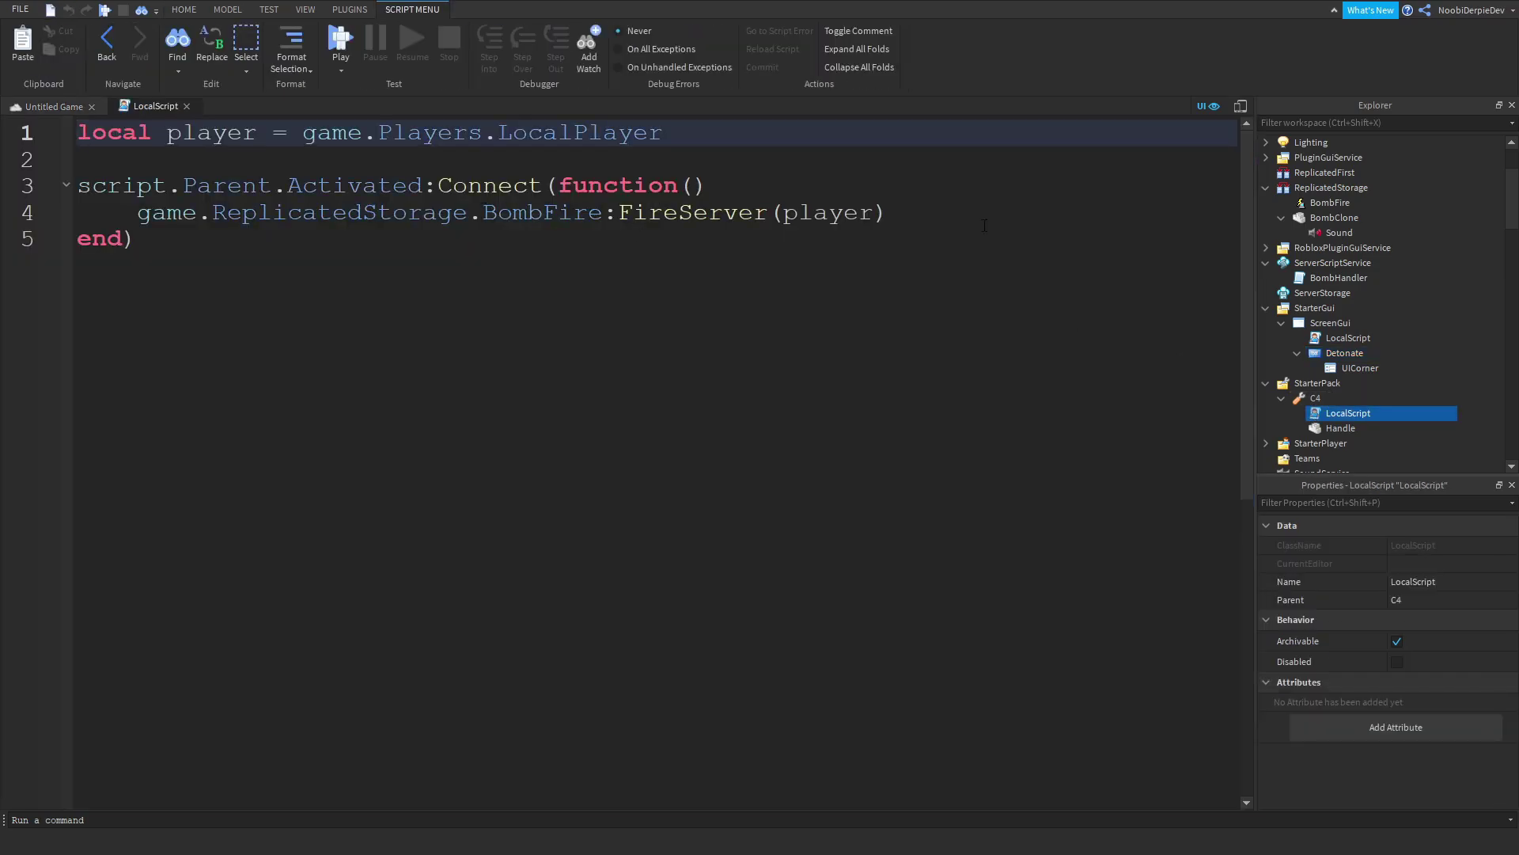
left_click(912, 210)
key("Return")
type("player.PlayerGui.")
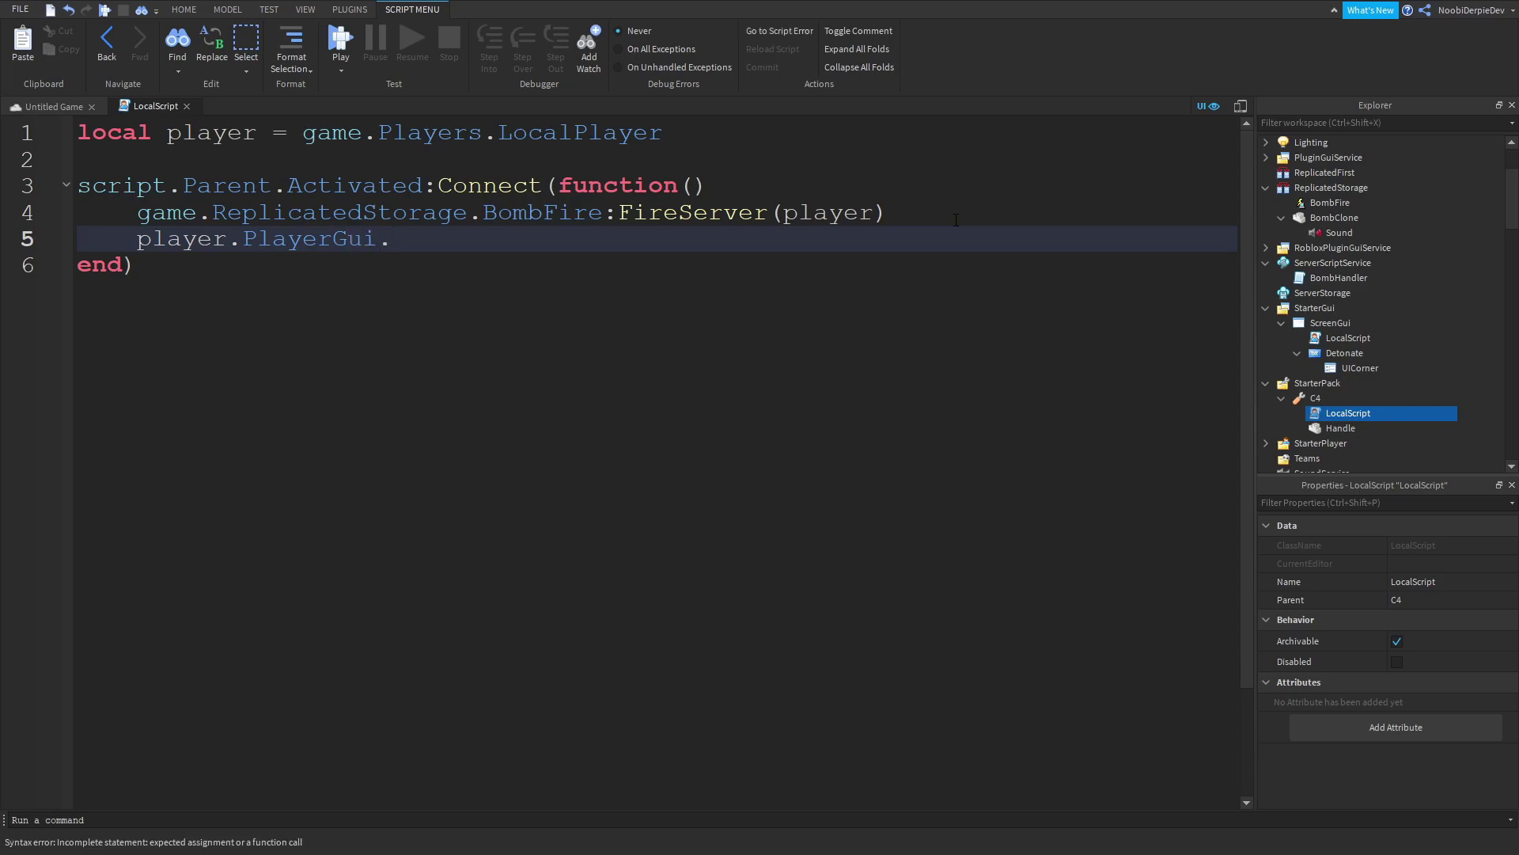
- Rename the ScreenGui in StarterGui as BombGui
left_click(1329, 323)
left_click(1329, 323)
type("BombGui")
key("Return")
- Complete the C4 LocalScript's new line as "player.PlayerGui.BombGui.Detonate.Visible = true"
left_click(577, 229)
type("Bom")
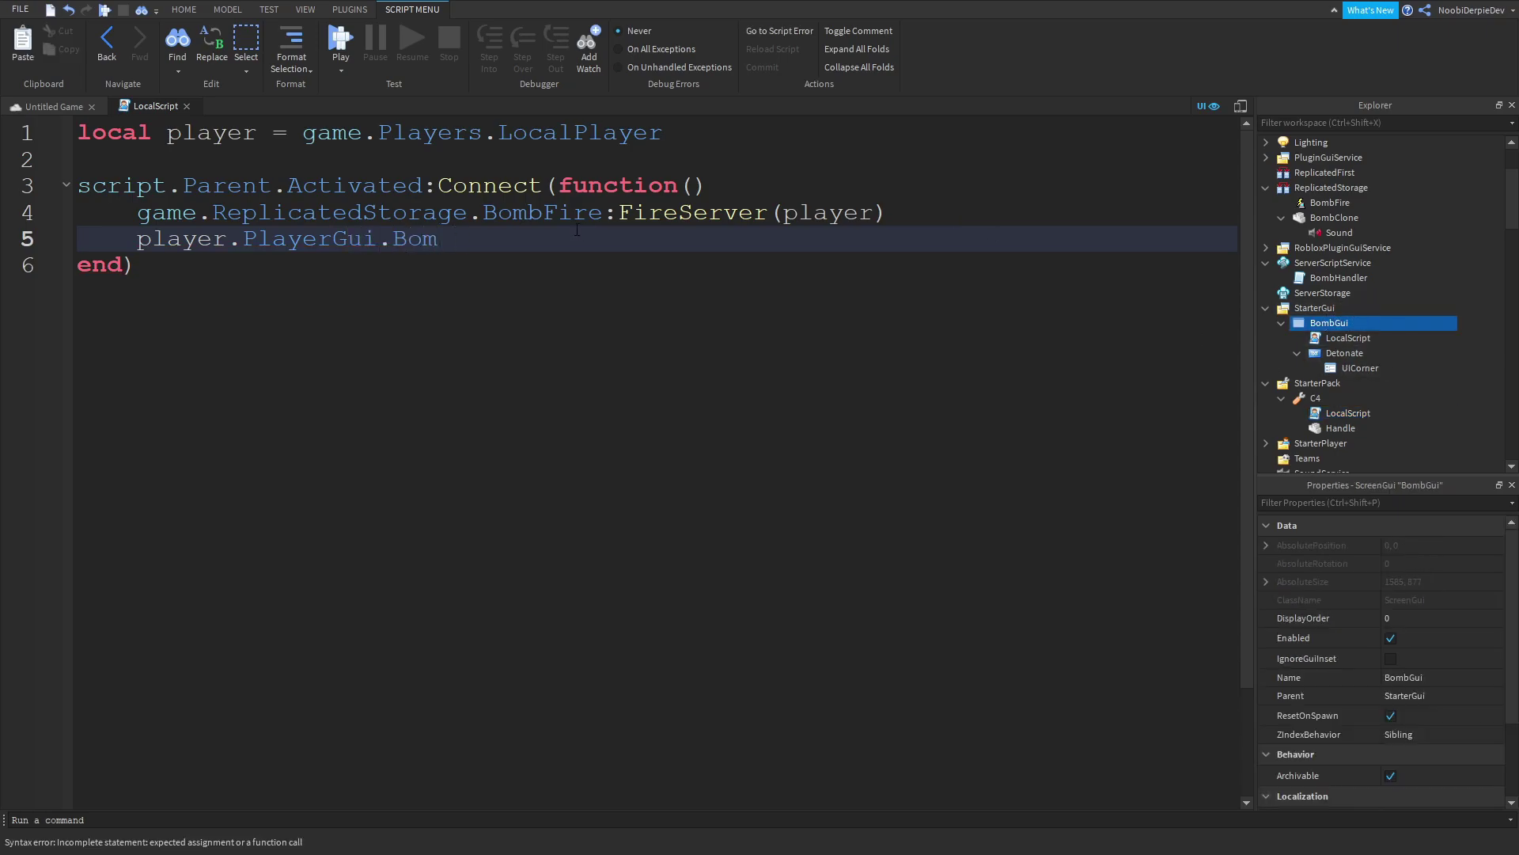
type("gDetonate.V")
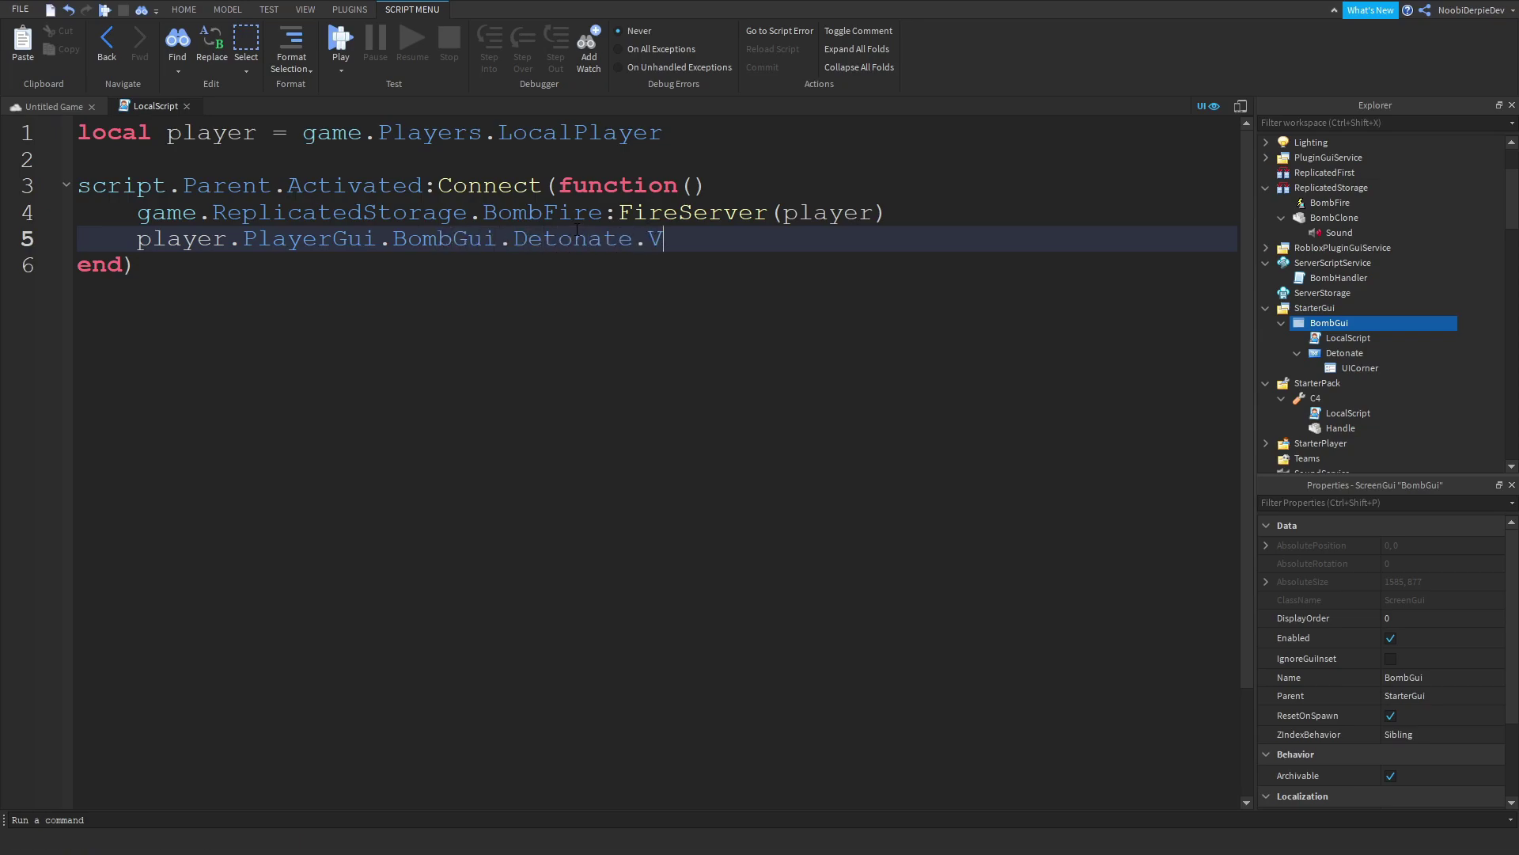
type("isible = true")
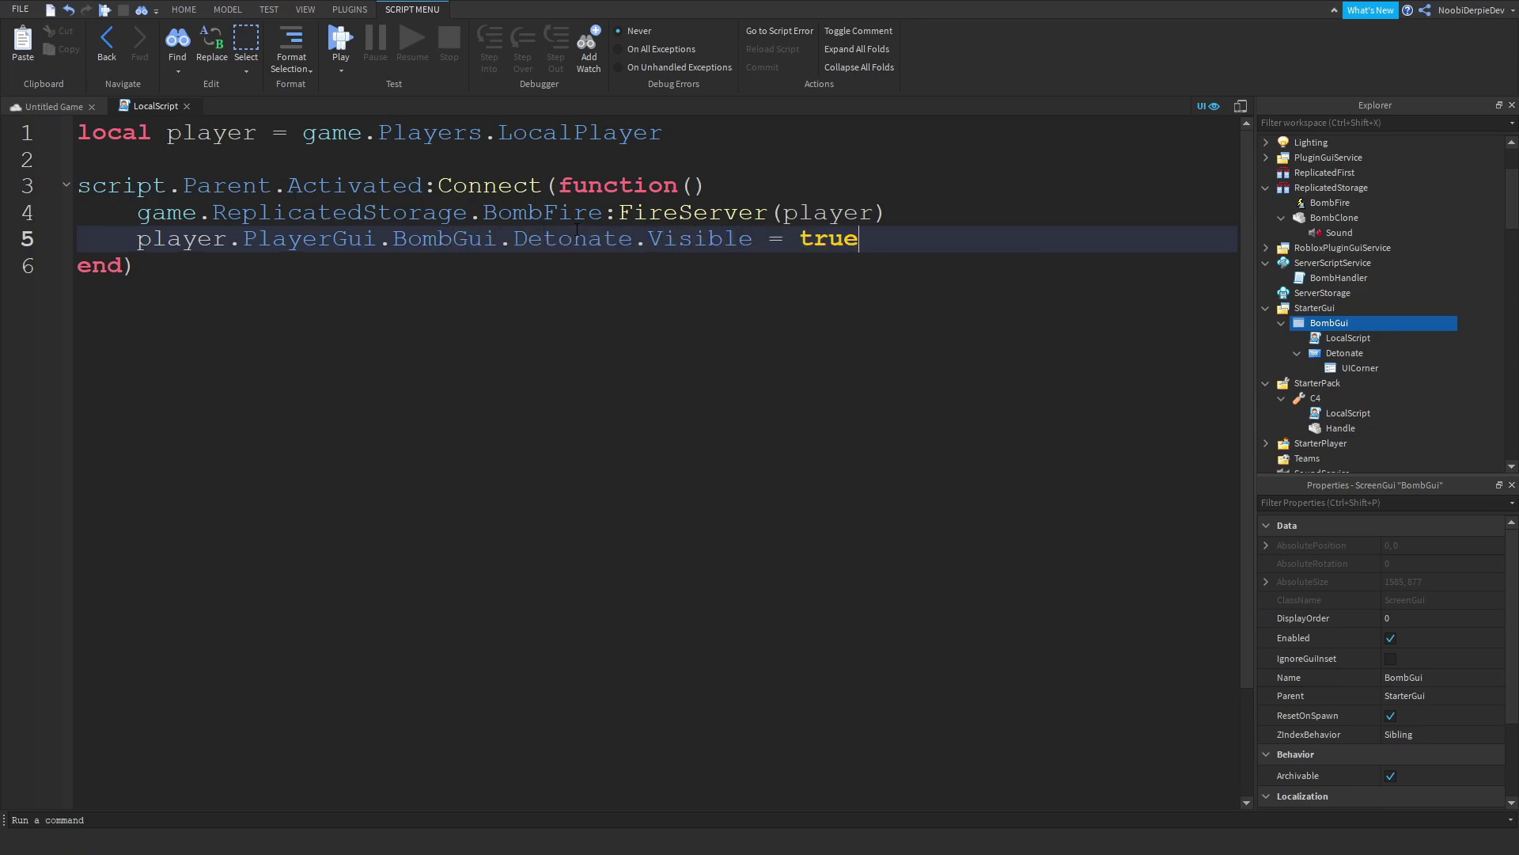
- Turn off the Detonate button's Visible property and close the C4 LocalScript
left_click(1345, 353)
scroll(1408, 653, "down", 8)
left_click(1390, 644)
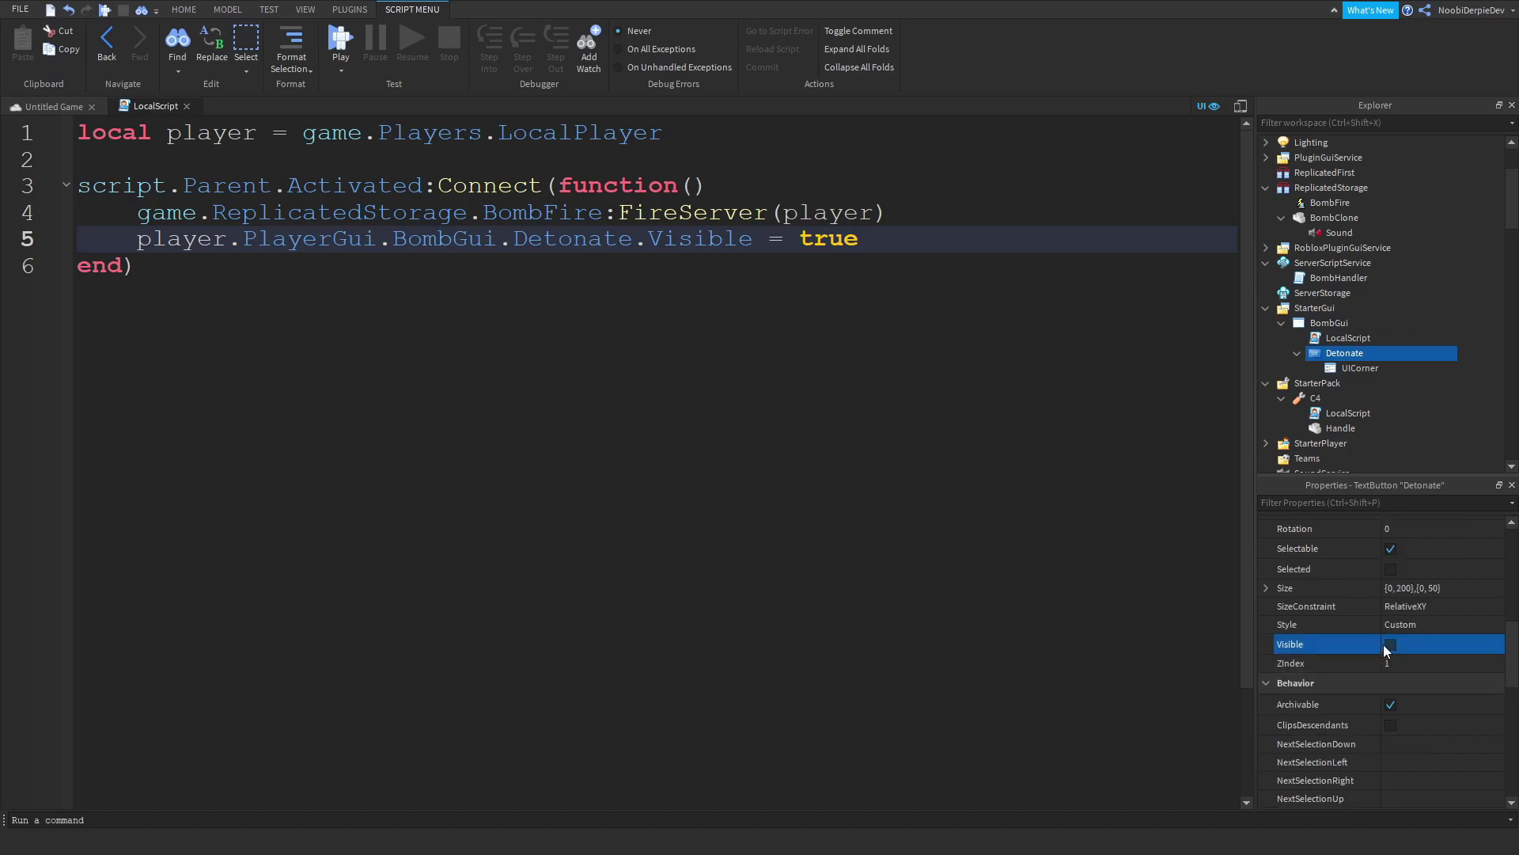
key("ctrl+w")
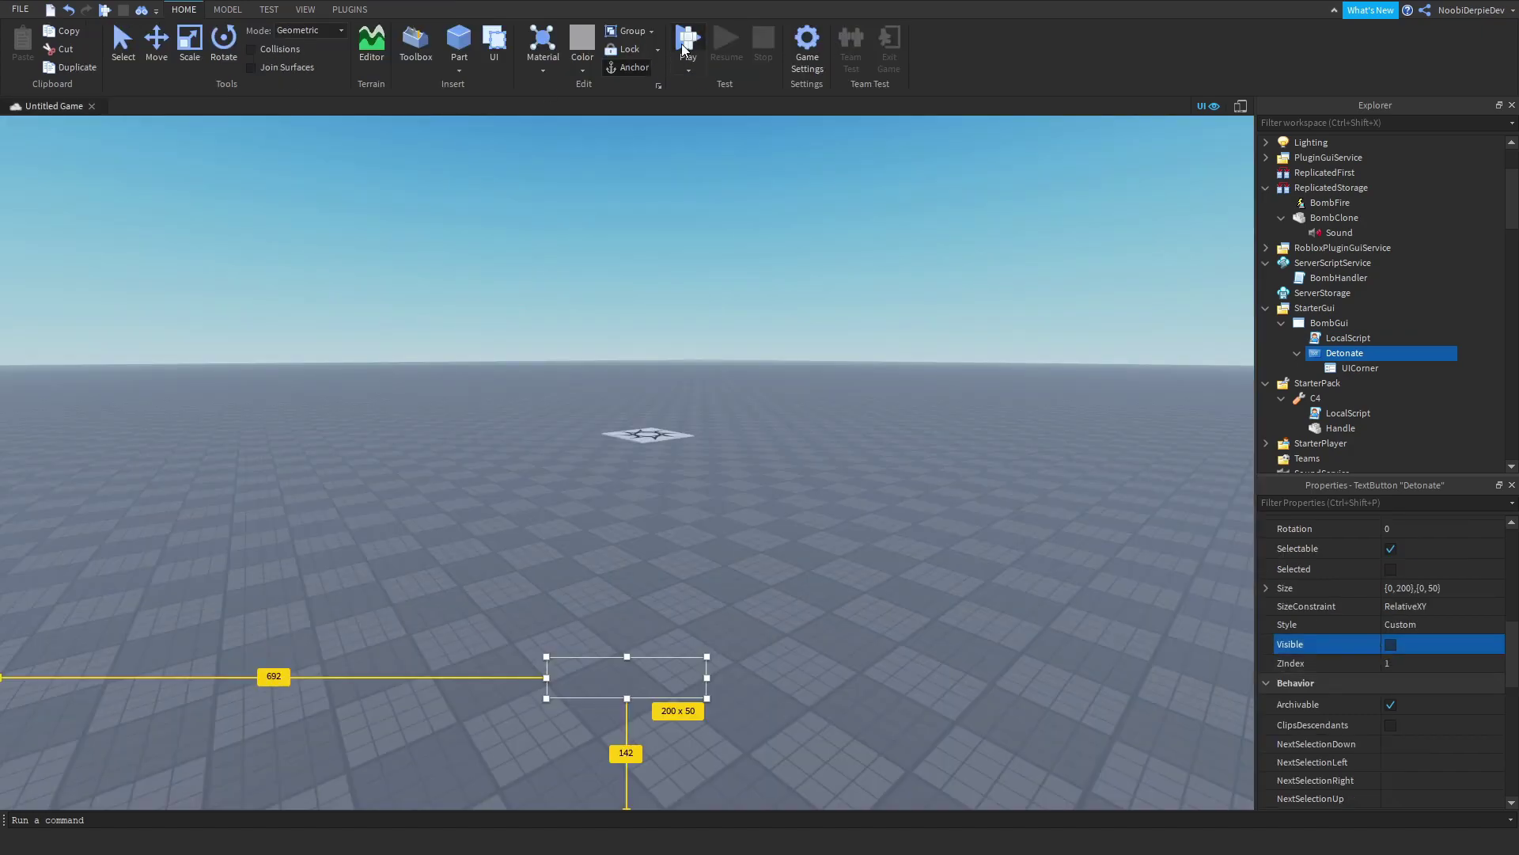
- Play test the Detonate button's appearance by placing a bomb with the C4 tool, and stop the test
left_click(686, 41)
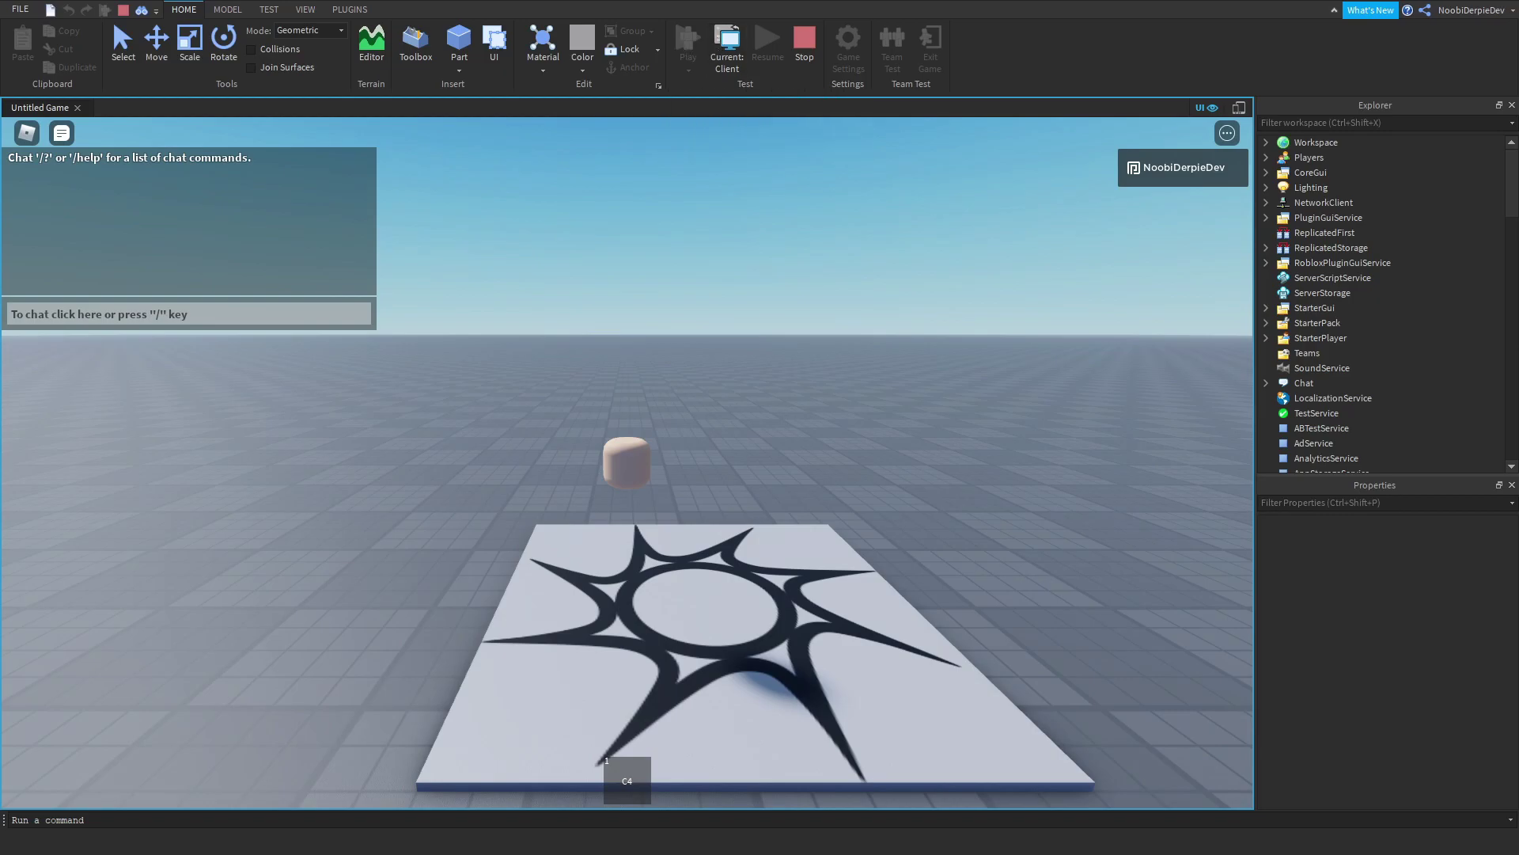
key("d")
key("1")
right_click_drag(629, 321, 629, 320)
left_click(629, 319)
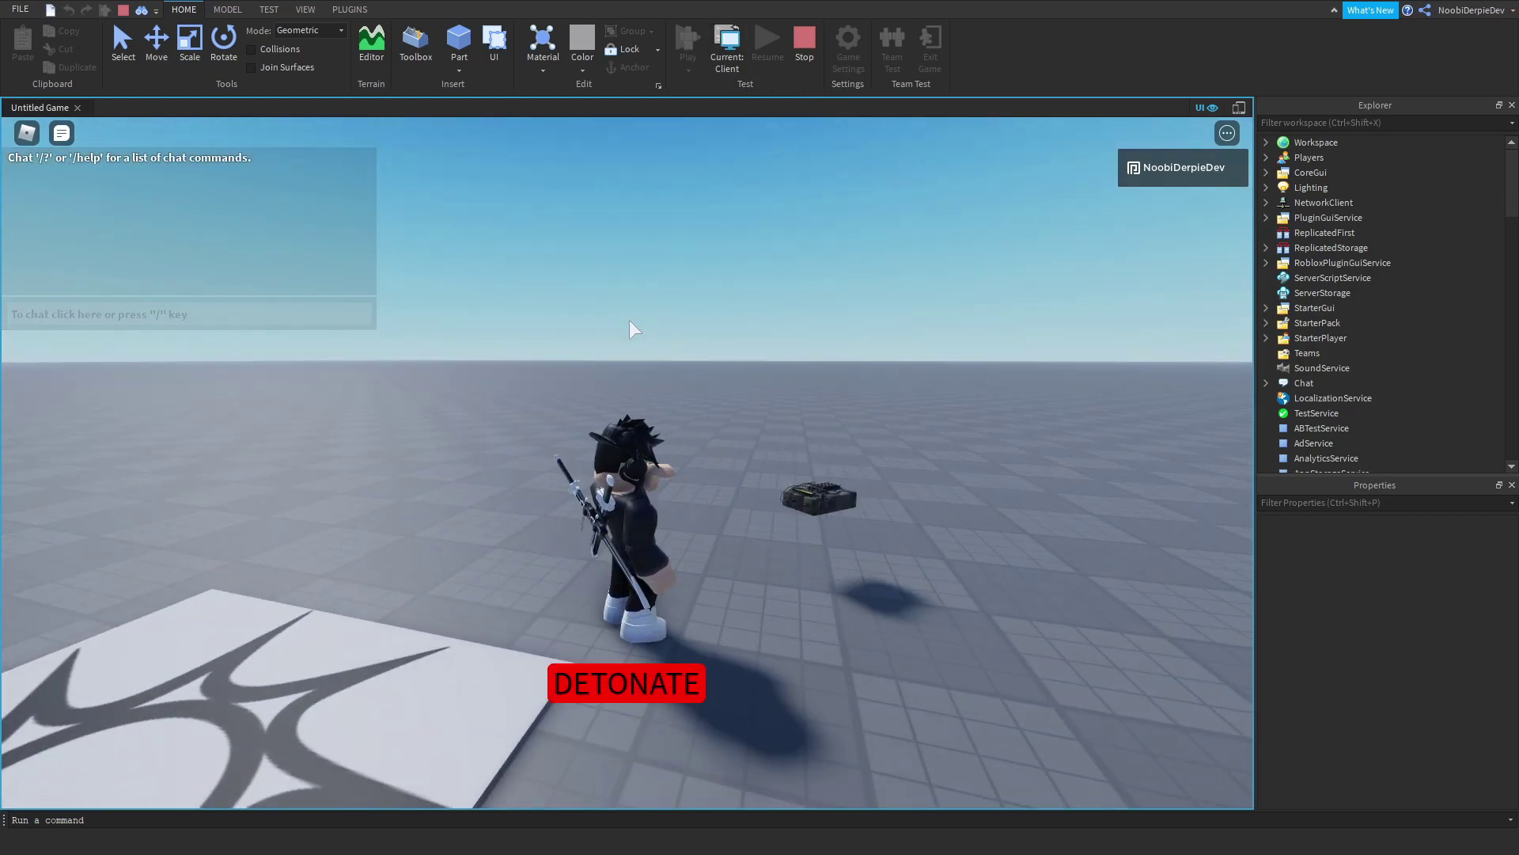
key("d")
key("space")
key("a")
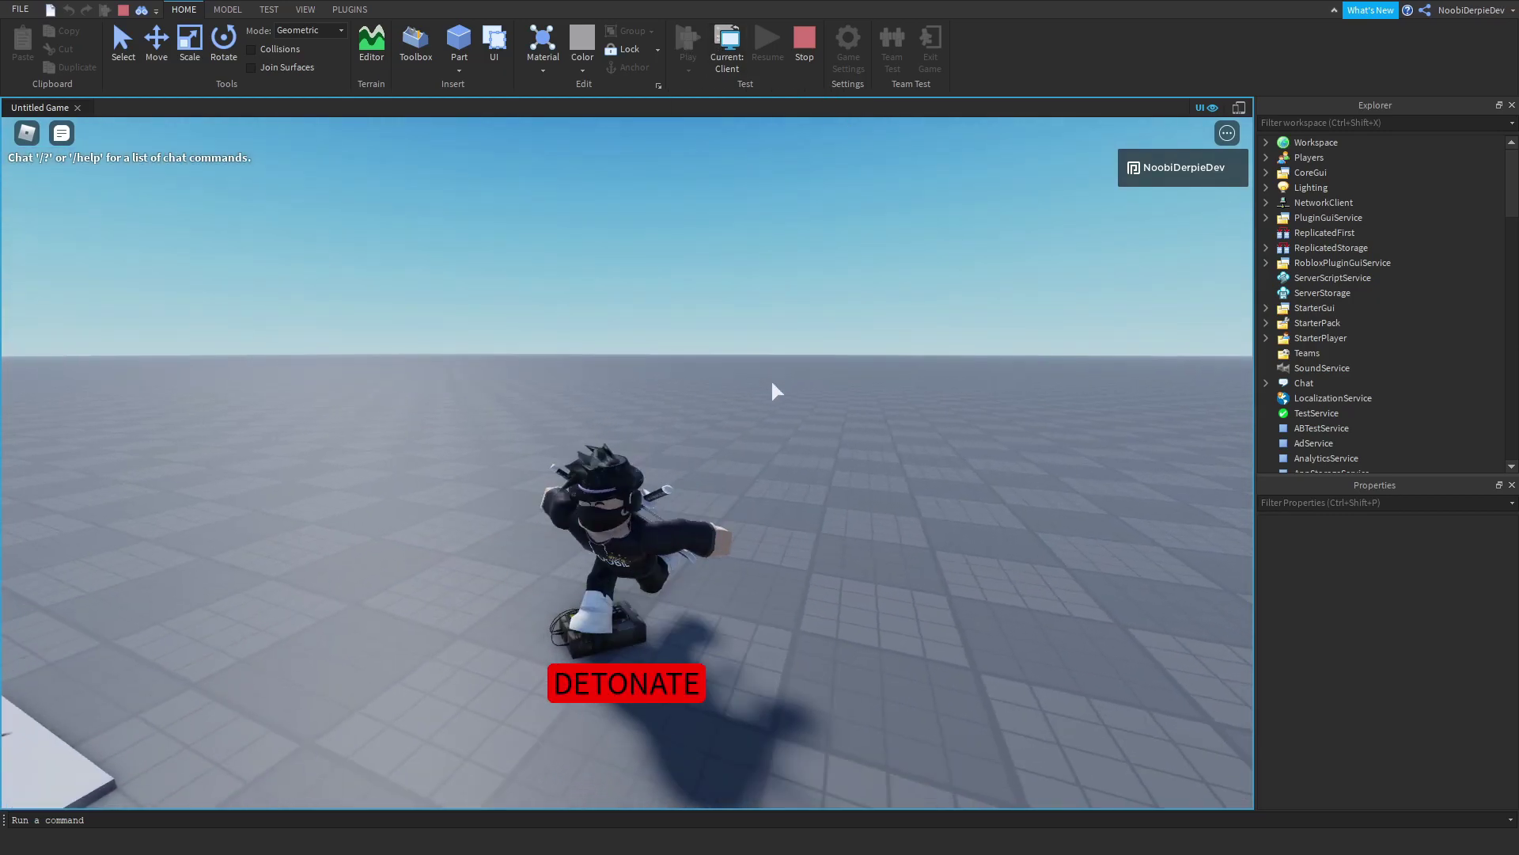
left_click(807, 49)
- In the C4 tool's LocalScript, add "wait(0.5)" between the FireServer call and the Visible line, and close the script
double_click(1349, 412)
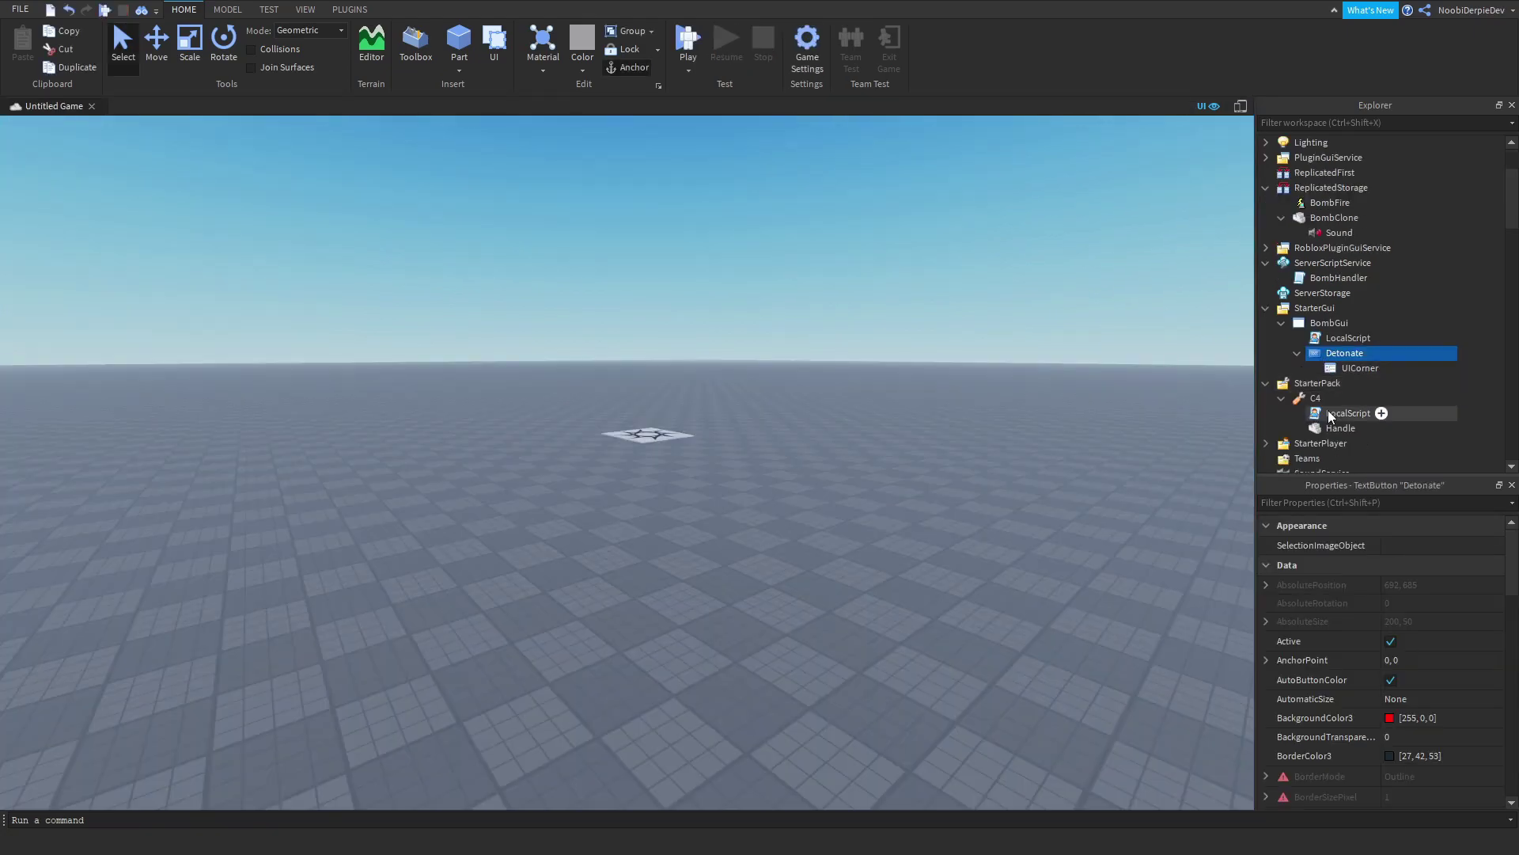
left_click(937, 218)
type("Wait(")
key("BackSpace")
key("Return")
type("wait(0.5)")
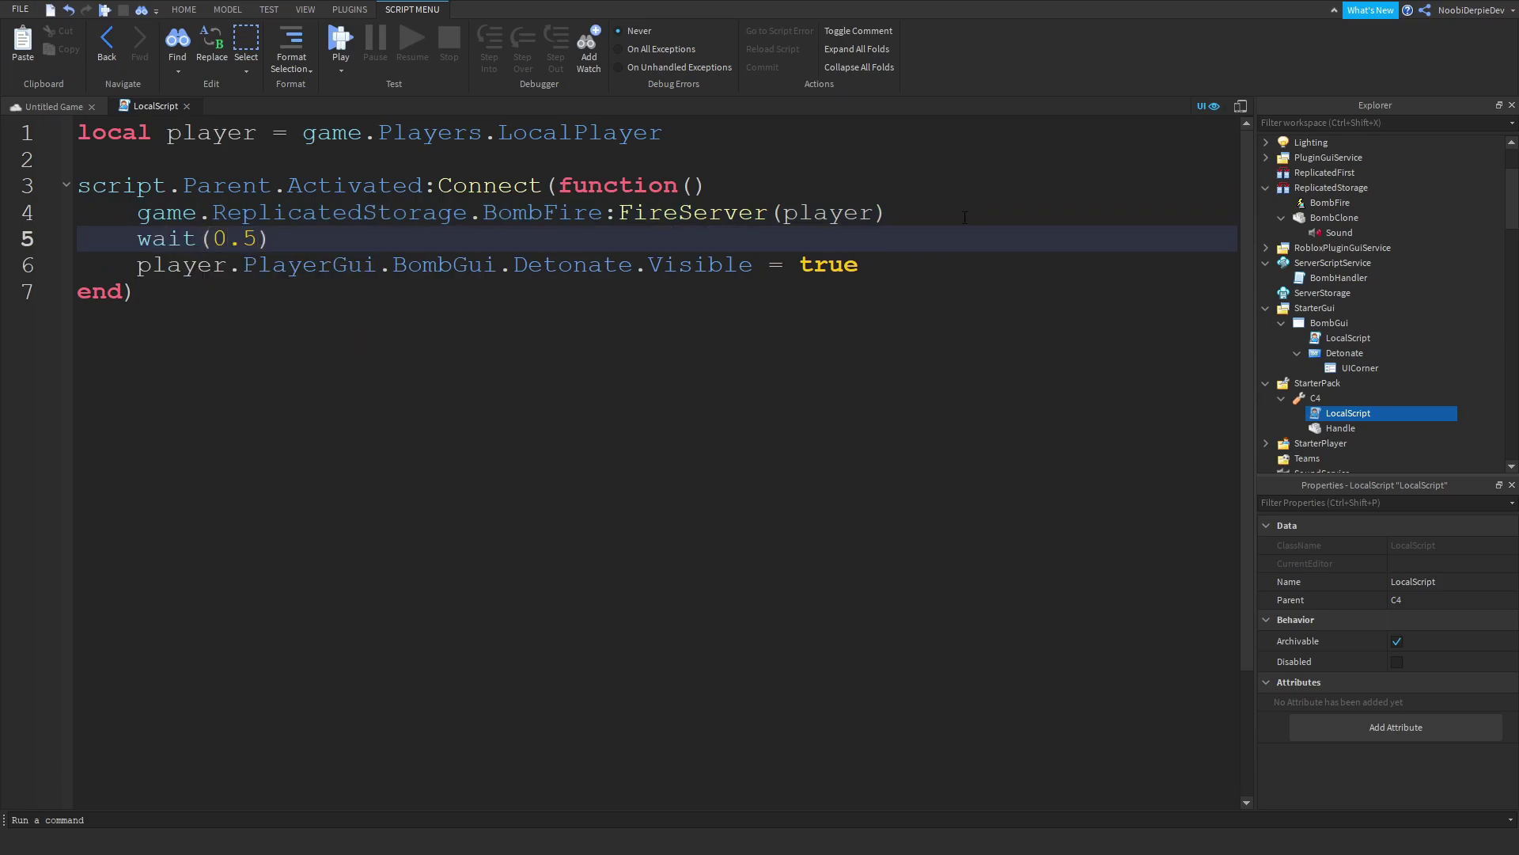
left_click(187, 106)
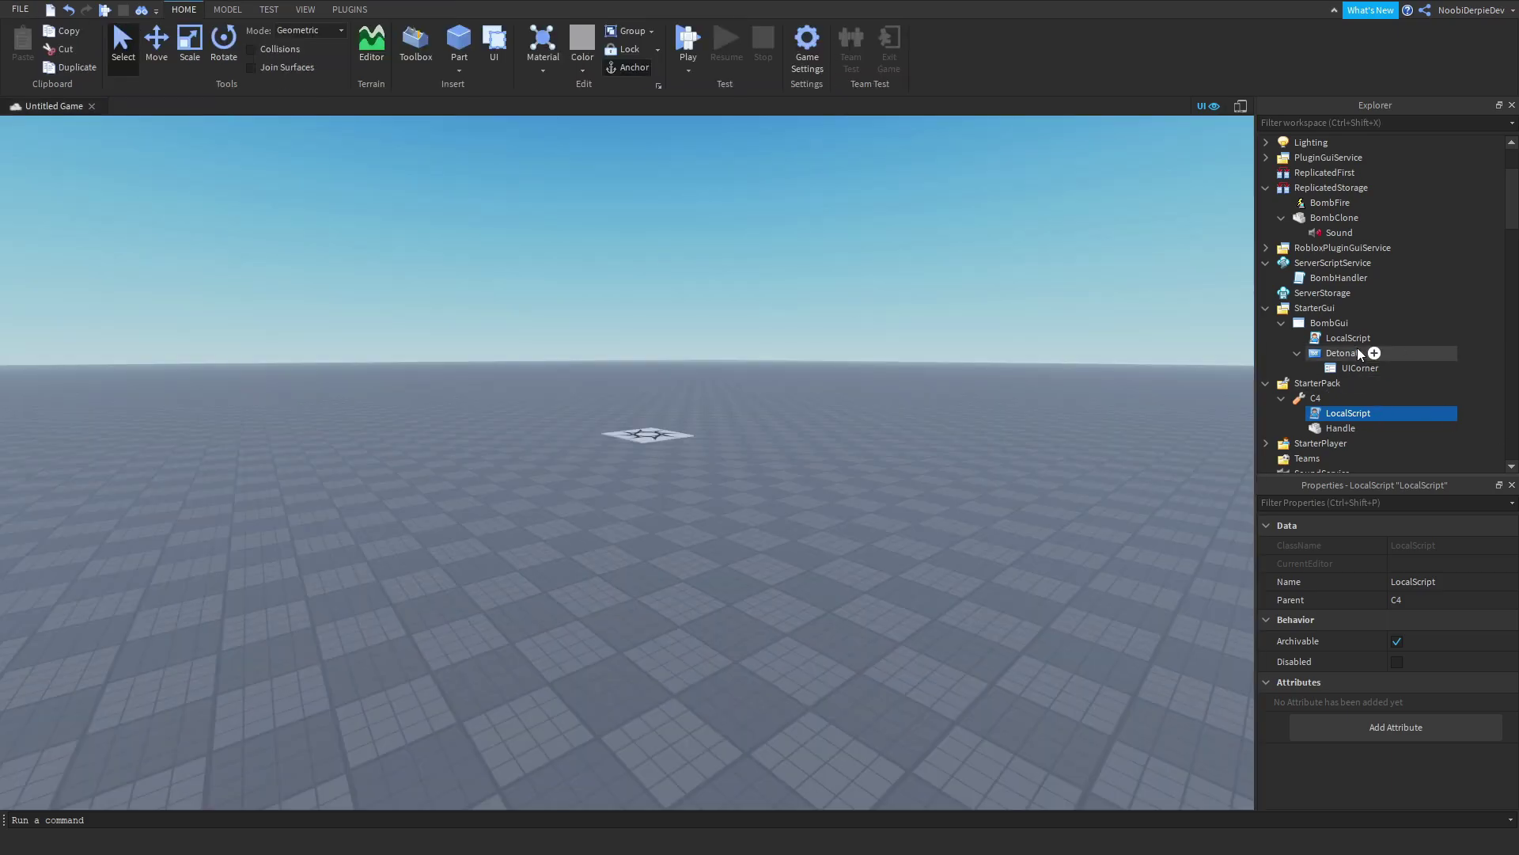
- Open BombGui's LocalScript, duplicate the BombFire remote event in ReplicatedStorage and rename the copy as BombCallback
double_click(1349, 337)
left_click(1376, 202)
key("ctrl+d")
key("F2")
type("BombCallback")
key("Return")
- Replace the BombGui LocalScript's contents with an empty handler, "script.Parent.Detonate.MouseButton1Click:Connect(function()" closed by "end)"
left_click(1096, 296)
key("ctrl+a")
type("script.Parent.m")
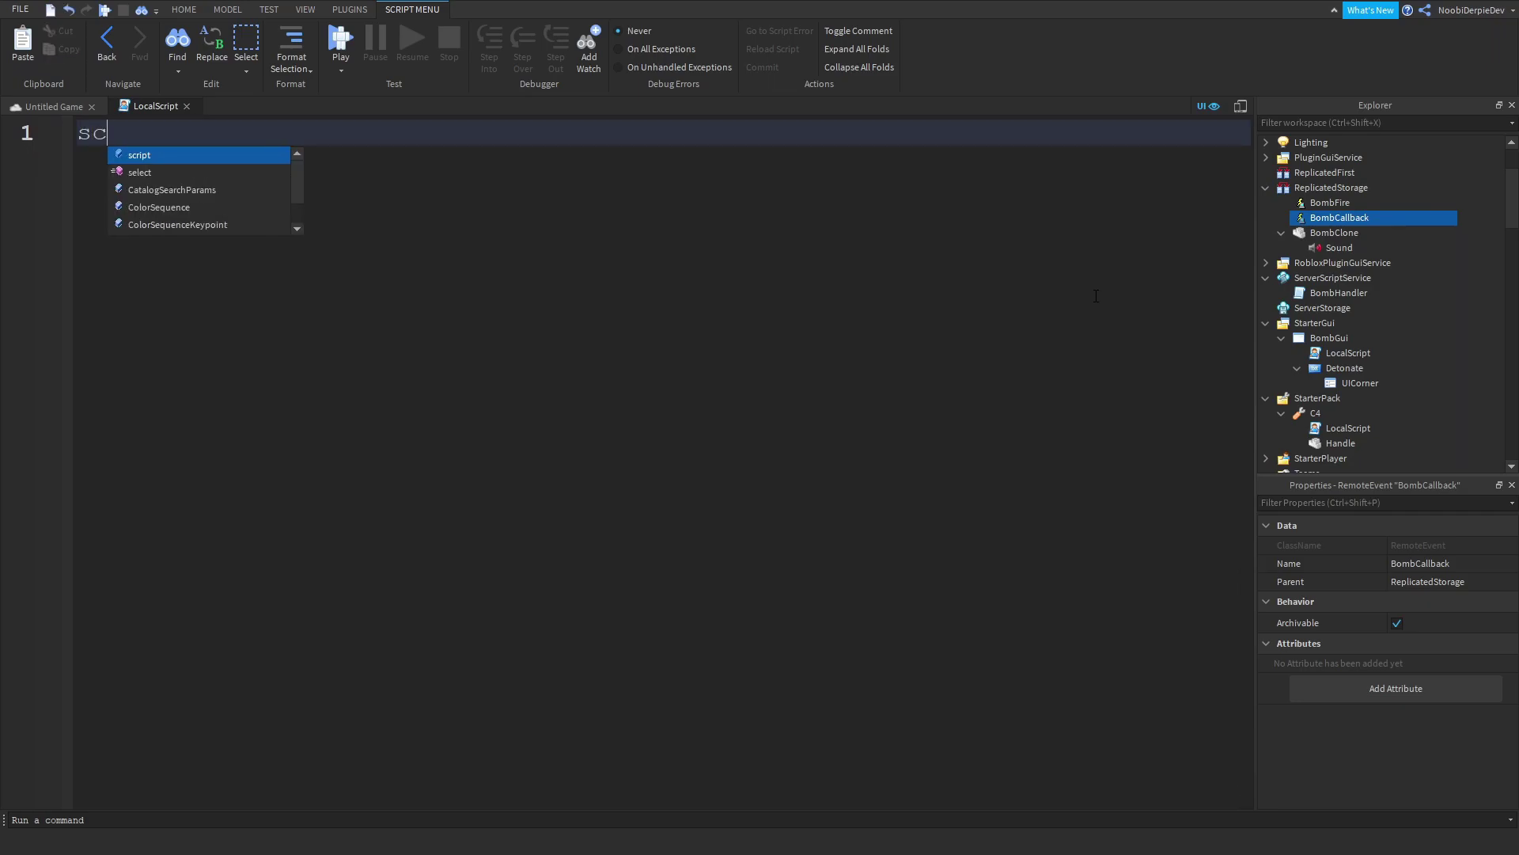
key("BackSpace")
type("de")
key("Down")
key("Down")
key("Tab")
type(".mous")
key("Tab")
type(":")
key("Tab")
type("(function()")
key("Return")
key("Up")
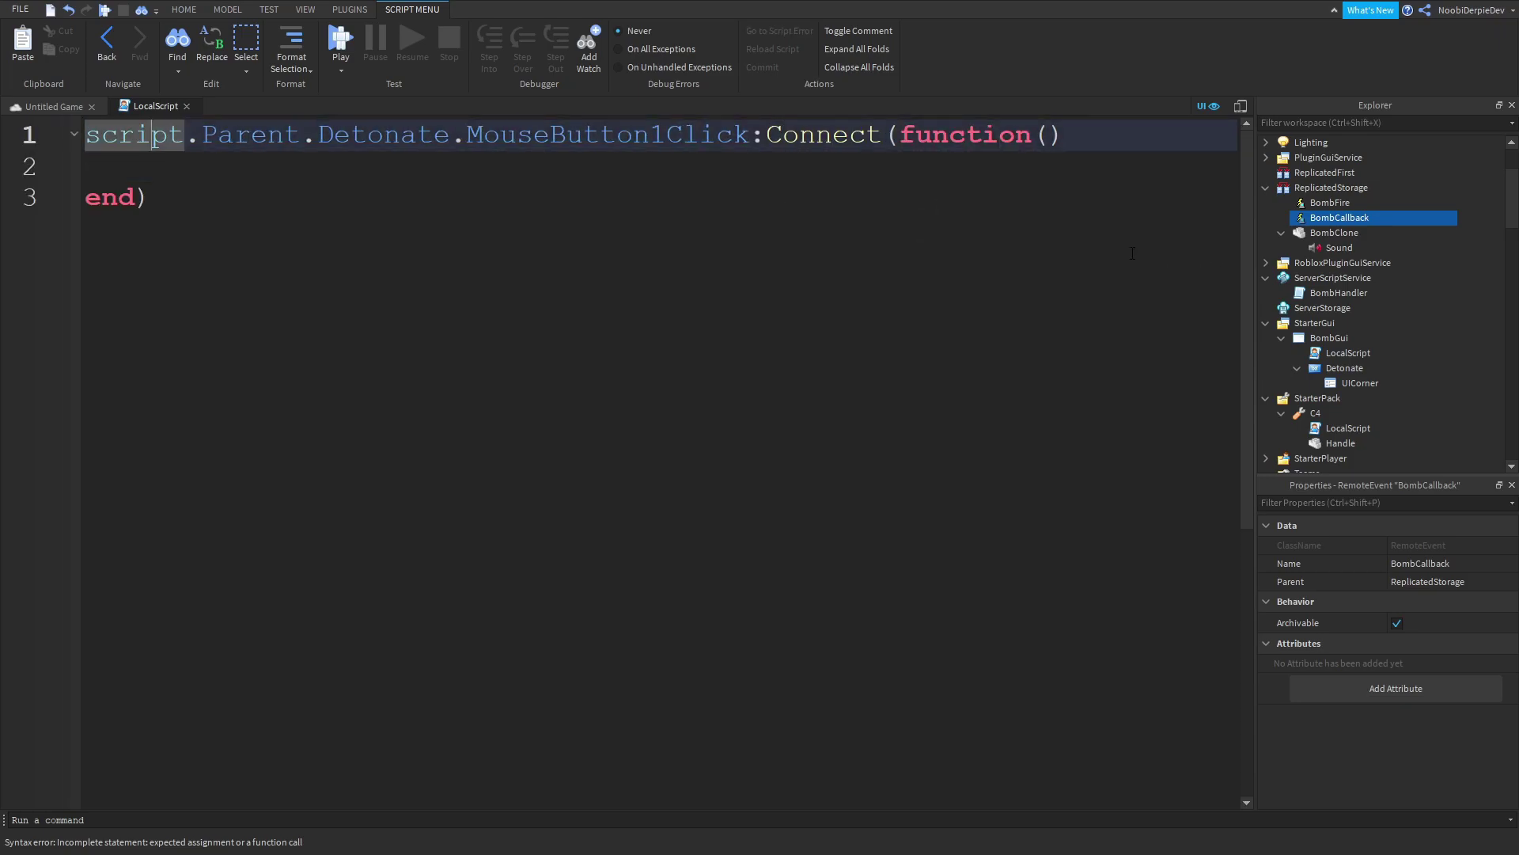
- Add "local player = game.Players.LocalPlayer" above the Detonate handler and place the cursor on its empty body line
key("Return")
key("Up")
type("local playe")
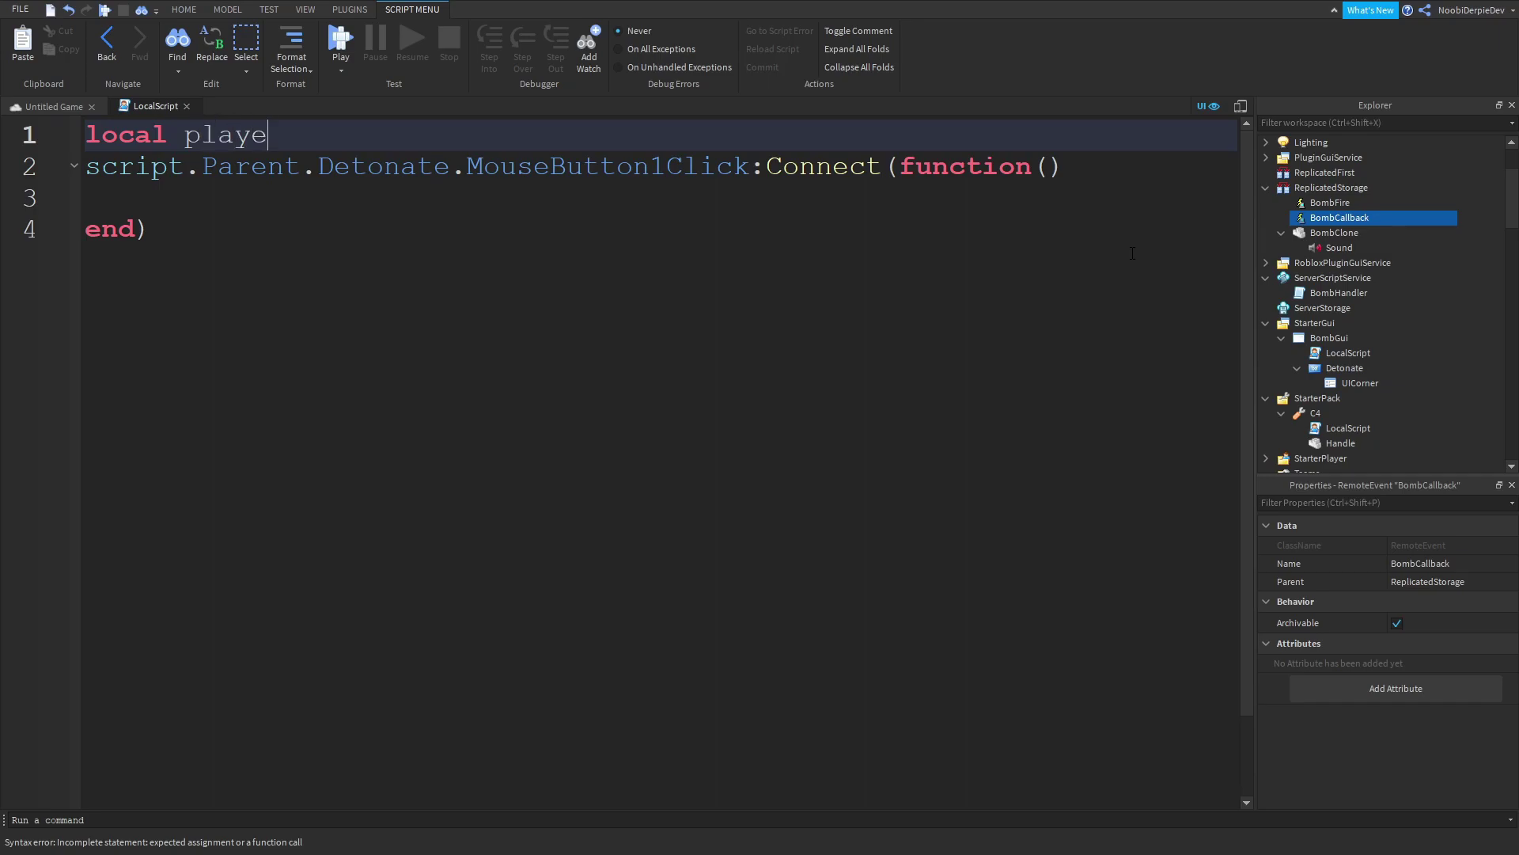
type("r = game.Players.LocalPlayer")
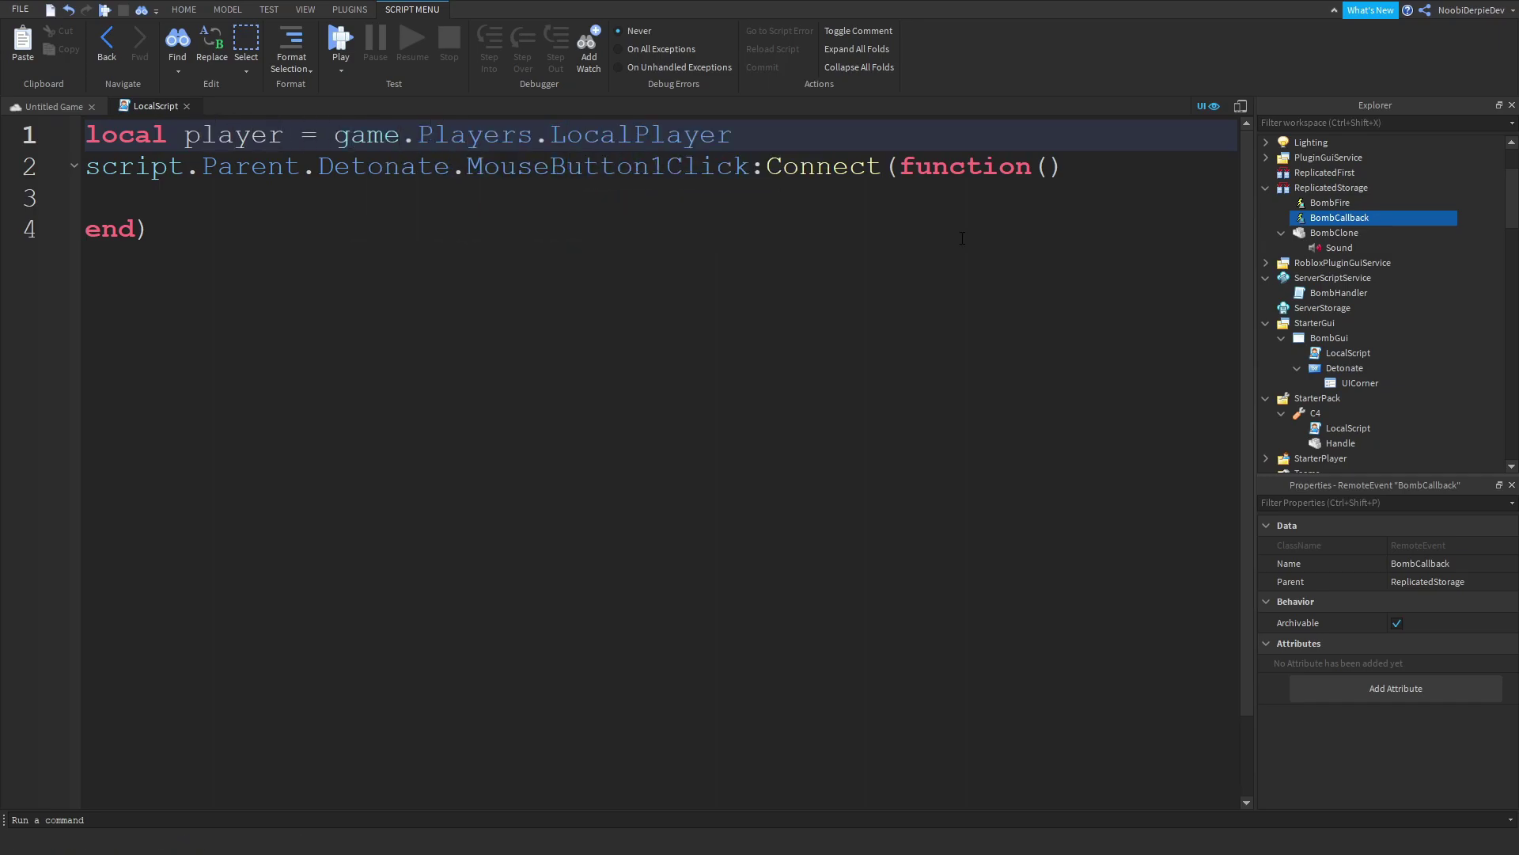
left_click(856, 202)
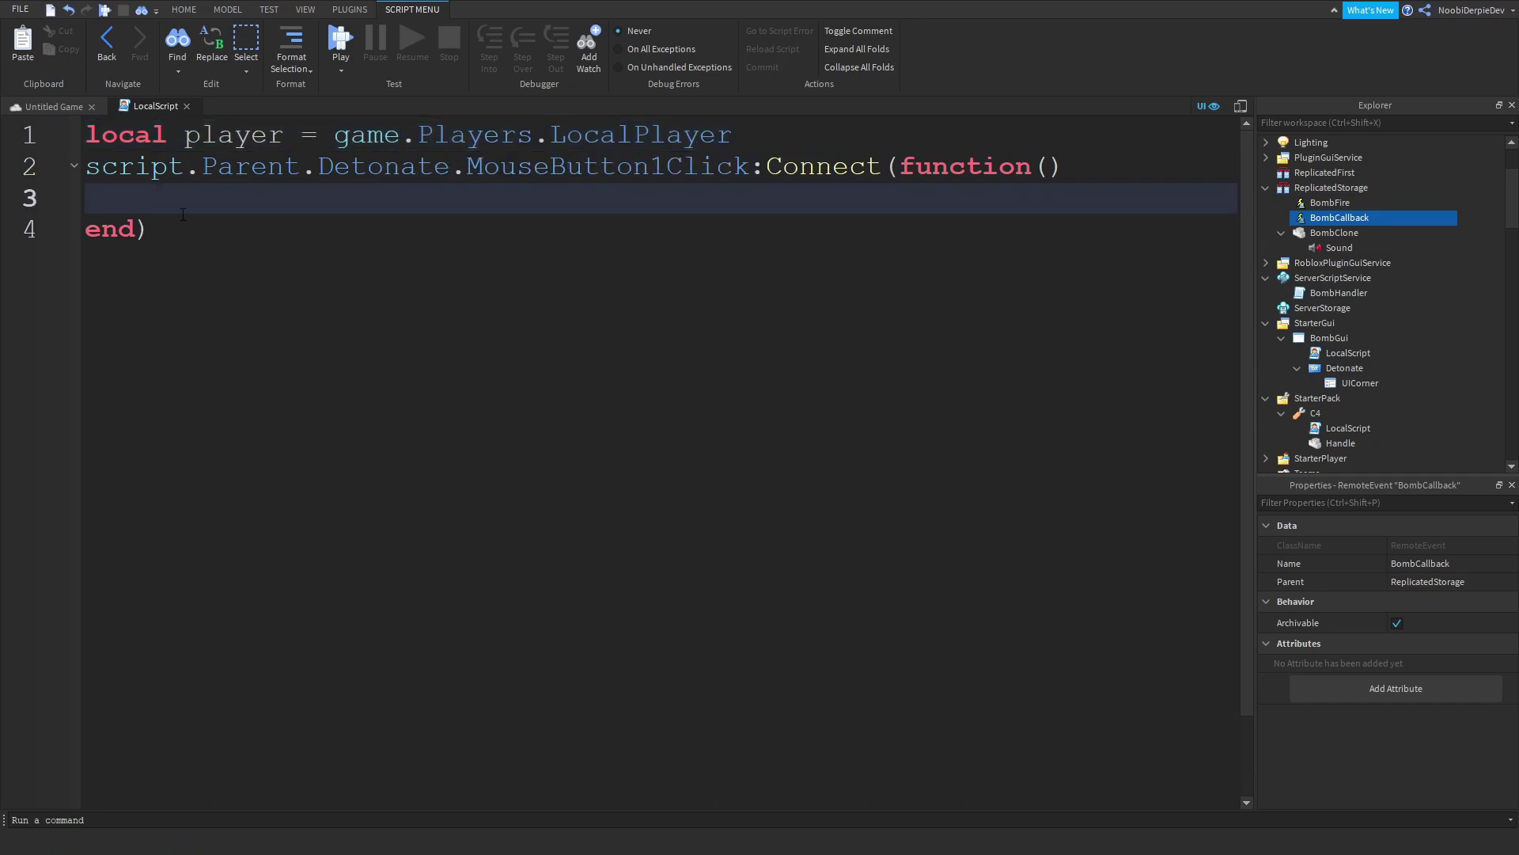
- Inside the Detonate click handler, add "game.ReplicatedStorage.BombCallback:FireServer(player)"
type("game.ReplicatedStorage")
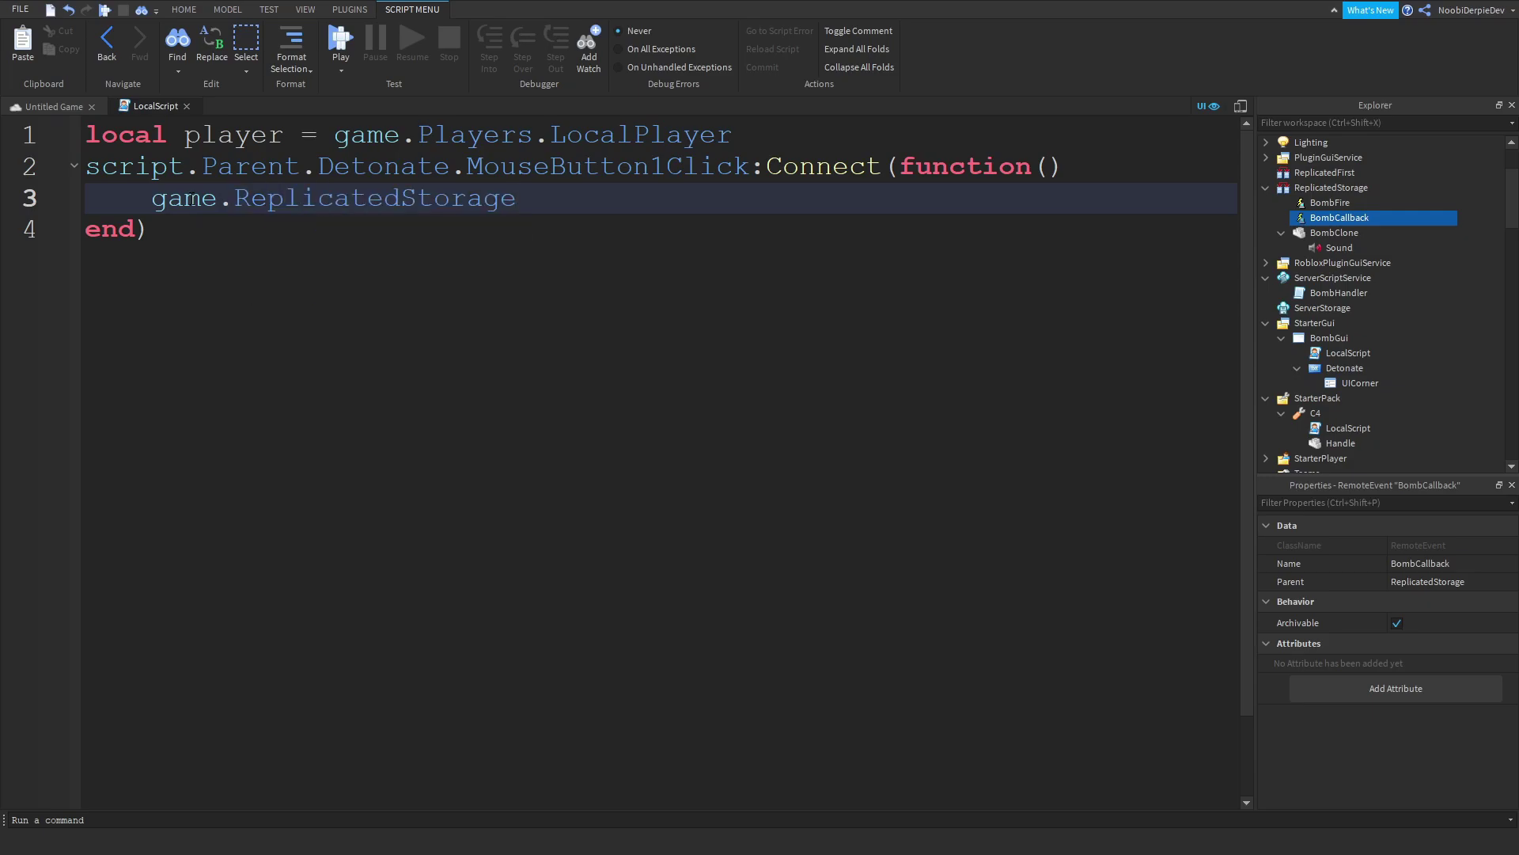
type(".Bomb")
key("Down")
key("Down")
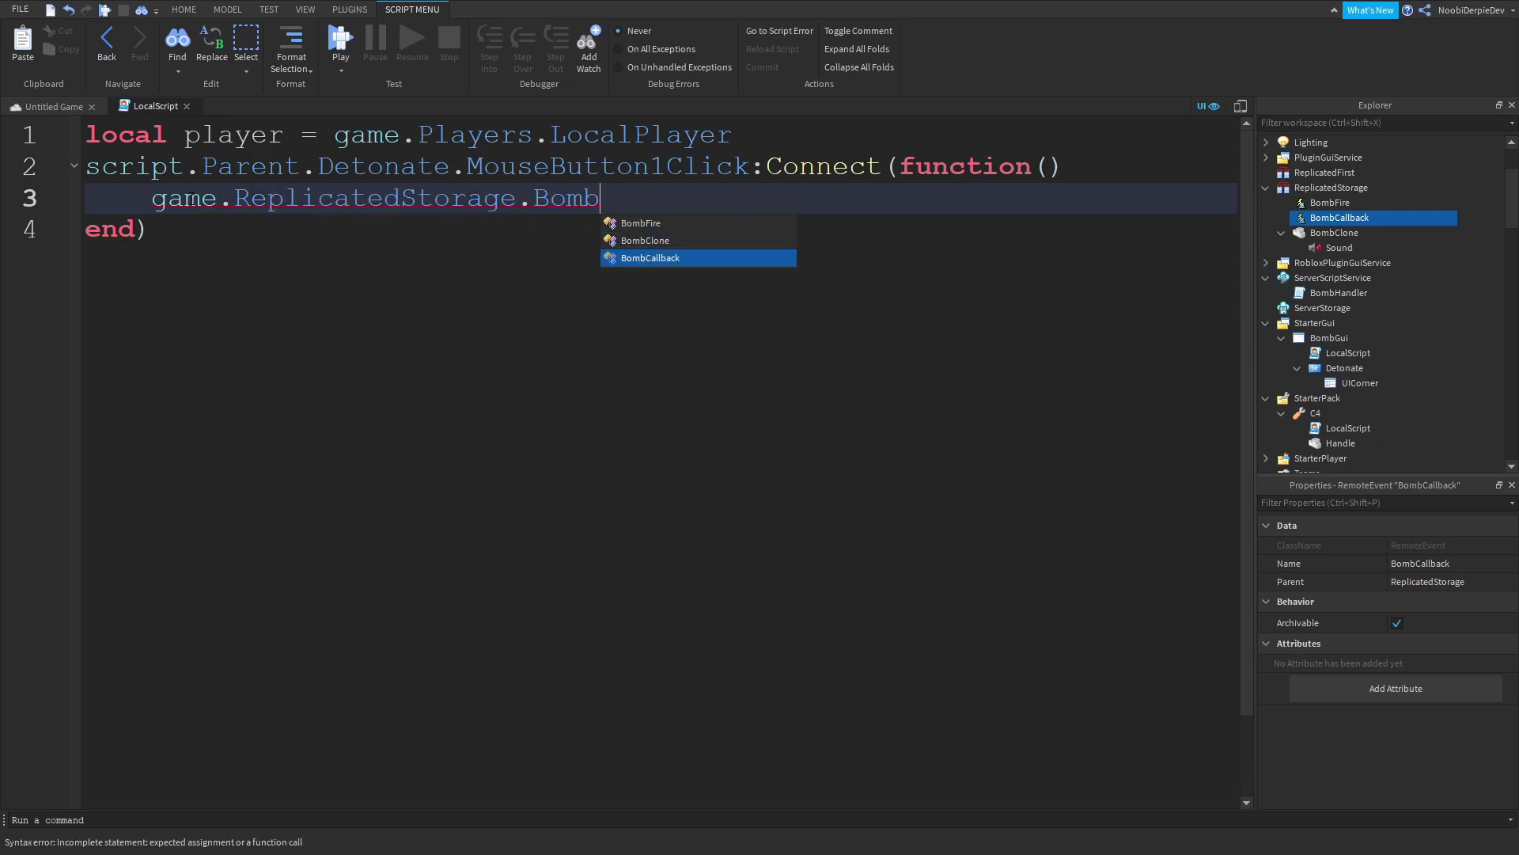
key("Tab")
type(":Fire")
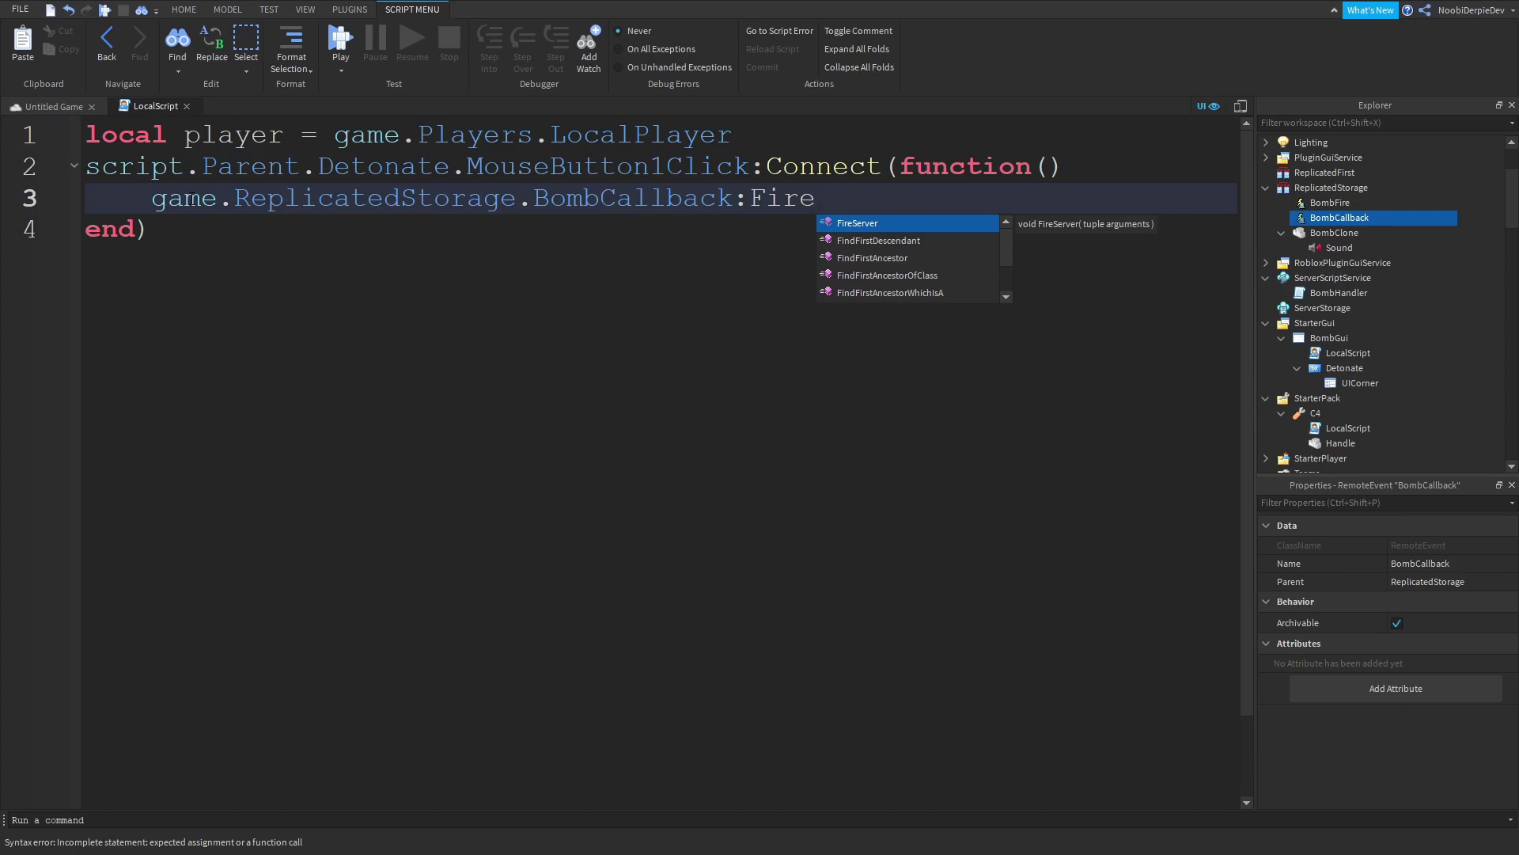
key("Tab")
type("(player)")
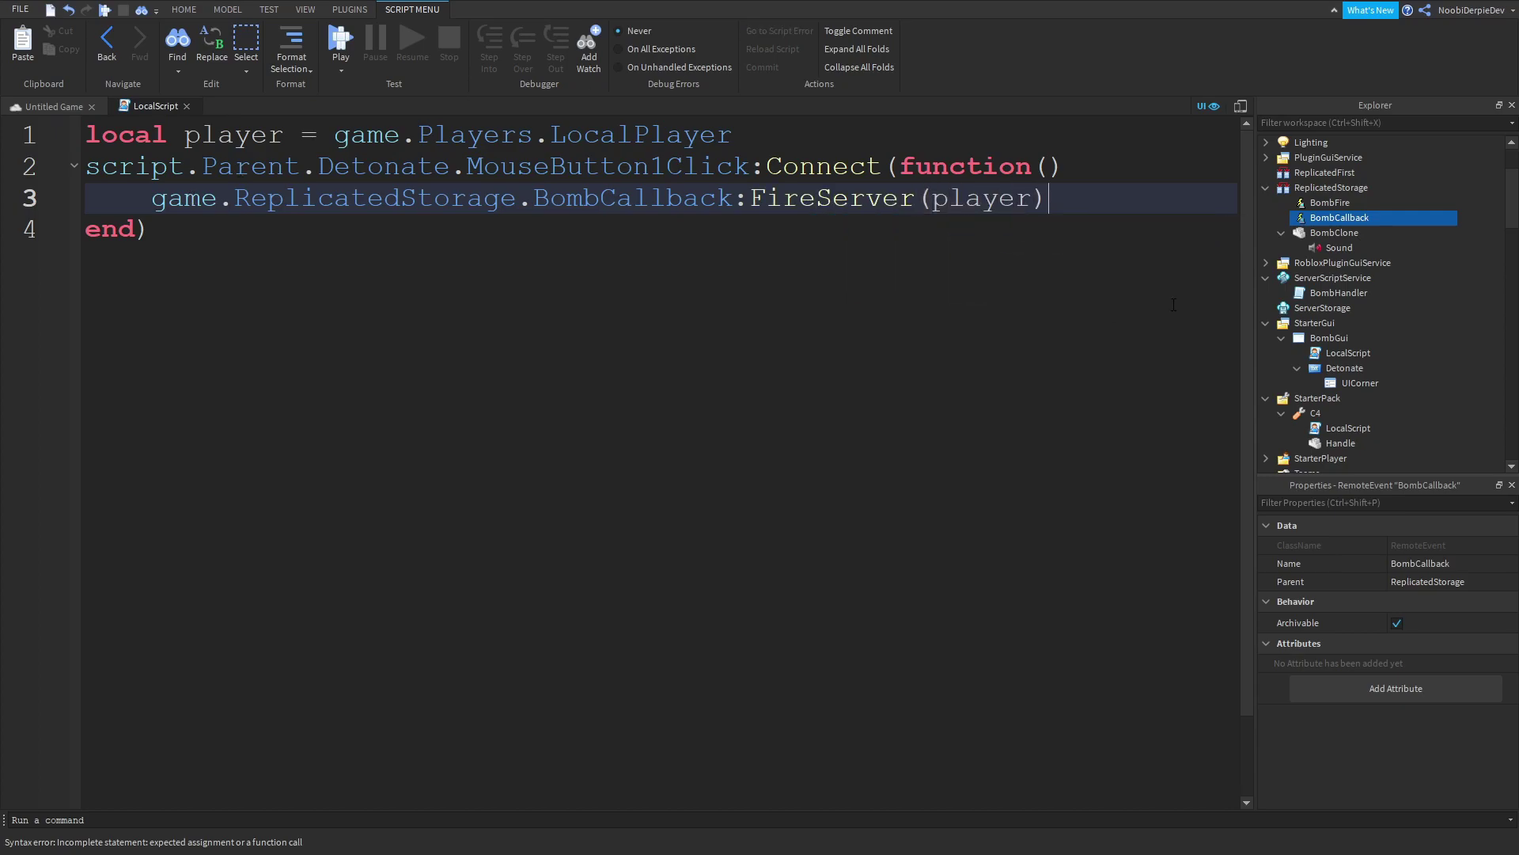
- Open the BombHandler script and add two blank lines below the closing "end)" of the BombFire handler
double_click(1289, 296)
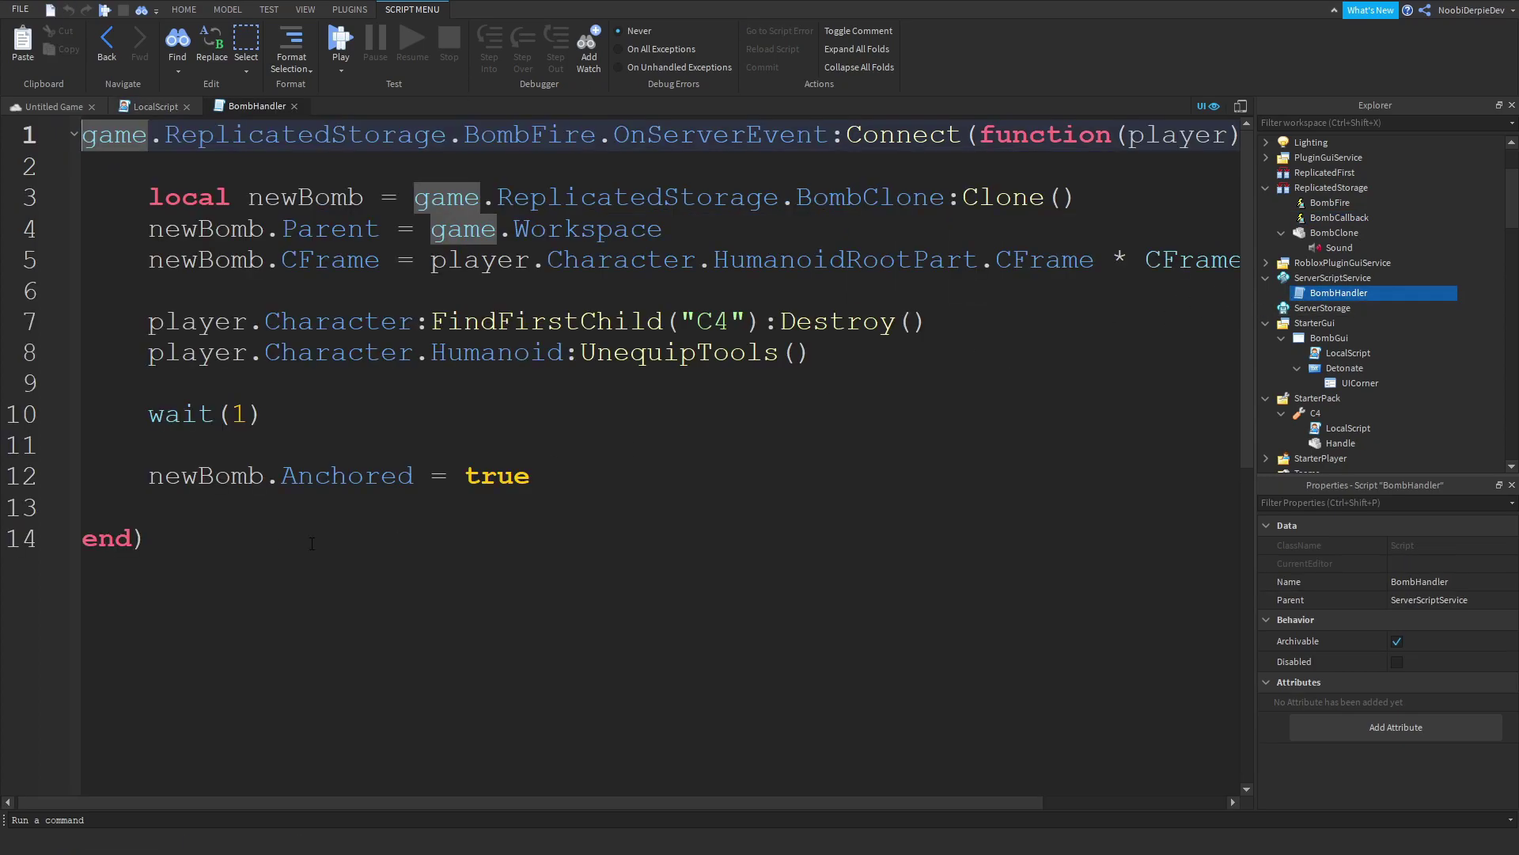
left_click(224, 543)
key("Return")
key("Return")
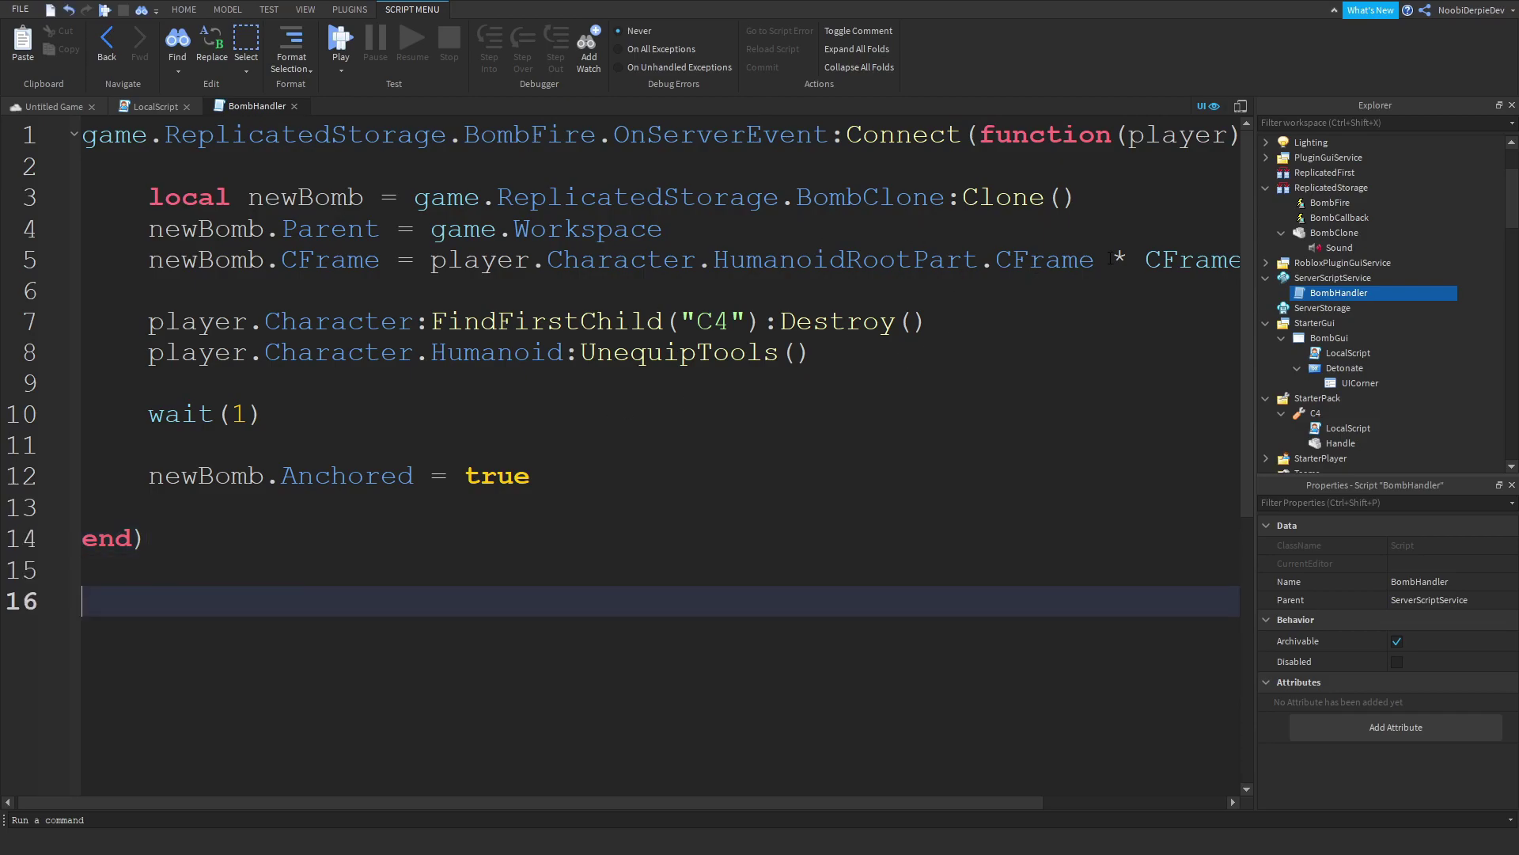
- Below the newBomb.Parent line, add the line newBomb.Name = player.Name.."Bomb"
left_click(713, 223)
key("Return")
type("newBomb.Name ==")
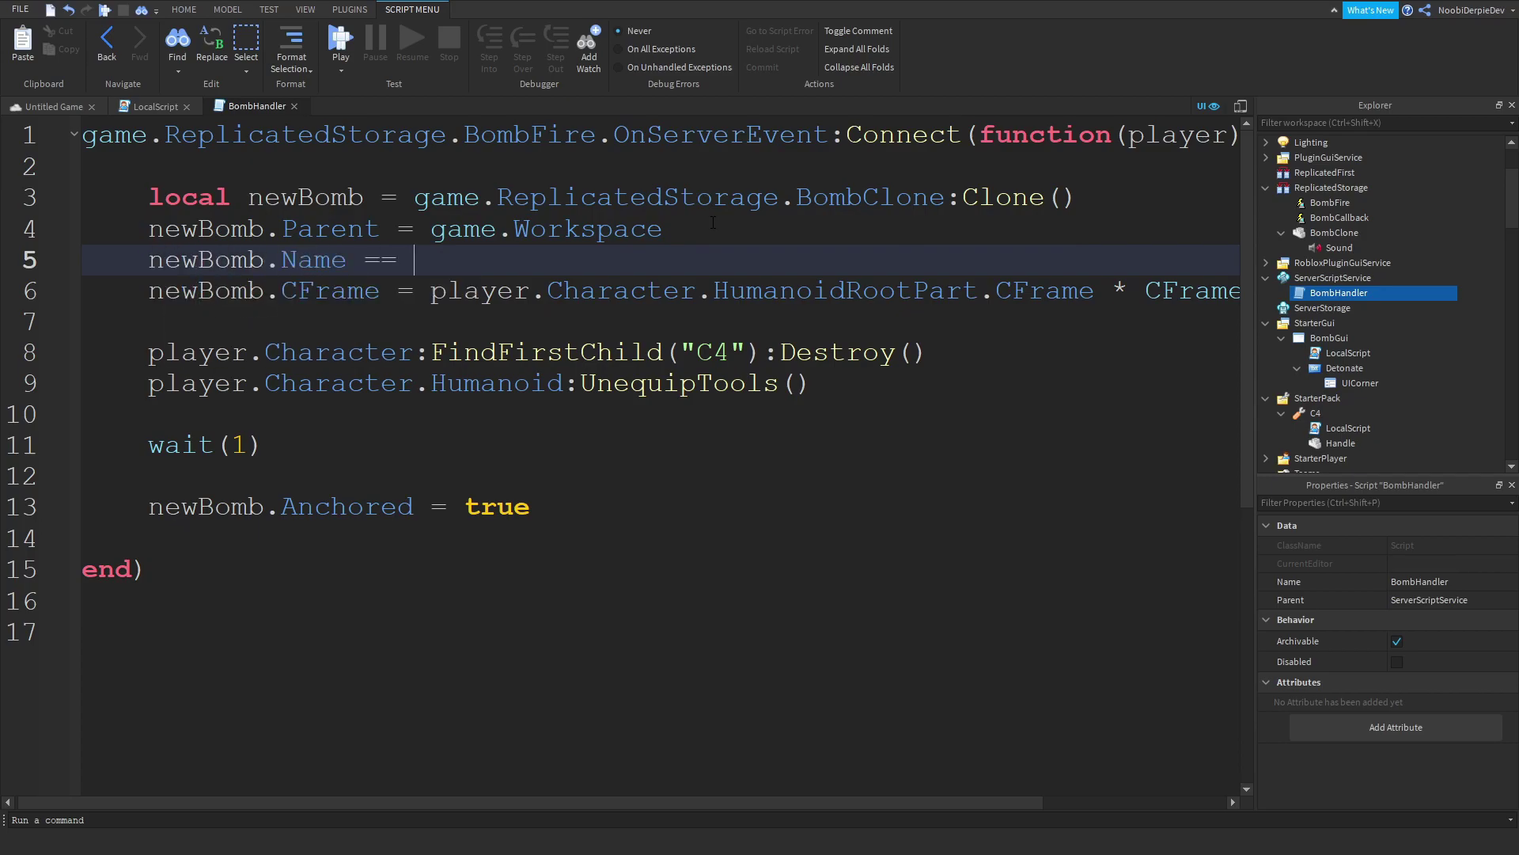
key("BackSpace")
type("player.Name..")
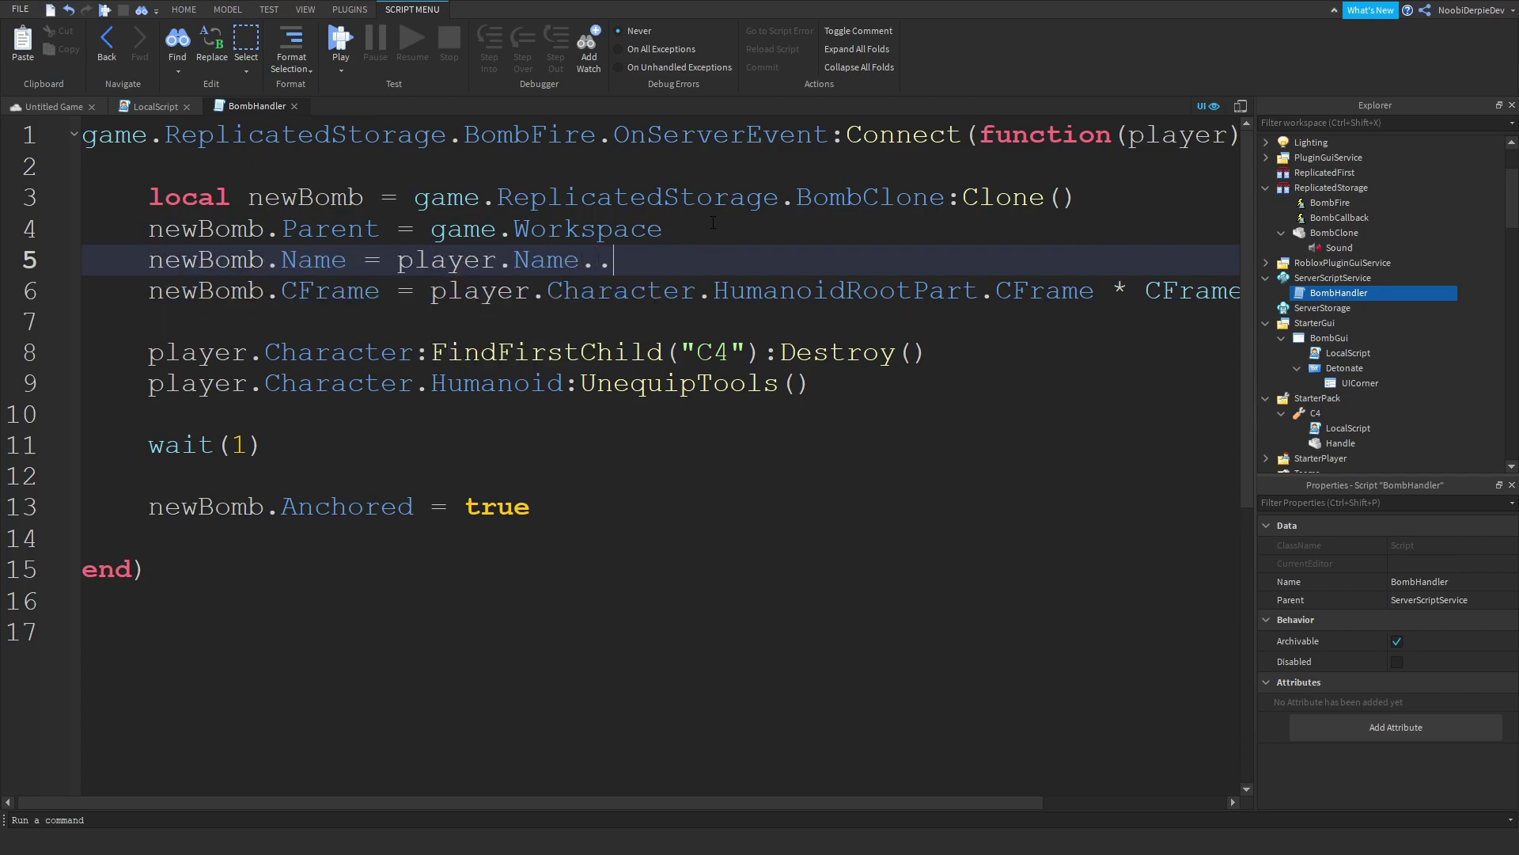
type("\"Bomb\"")
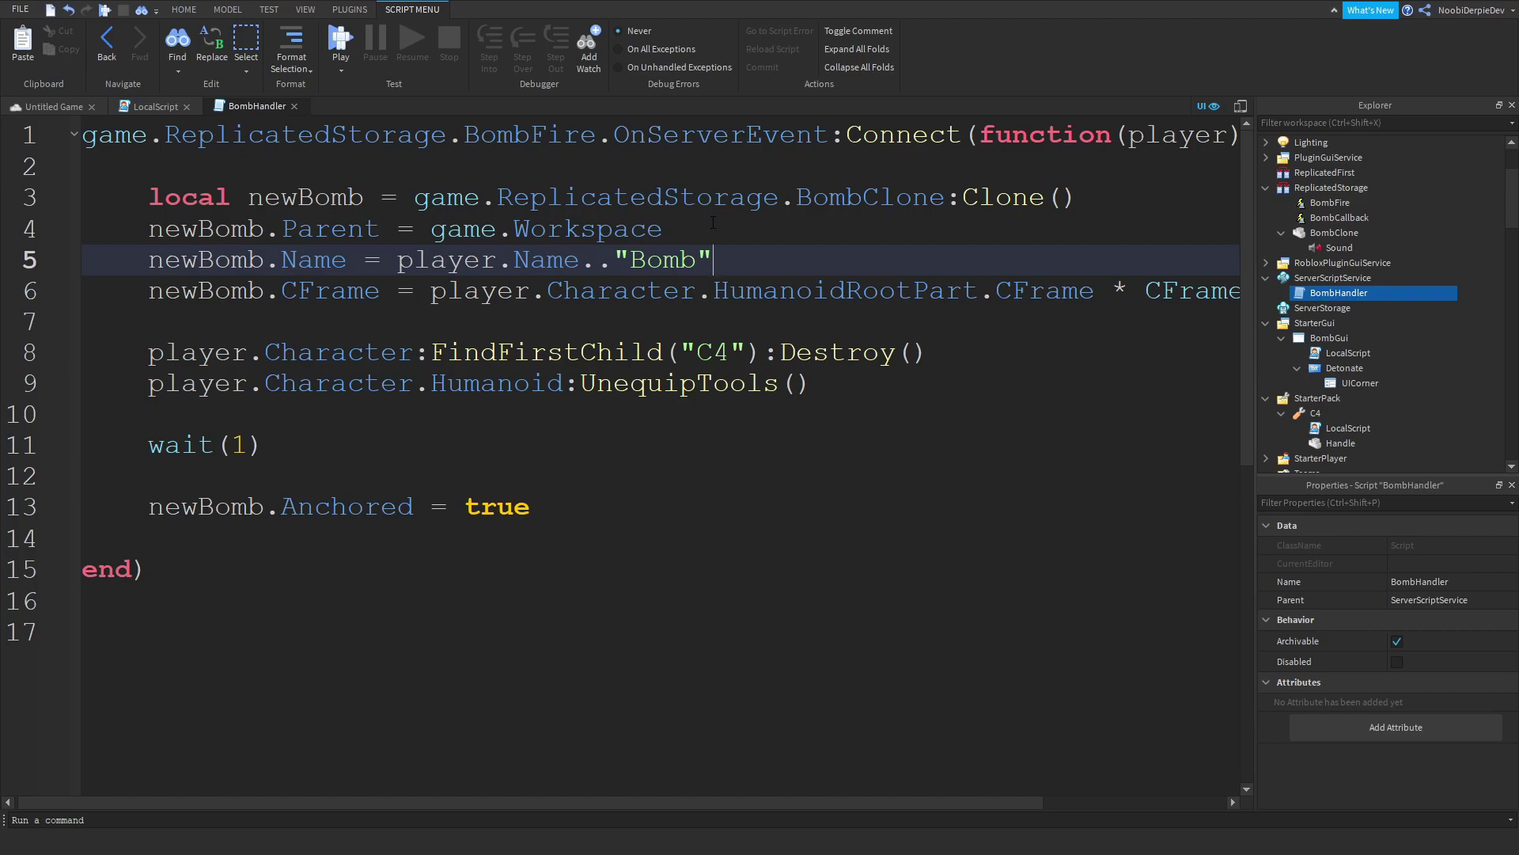
- Below the BombFire handler, add "game.ReplicatedStorage.BombCallback.OnServerEvent:Connect(function(player)" with its closing "end)"
left_click(183, 563)
key("Down")
key("Down")
type("game.ReplicatedStorage")
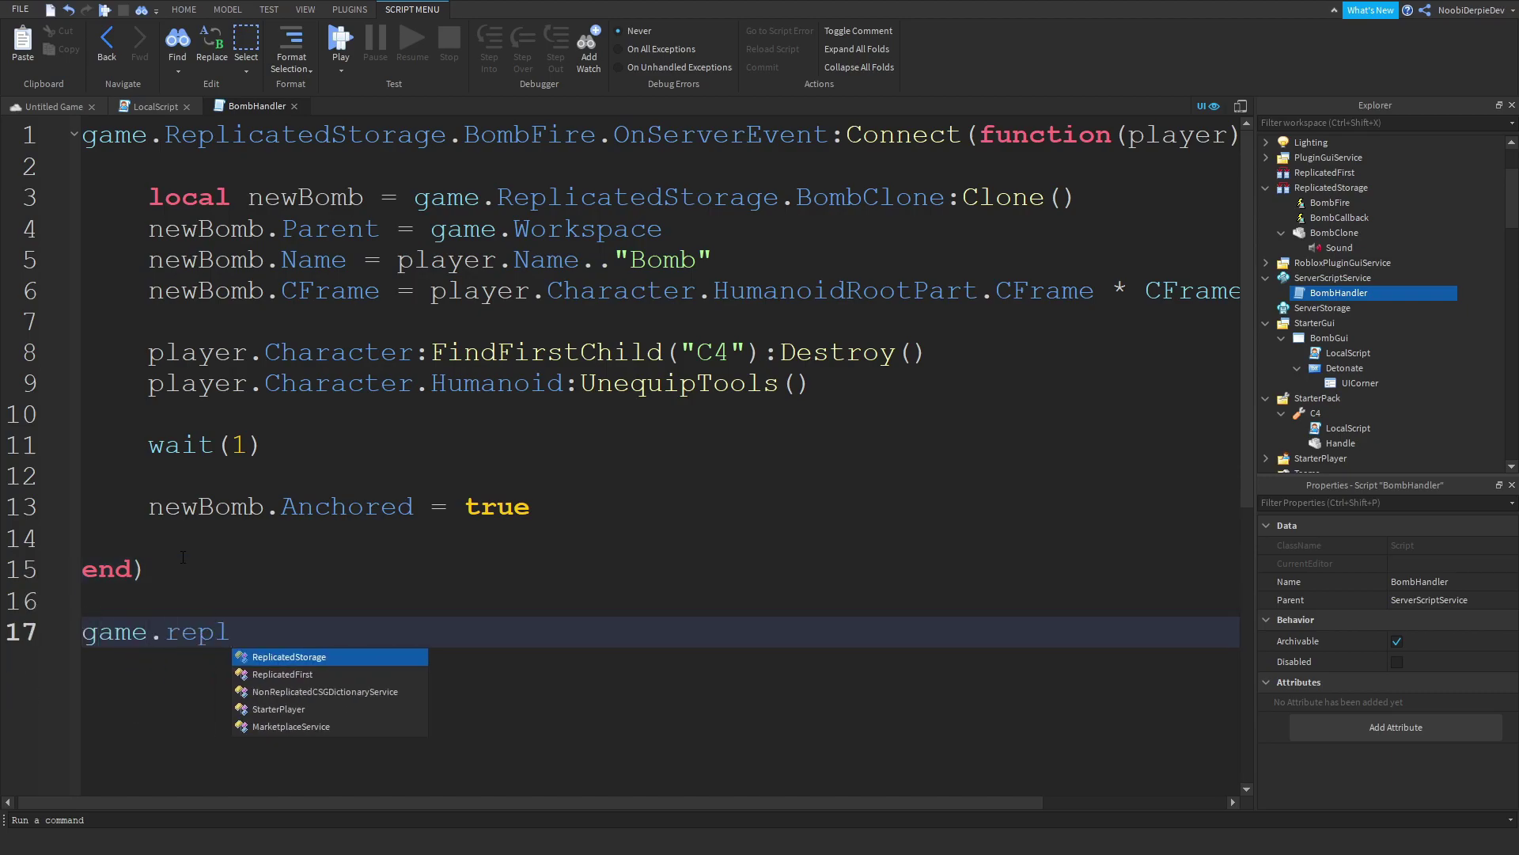
key("Tab")
type(".")
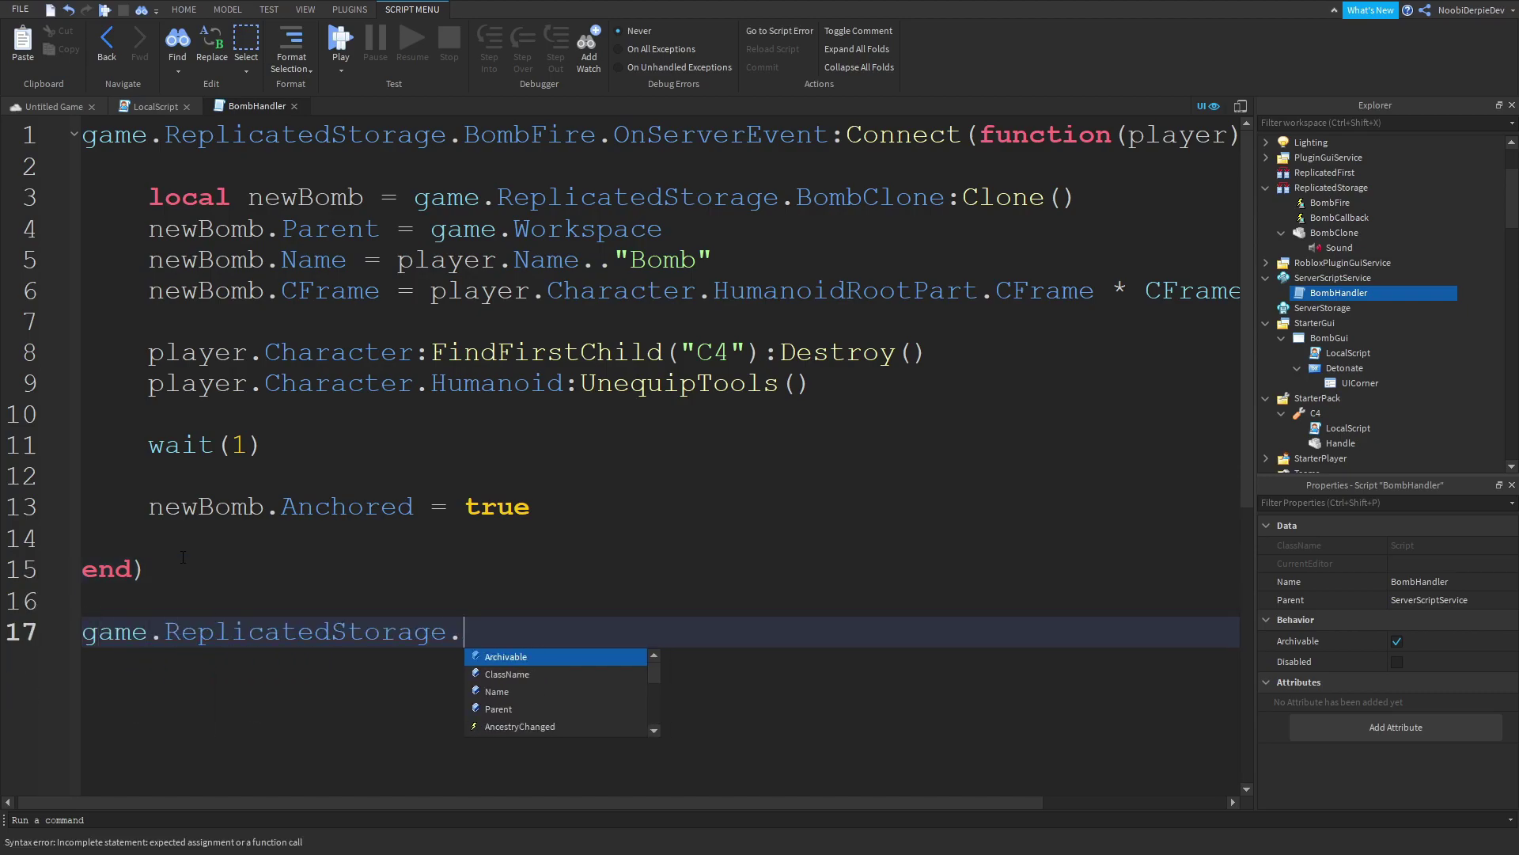
type("BombCallback")
key("Tab")
type(".on")
key("Tab")
type(":")
key("Tab")
type("function(player)")
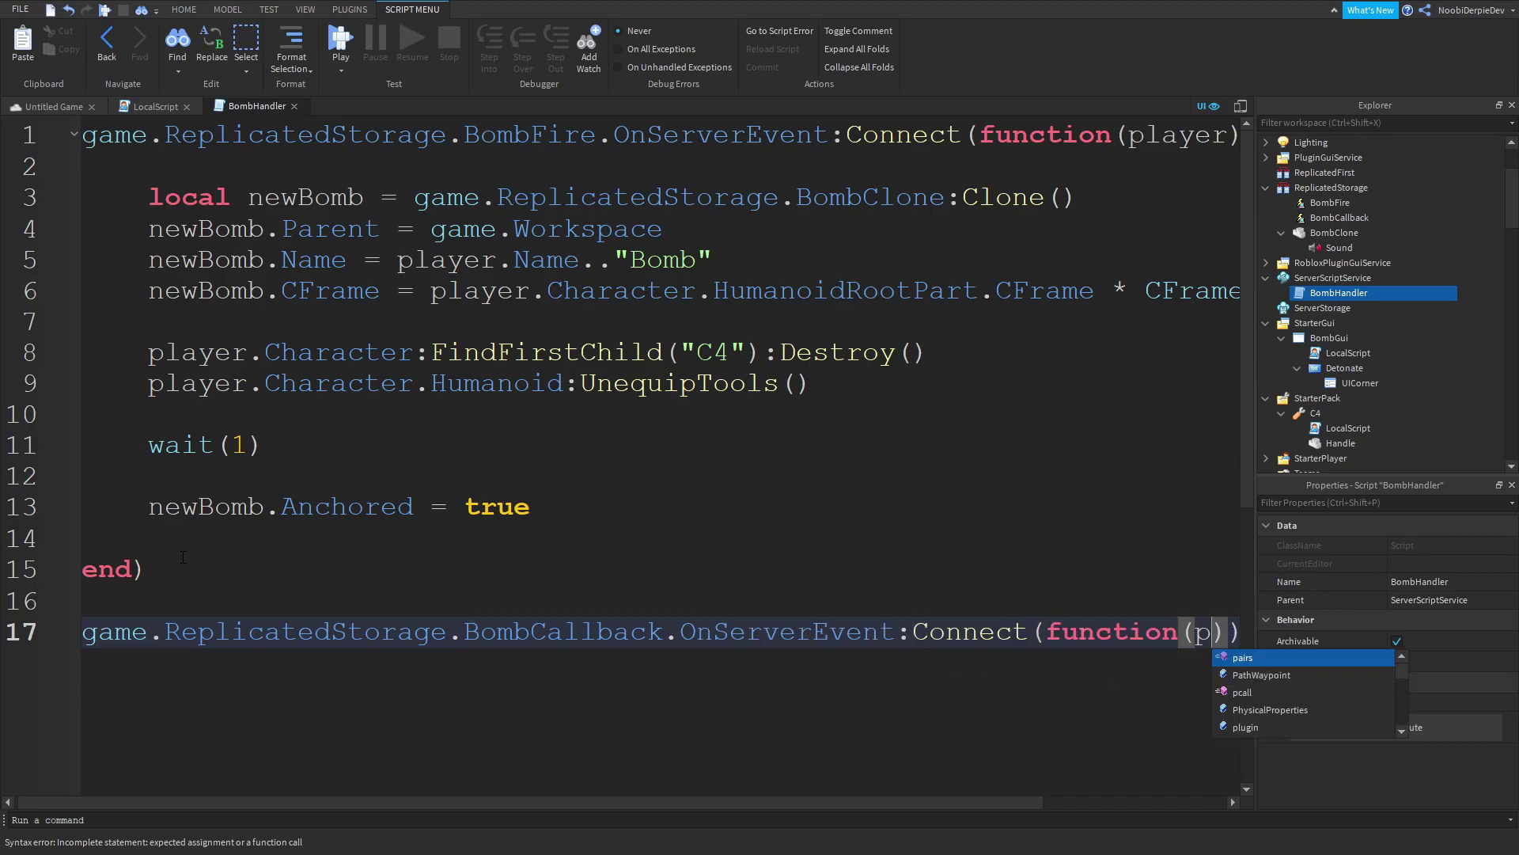
key("Return")
- Inside the BombCallback handler, add an if block: if game.Workspace:FindFirstChild(player.Name.."Bomb") then, closed by end
scroll(323, 458, "down", 3)
type("if game.wo")
key("Tab")
type(":Fin")
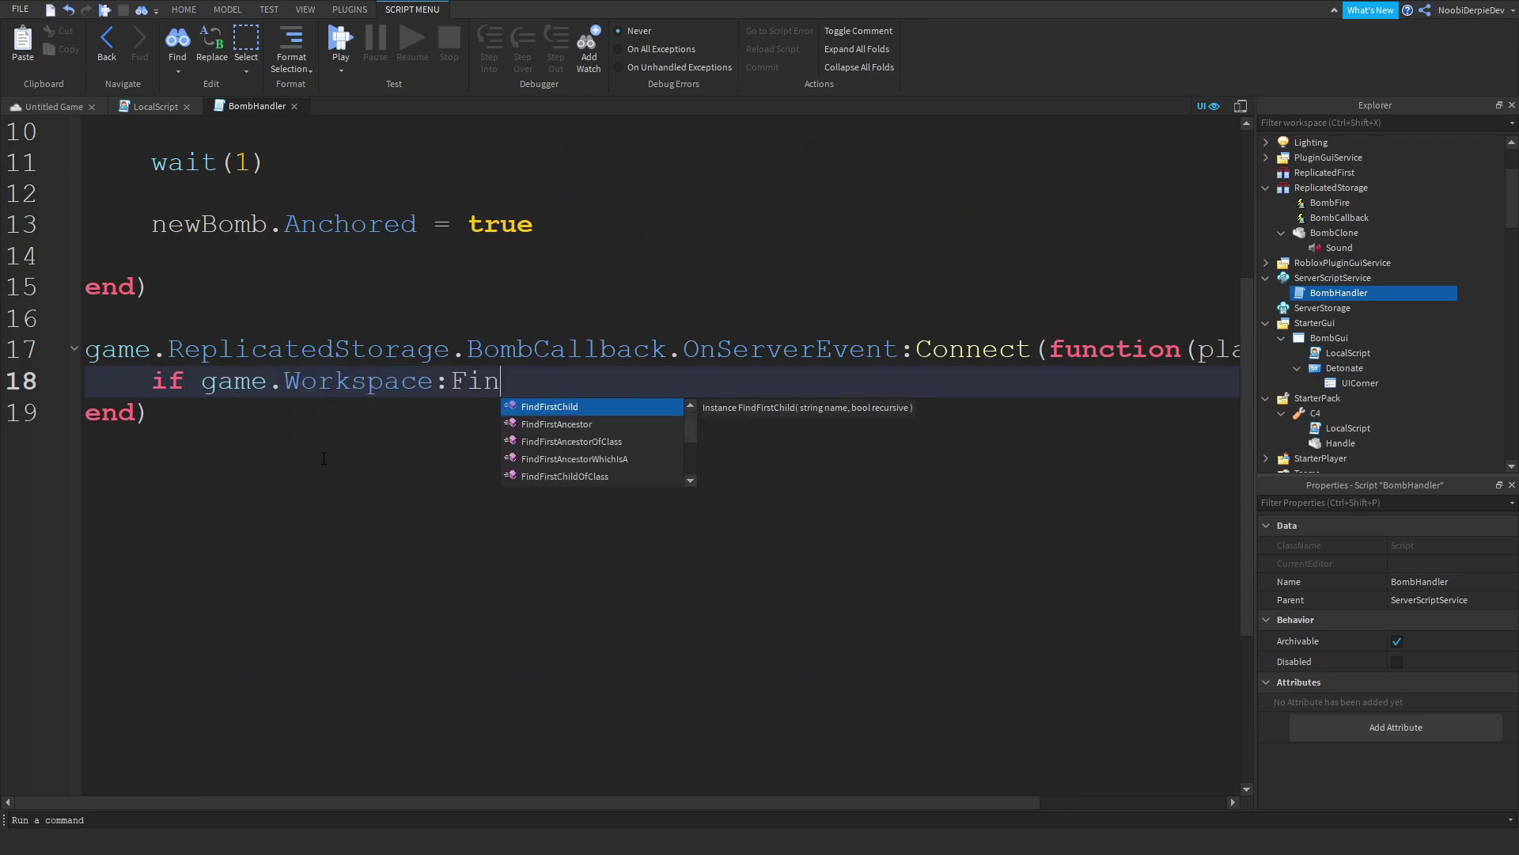
key("Tab")
type("player.N")
type("ame..\"Bom")
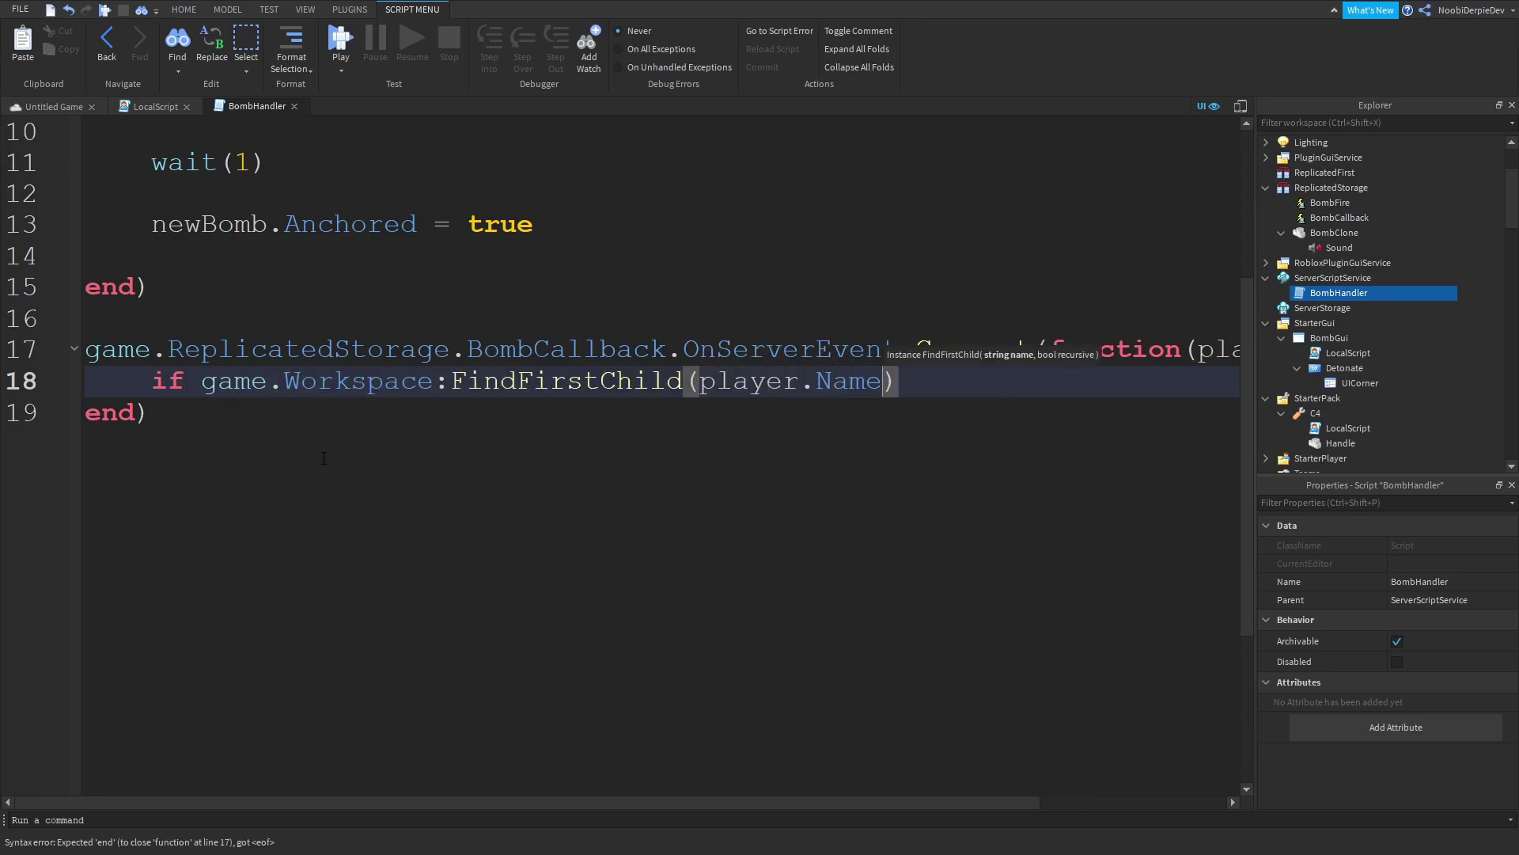
type("b\")")
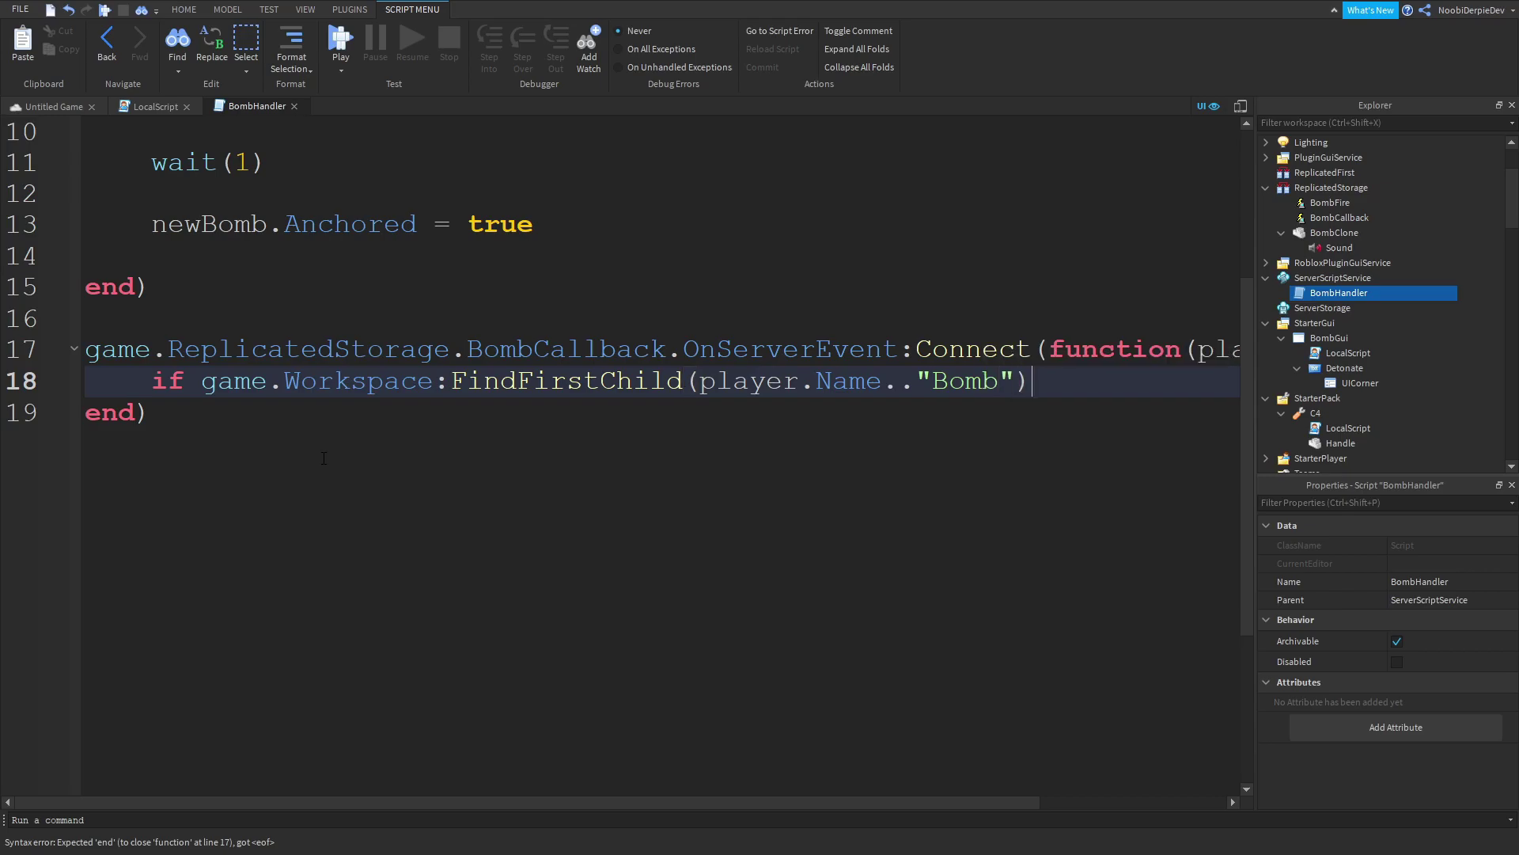
type(" then")
key("Return")
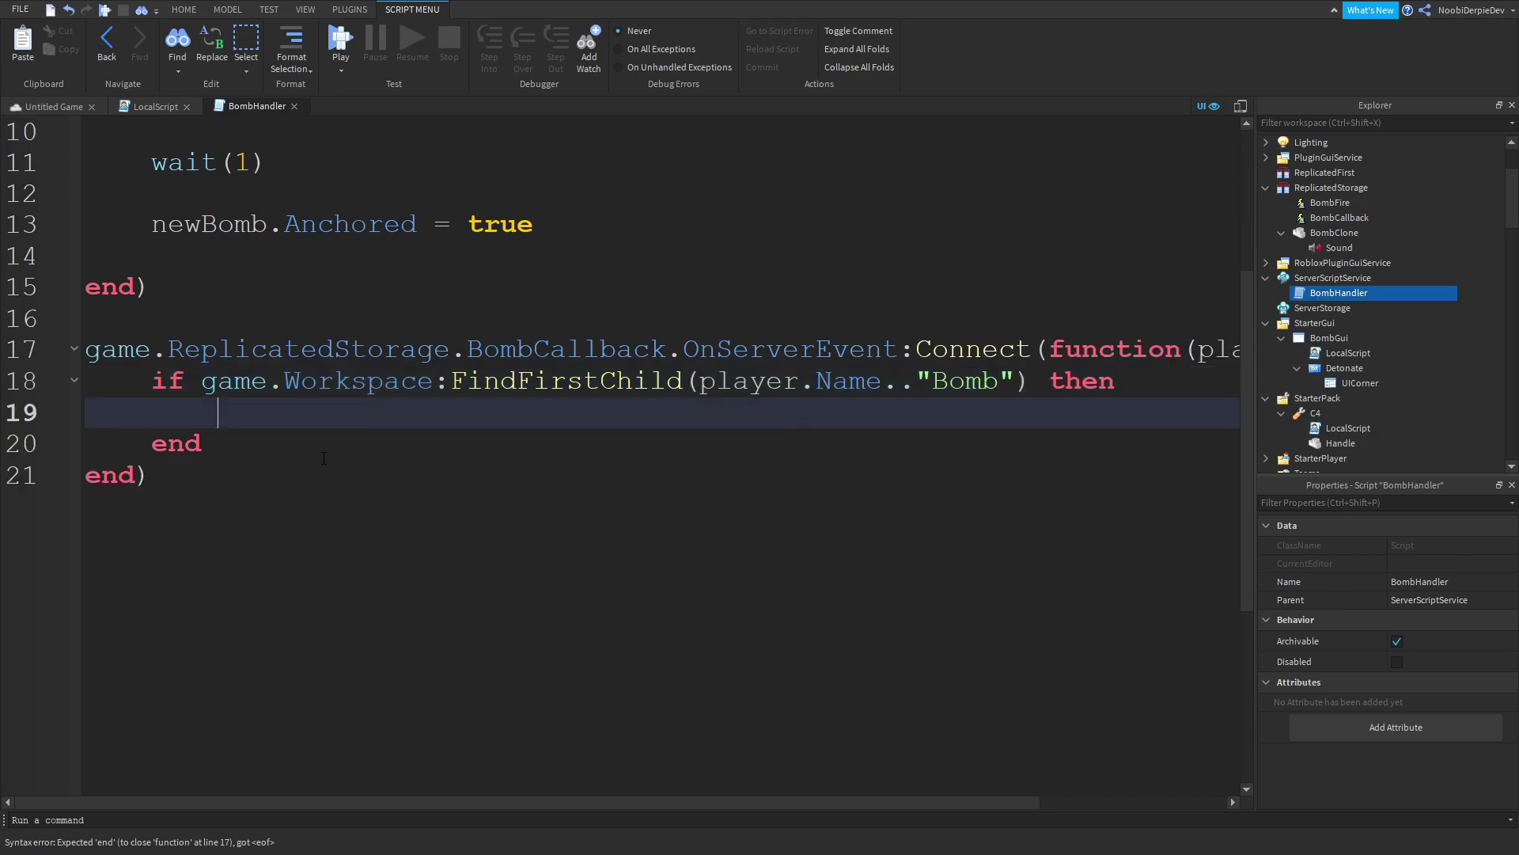
- Copy the if block from the BombCallback handler to the start of the BombFire handler, above the newBomb declaration
scroll(324, 459, "up", 3)
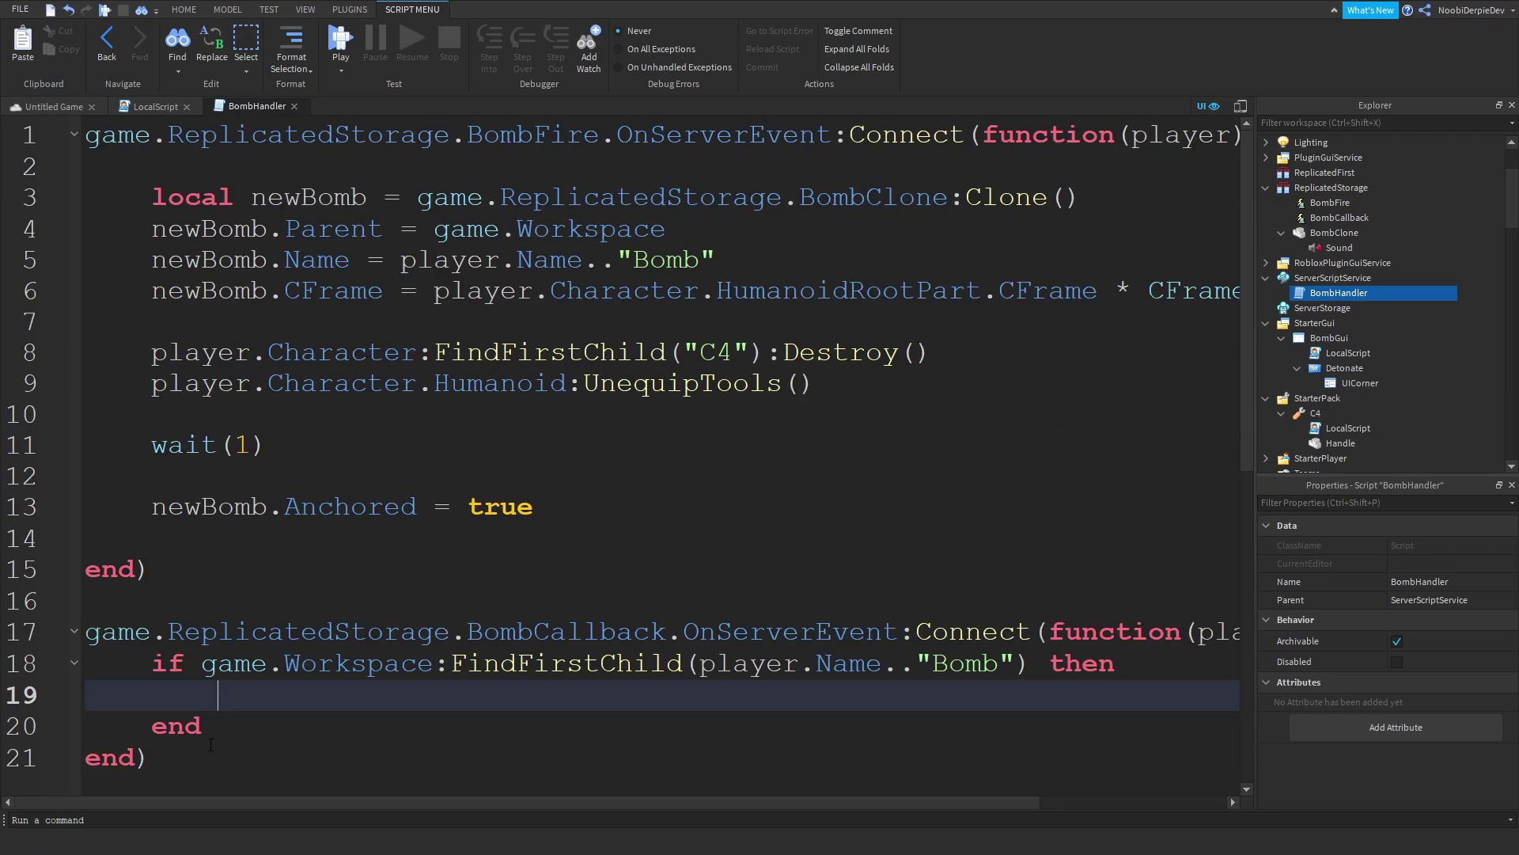
left_click_drag(204, 728, 152, 663)
key("ctrl+c")
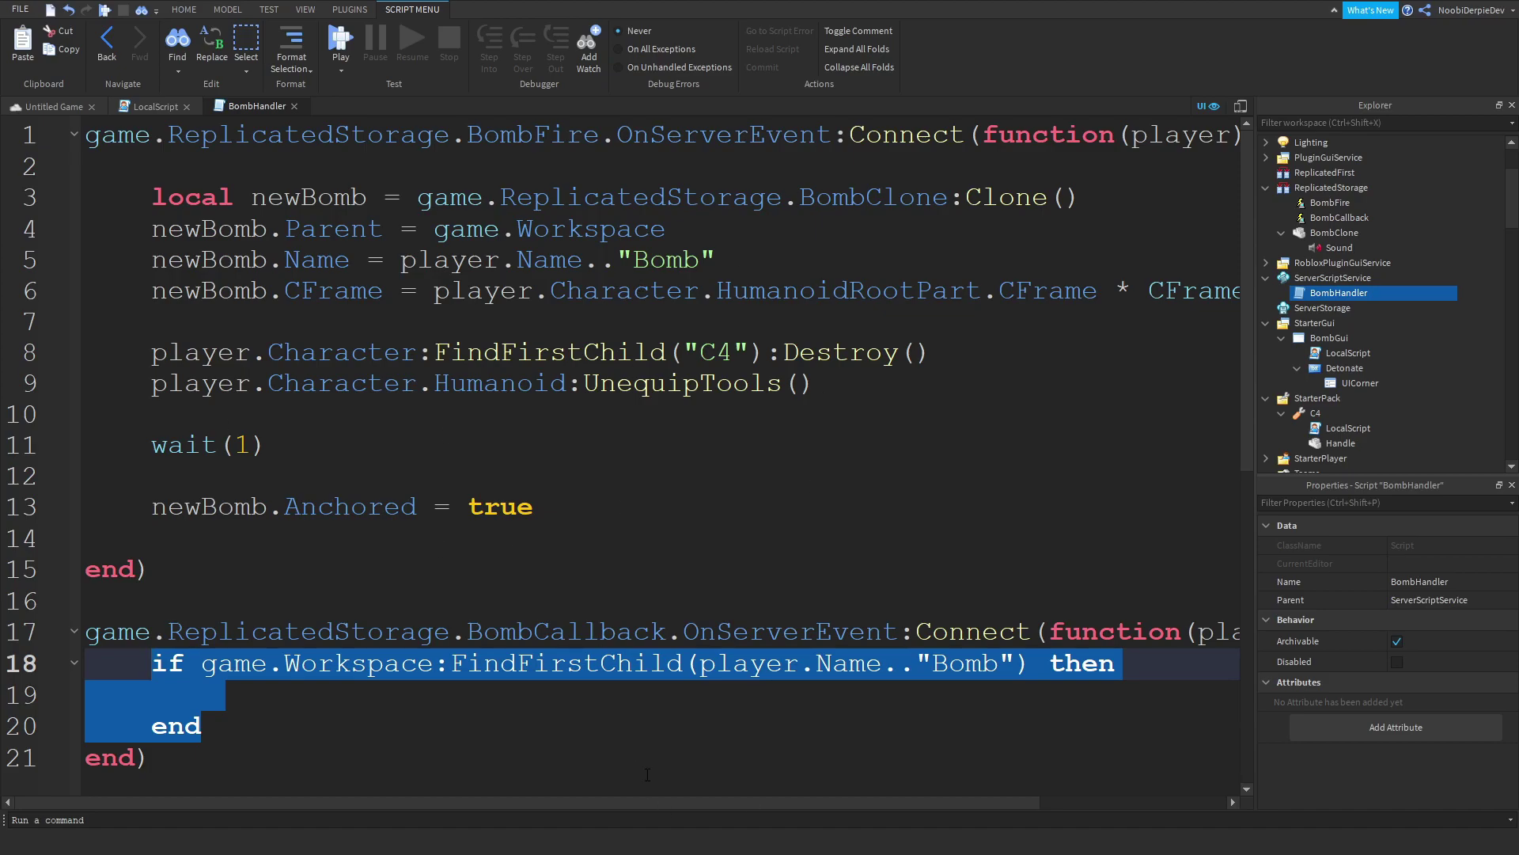
left_click_drag(666, 803, 793, 802)
left_click(1137, 141)
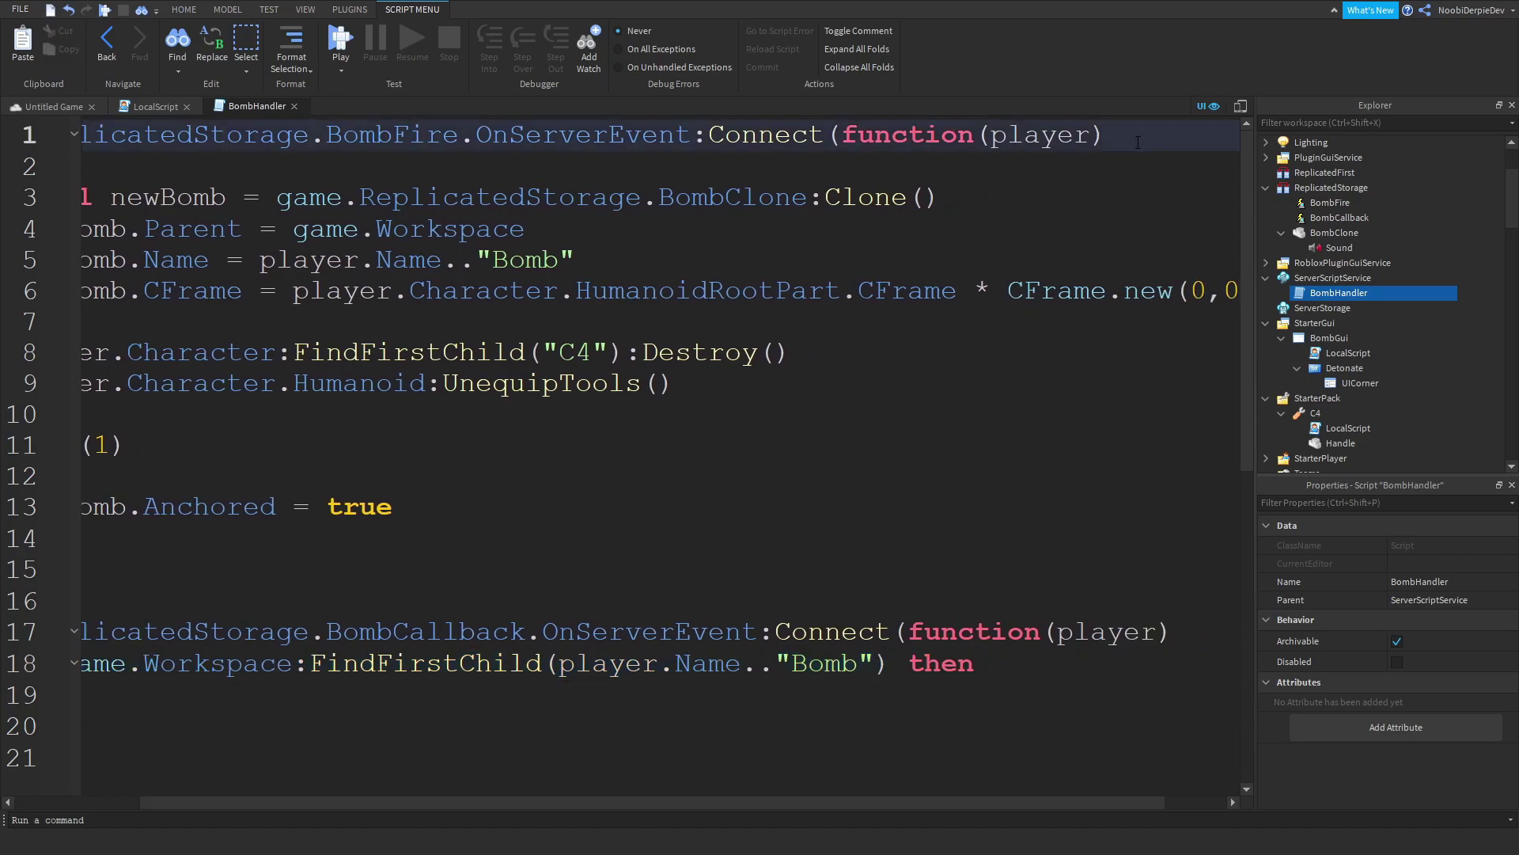
key("Return")
key("Return")
key("ctrl+v")
- Cut the bomb-placing lines, from the newBomb declaration to newBomb.Anchored = true, and remove the leftover blank lines
left_click_drag(557, 632, 86, 320)
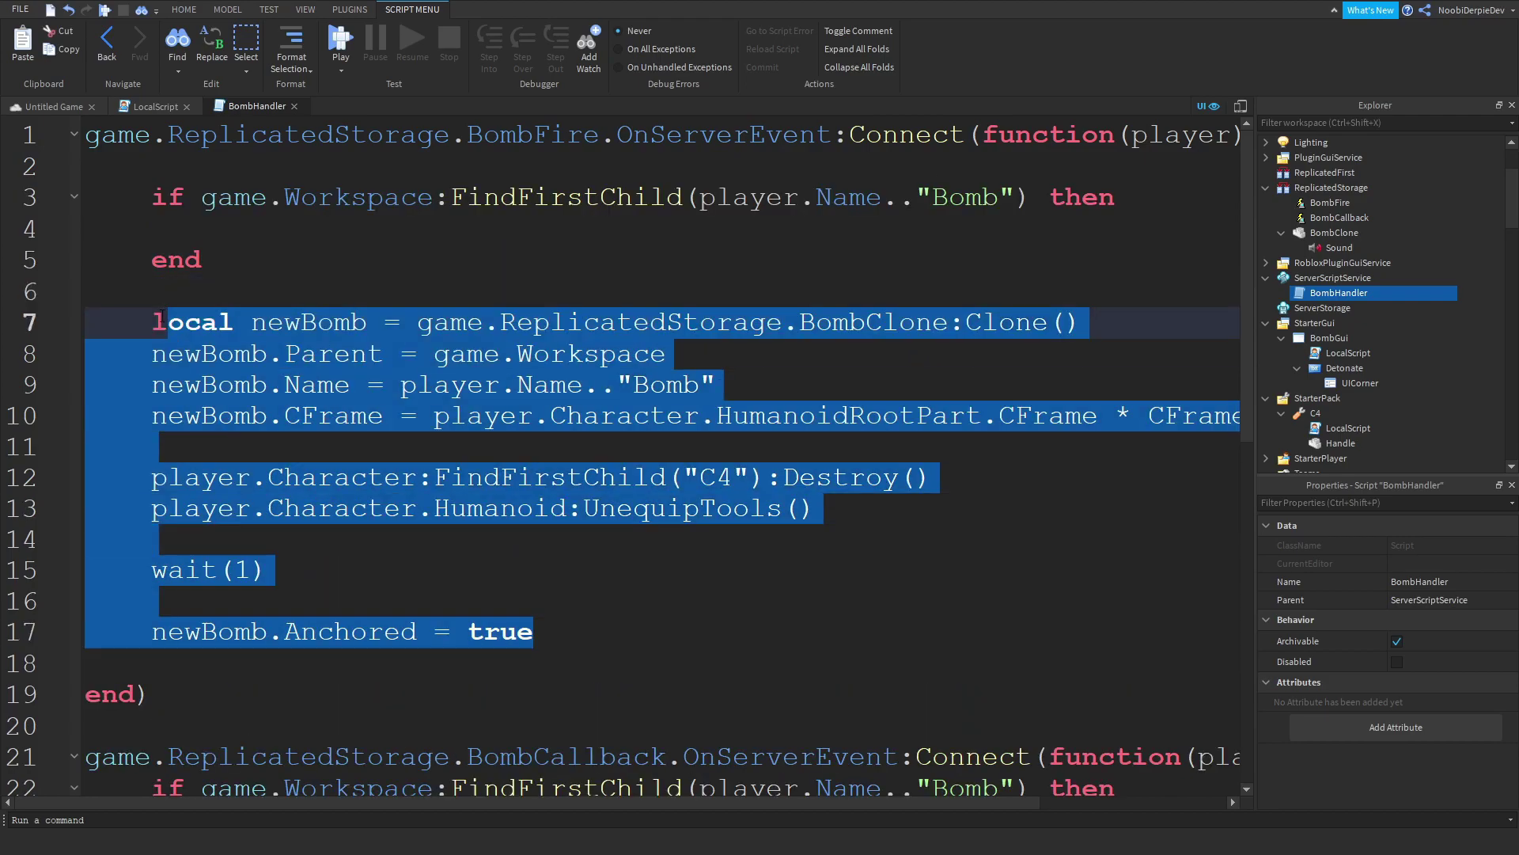
key("BackSpace")
key("BackSpace")
key("BackSpace")
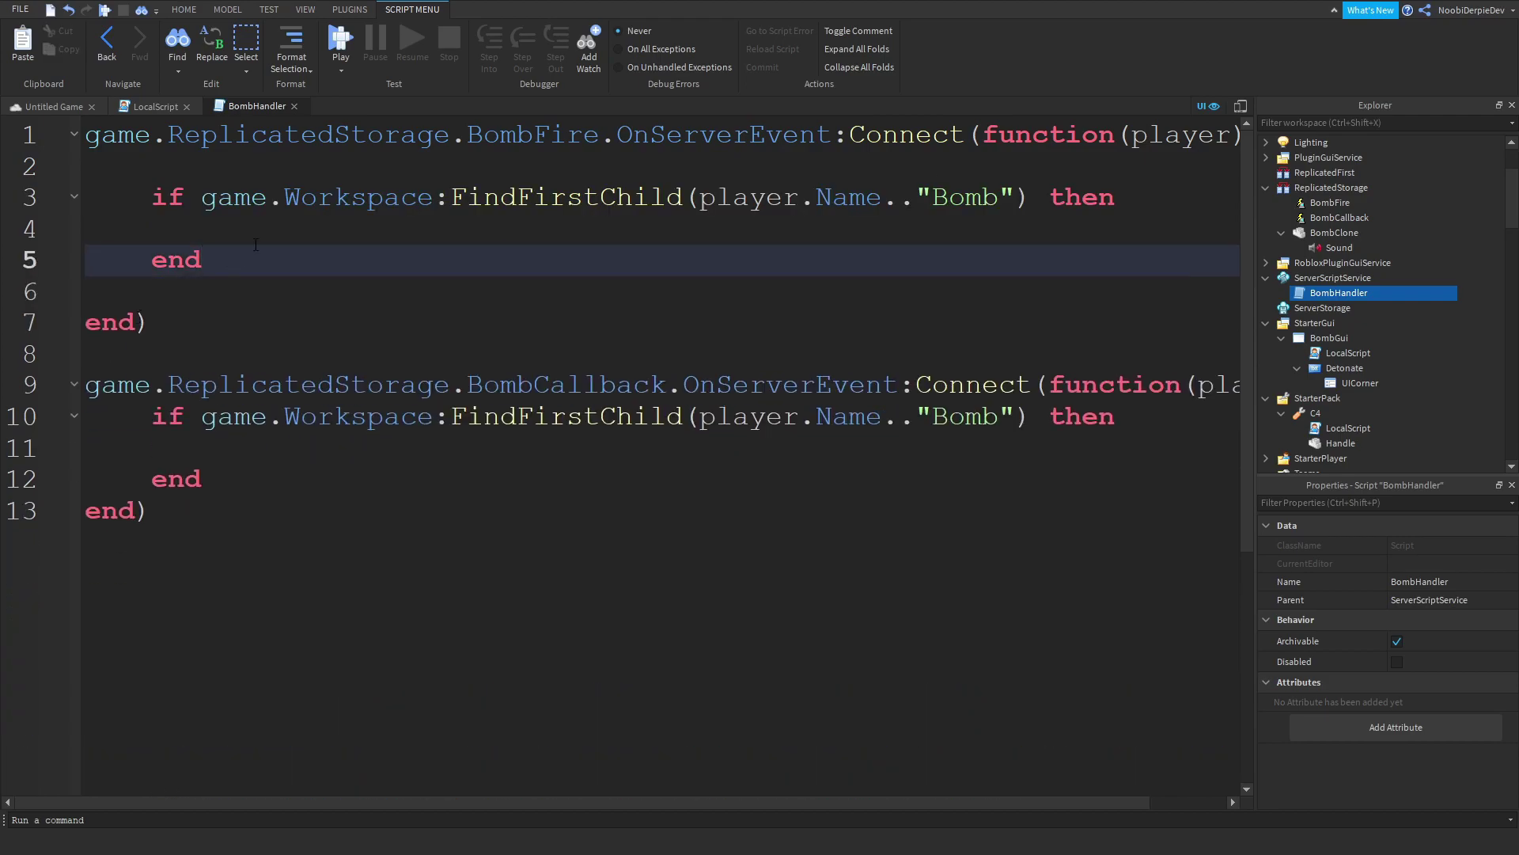
- In the BombFire handler's if block, add the comment "--nothing" followed by an "else" branch
left_click(266, 229)
type("--")
key("Tab")
key("Tab")
type("--nothing")
key("Return")
type("else")
- Paste the cut bomb-placing code into the else branch of the BombFire handler
key("Return")
key("ctrl+v")
left_click_drag(198, 262, 600, 601)
left_click(566, 539)
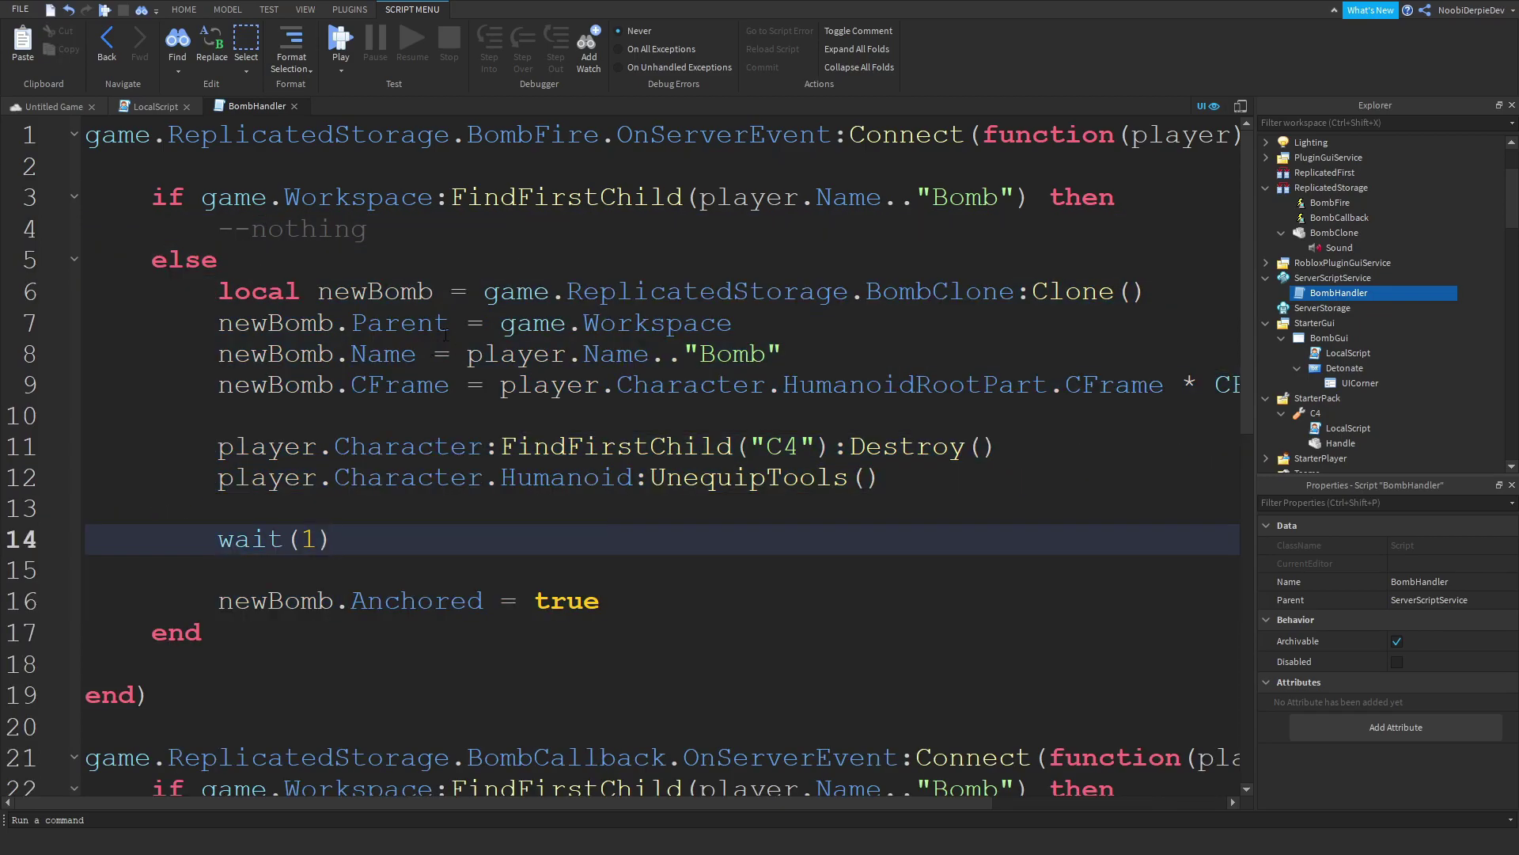
- Place the cursor on the empty line inside the BombCallback handler's if block
scroll(446, 336, "down", 3)
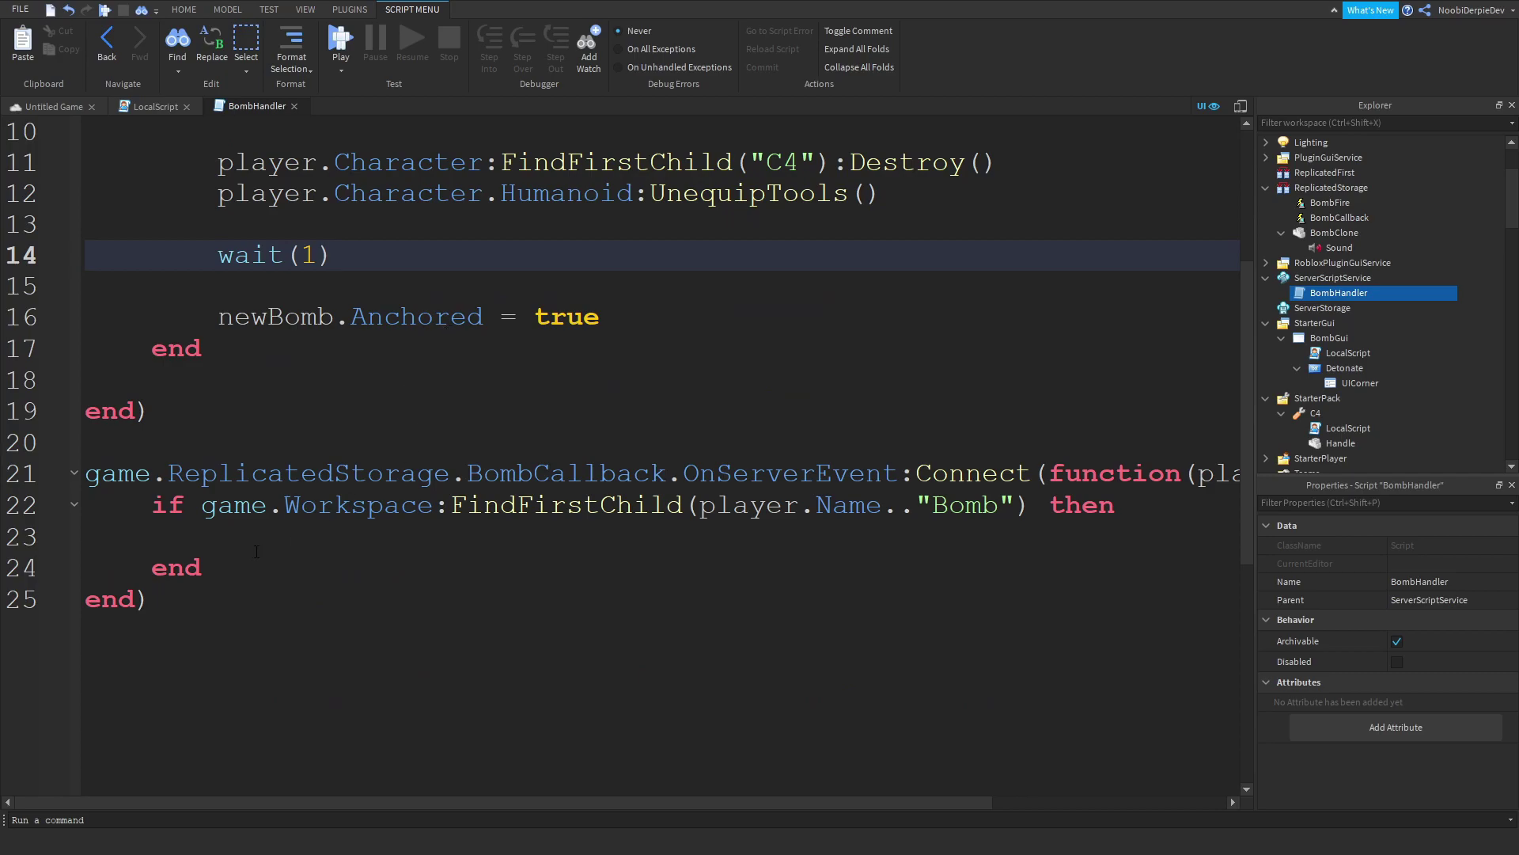
left_click(270, 529)
left_click_drag(266, 505, 950, 507)
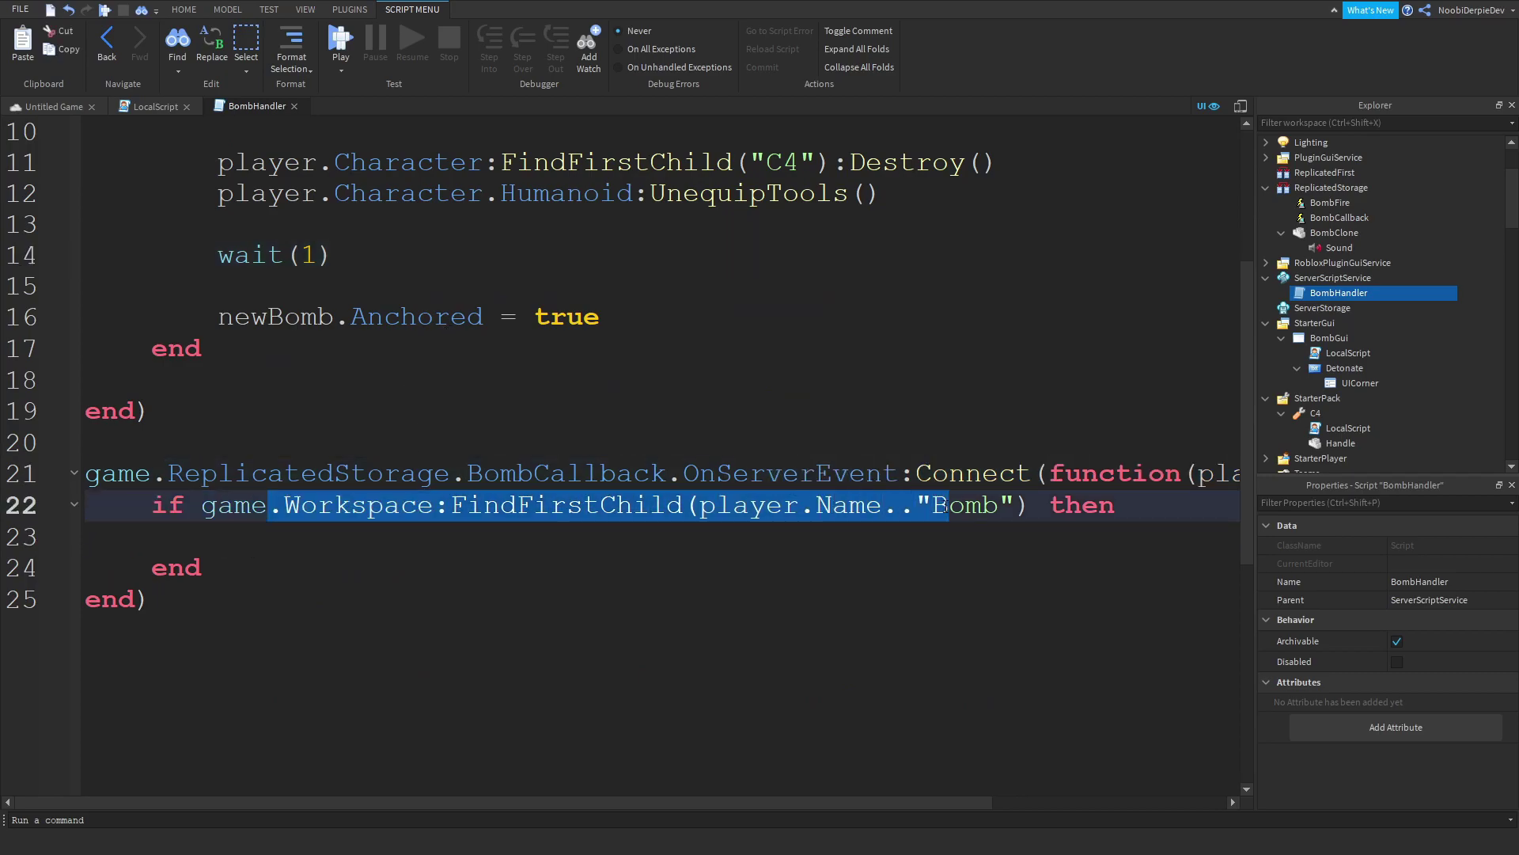
left_click(712, 537)
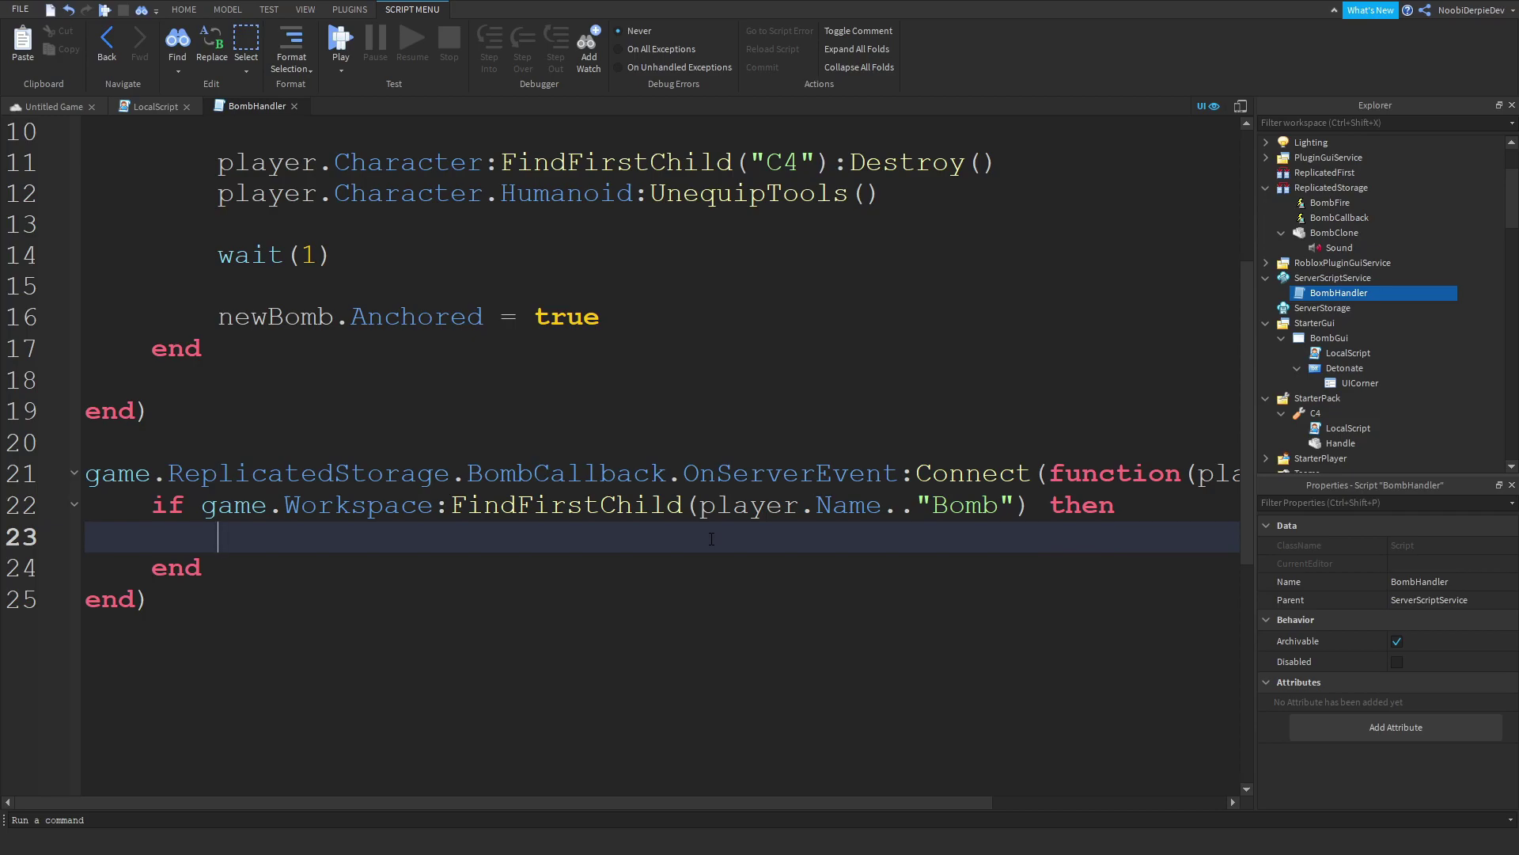
type("game.wo")
key("Tab")
key("BackSpace")
key("BackSpace")
key("BackSpace")
key("BackSpace")
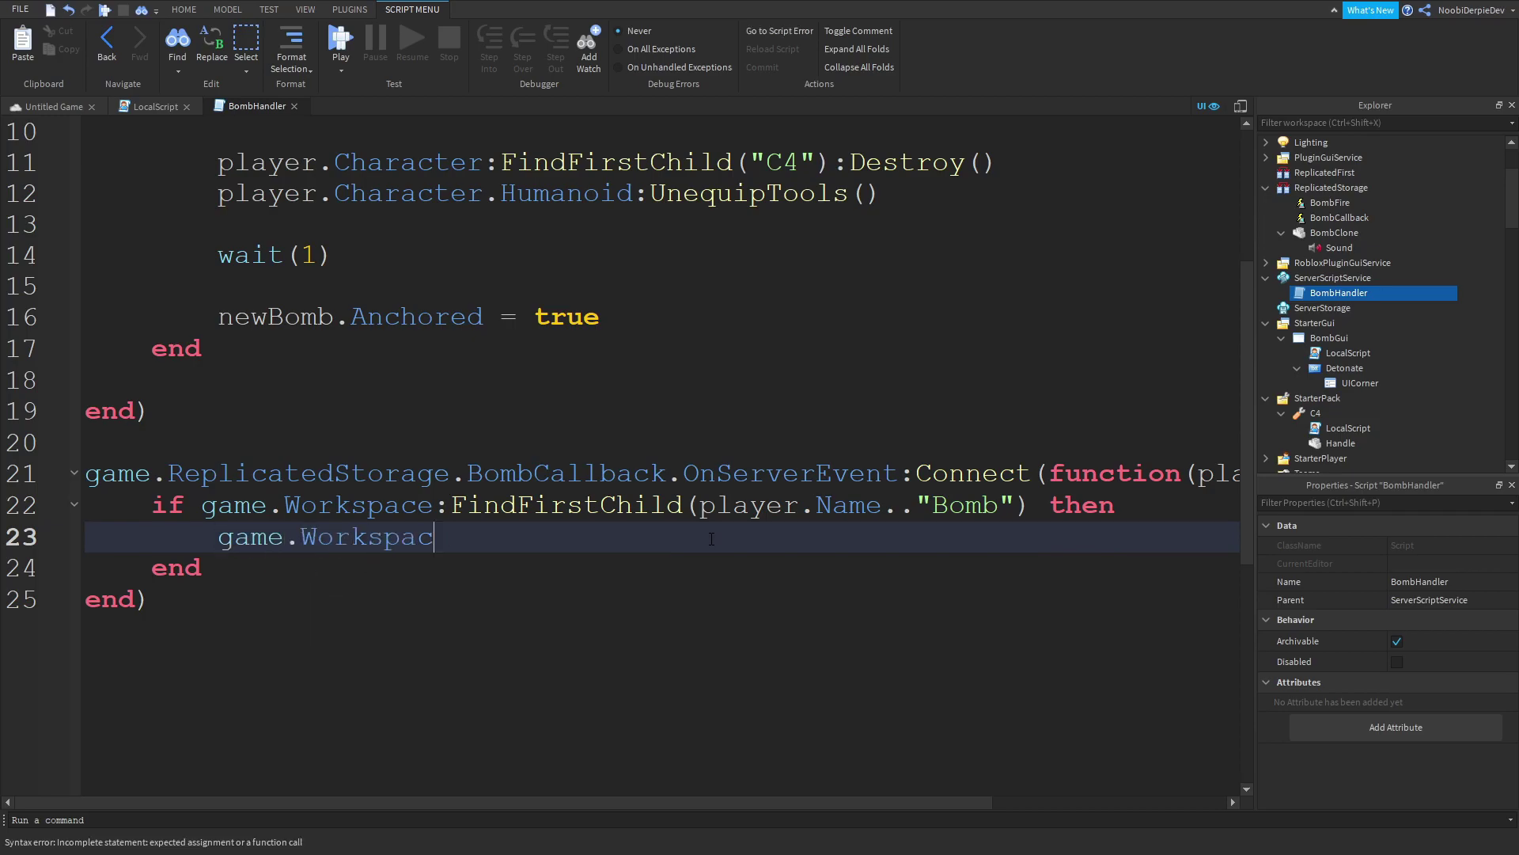
key("BackSpace")
key("BackSpace")
key("BackSpace")
key("BackSpace")
key("BackSpace")
key("BackSpace")
key("BackSpace")
key("BackSpace")
key("BackSpace")
key("BackSpace")
- In the BombCallback if block, add local bomb = game.Workspace:FindFirstChild(player.Name.."Bomb") and start a new line
type("local bomb = game.w")
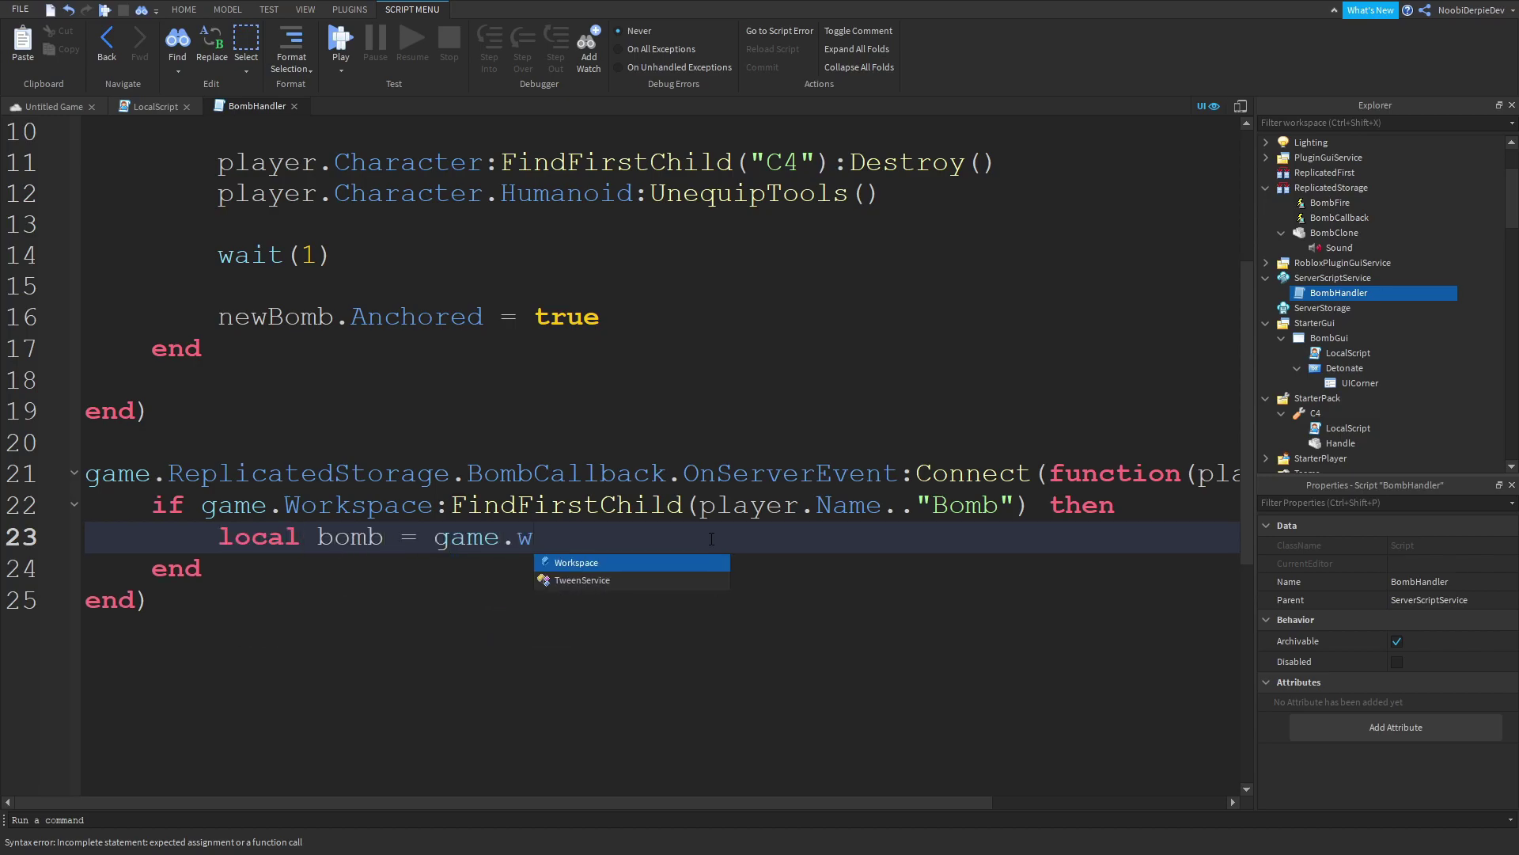
key("Tab")
type(":Find")
key("Tab")
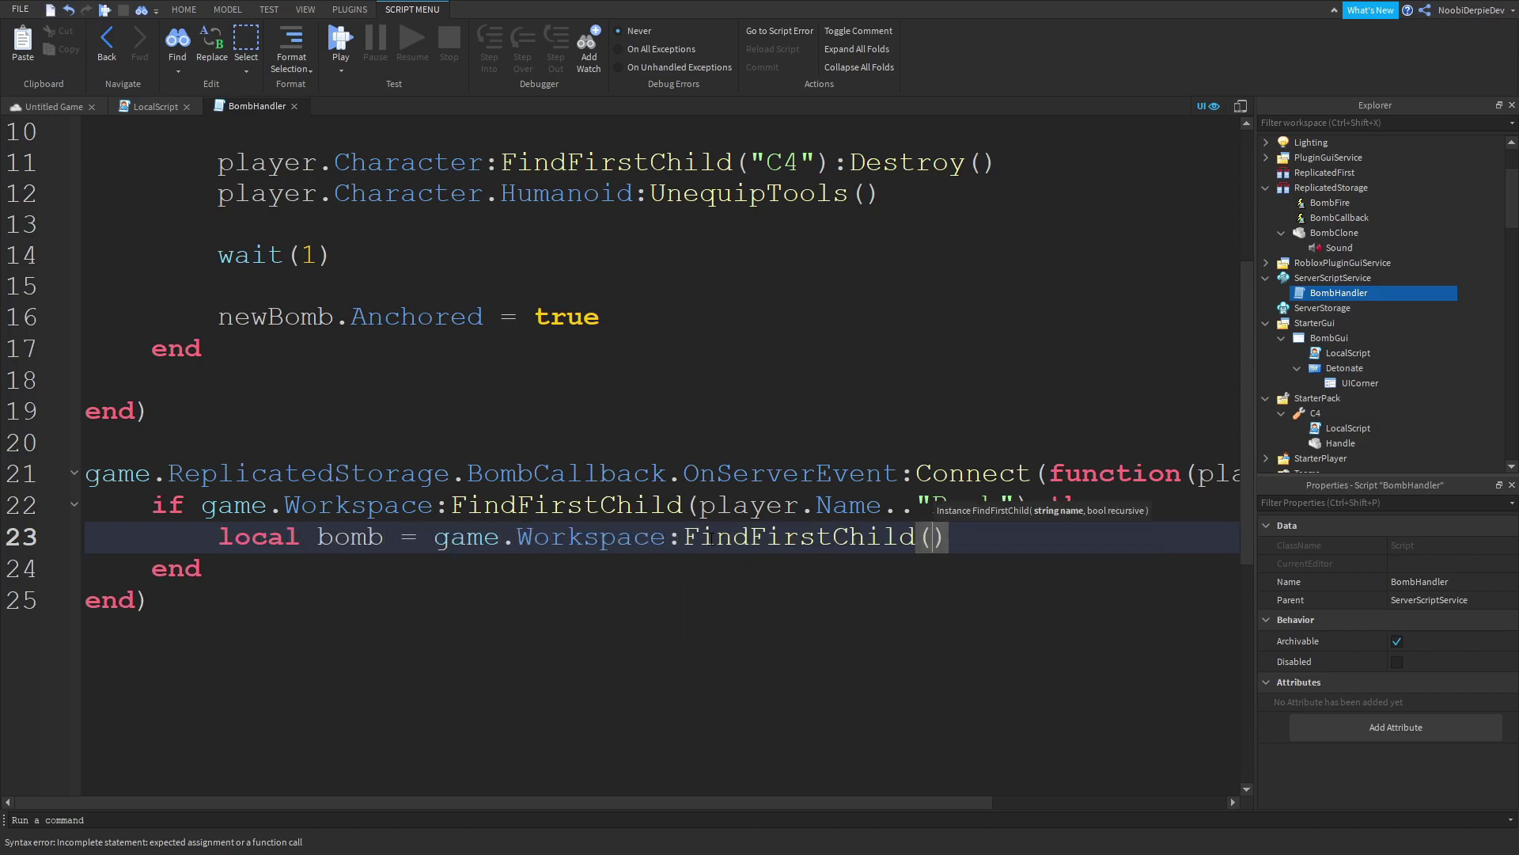
type("player.Name..\"B")
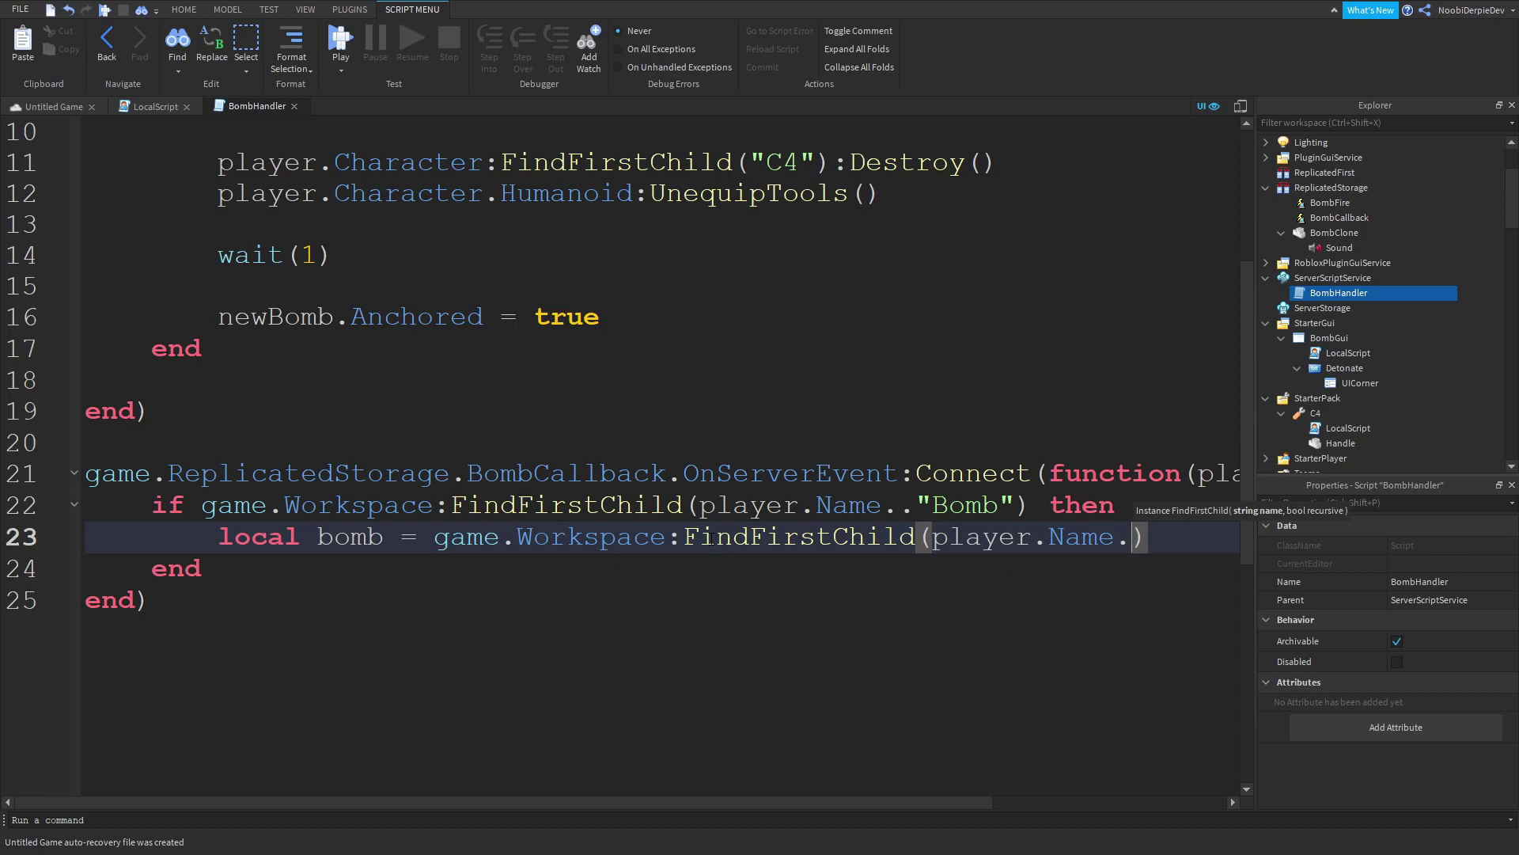
type("omb\")")
key("Return")
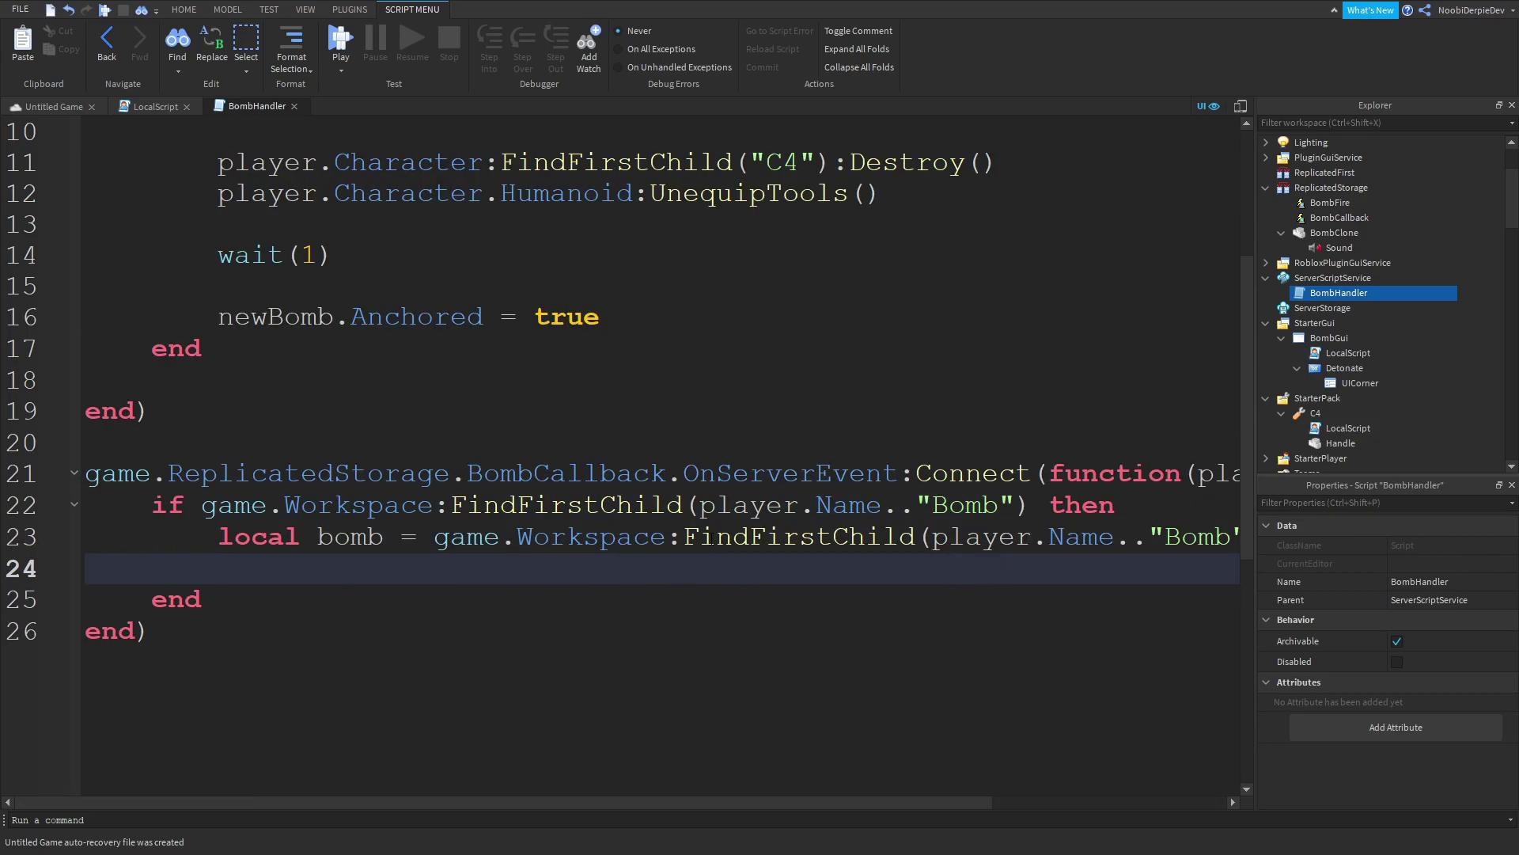
- Below the bomb variable, leave a blank line and add "bomb.Sound:Play()"
scroll(648, 526, "down", 2, "ctrl")
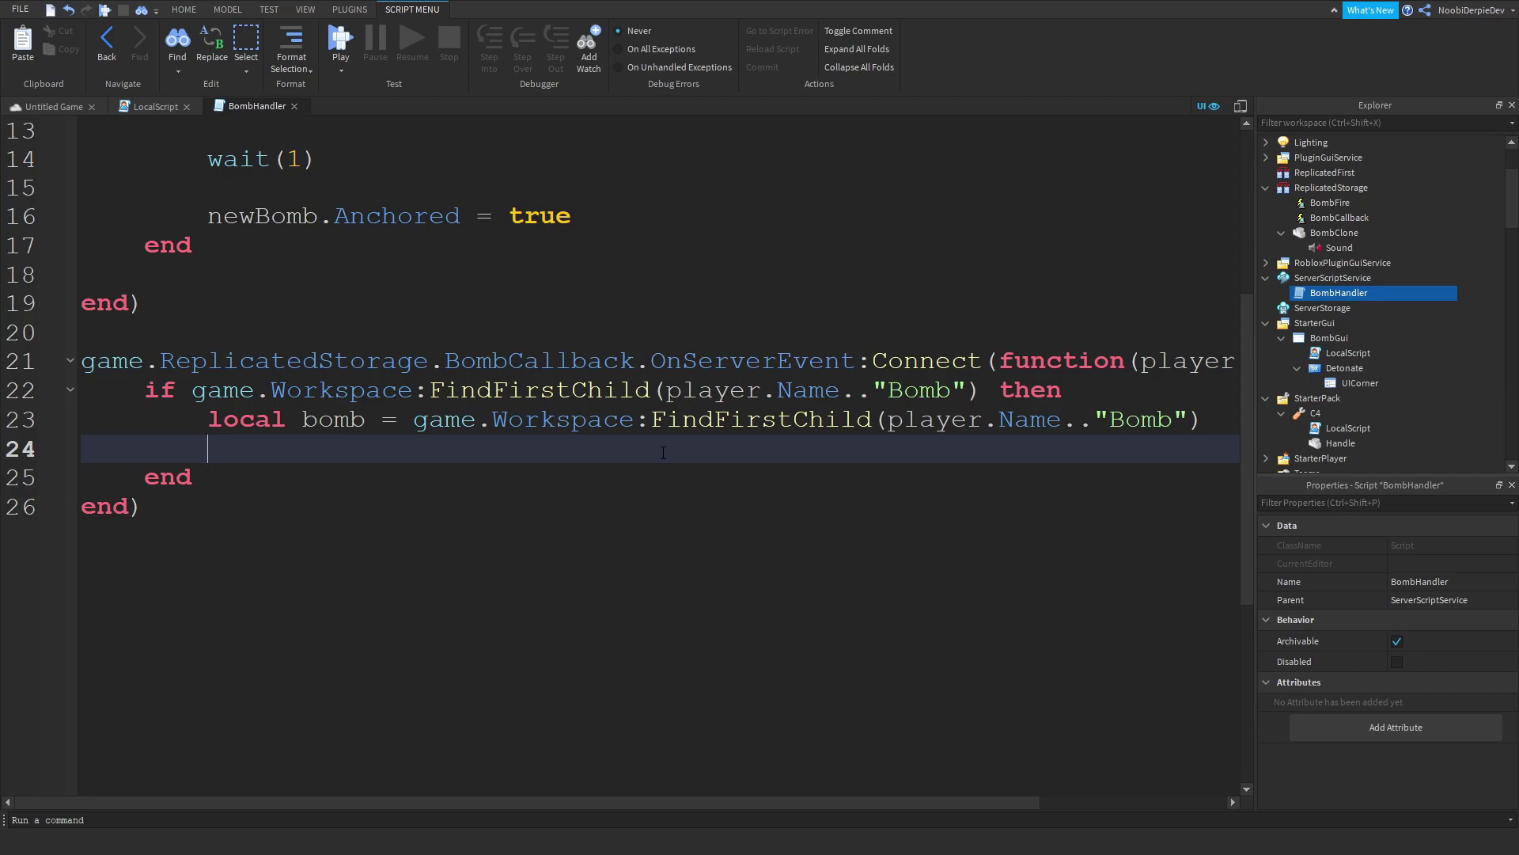
key("Return")
type("bomb.Sou")
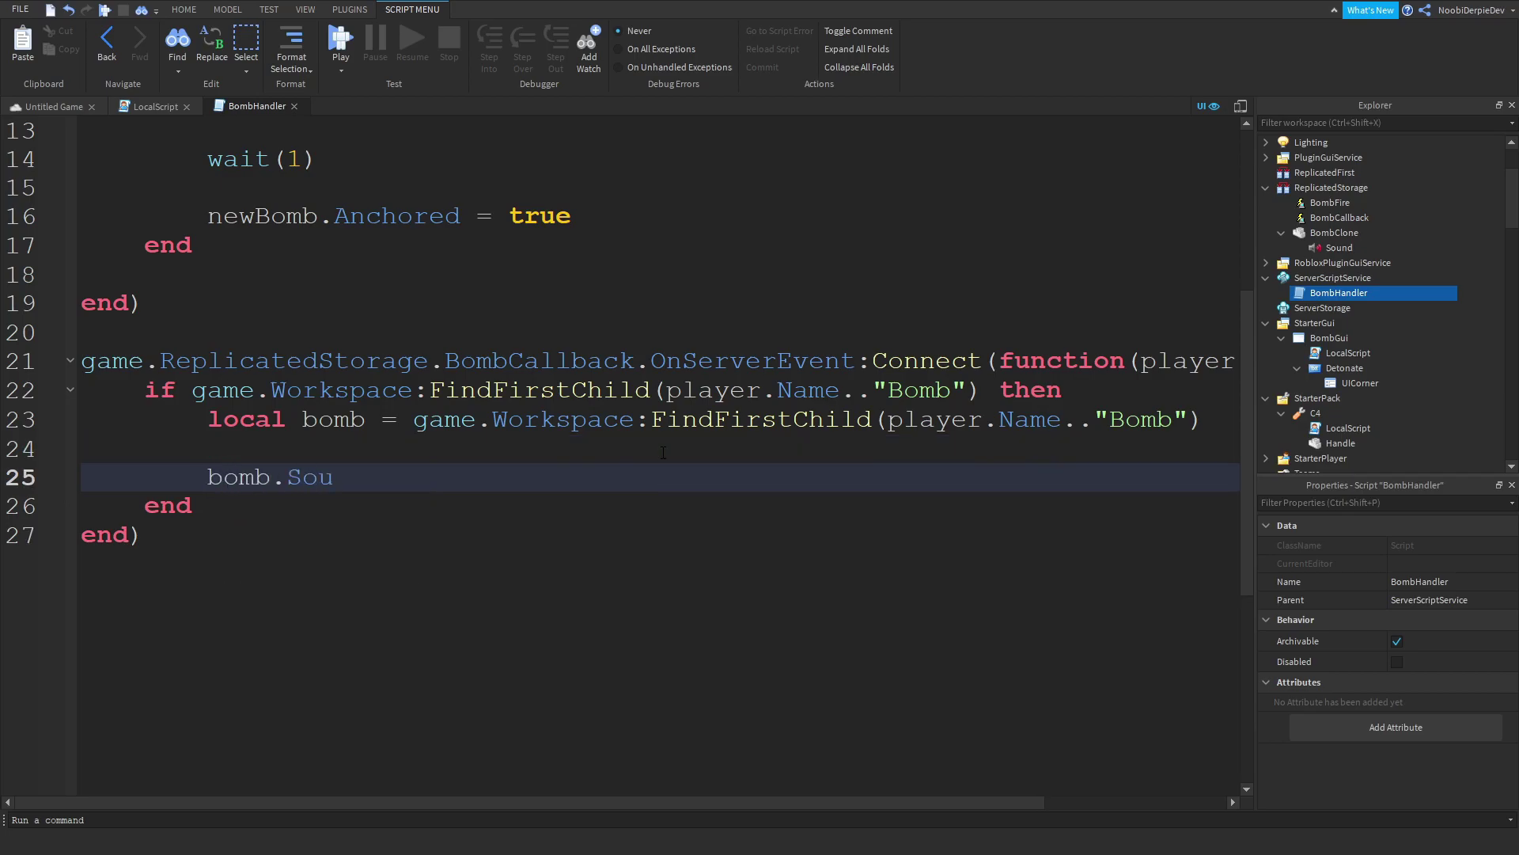
type("nd:PLay()")
key("BackSpace")
key("BackSpace")
key("BackSpace")
key("BackSpace")
key("BackSpace")
type("lay()")
- Set the Volume of the Sound inside BombClone to 10
left_click(1345, 248)
scroll(1429, 525, "down", 5)
left_click(1408, 666)
type("10")
- Below the Sound:Play() line, leave a blank line and add local explosion = Instance.new("Explosion")
left_click(554, 466)
key("Return")
key("Return")
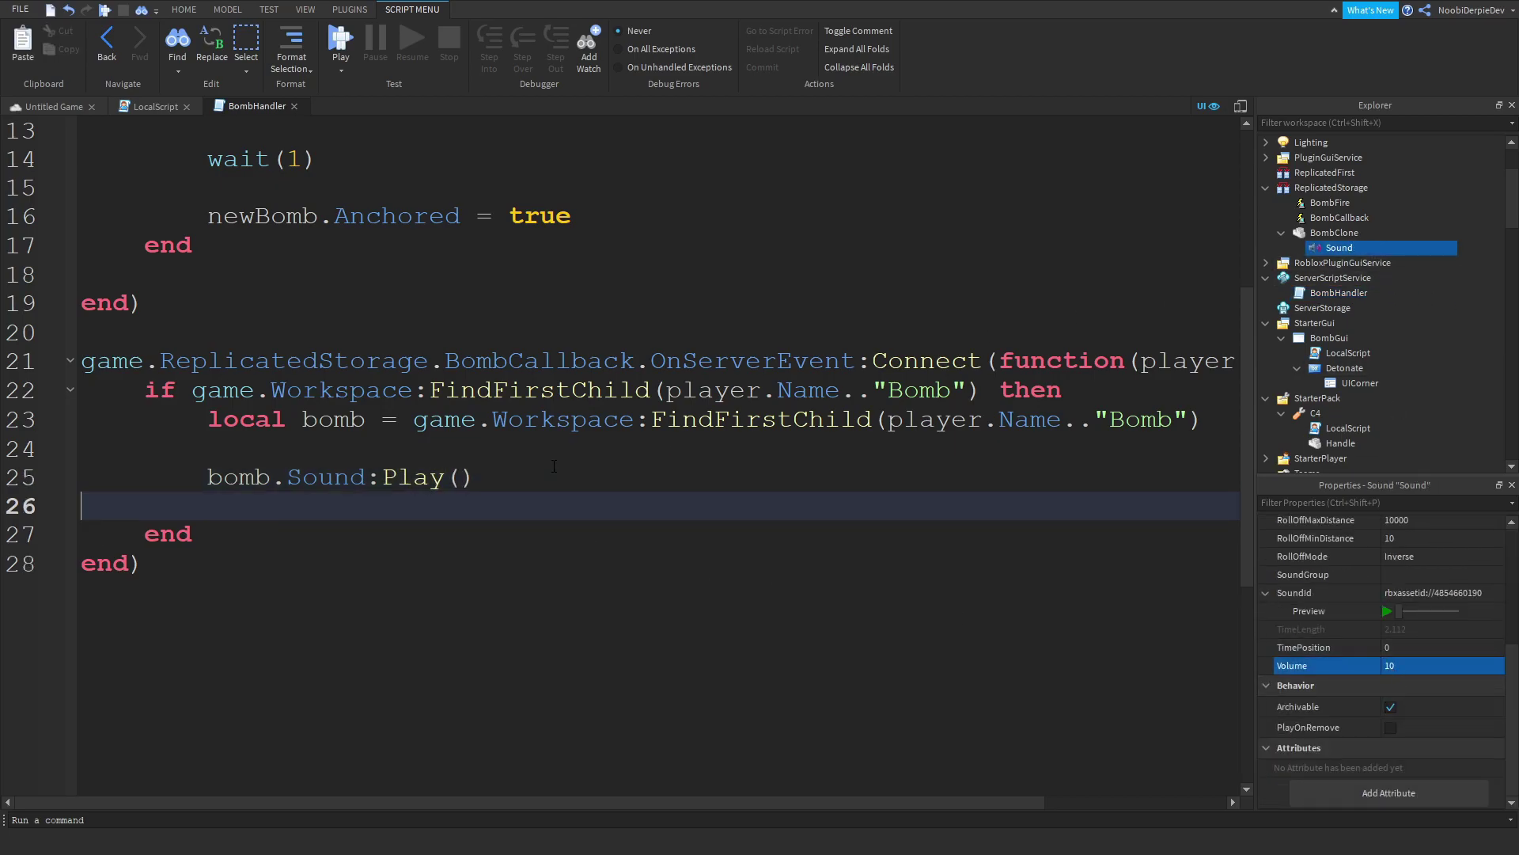
type("local explso")
key("BackSpace")
key("BackSpace")
type("osion")
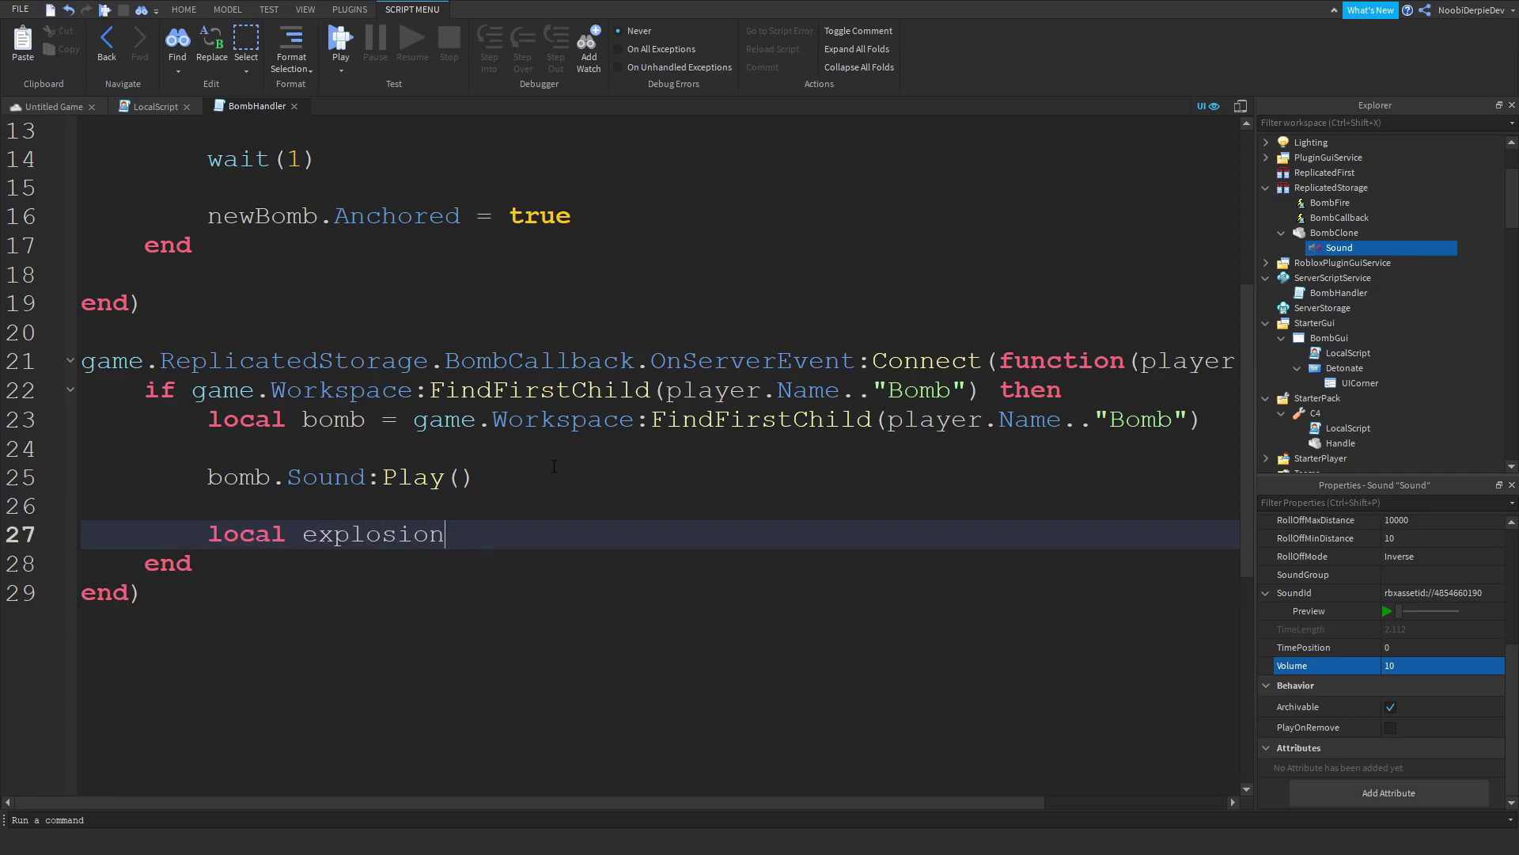
type(" = game.")
key("BackSpace")
key("BackSpace")
key("BackSpace")
key("BackSpace")
key("BackSpace")
type("Instance.new(ex")
key("Tab")
- On the line below the explosion variable, add "explosion.Parent = game.Workspace"
key("Return")
type("explosion.Parent = game.Workspace")
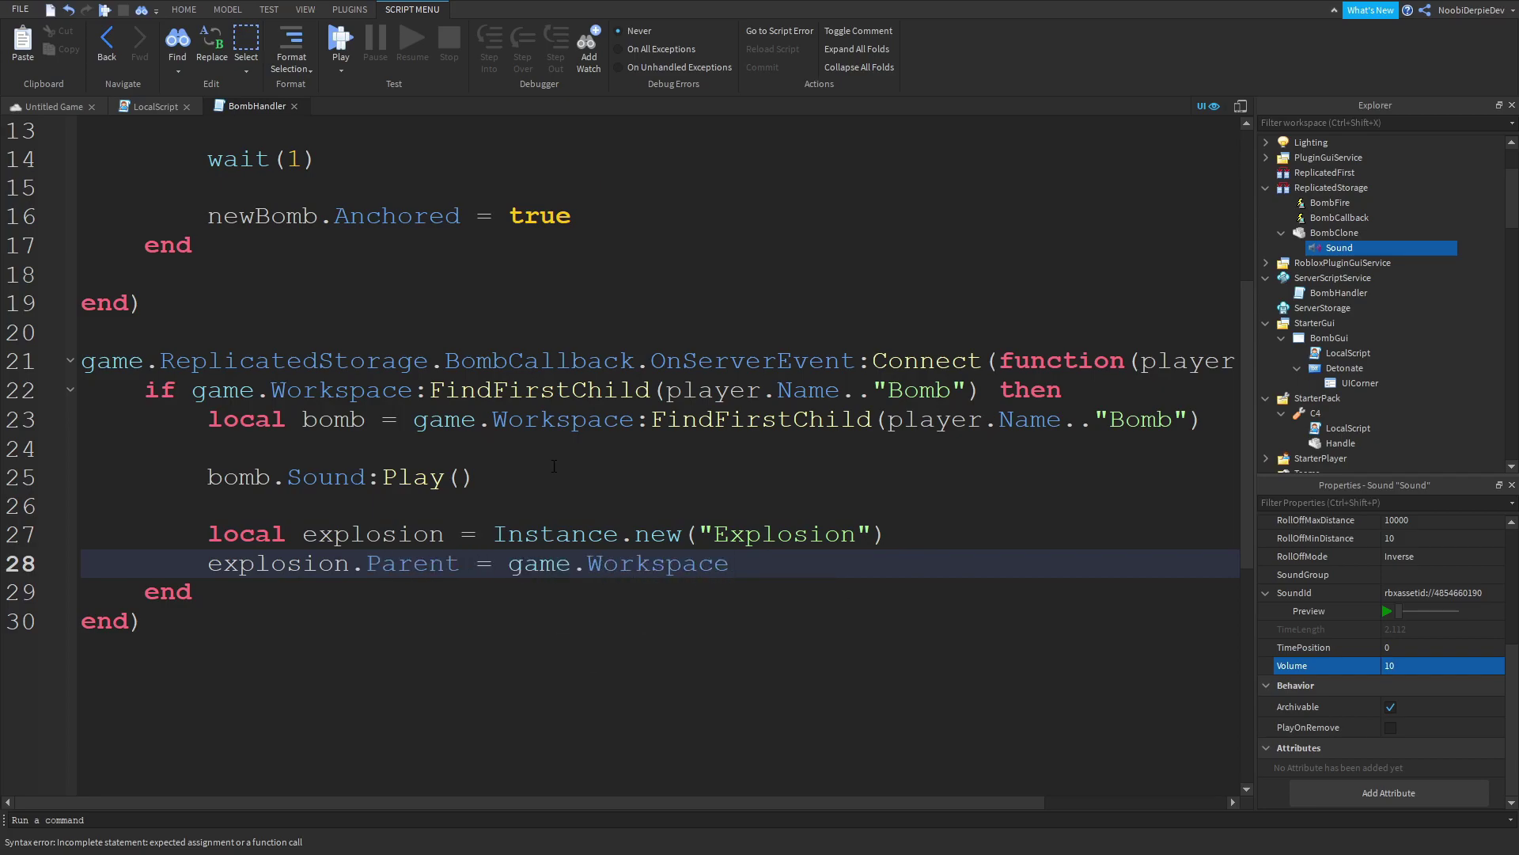
- Below the explosion.Parent line in BombHandler, add "explosion.Position = bomb.Position"
key("Return")
type("explosion.")
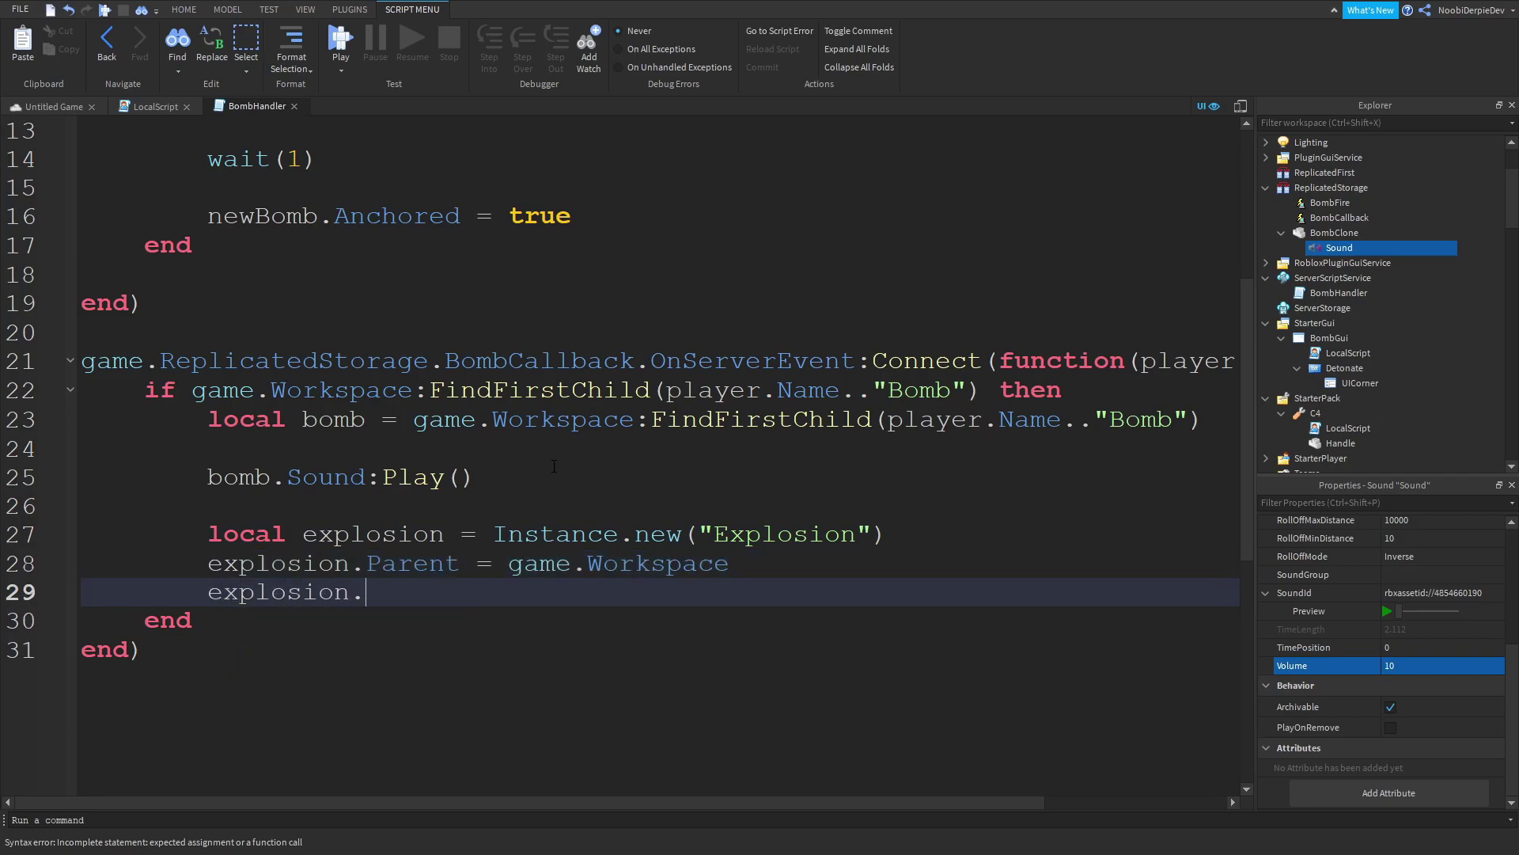
type("Position = bomb.Position")
key("Return")
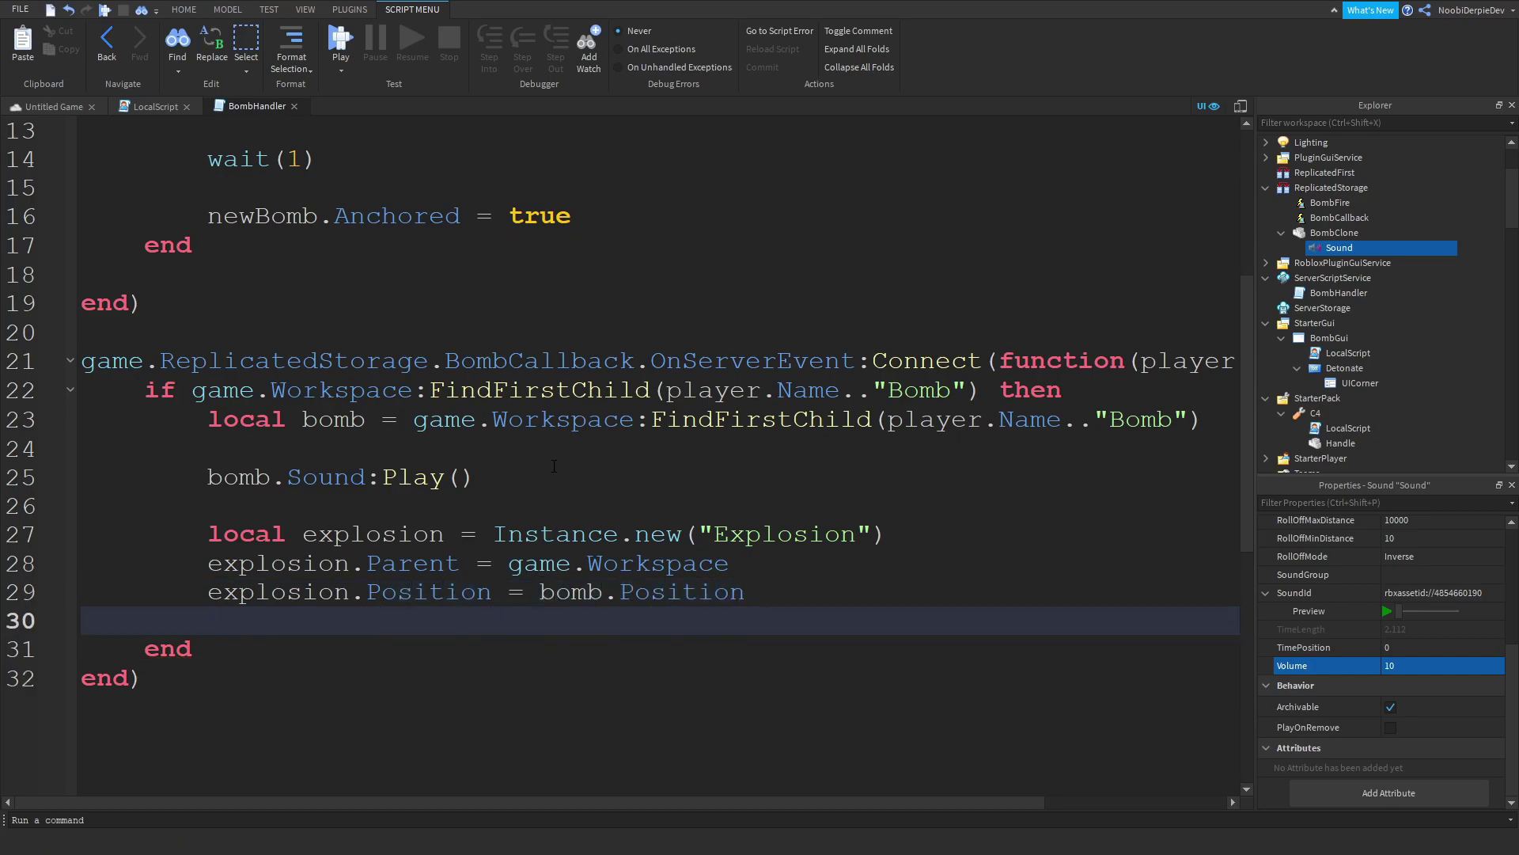
- Below the explosion.Position line, add "explosion.BlastPressure = 50000"
key("Return")
key("Up")
type("explosion.BlastPressure = 10")
key("BackSpace")
key("BackSpace")
type("50000")
- On the next line add "explosion.BlastRadius = 10", then leave a blank line and start a new line below it
key("Return")
type("explosion.blastr")
key("Tab")
type("= 10")
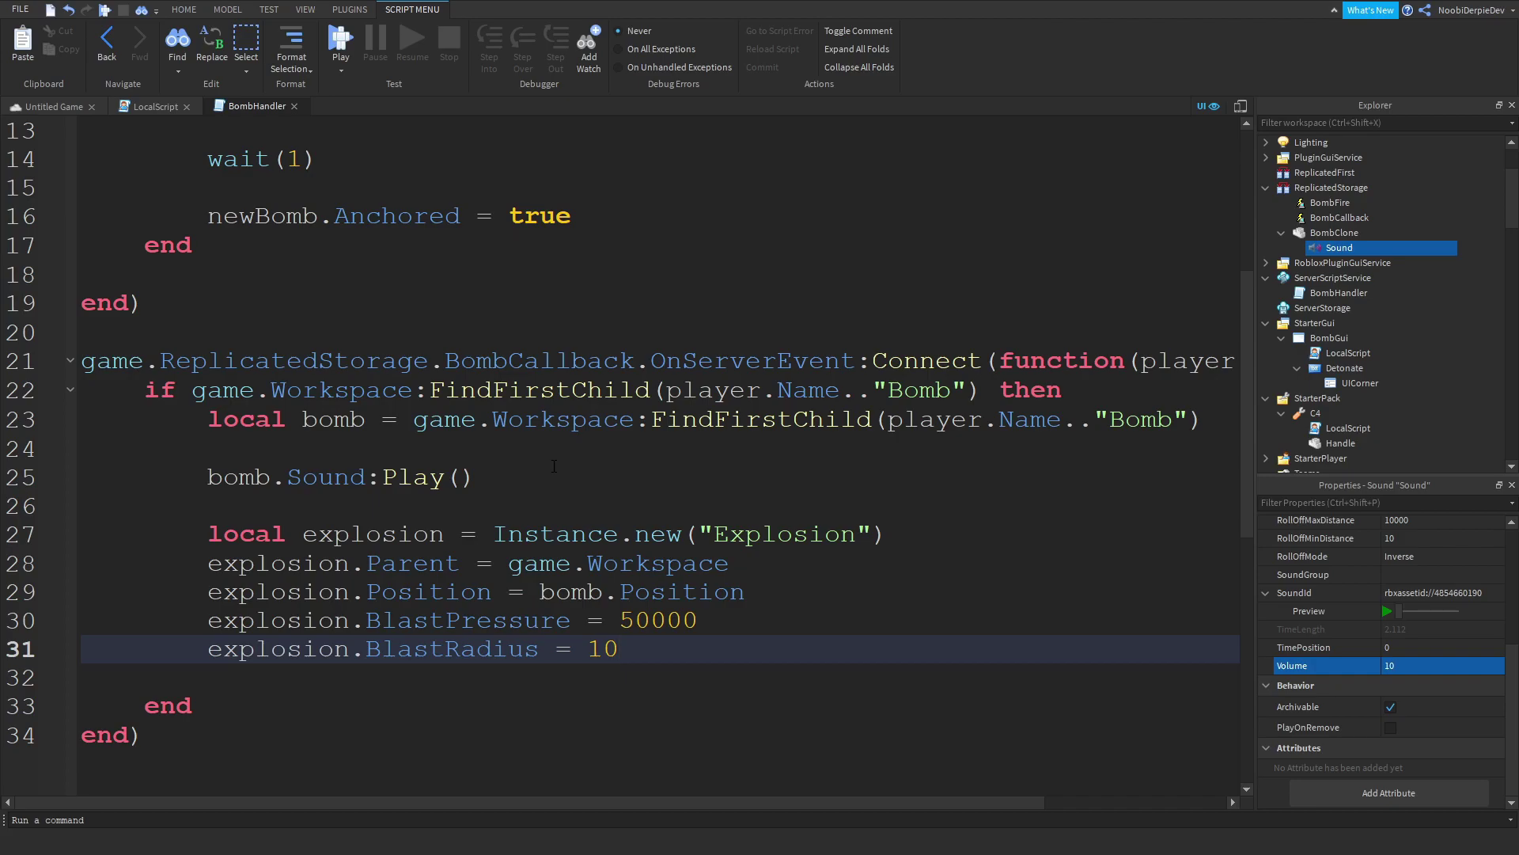
key("Return")
key("Return")
type("wa")
key("BackSpace")
key("BackSpace")
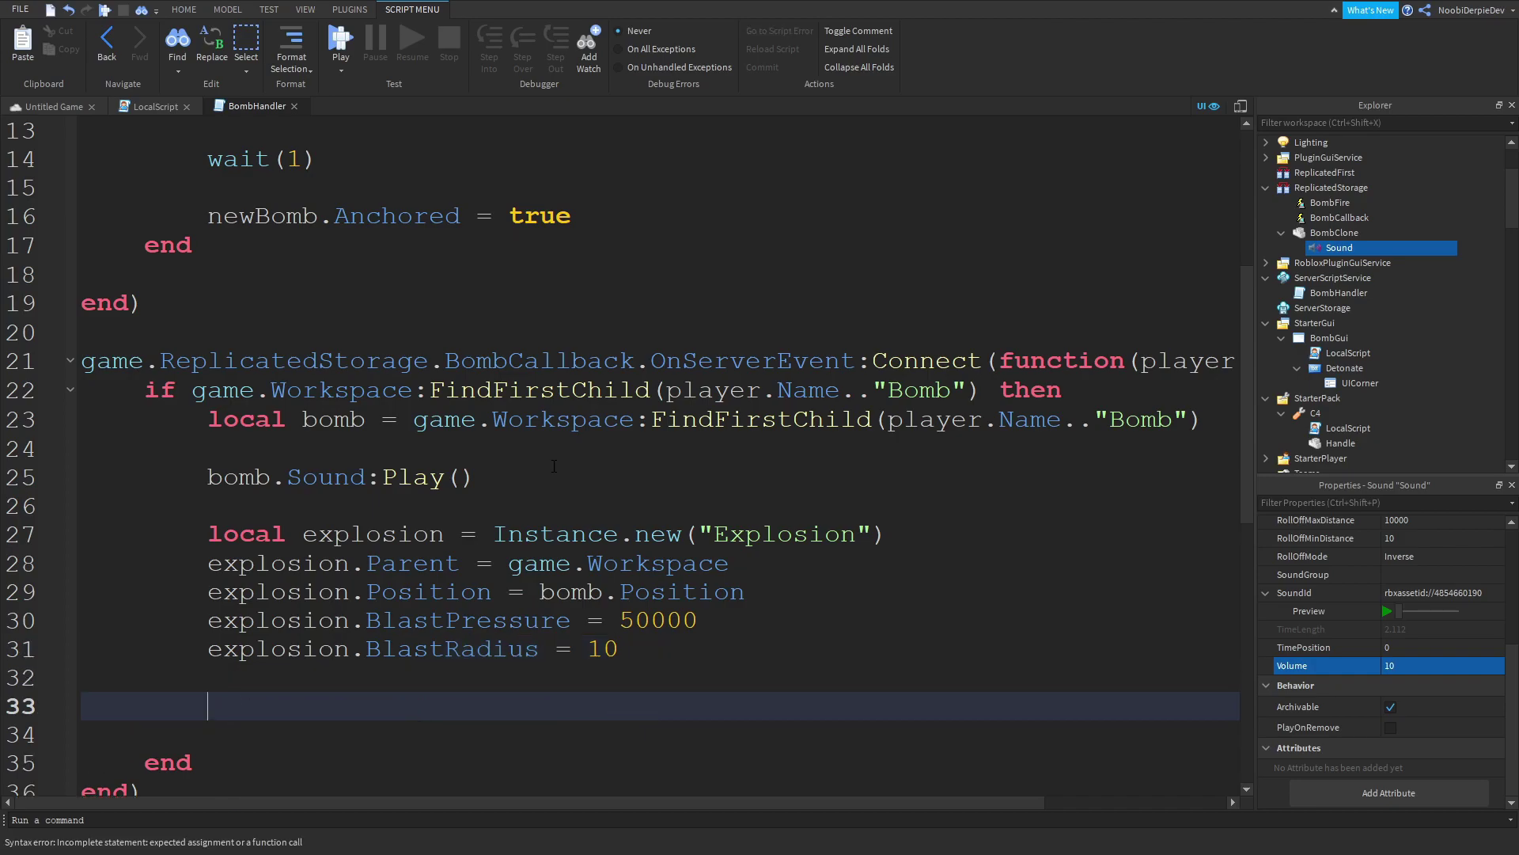
- Rename the Sound inside BombClone to beepSound
double_click(1316, 248)
type("beepSound")
key("Return")
- Duplicate beepSound inside BombClone and rename the copy explosionSound
key("ctrl+d")
left_click(1355, 250)
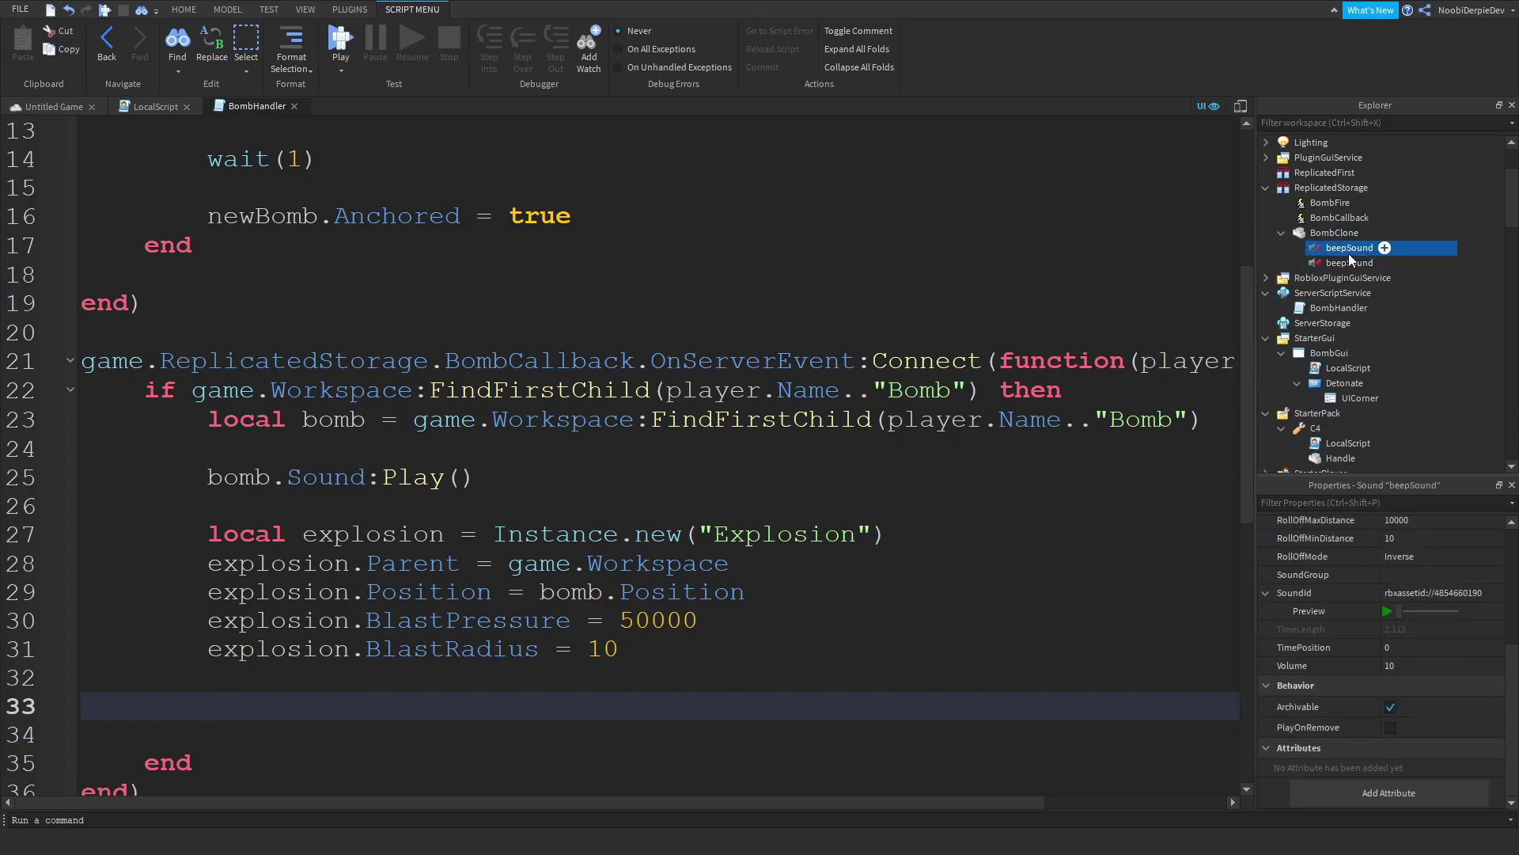
double_click(1342, 264)
type("expk")
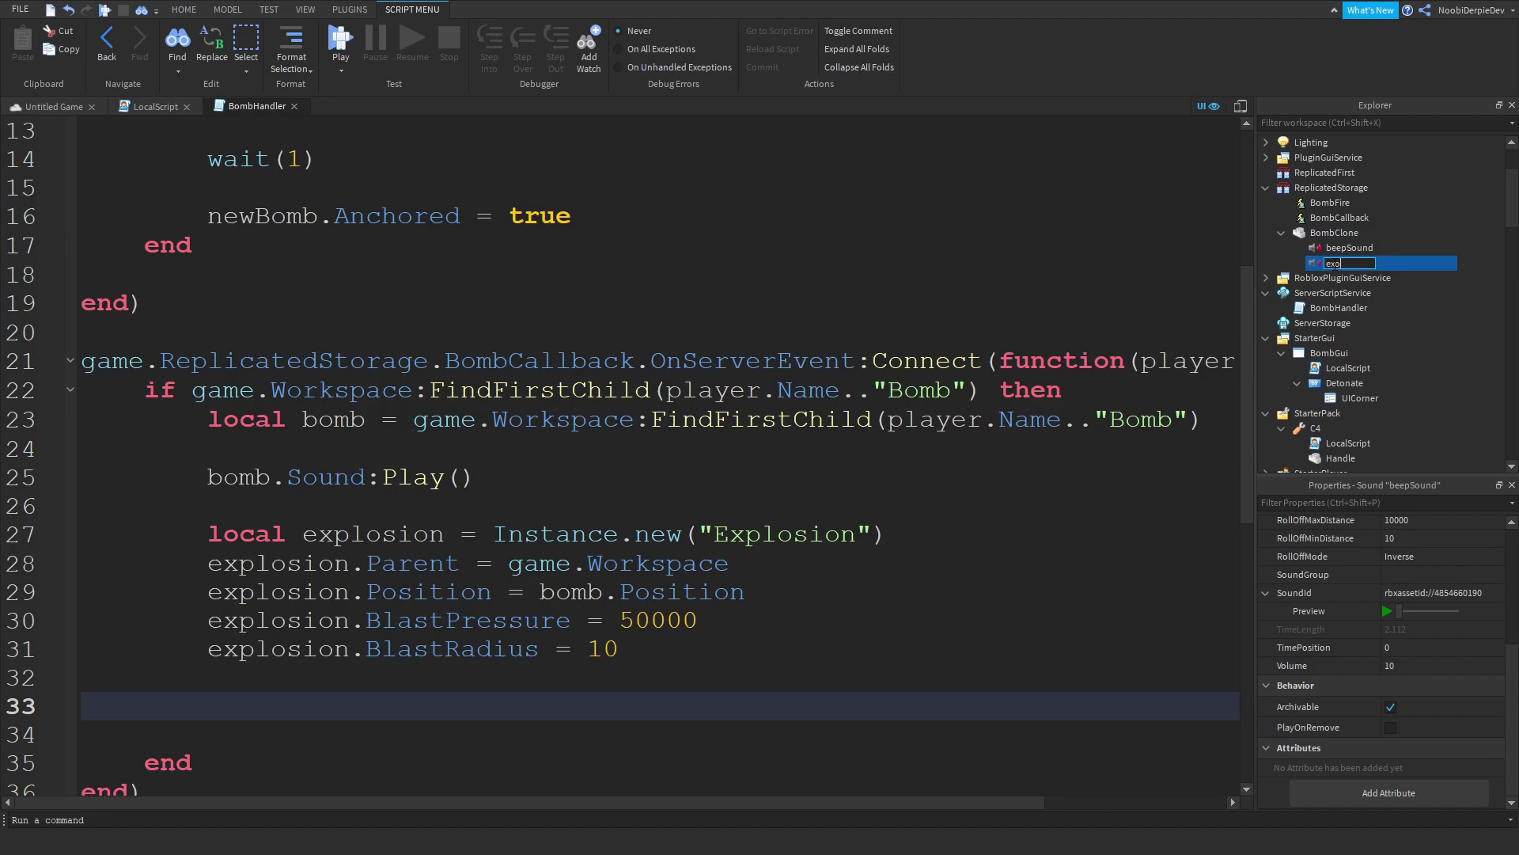
type("osionSound")
key("Return")
- On the empty line below the explosion properties, add "bomb.explosionSound:Play()"
left_click(405, 710)
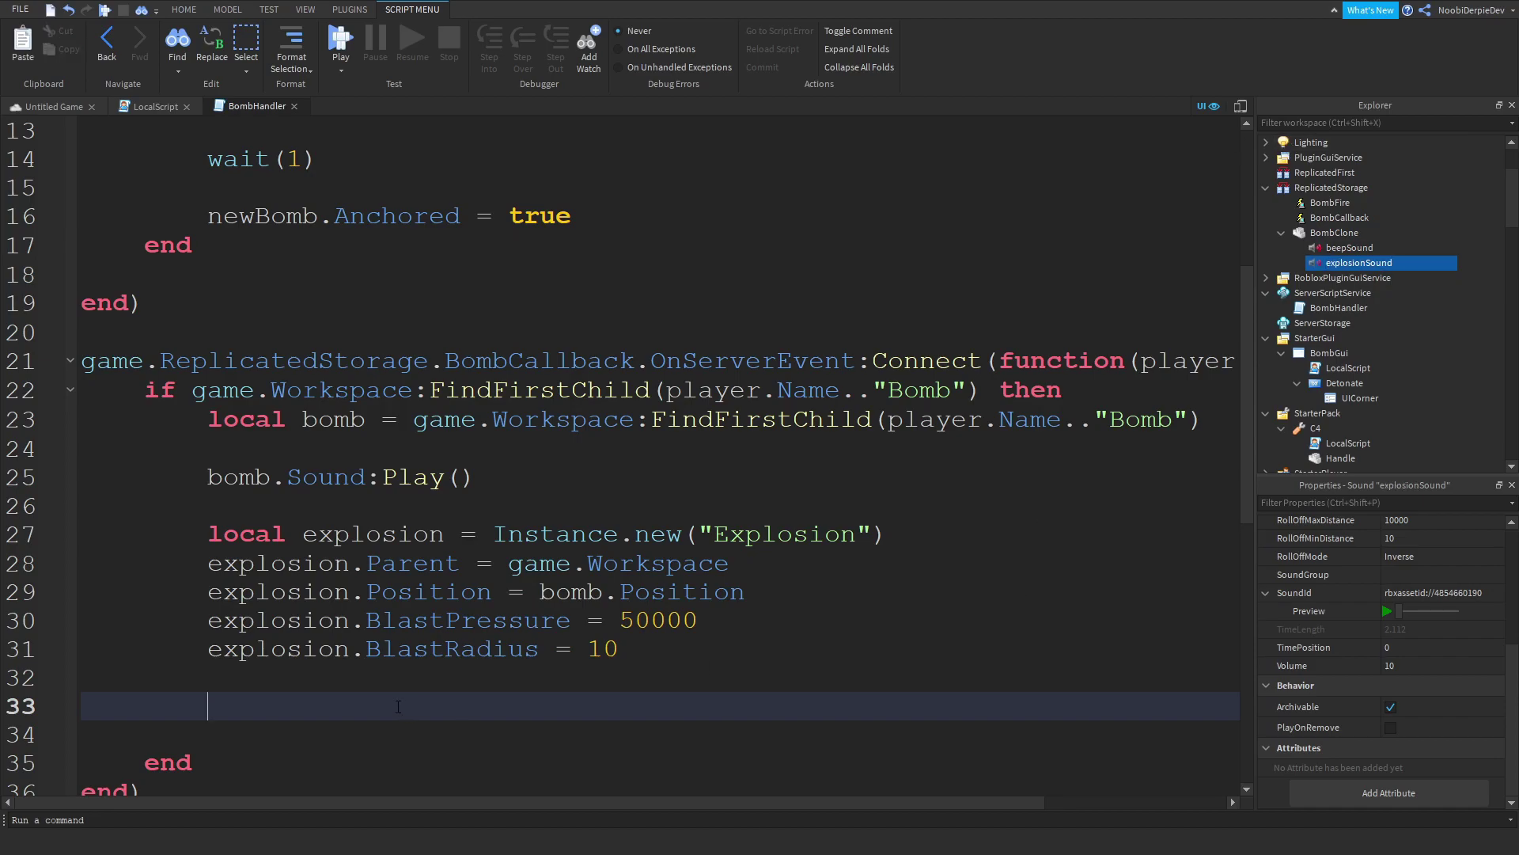
type("expl")
key("BackSpace")
key("BackSpace")
key("BackSpace")
key("BackSpace")
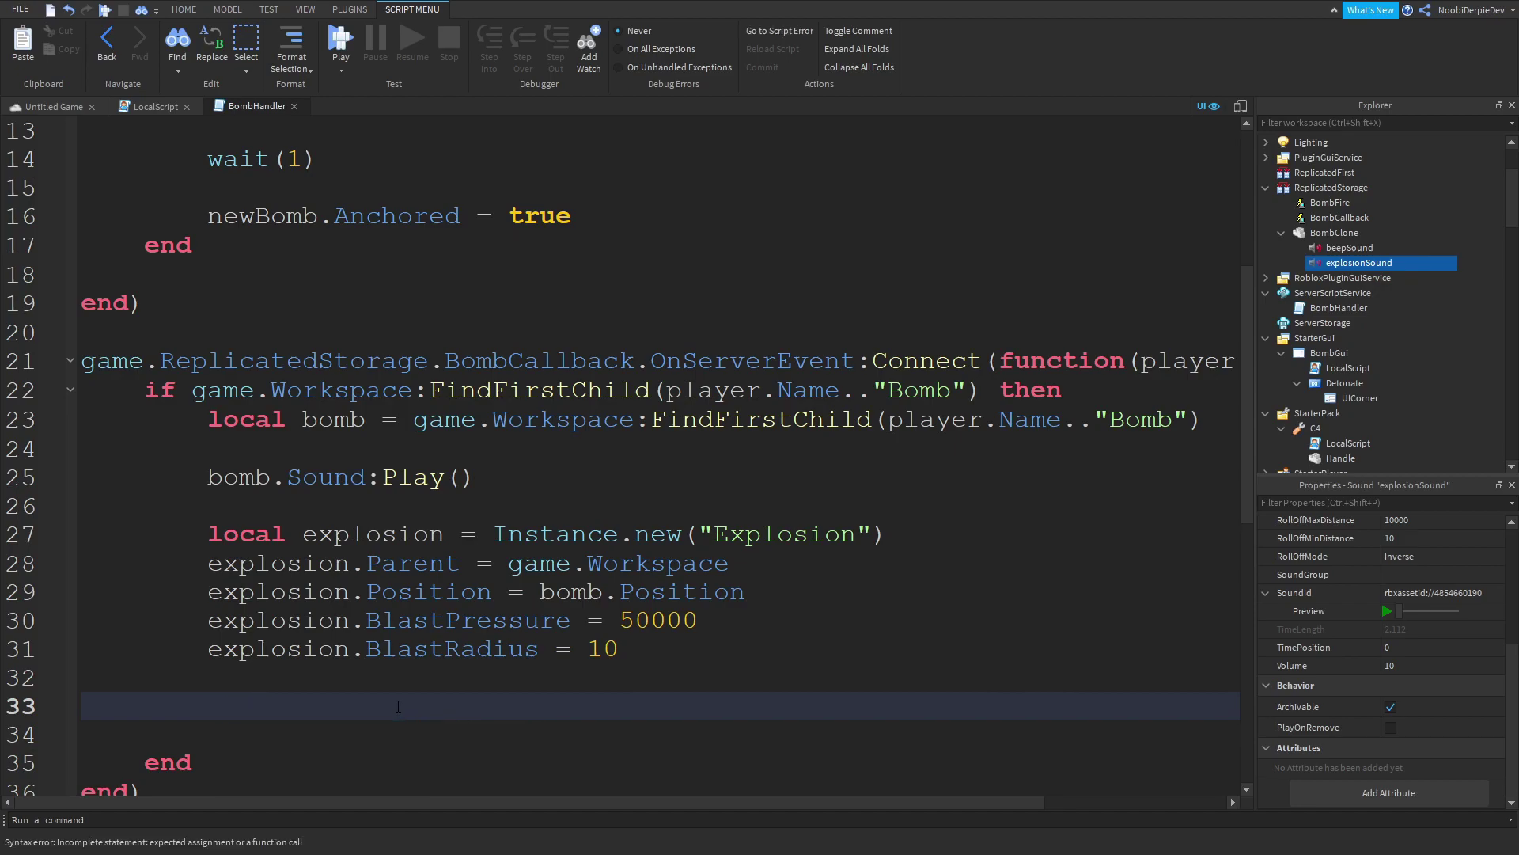
type("bomb.Explosion")
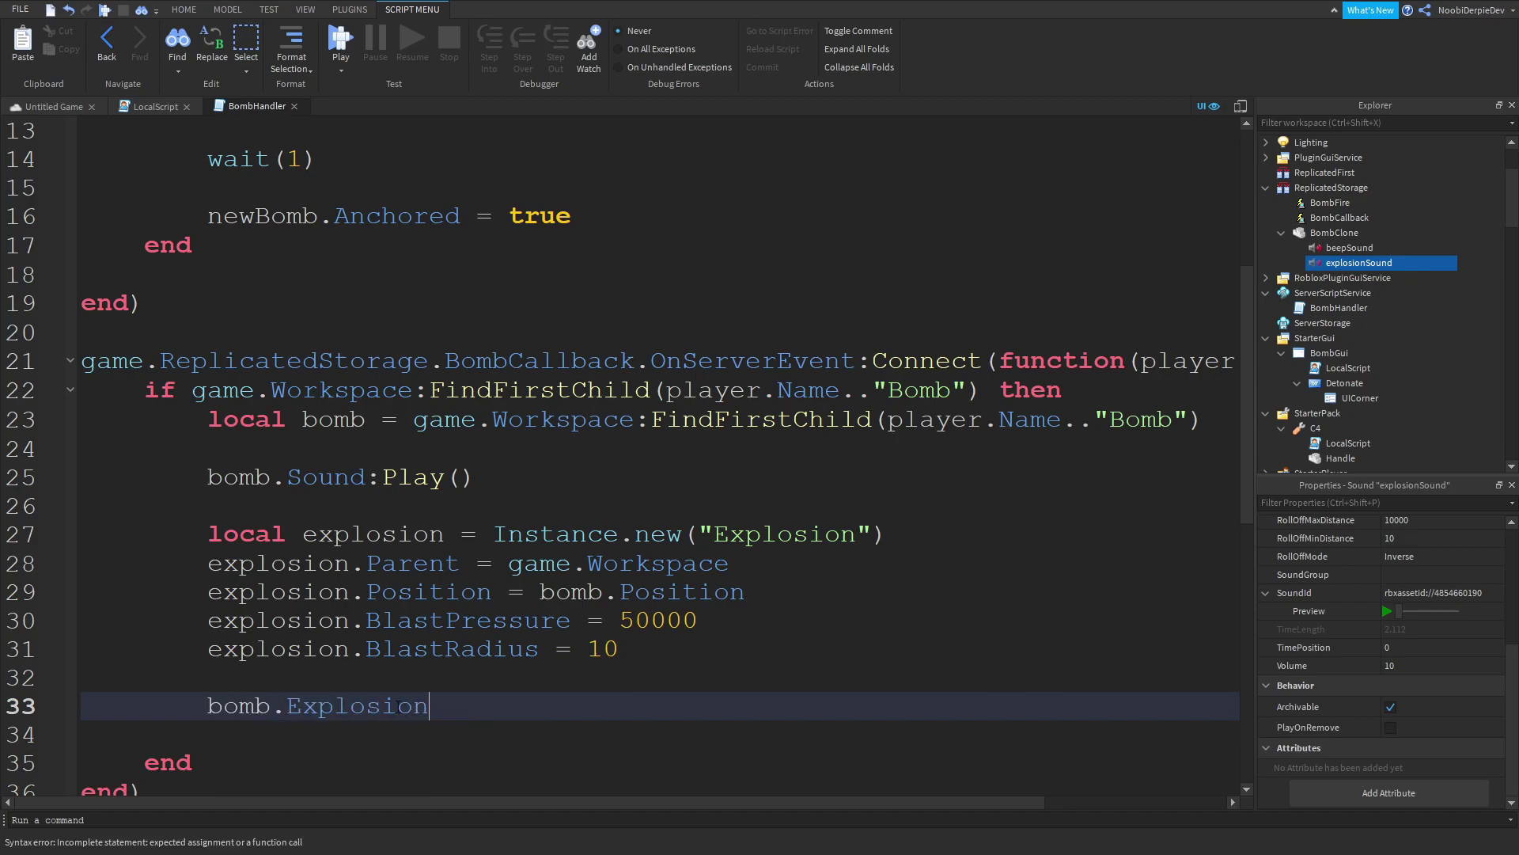
type("So")
key("BackSpace")
key("BackSpace")
key("BackSpace")
key("BackSpace")
key("BackSpace")
key("BackSpace")
key("BackSpace")
key("BackSpace")
key("BackSpace")
key("BackSpace")
type("explosionSound:Play()")
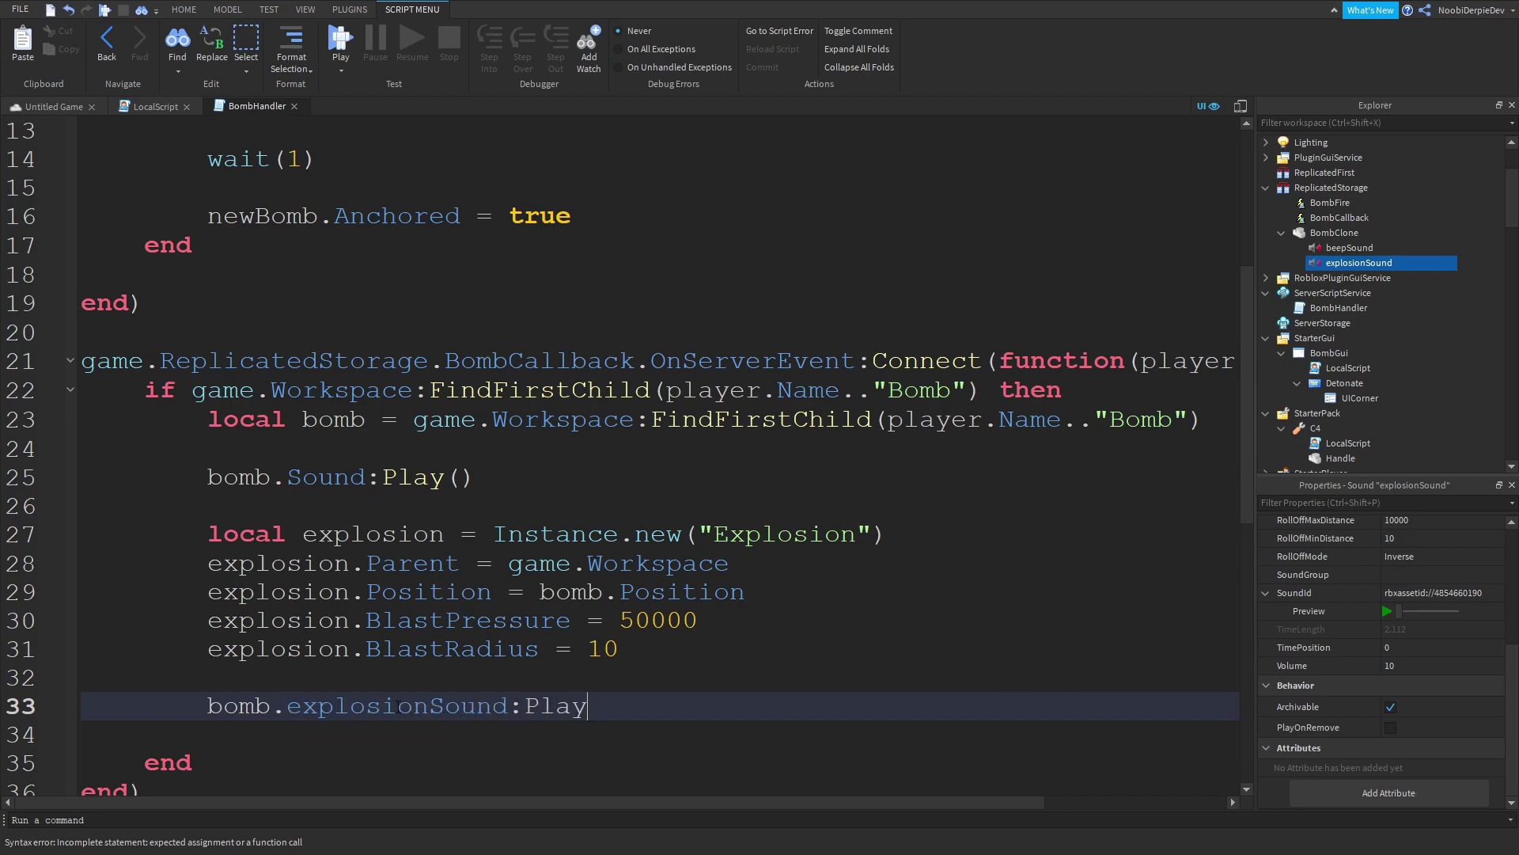
- Below the bomb.Sound:Play() line, leave a blank line and add "wait(bomb.beepSound.TimeLength)"
left_click(484, 478)
key("Return")
key("Return")
type("wait(bomb.Sou")
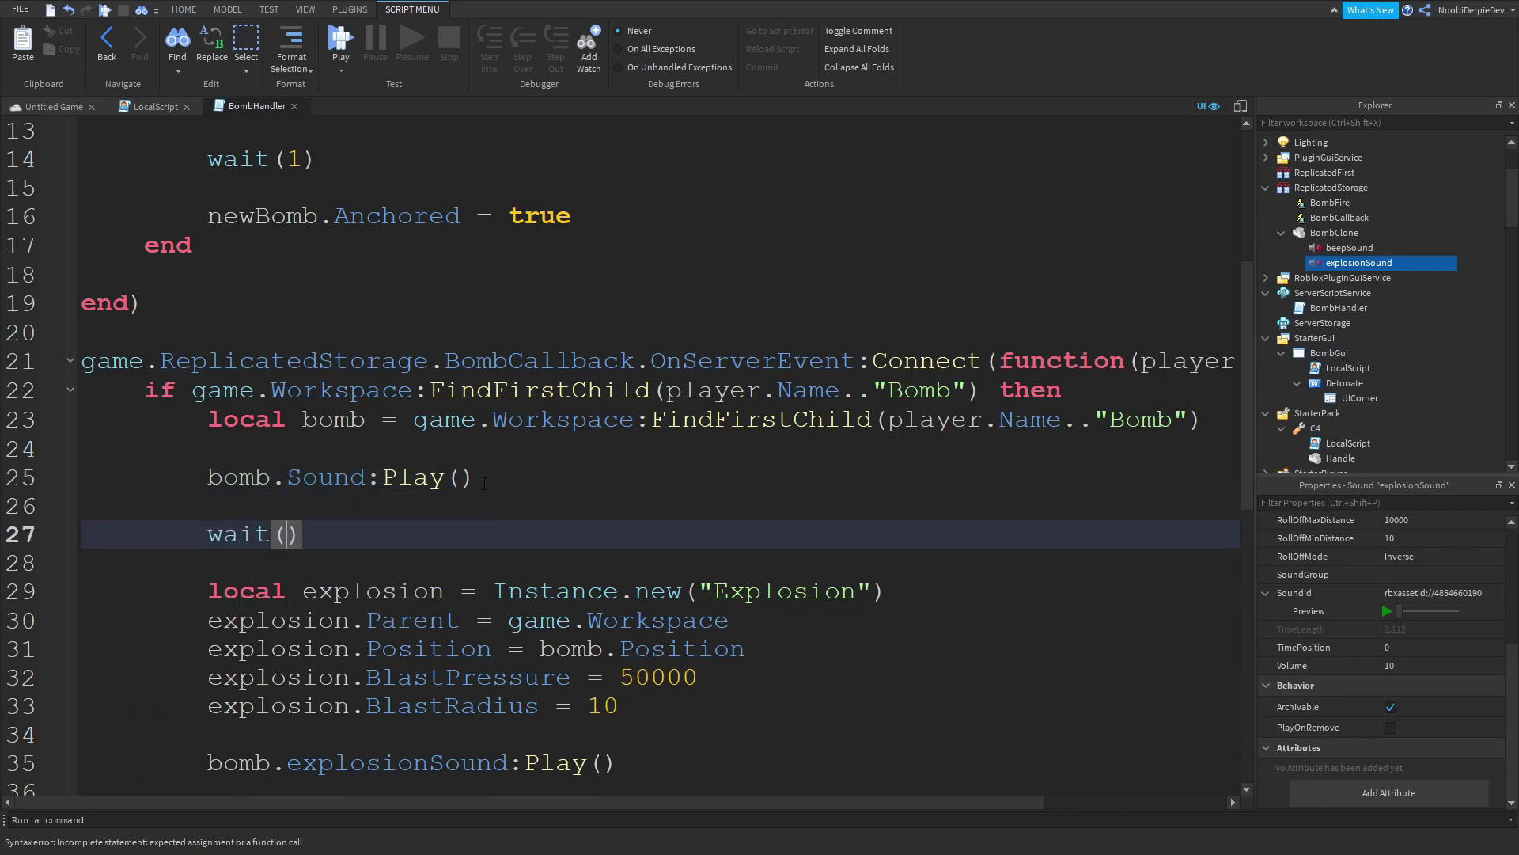
key("BackSpace")
key("BackSpace")
key("BackSpace")
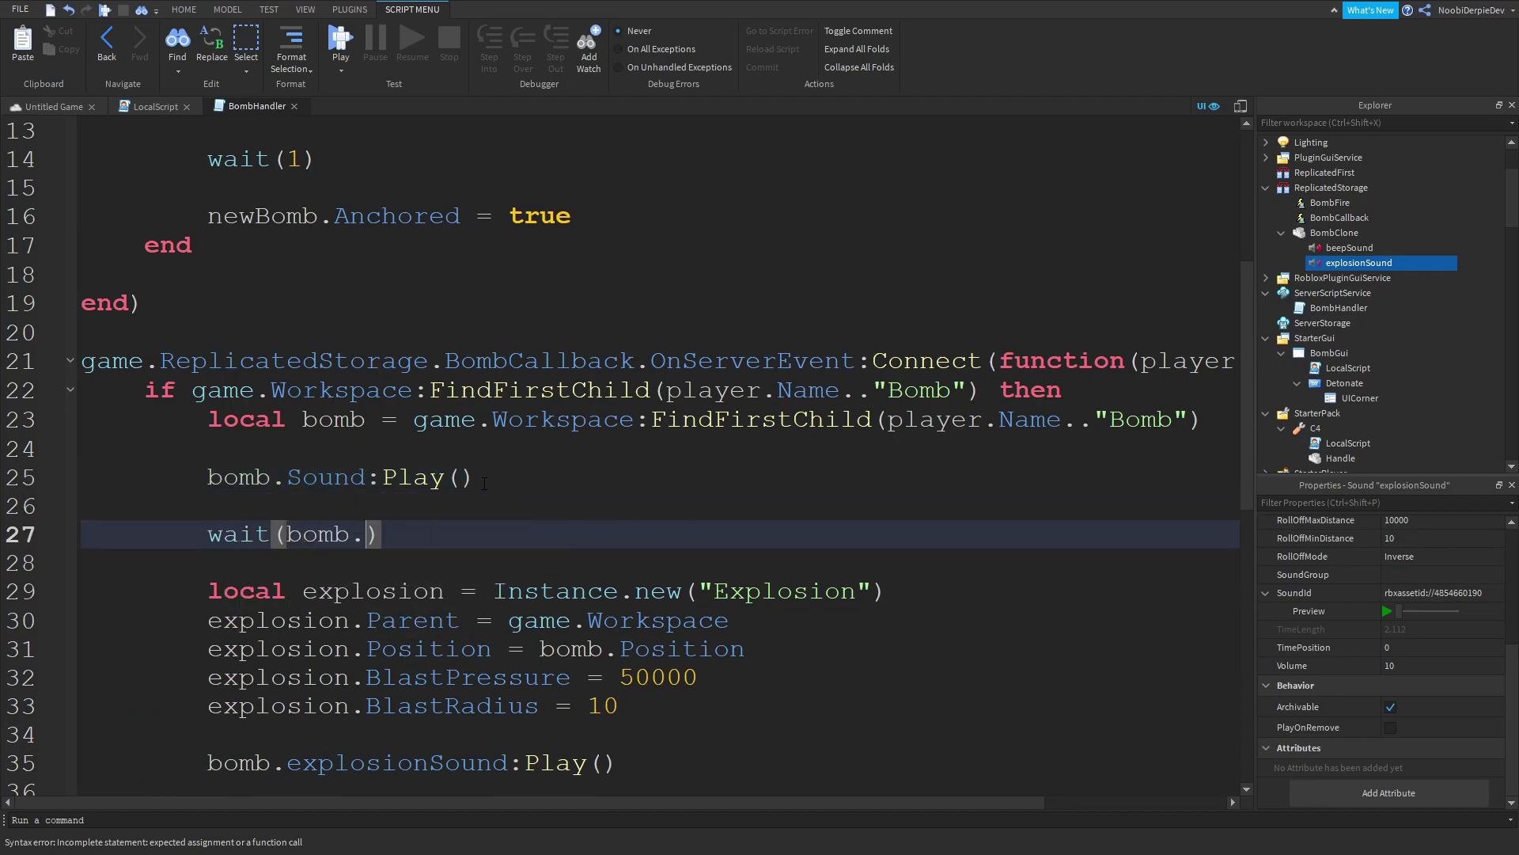
type("beepSound.TimeLength")
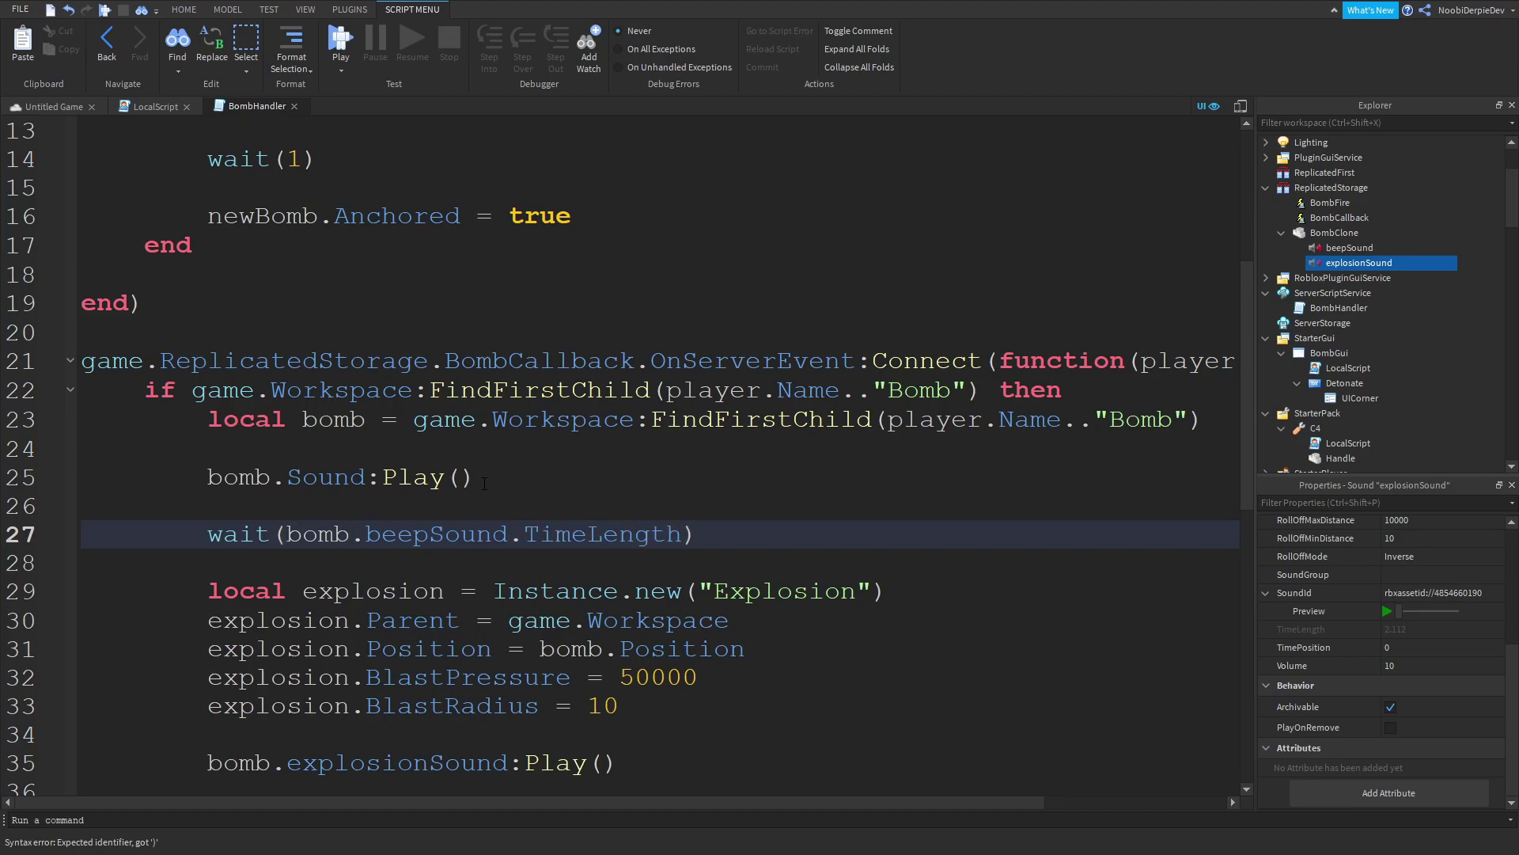
- Change bomb.Sound:Play() to bomb.beepSound:Play()
double_click(304, 480)
double_click(443, 535)
key("ctrl+c")
double_click(326, 479)
key("ctrl+v")
scroll(467, 546, "down", 2)
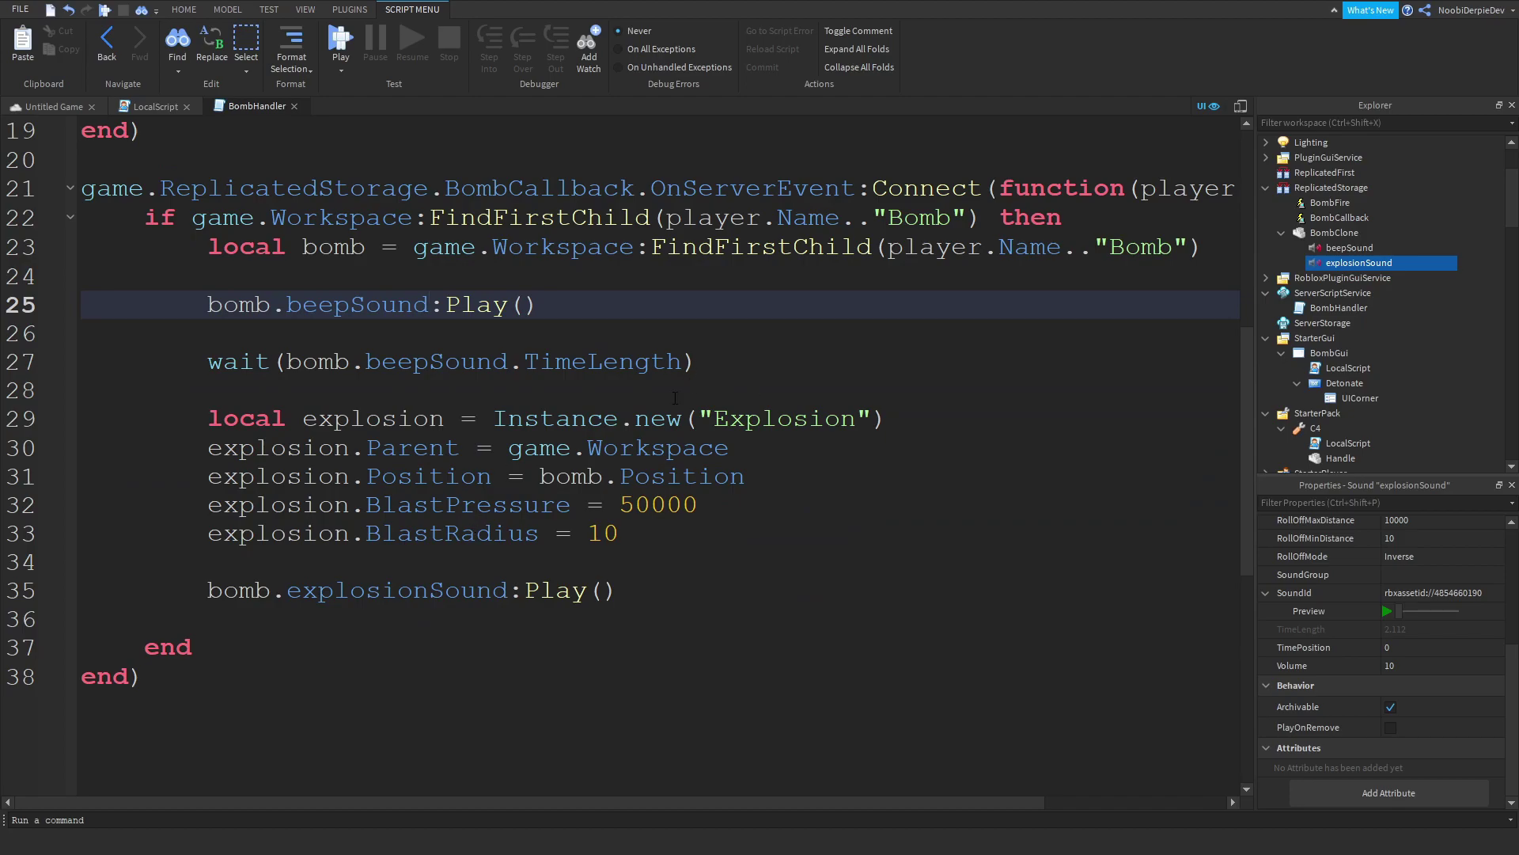
left_click(313, 417)
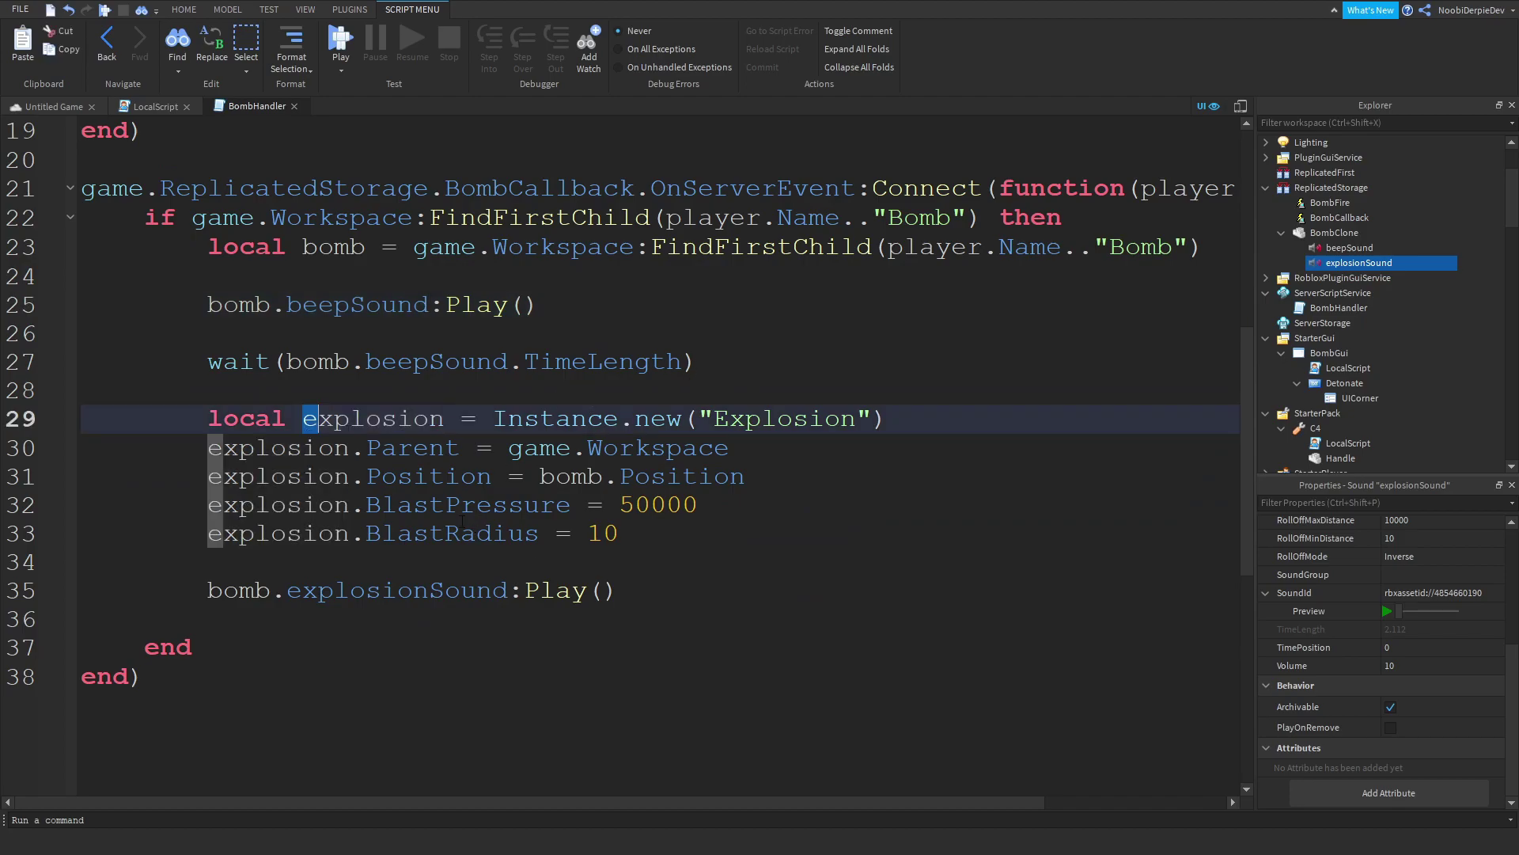
left_click_drag(618, 590, 287, 532)
- From the game view, open the Toolbox and search its Audio category for "explosion"
left_click(54, 106)
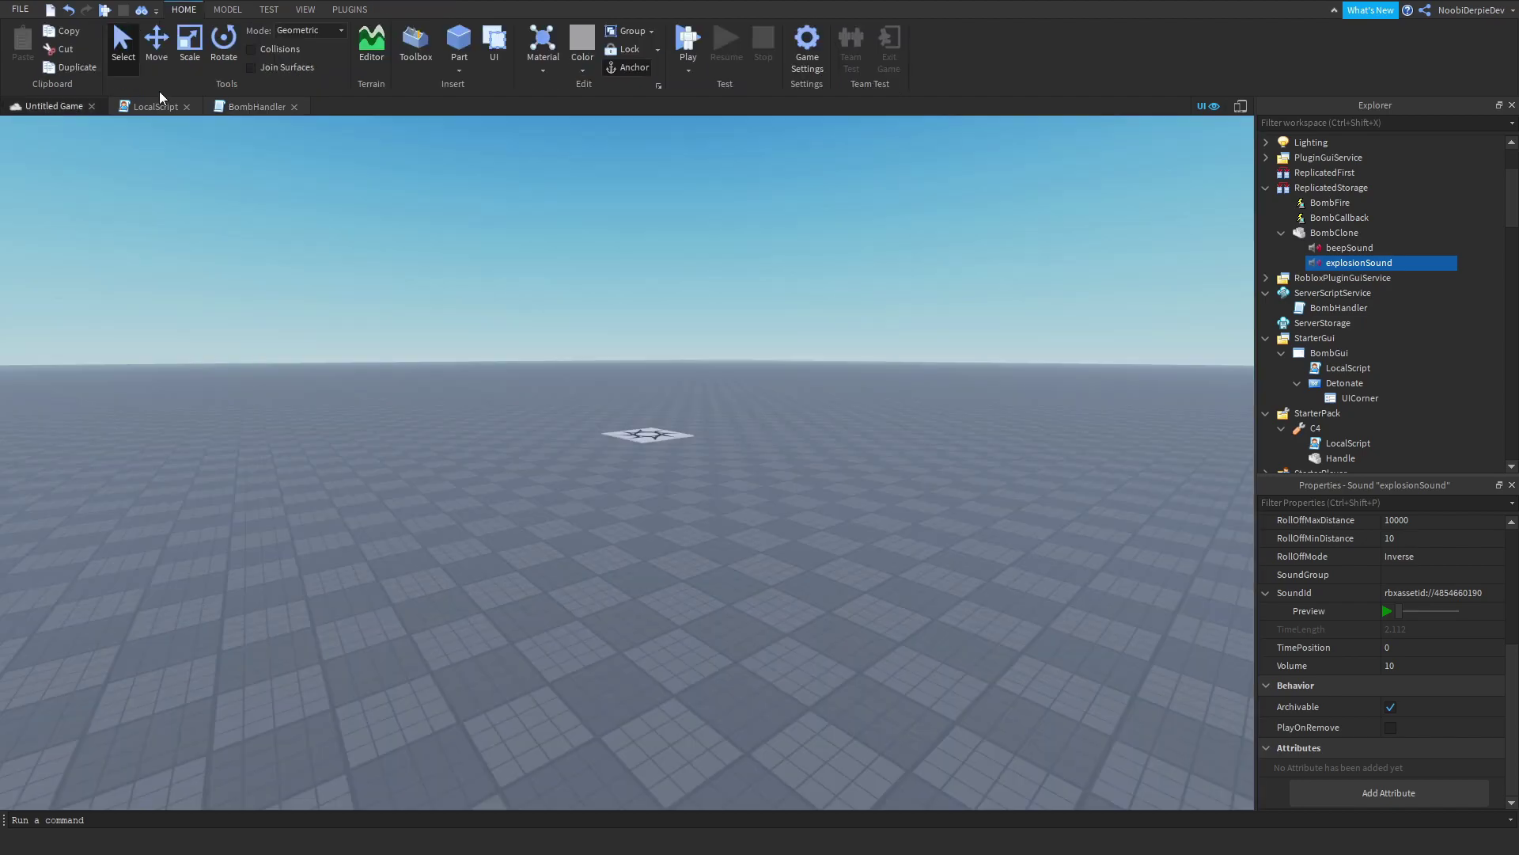
left_click(304, 9)
left_click(143, 50)
left_click(36, 160)
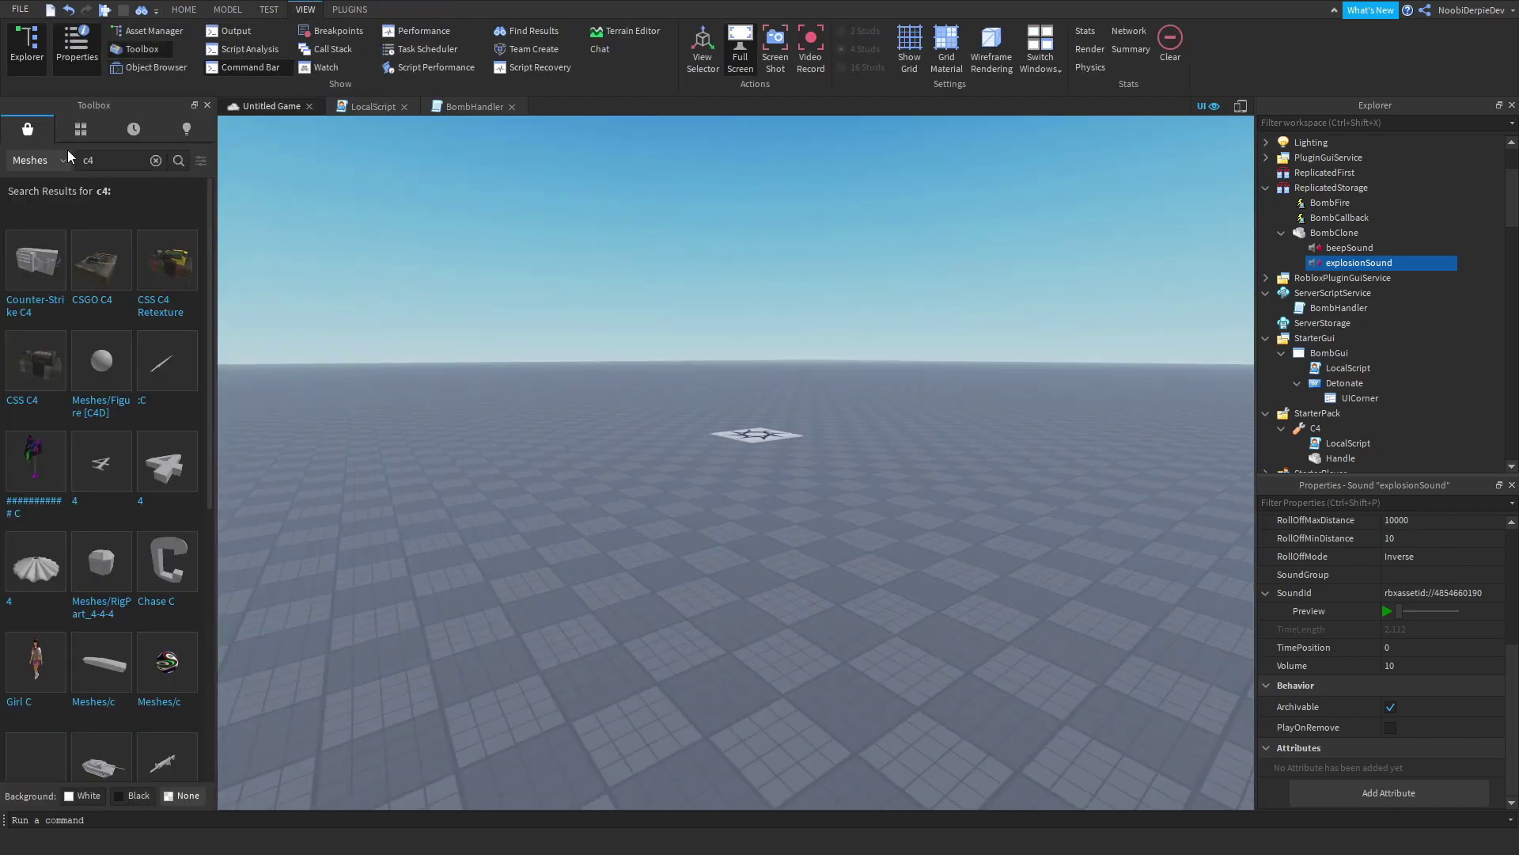
left_click(30, 239)
left_click(155, 160)
left_click(130, 161)
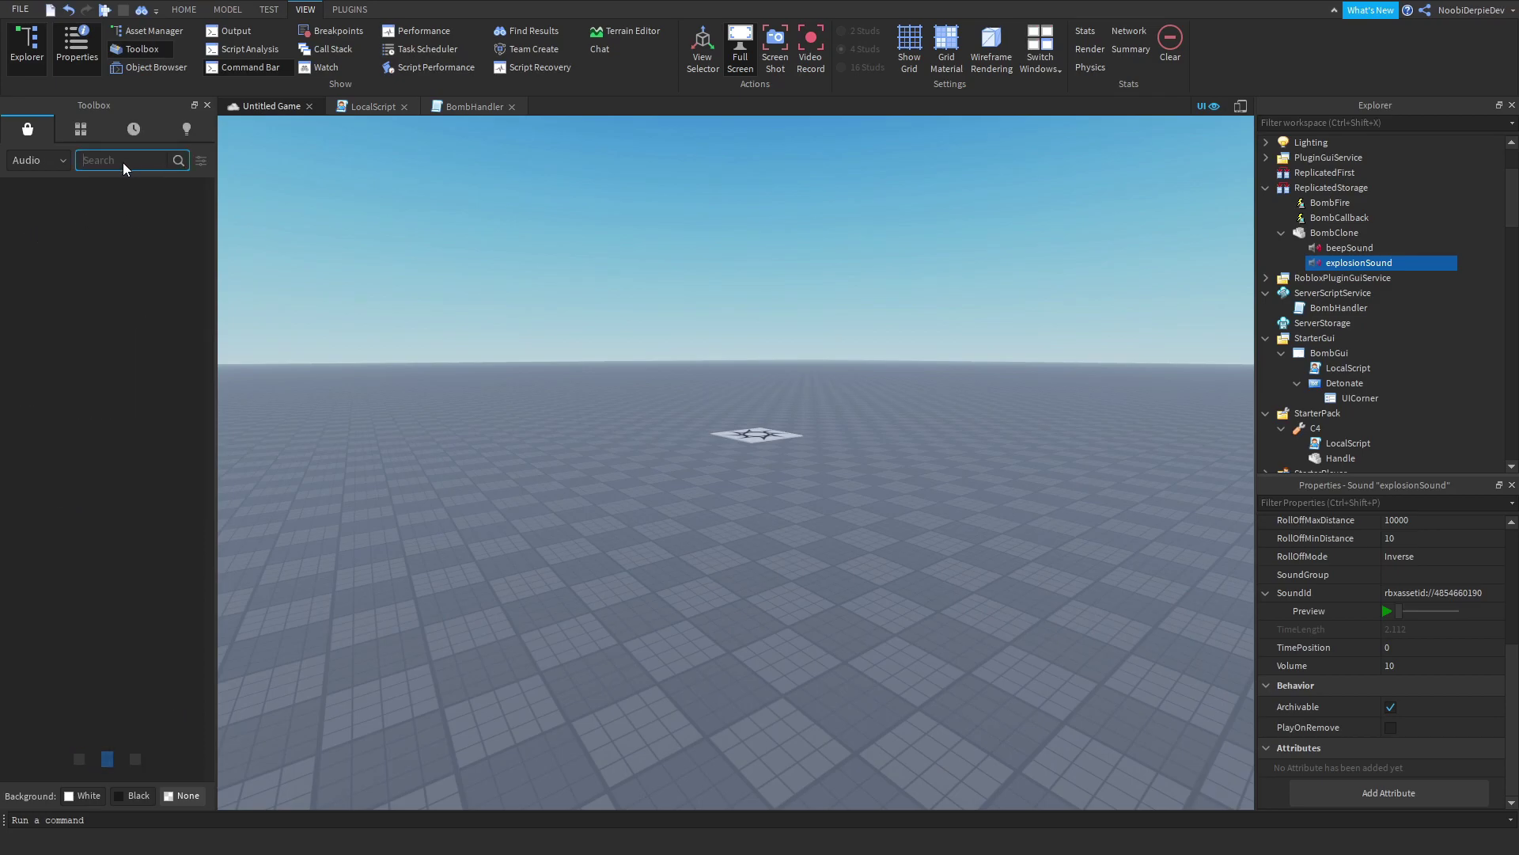
type("explosion")
key("Return")
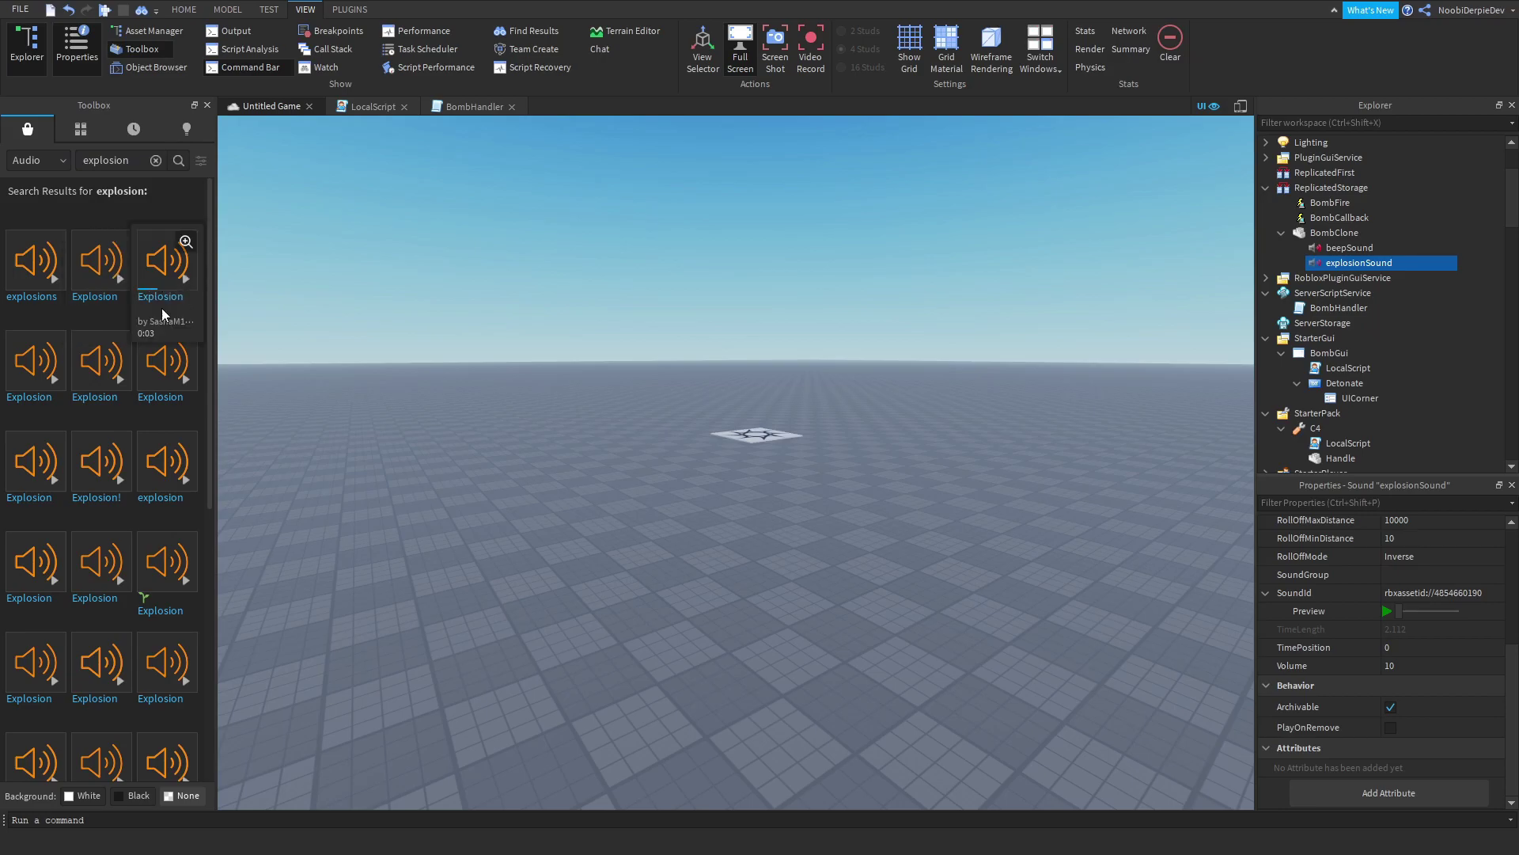
right_click(111, 366)
left_click(167, 408)
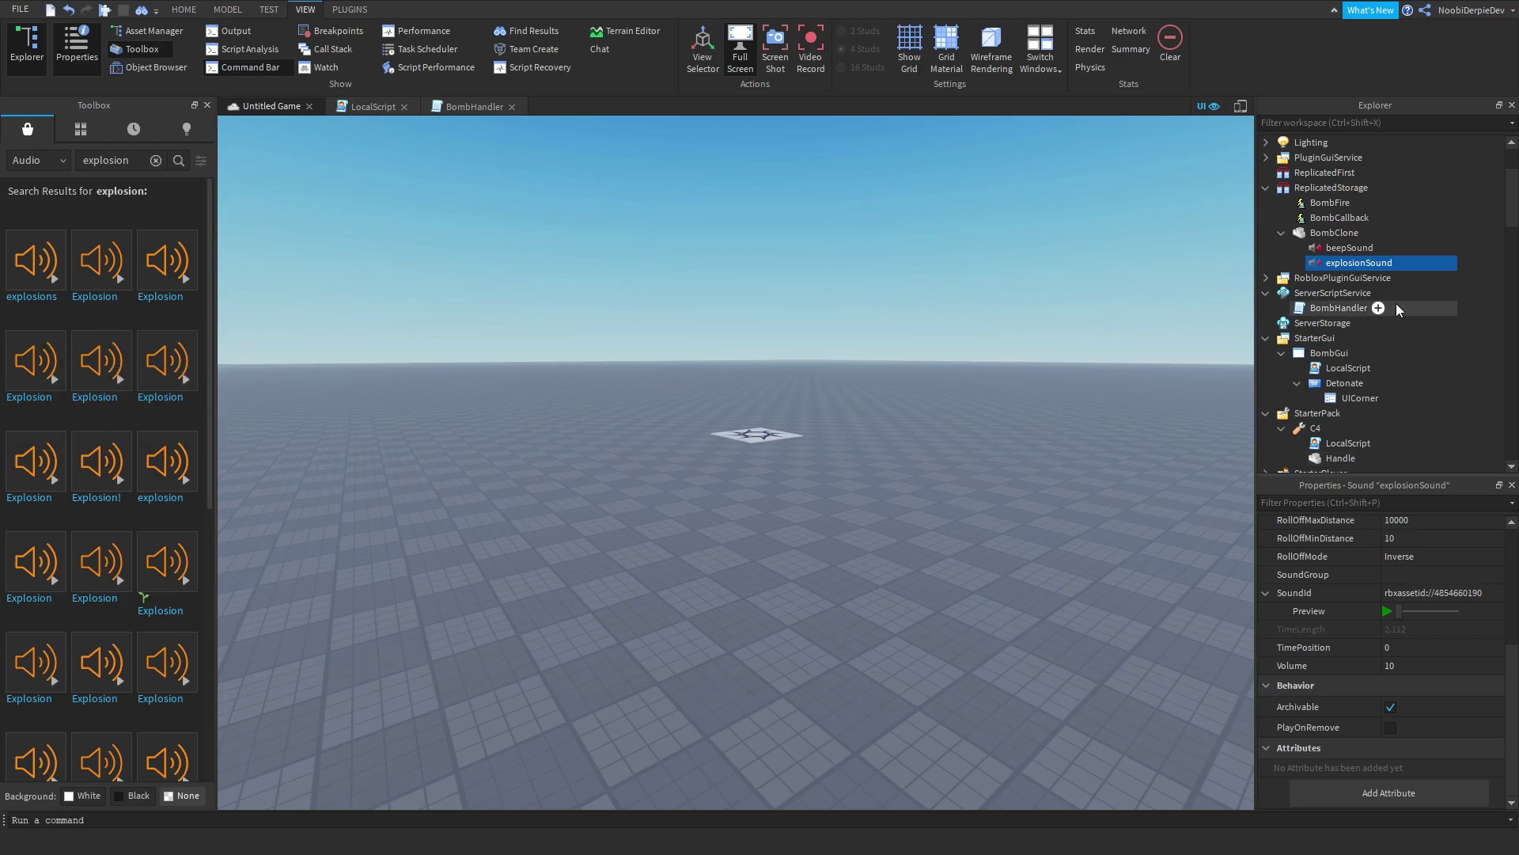
left_click(1436, 593)
key("ctrl+v")
key("Return")
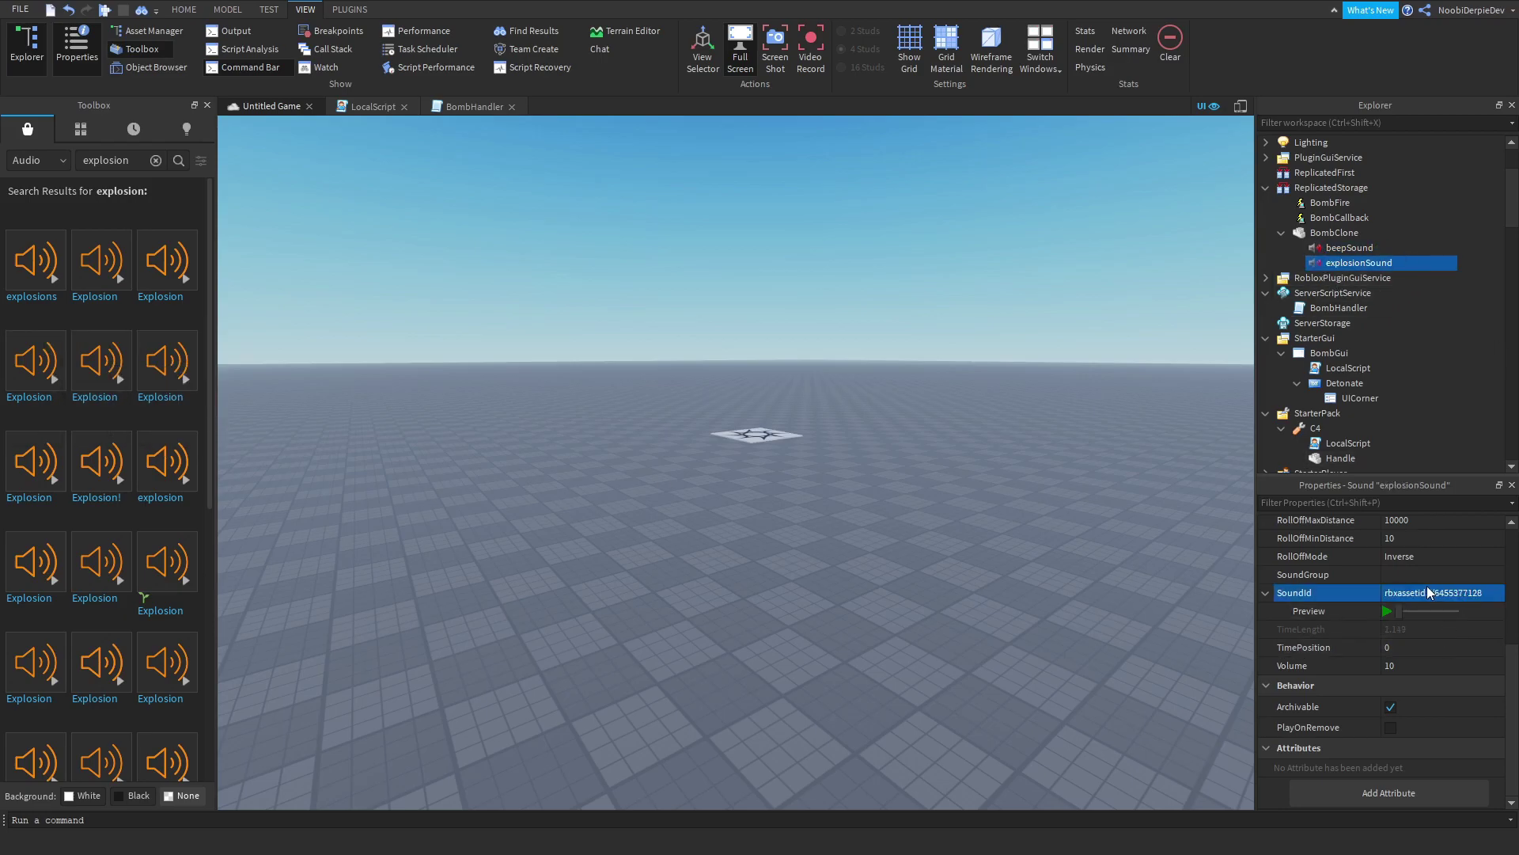
- Set explosionSound's Volume to 5 and close the Toolbox
left_click(1428, 666)
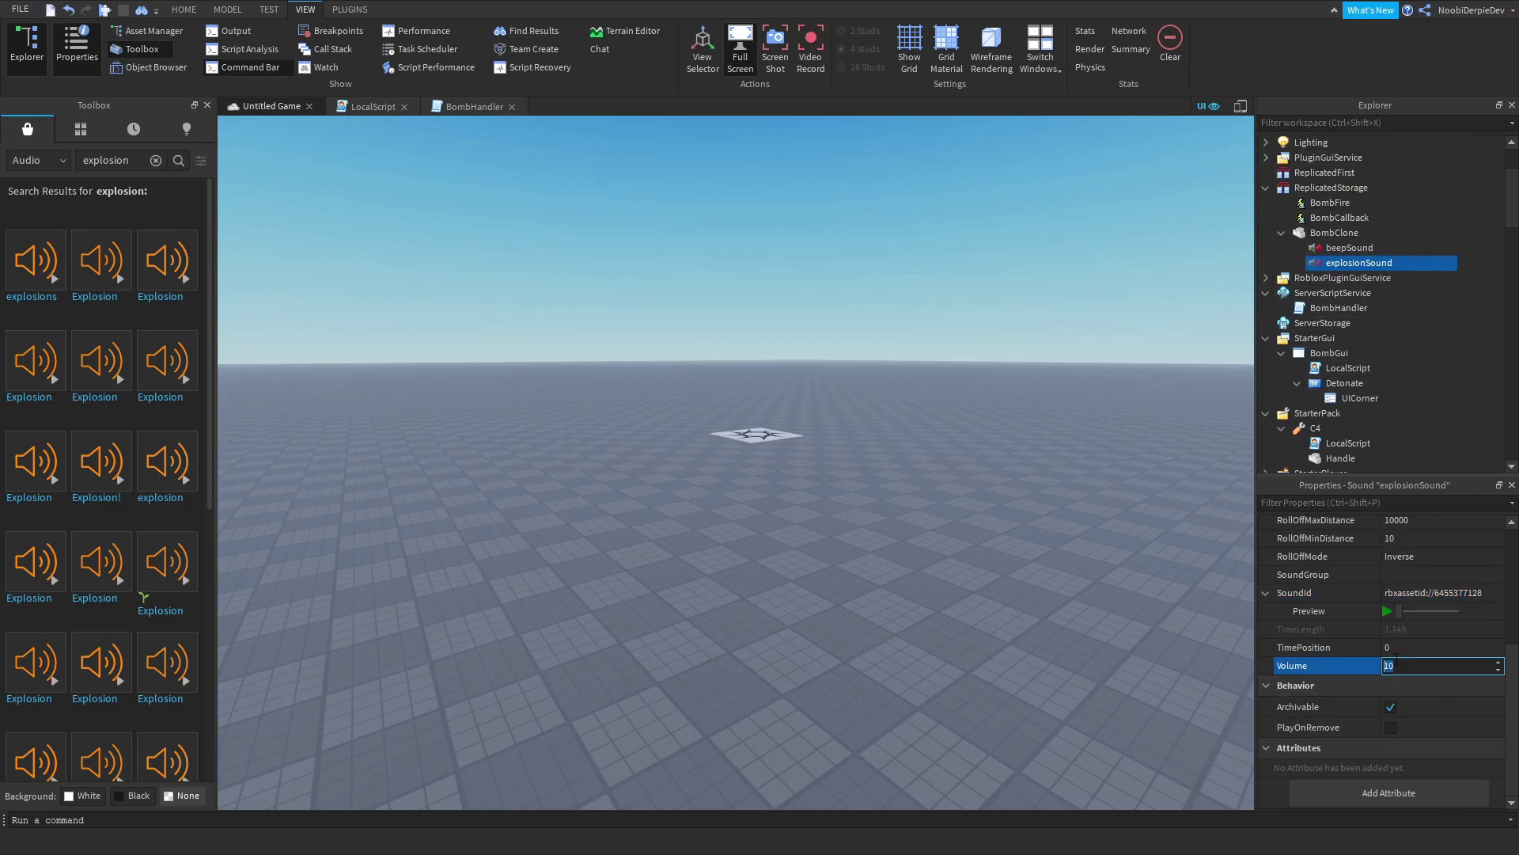
left_click(1428, 666)
type("5")
key("Return")
left_click(208, 106)
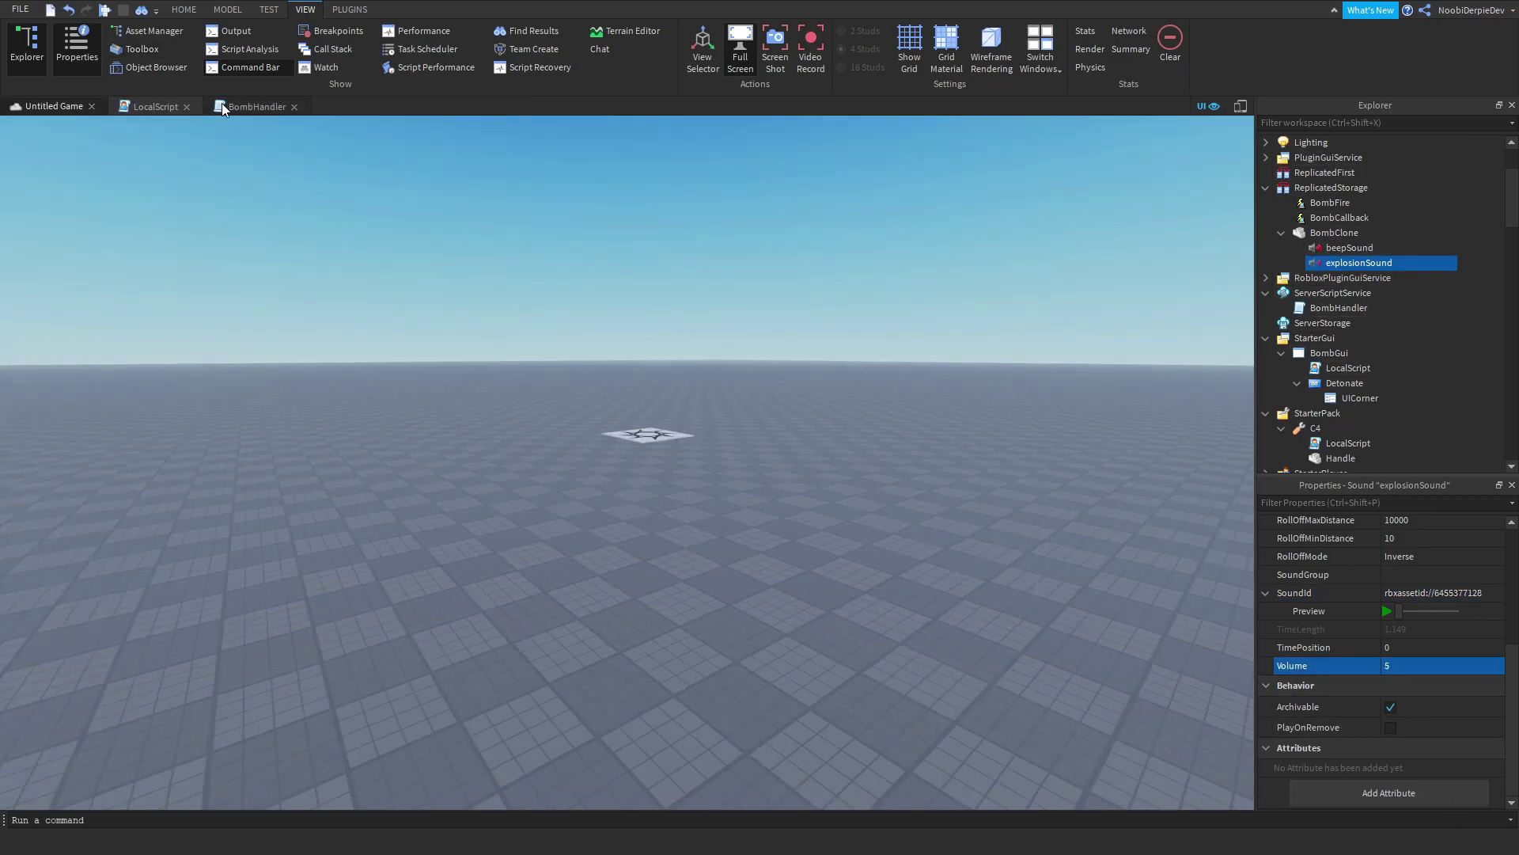
- In BombHandler, leave a blank line below bomb.explosionSound:Play() and add "wait(bomb.explosionSound.TimeLength)"
left_click(255, 106)
left_click(579, 553)
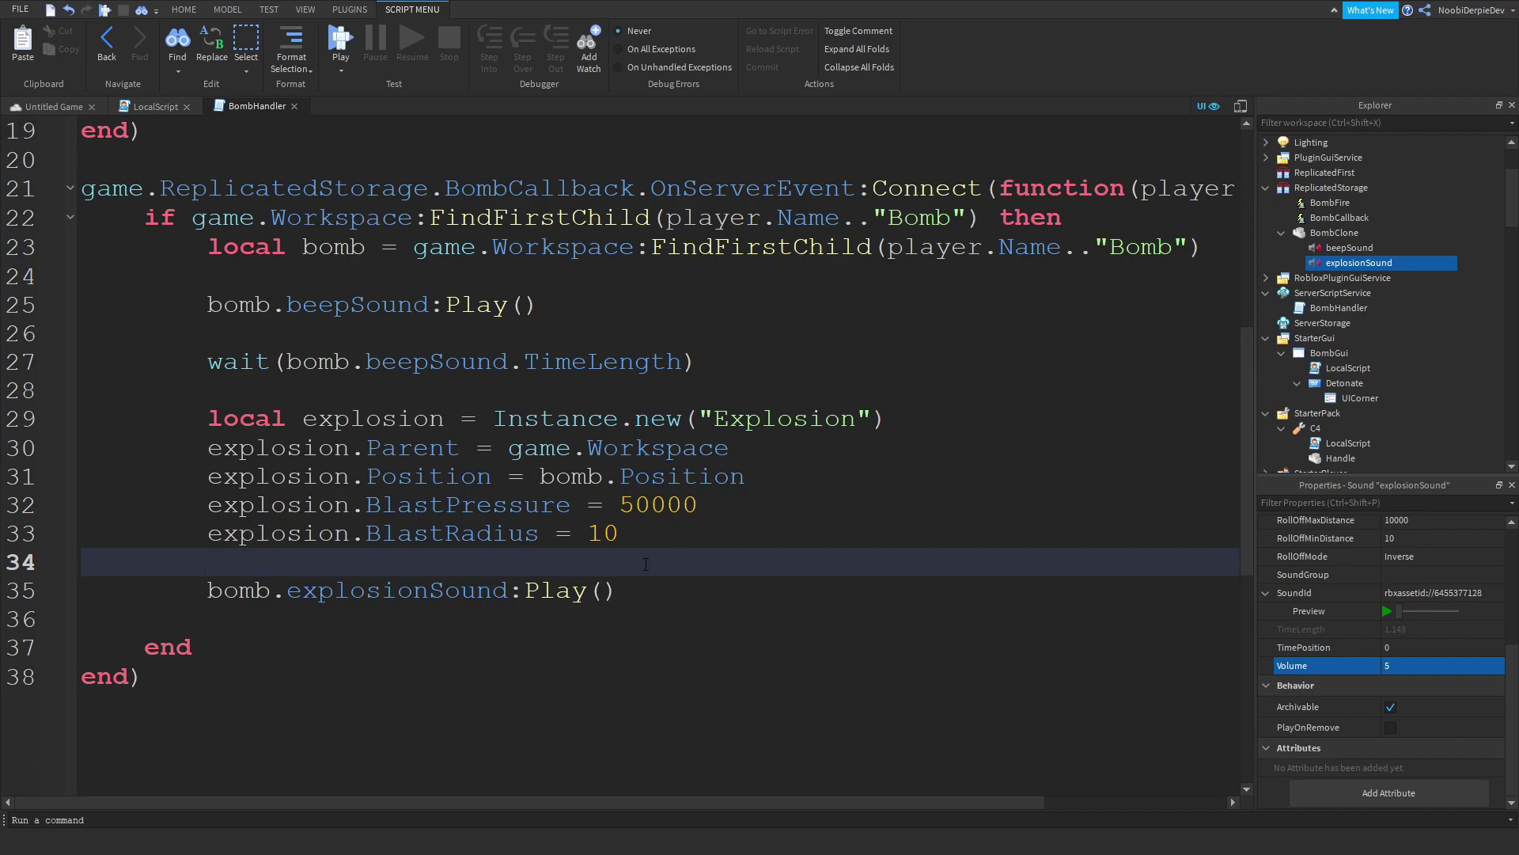
left_click(665, 590)
key("Return")
- Leave a blank line below the explosionSound wait and add "bomb:Destroy()"
key("Return")
type("wait(bomb.Explosion")
key("BackSpace")
key("BackSpace")
key("BackSpace")
key("BackSpace")
key("BackSpace")
key("BackSpace")
key("BackSpace")
key("BackSpace")
key("BackSpace")
type("expls")
key("BackSpace")
type("osionSound.TimeLength")
key("Return")
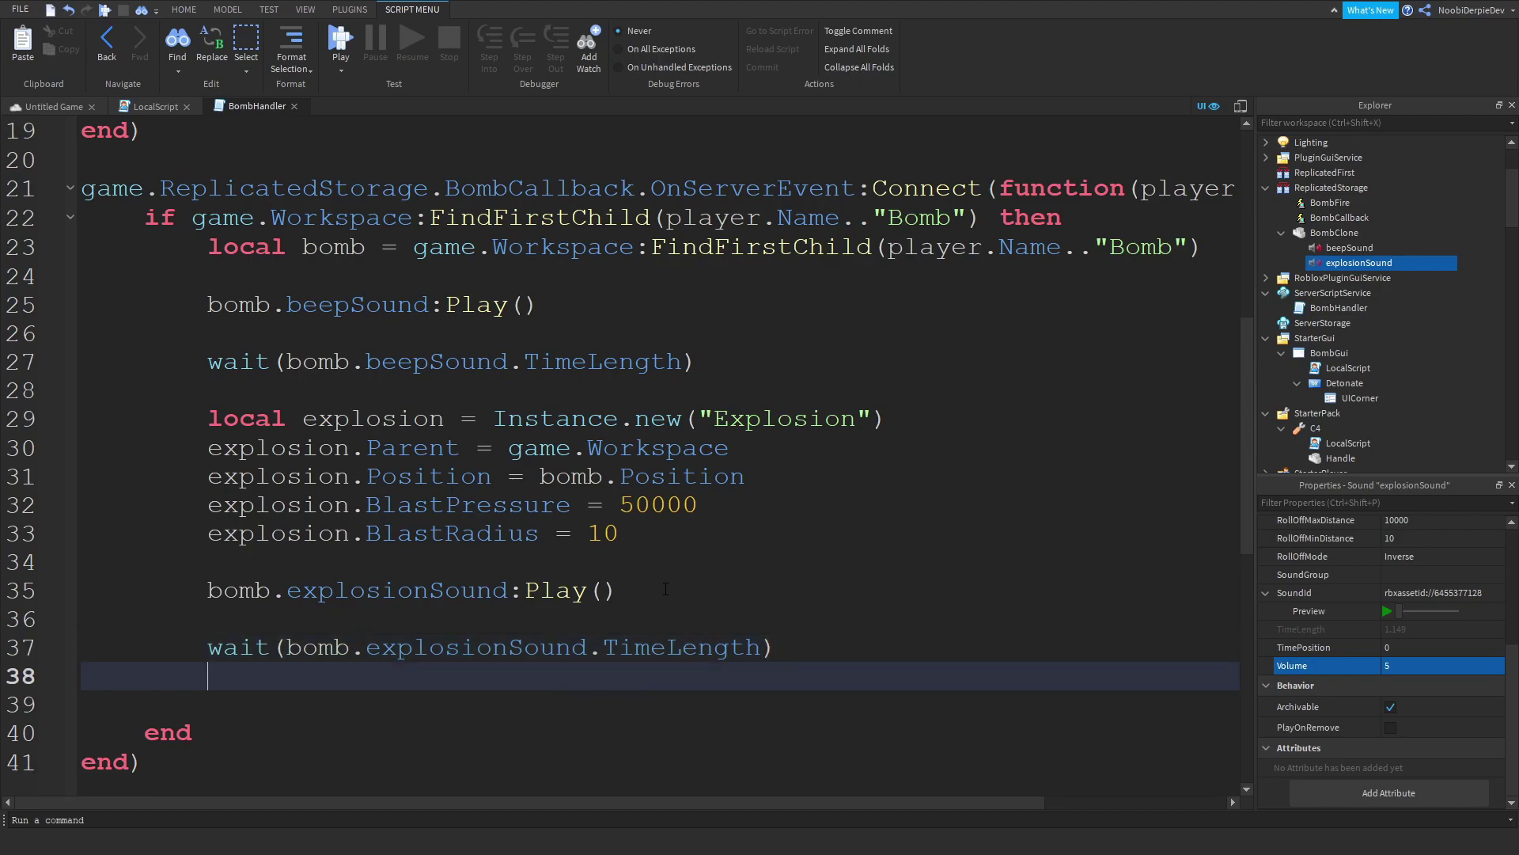
key("Return")
type("bomb:Destroy()")
- Below bomb:Destroy(), leave a blank line and add an else branch to the bomb check
left_click_drag(413, 222, 981, 215)
left_click(755, 273)
scroll(755, 274, "down", 2)
left_click(476, 535)
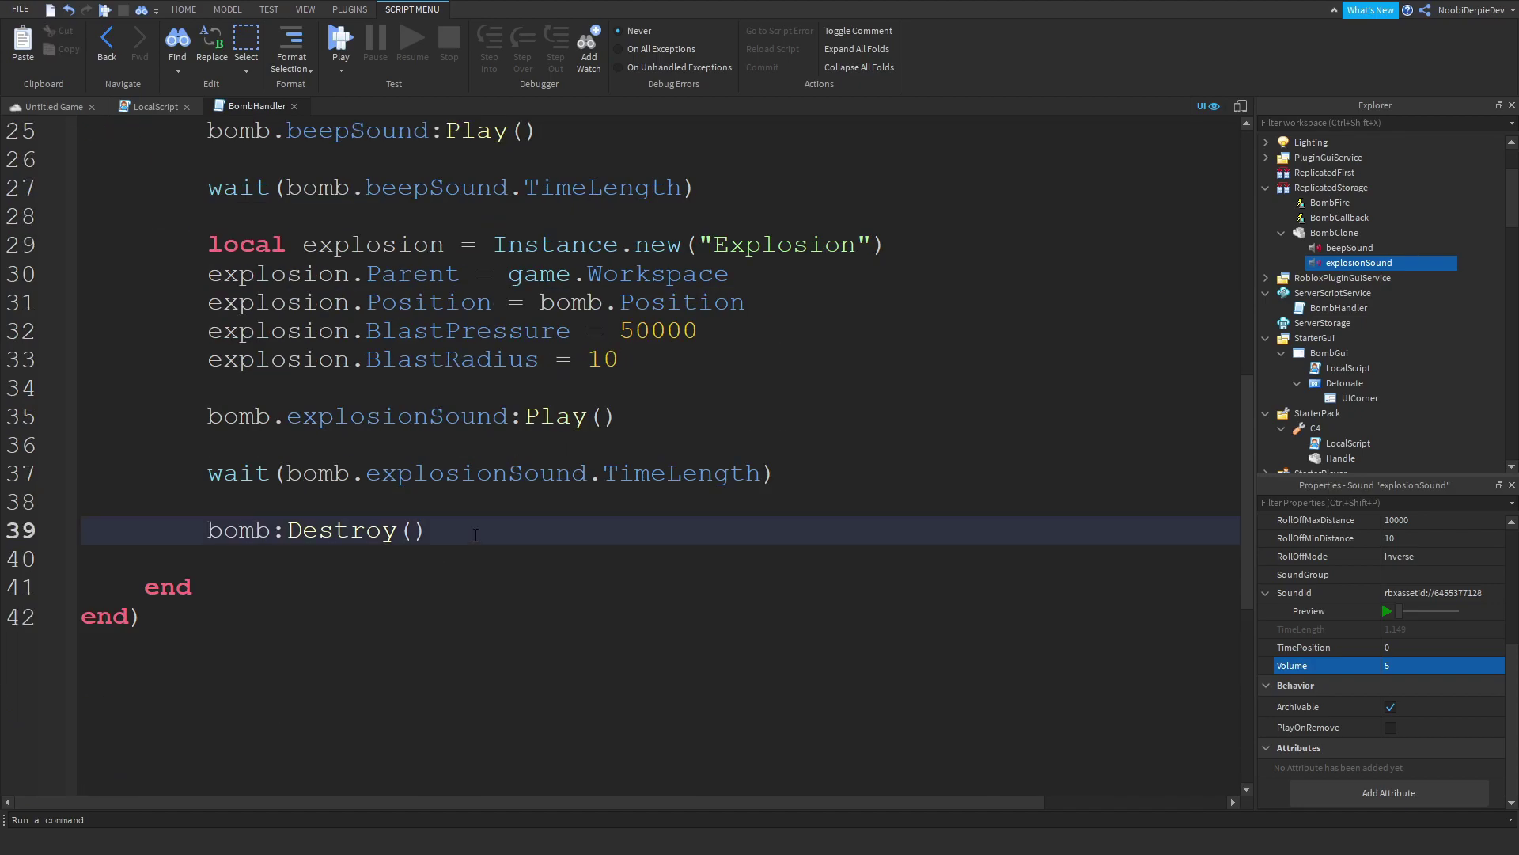
key("Return")
key("Return")
type("else")
key("Return")
key("Return")
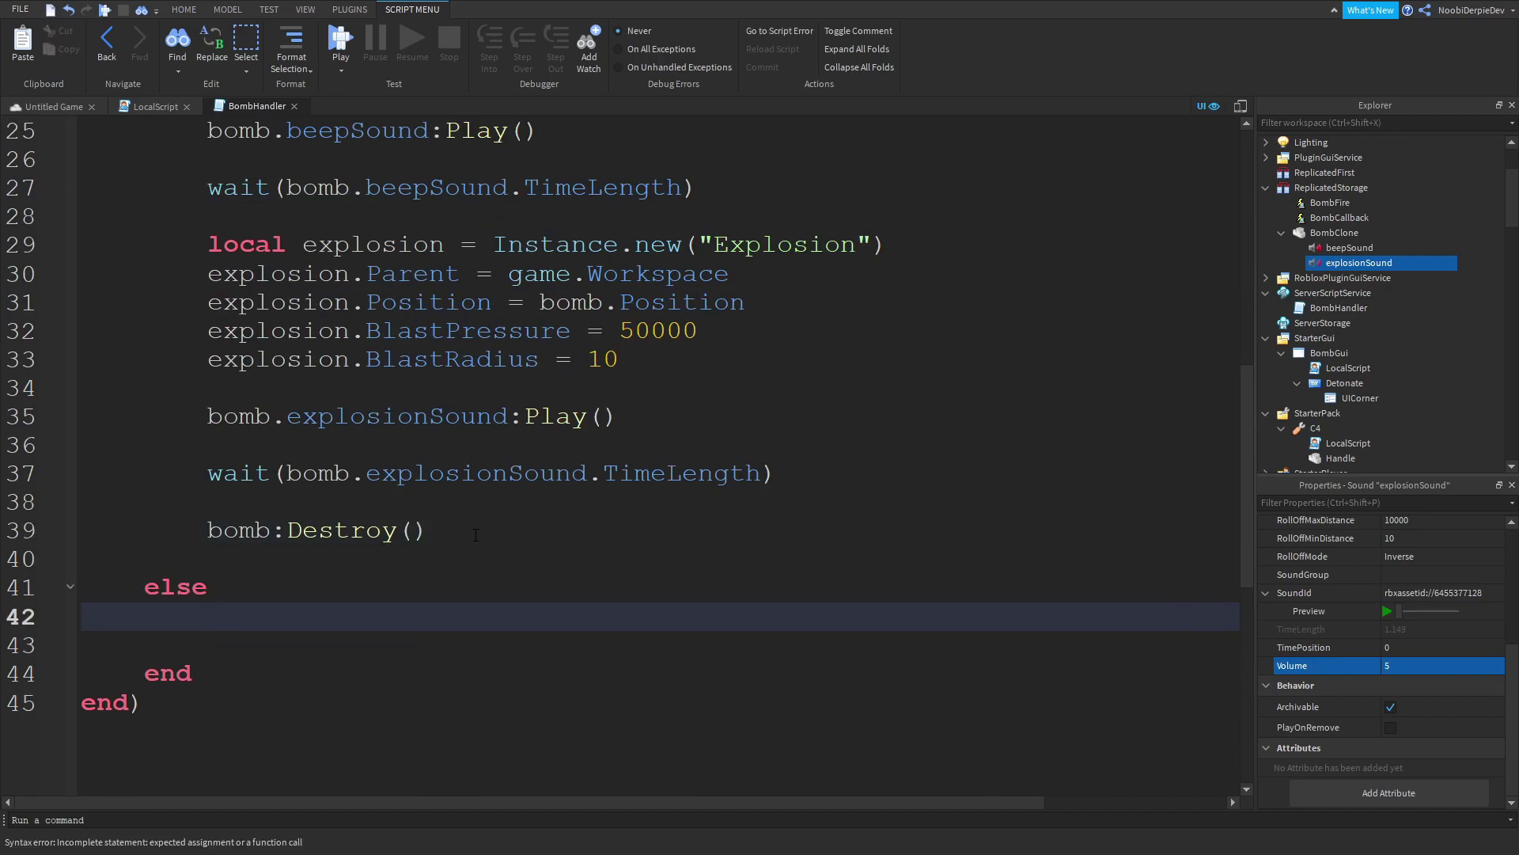
- Inside the else branch, add the comment "--not going to do anything"
type("-no")
key("BackSpace")
key("BackSpace")
type("-not going to do any")
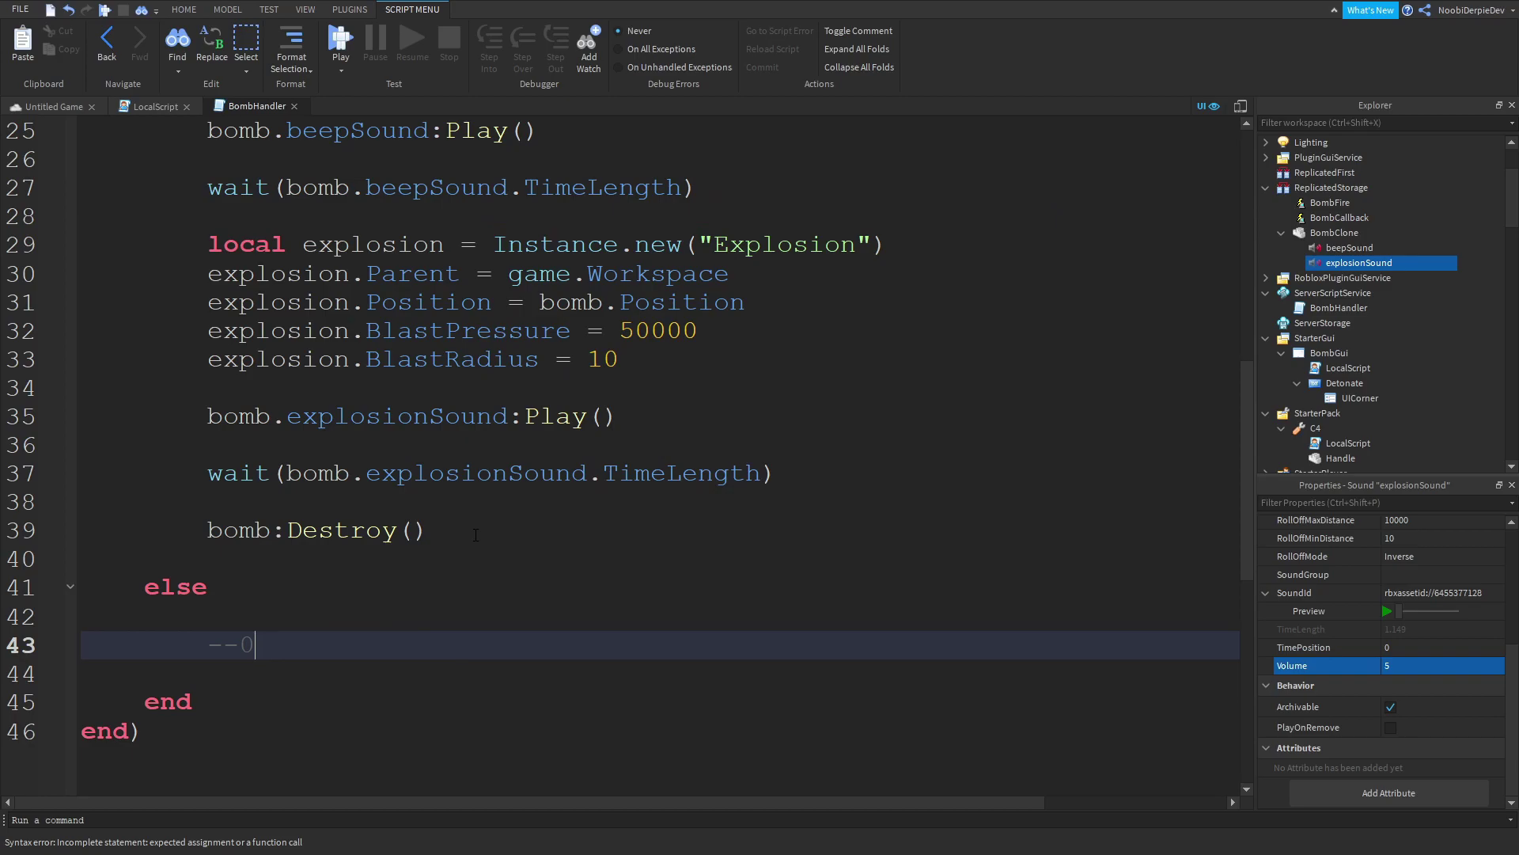
type("thing")
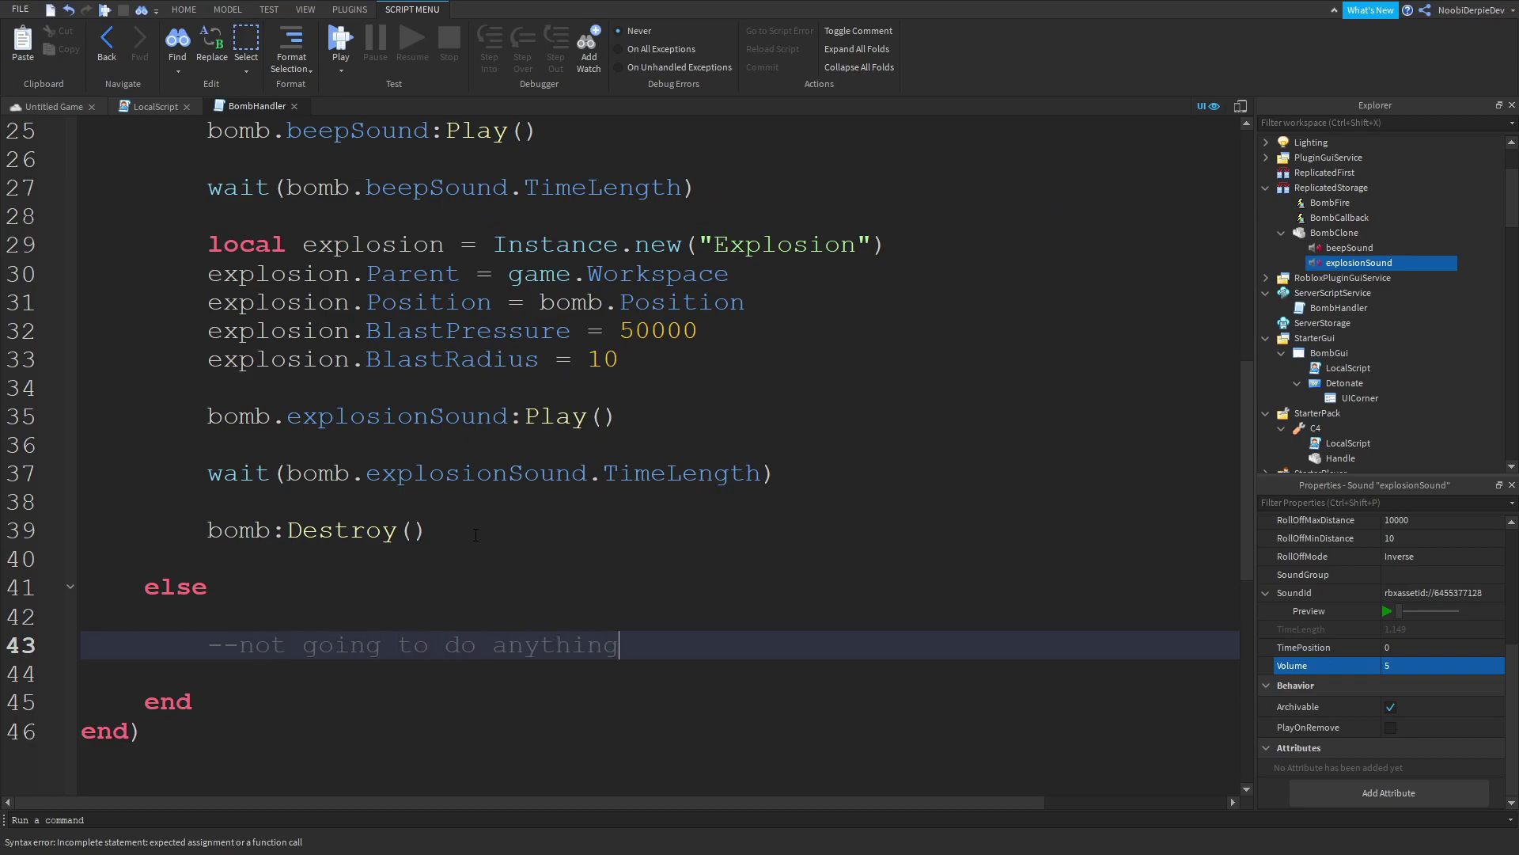
- Close the BombHandler and LocalScript scripts
scroll(524, 366, "down", 3, "ctrl")
scroll(523, 366, "up", 8)
left_click(294, 106)
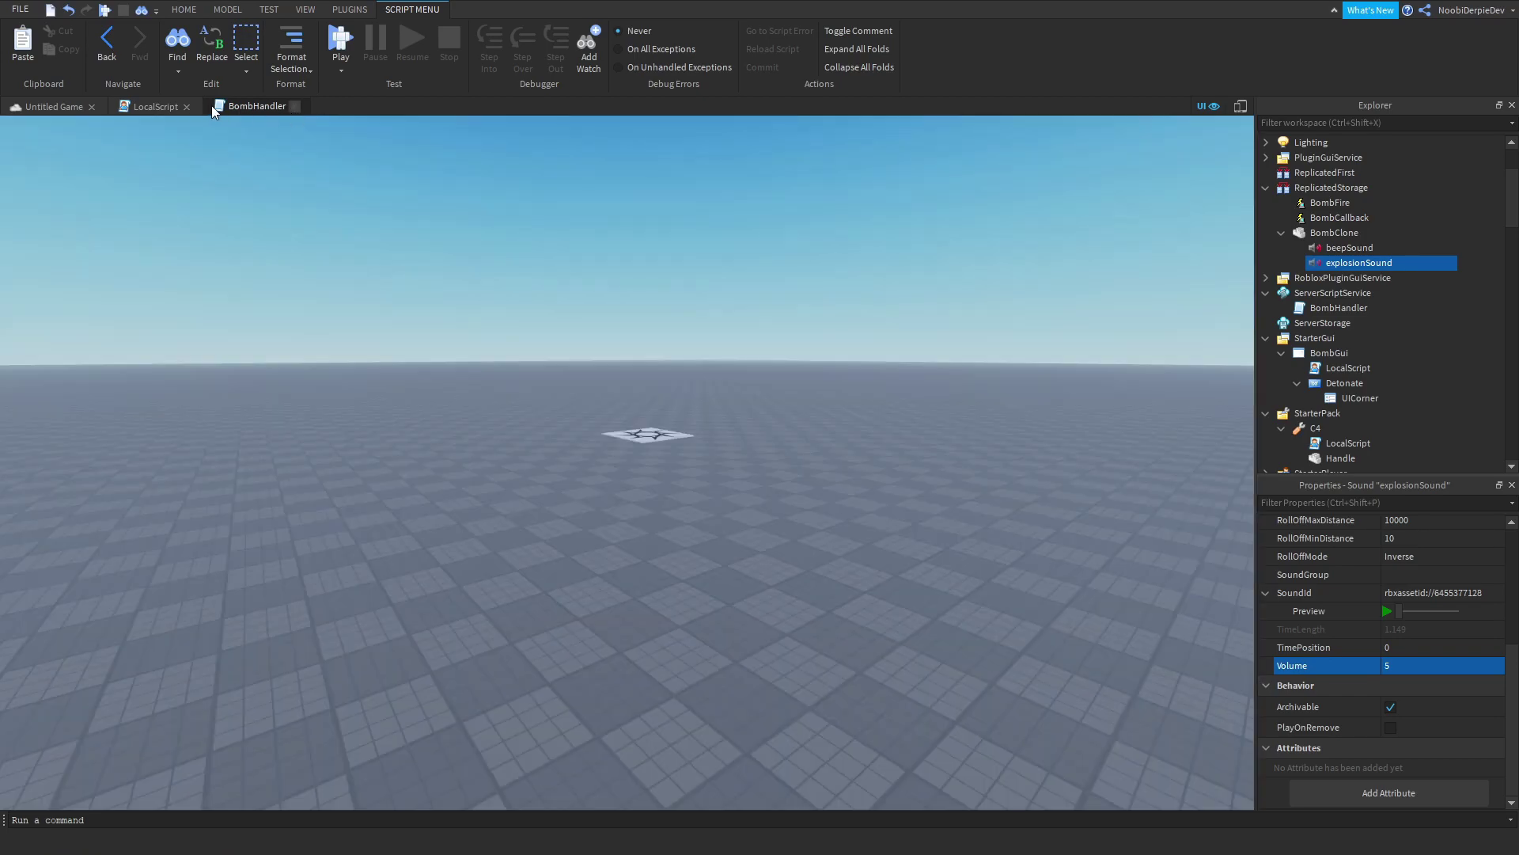
left_click(187, 106)
scroll(1360, 353, "down", 2)
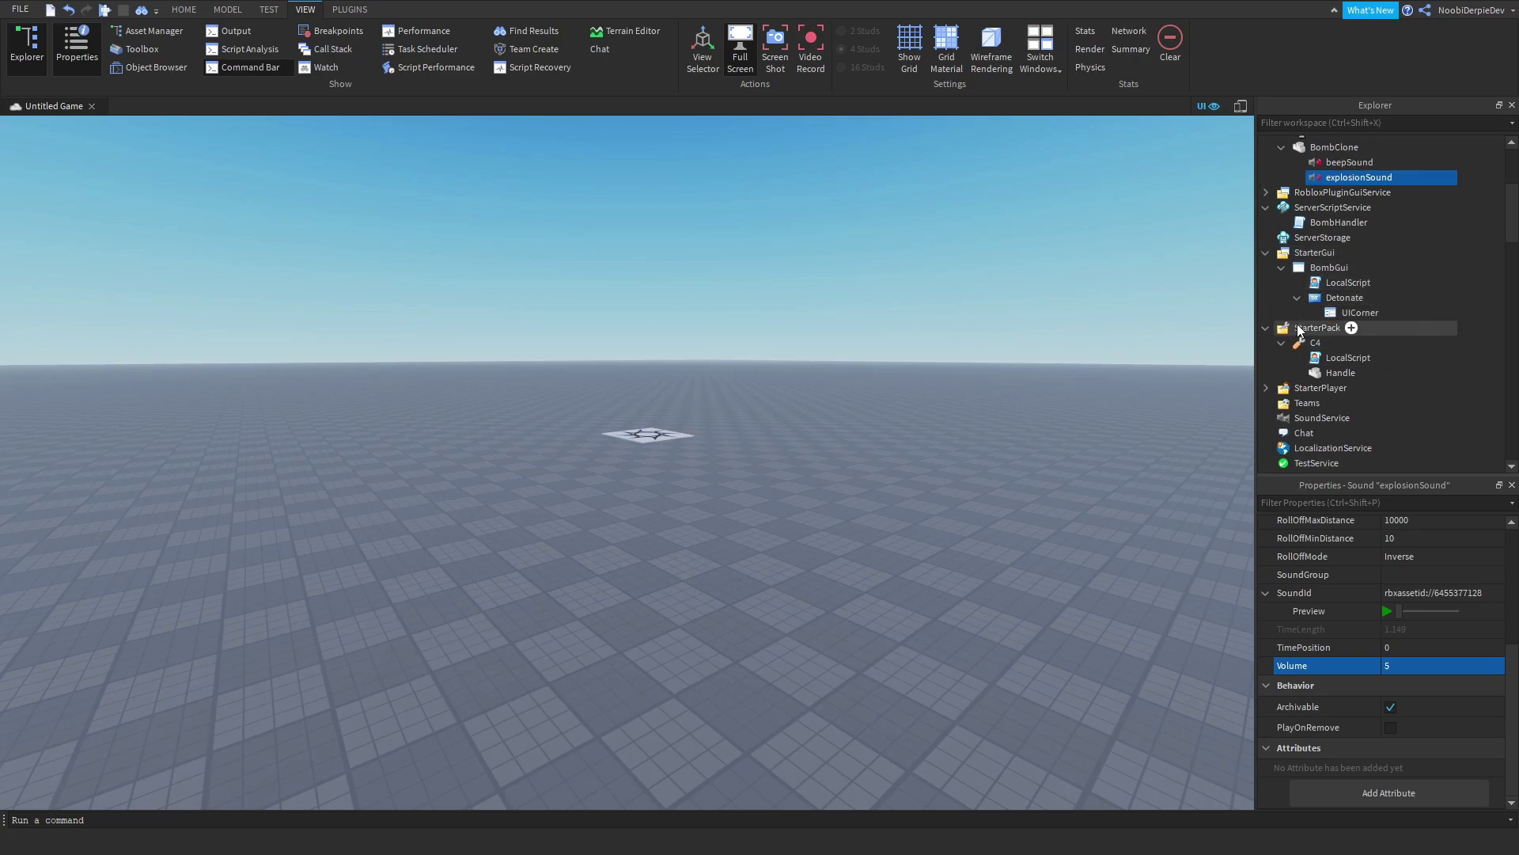
left_click(1295, 339)
key("ctrl+d")
left_click(179, 8)
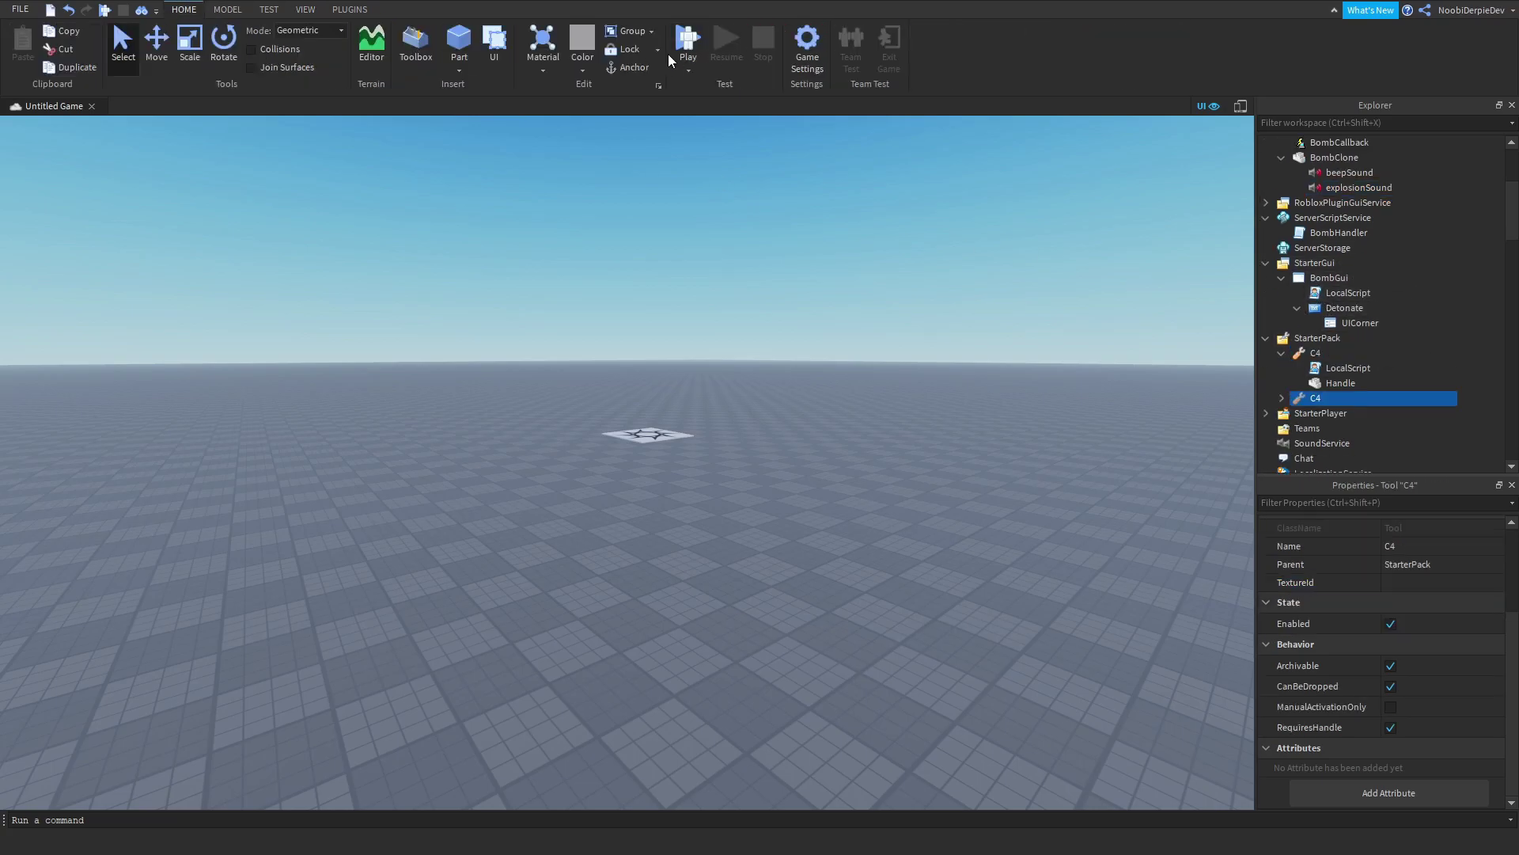
left_click(1346, 368)
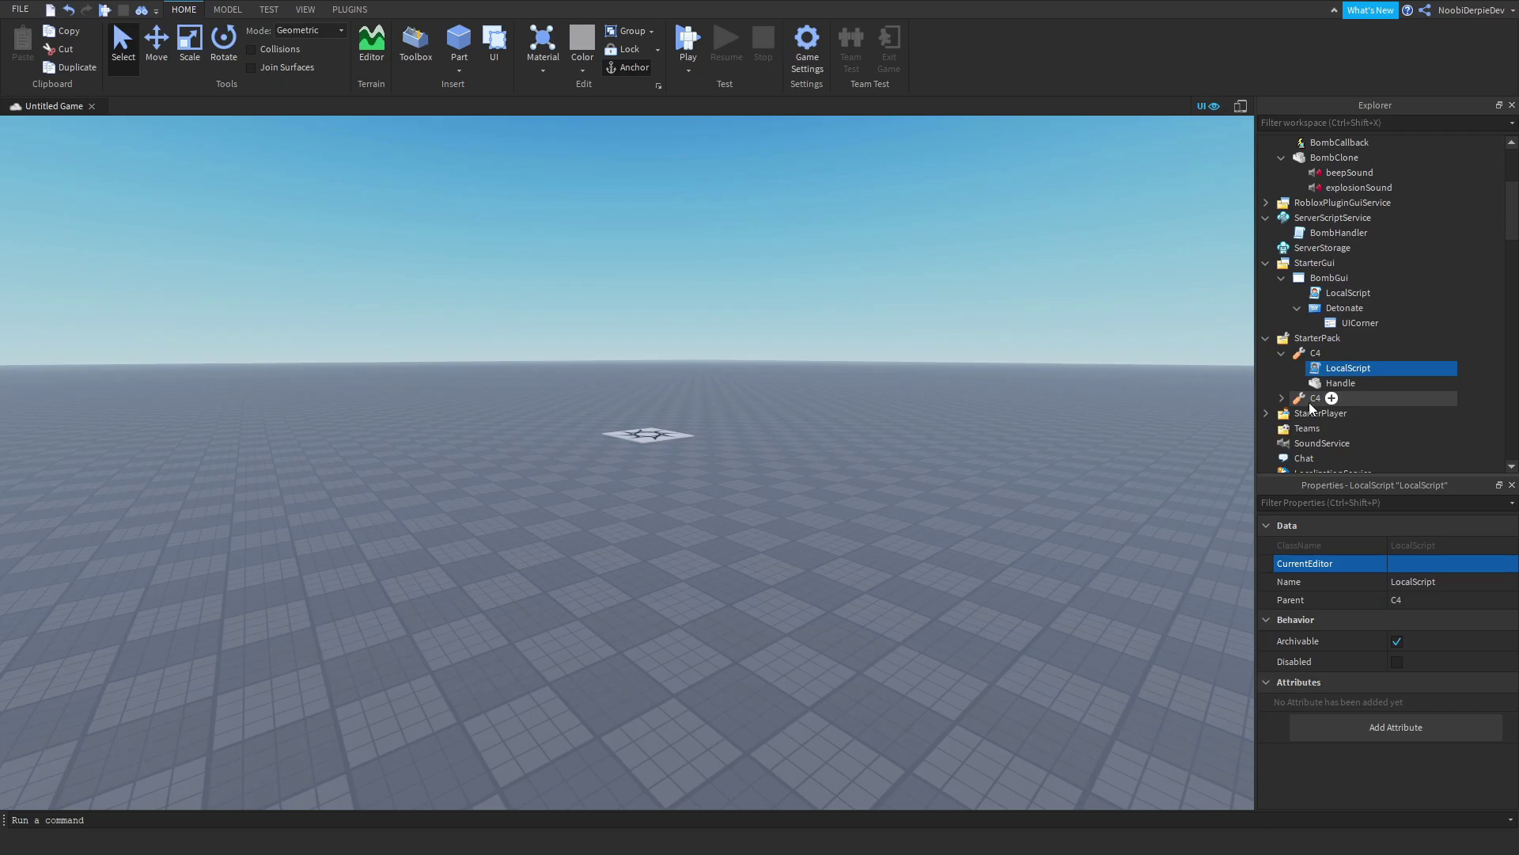
left_click(1309, 402)
key("Delete")
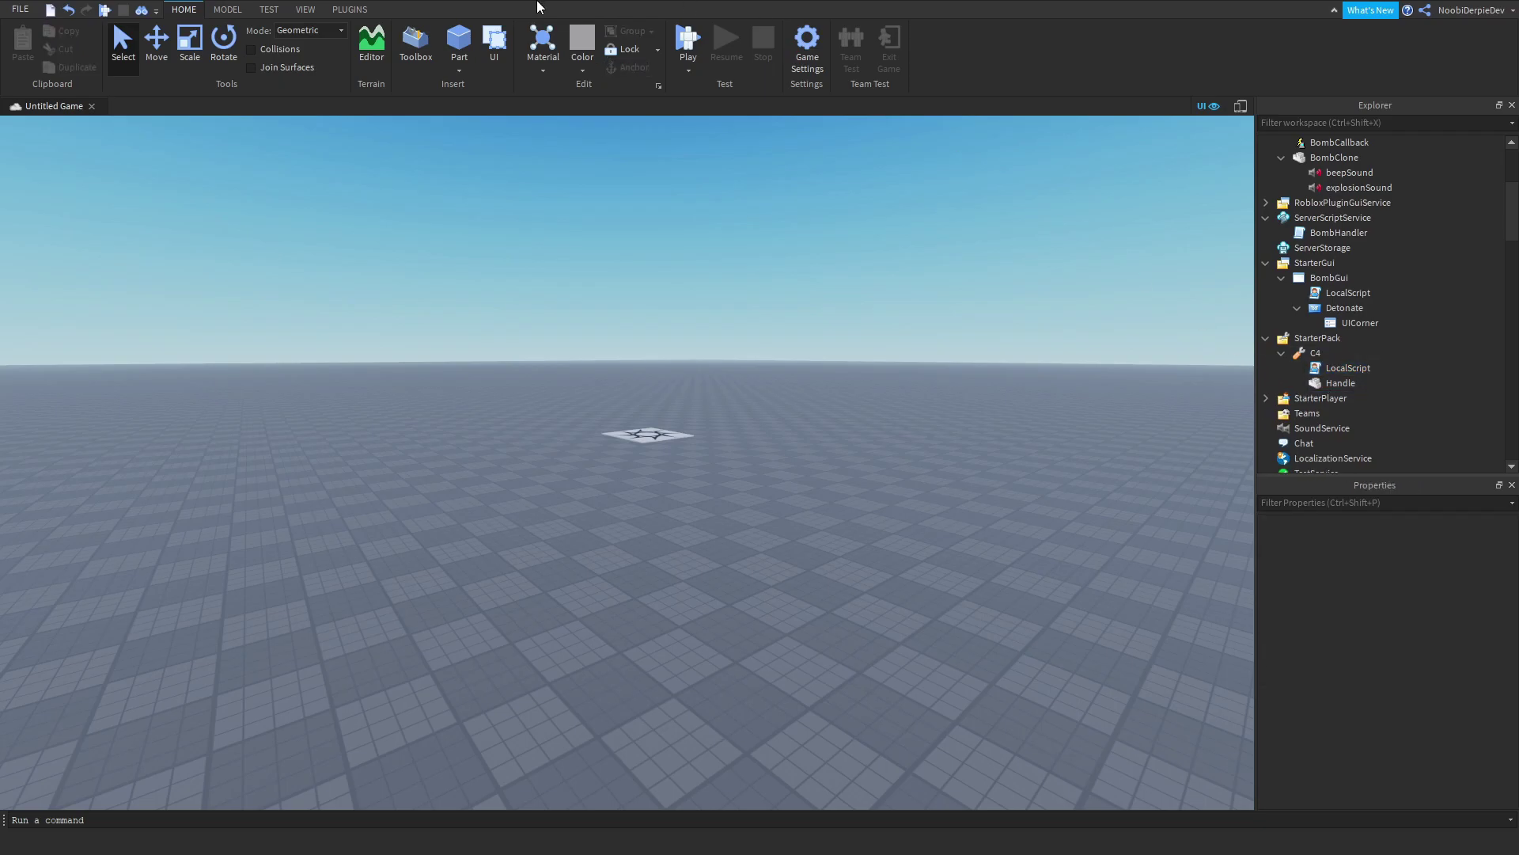
- Start a playtest, equip the C4 tool and place a bomb on the baseplate
left_click(694, 57)
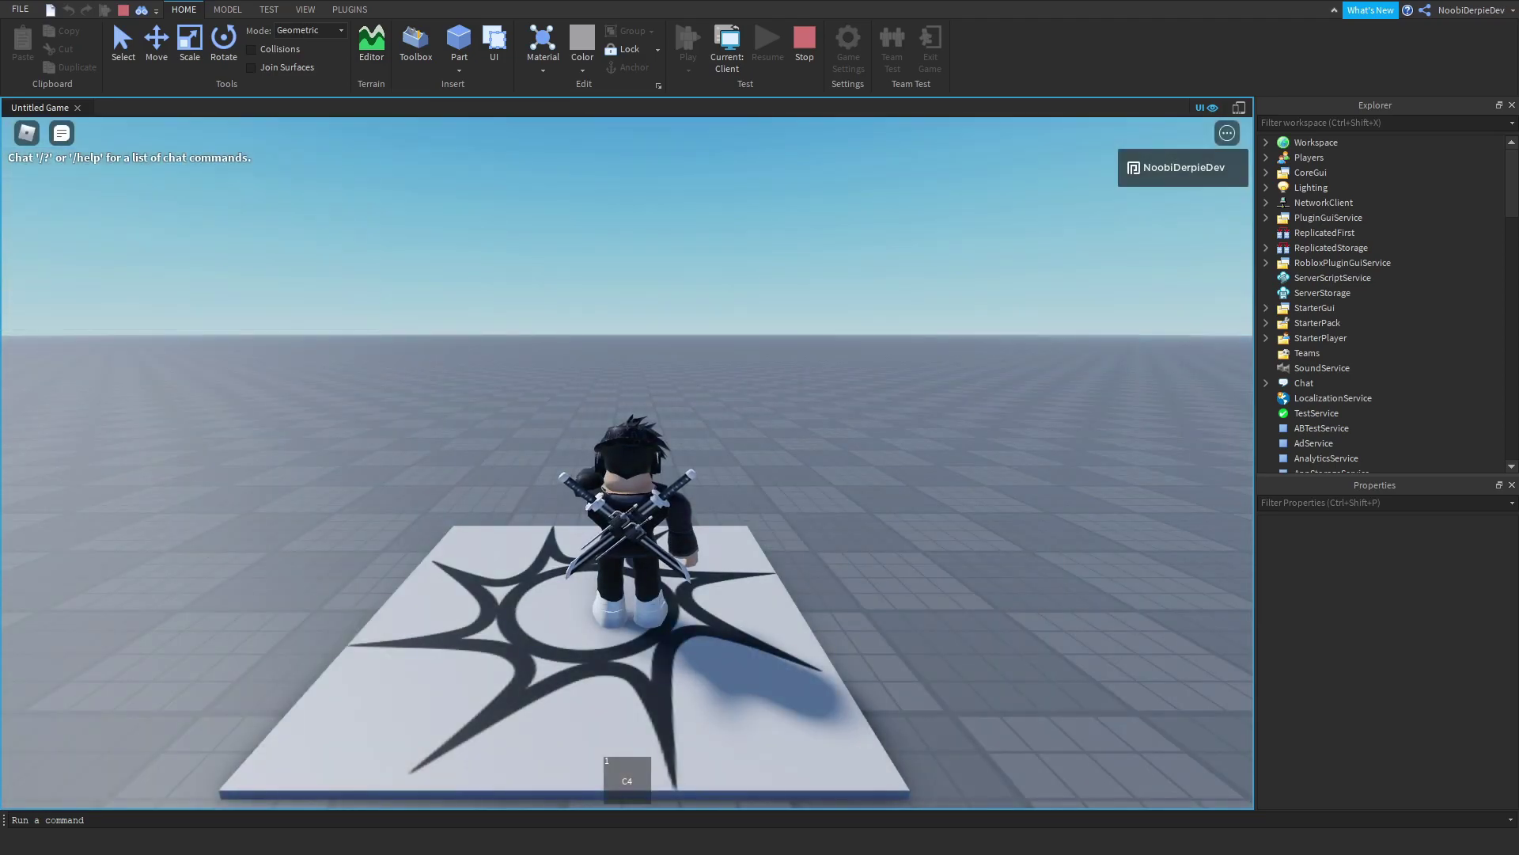
key("1")
key("d")
key("space")
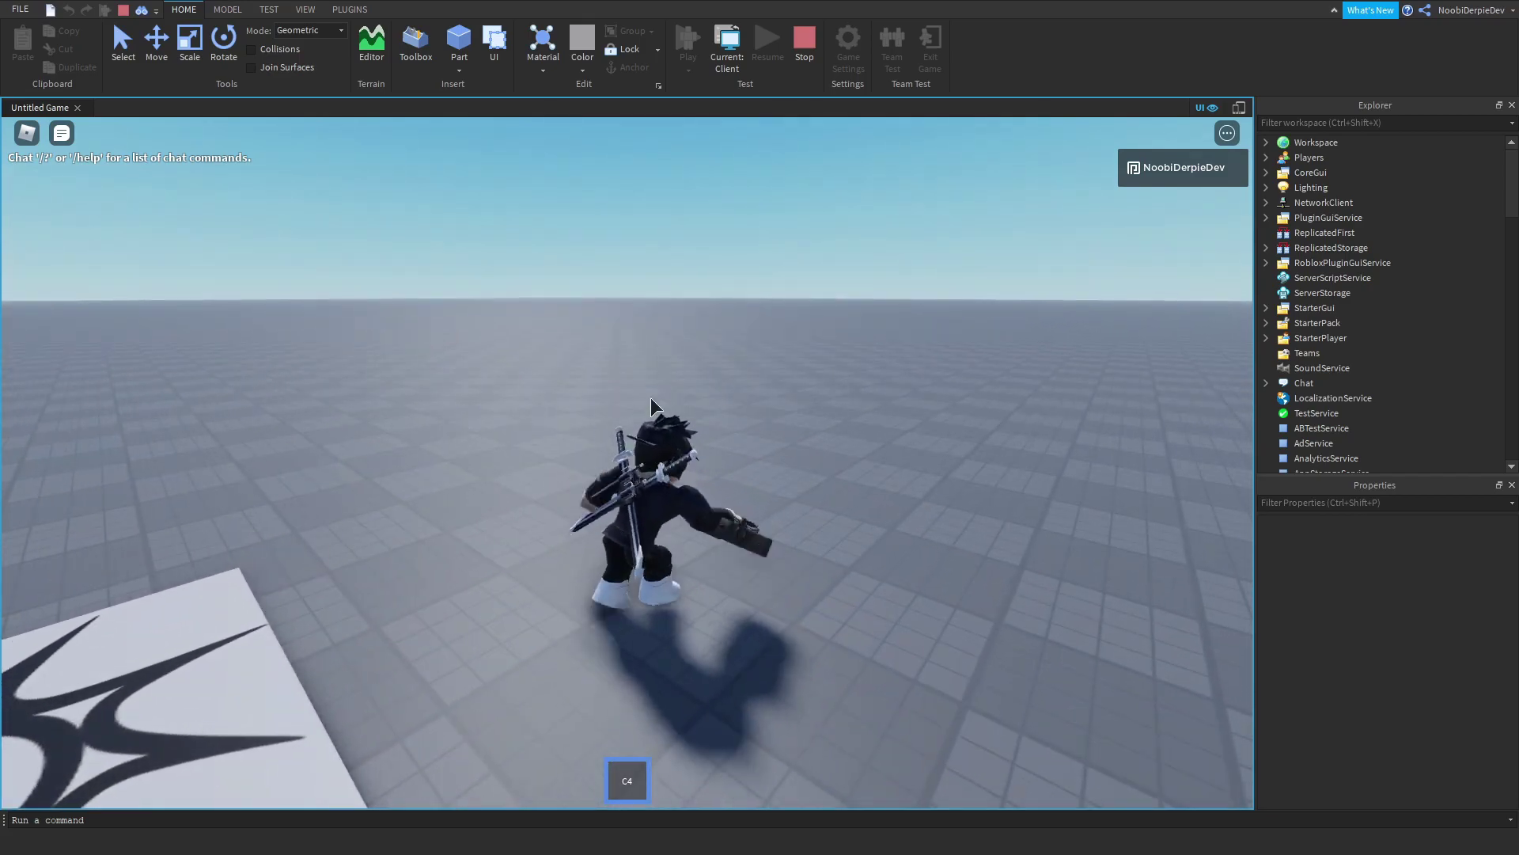
left_click(900, 381)
right_click_drag(901, 383, 901, 383)
key("s")
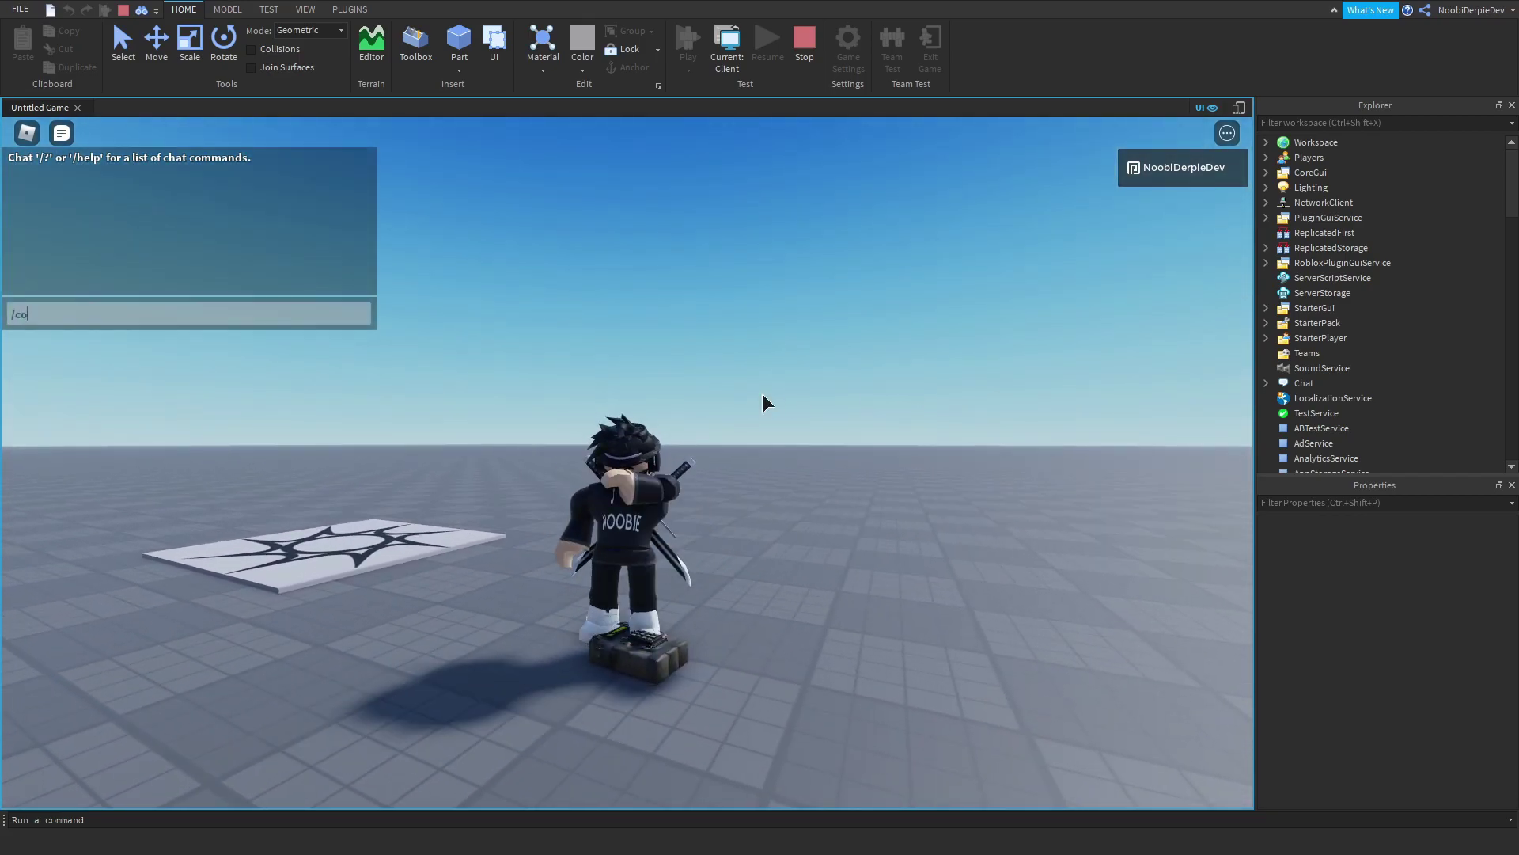
- Check the client and server logs in the Developer Console, close it and stop the playtest
key("F9")
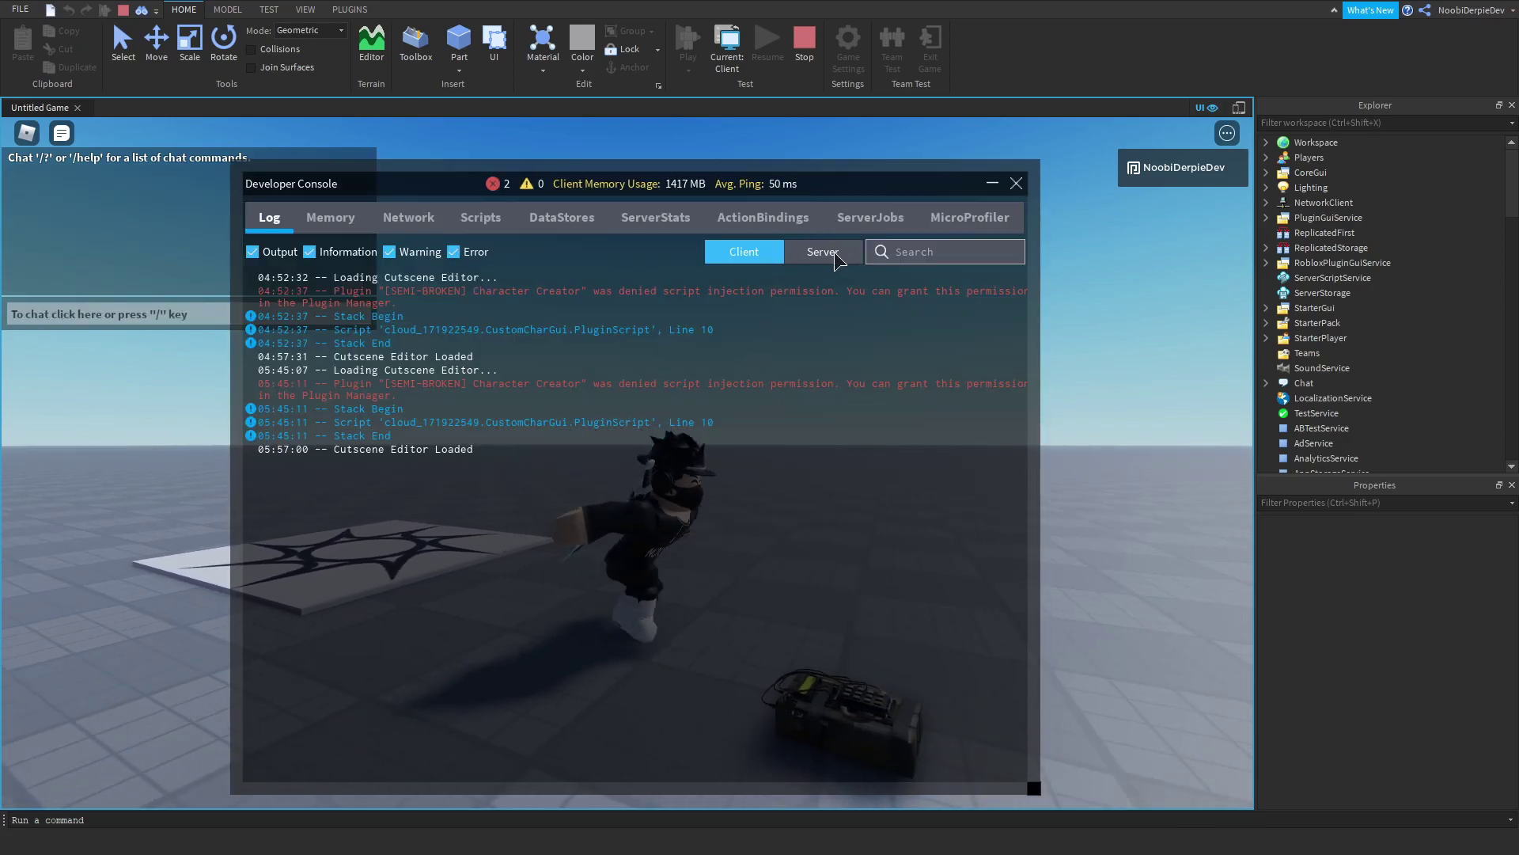
left_click(823, 251)
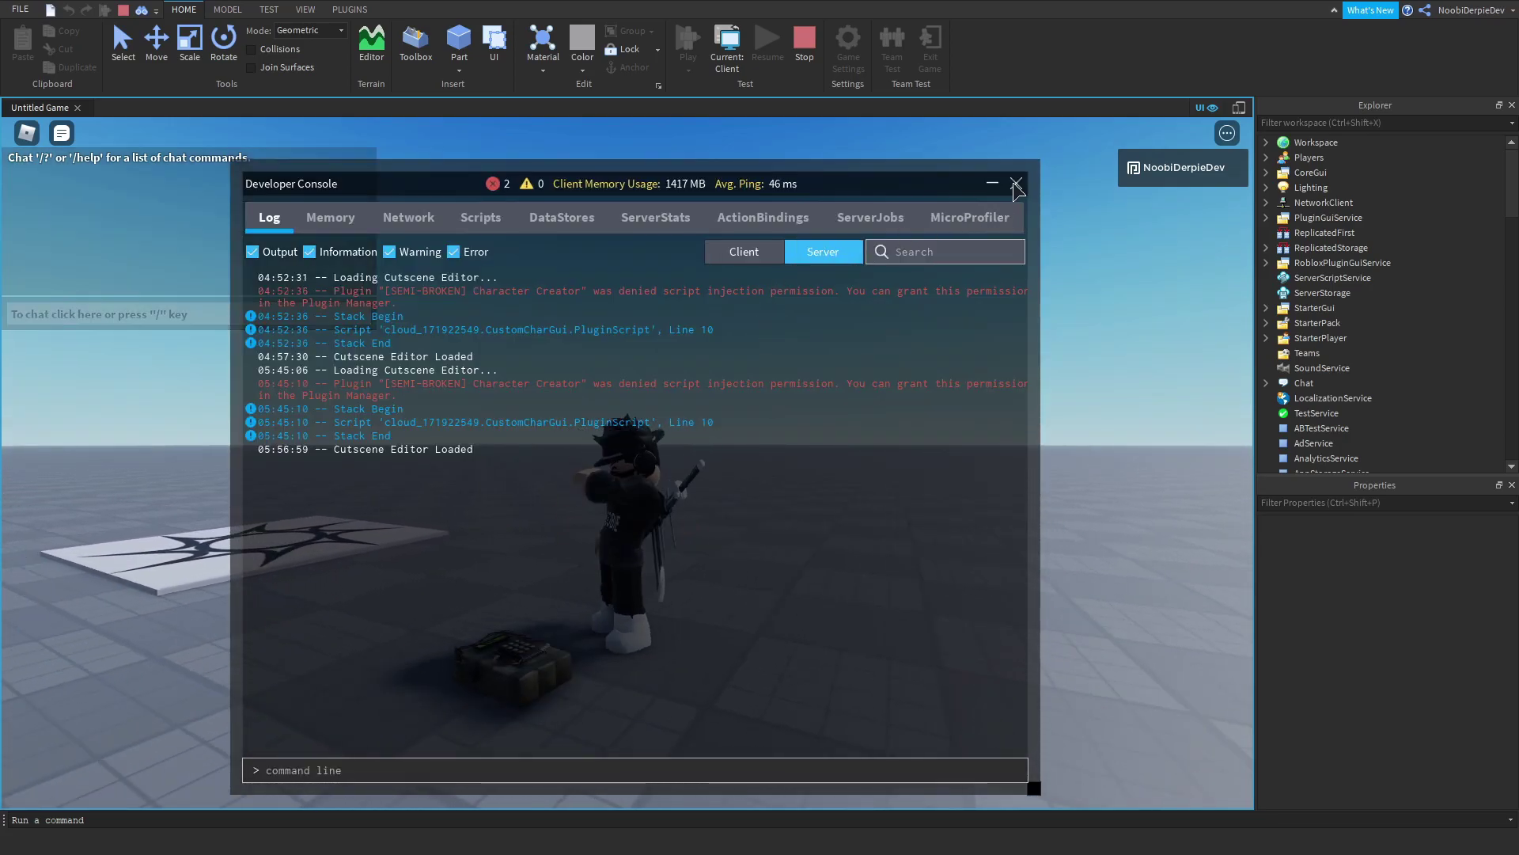
left_click(1017, 184)
key("shift+F5")
- Remove the wait(0.5) line from the C4 tool's LocalScript
left_click(1318, 356)
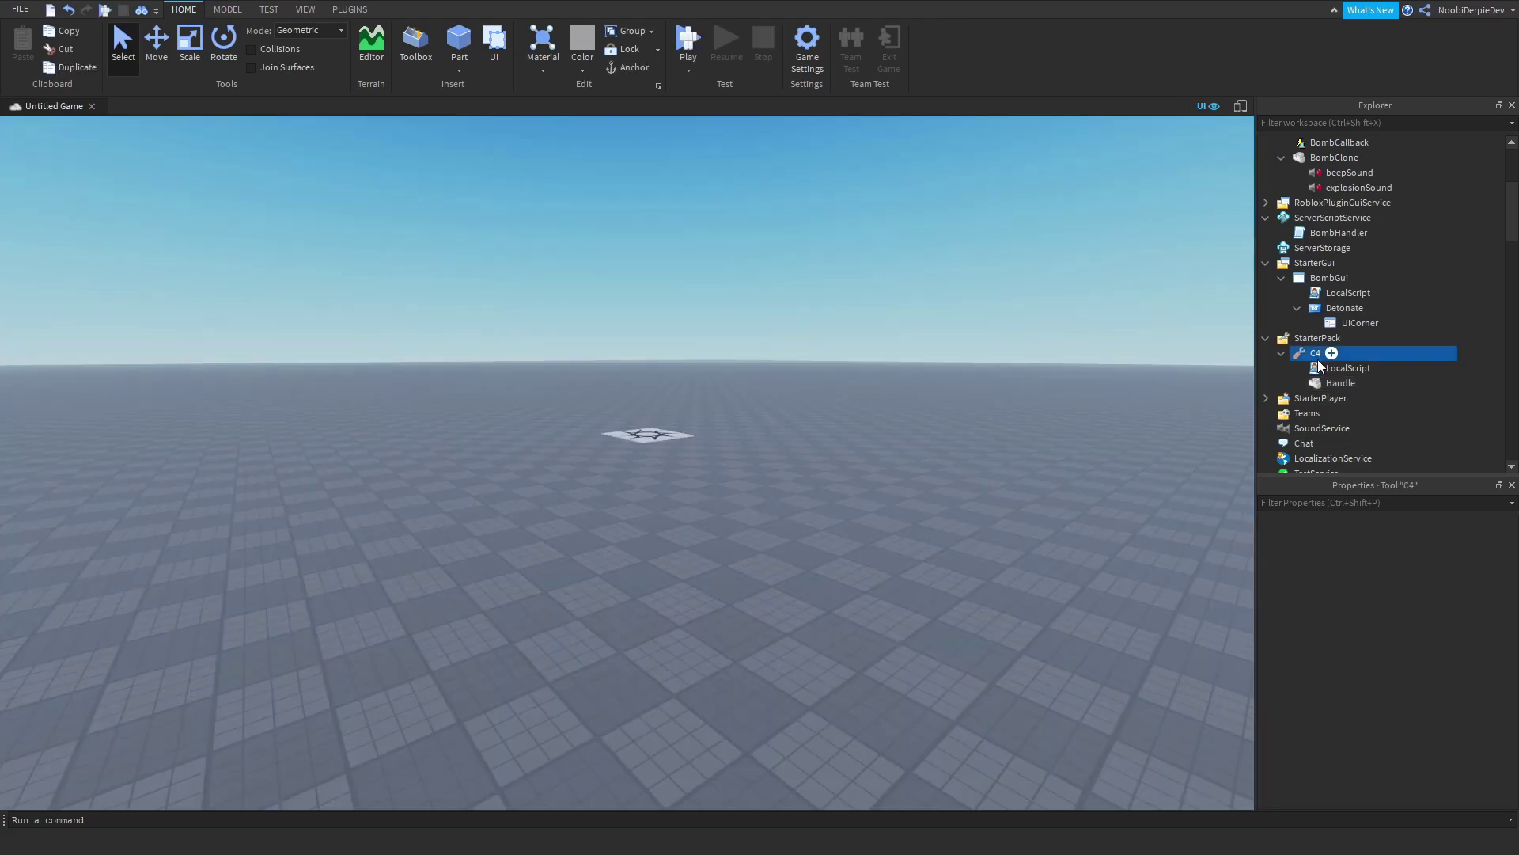
double_click(1338, 368)
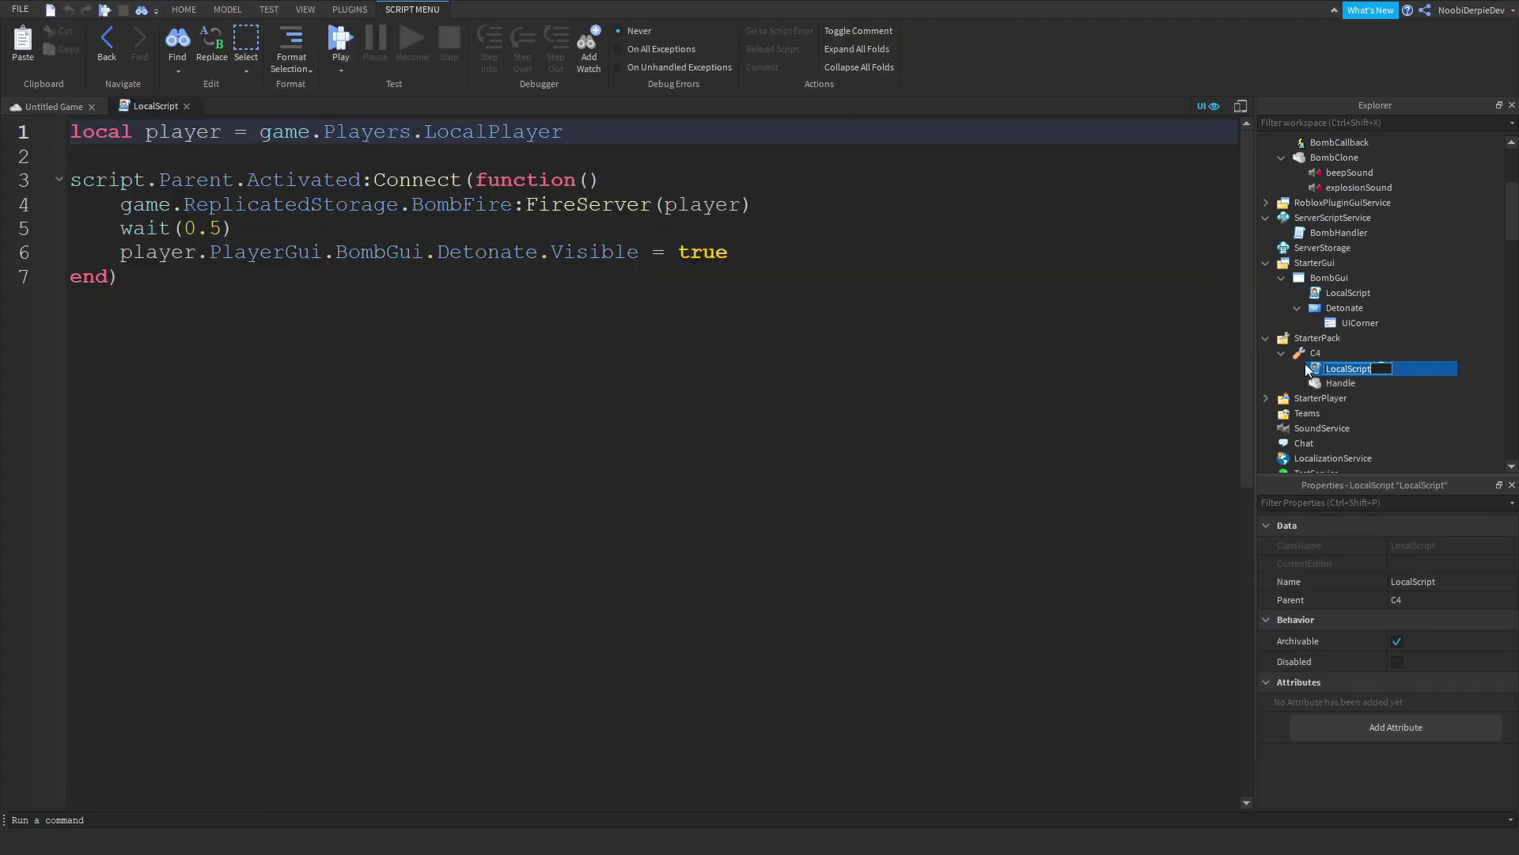
left_click(1307, 338)
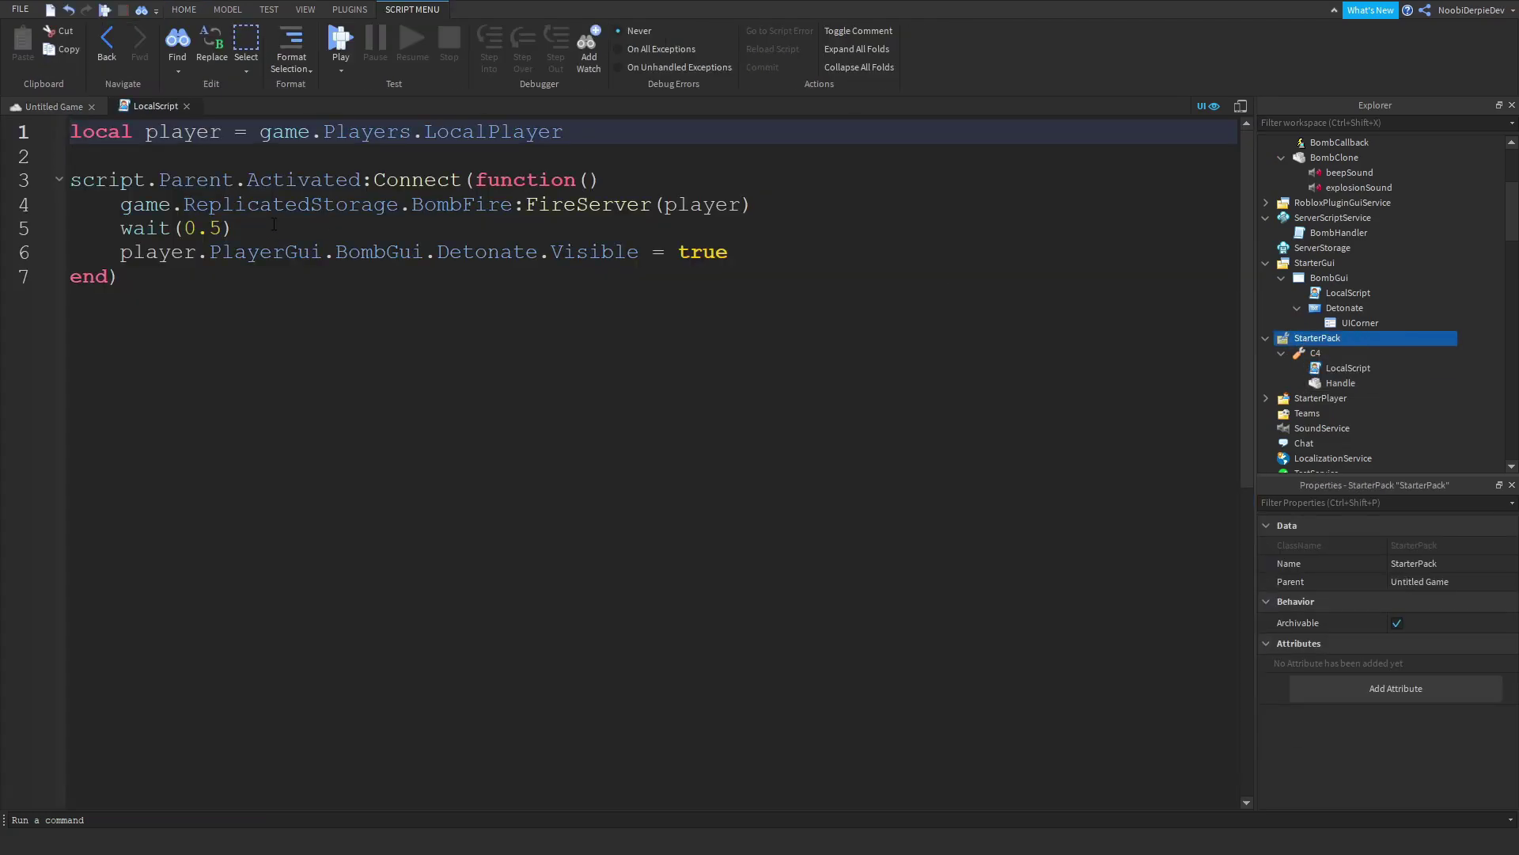
left_click(21, 230)
key("BackSpace")
key("BackSpace")
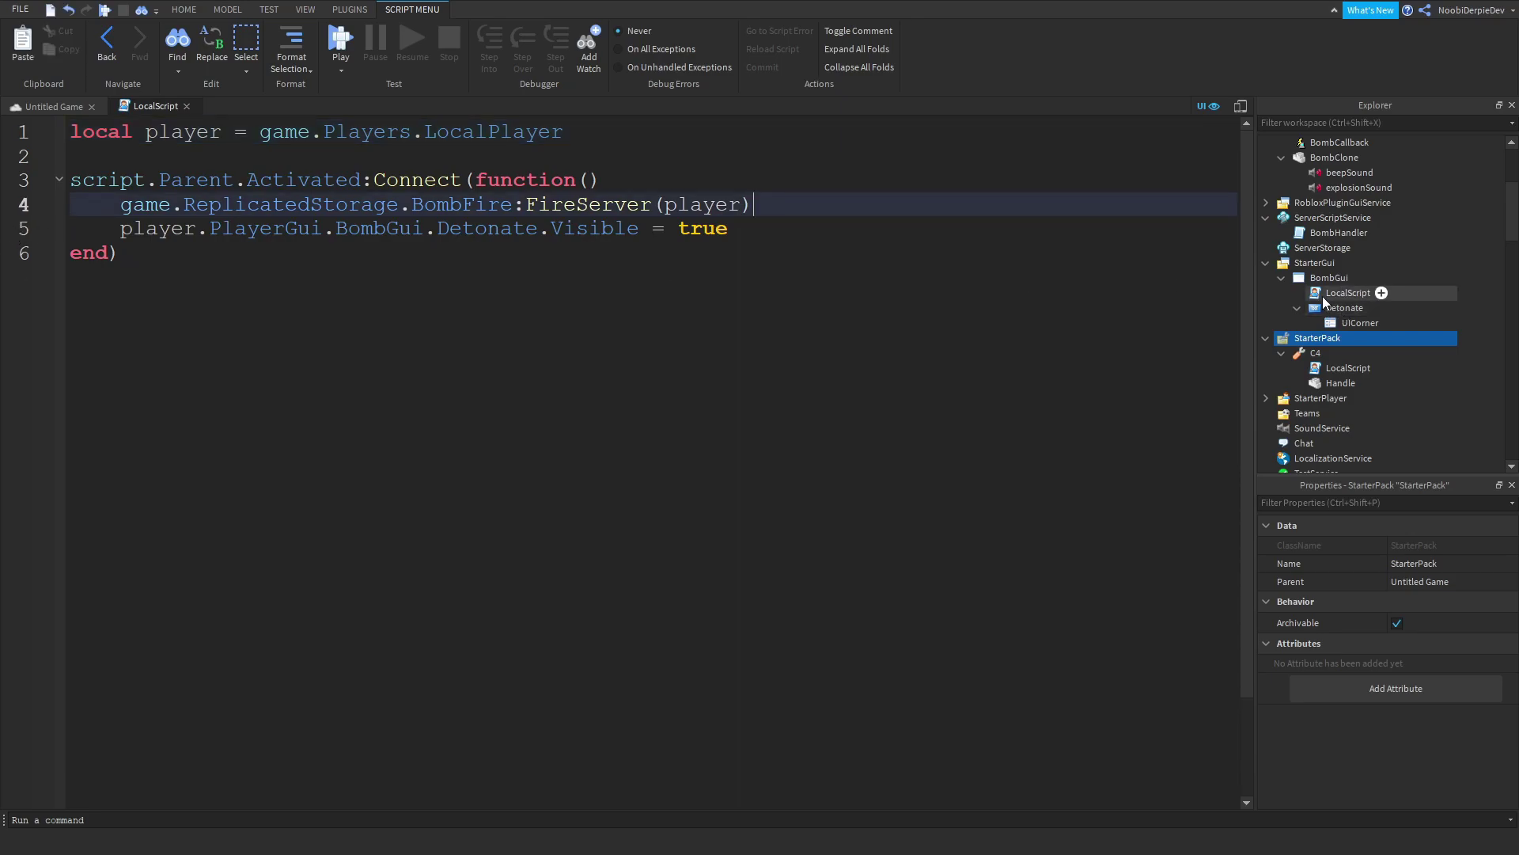
- Review the BombGui LocalScript and the BombFire and BombCallback handlers in BombHandler for errors
double_click(1326, 301)
scroll(1302, 300, "up", 2)
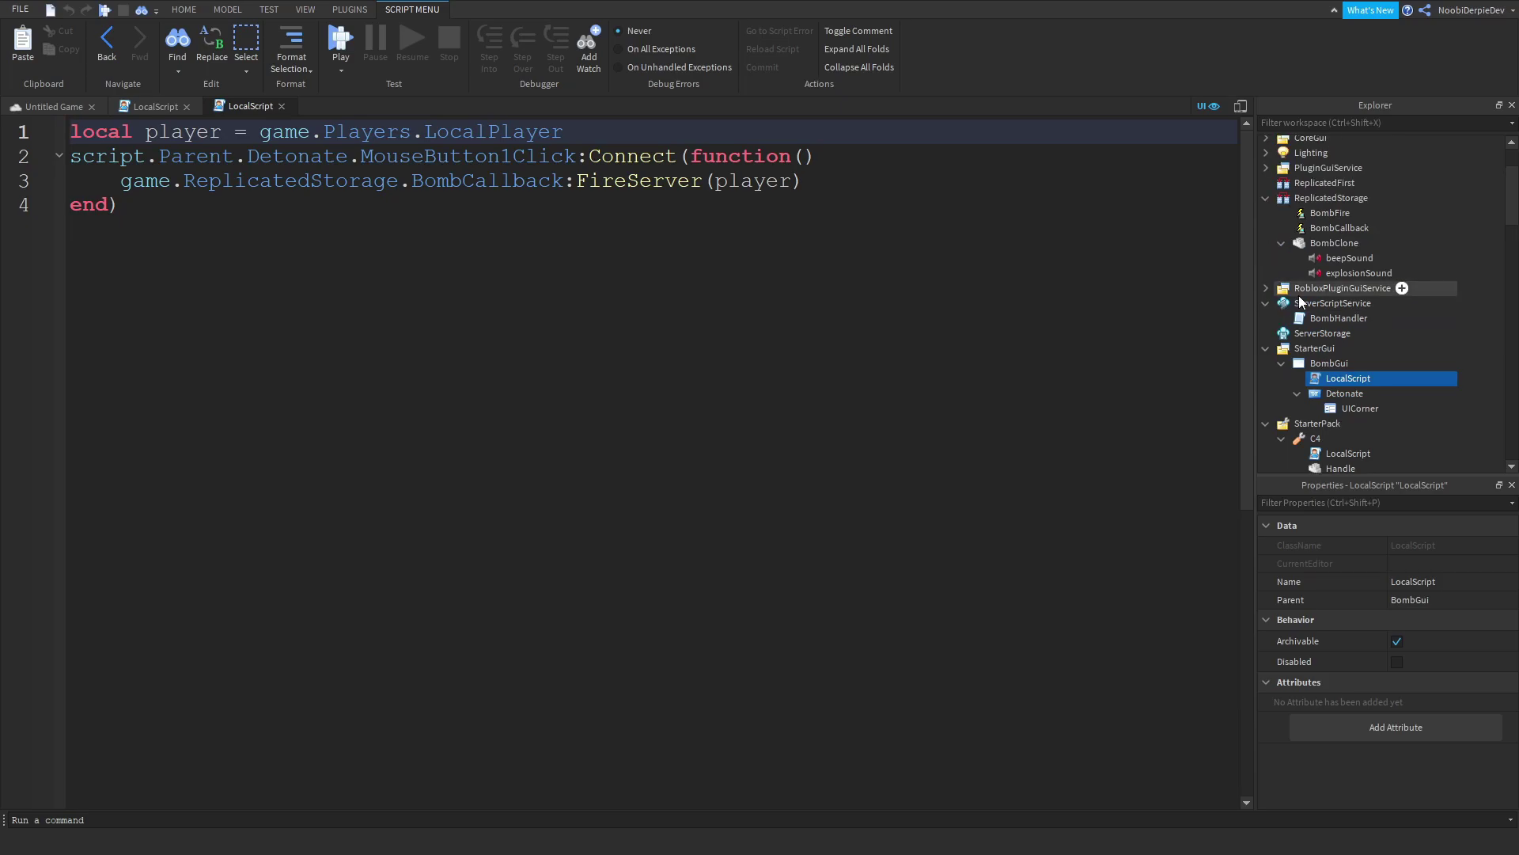
double_click(1311, 317)
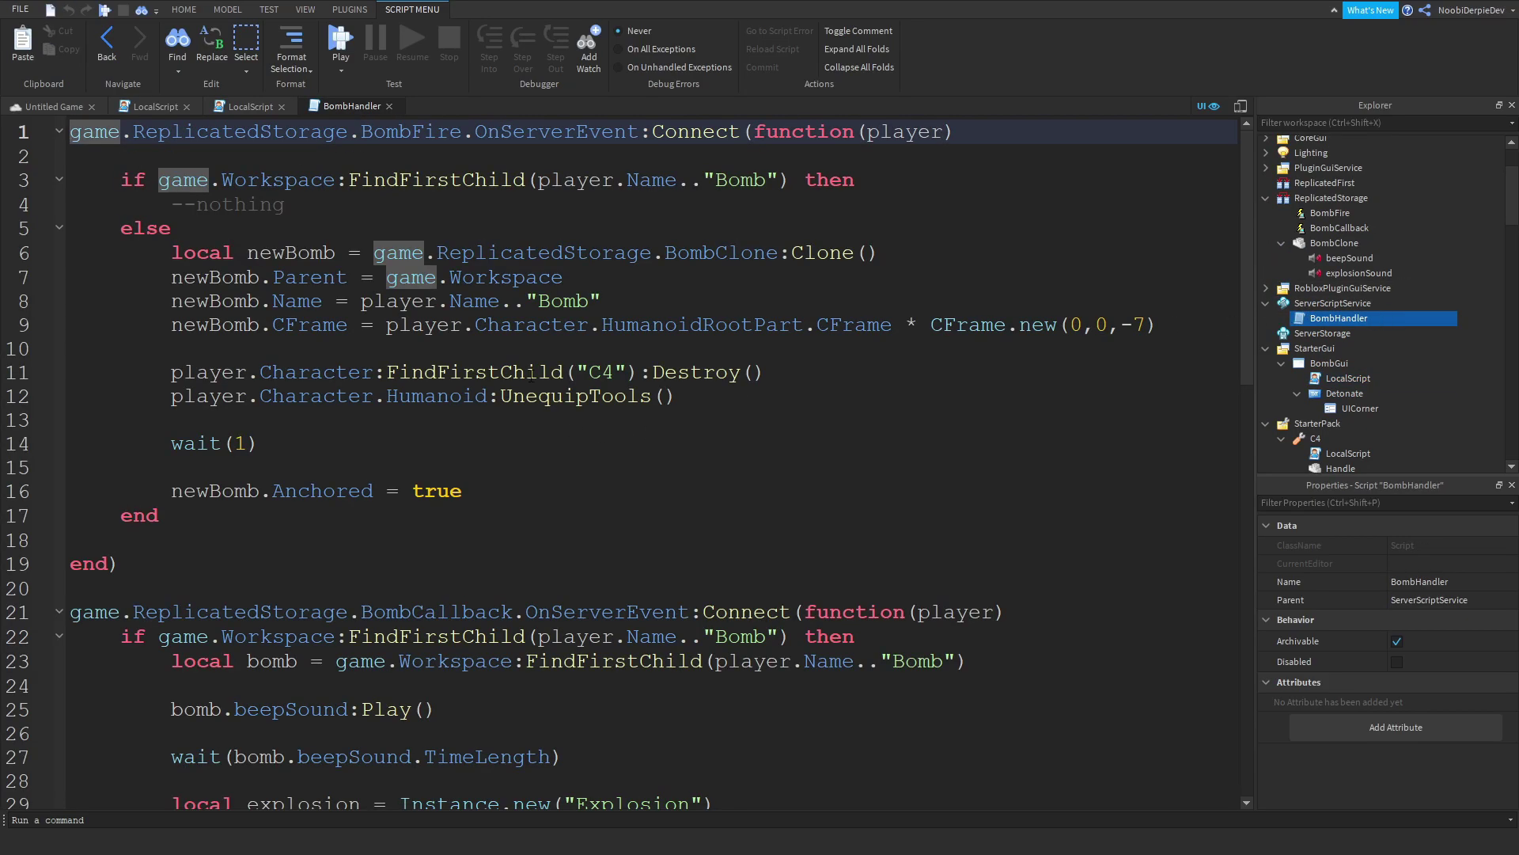
left_click_drag(426, 440, 208, 282)
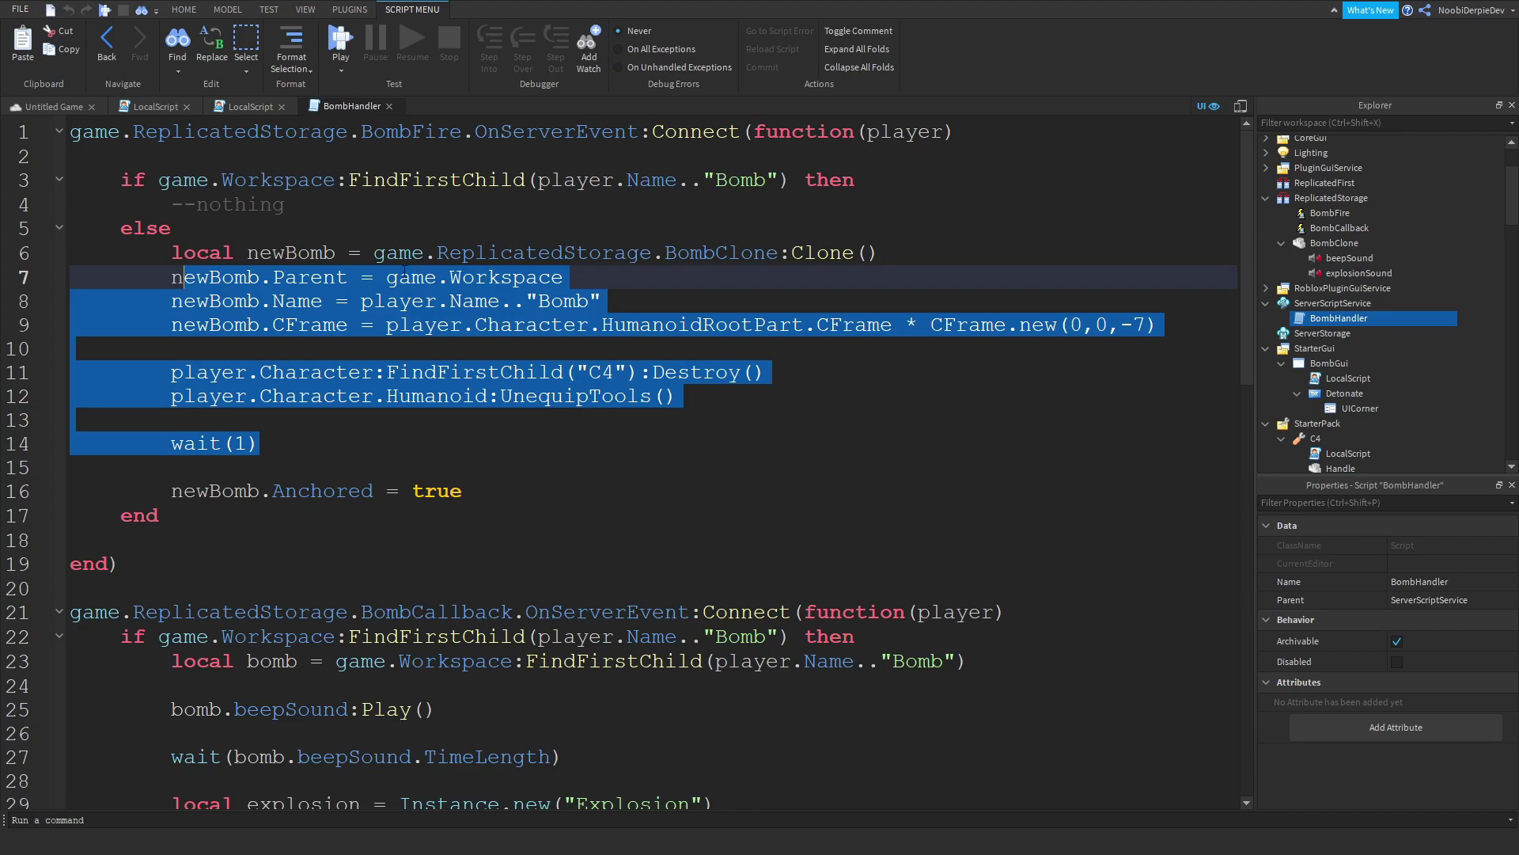
scroll(404, 267, "down", 5)
scroll(425, 184, "up", 1)
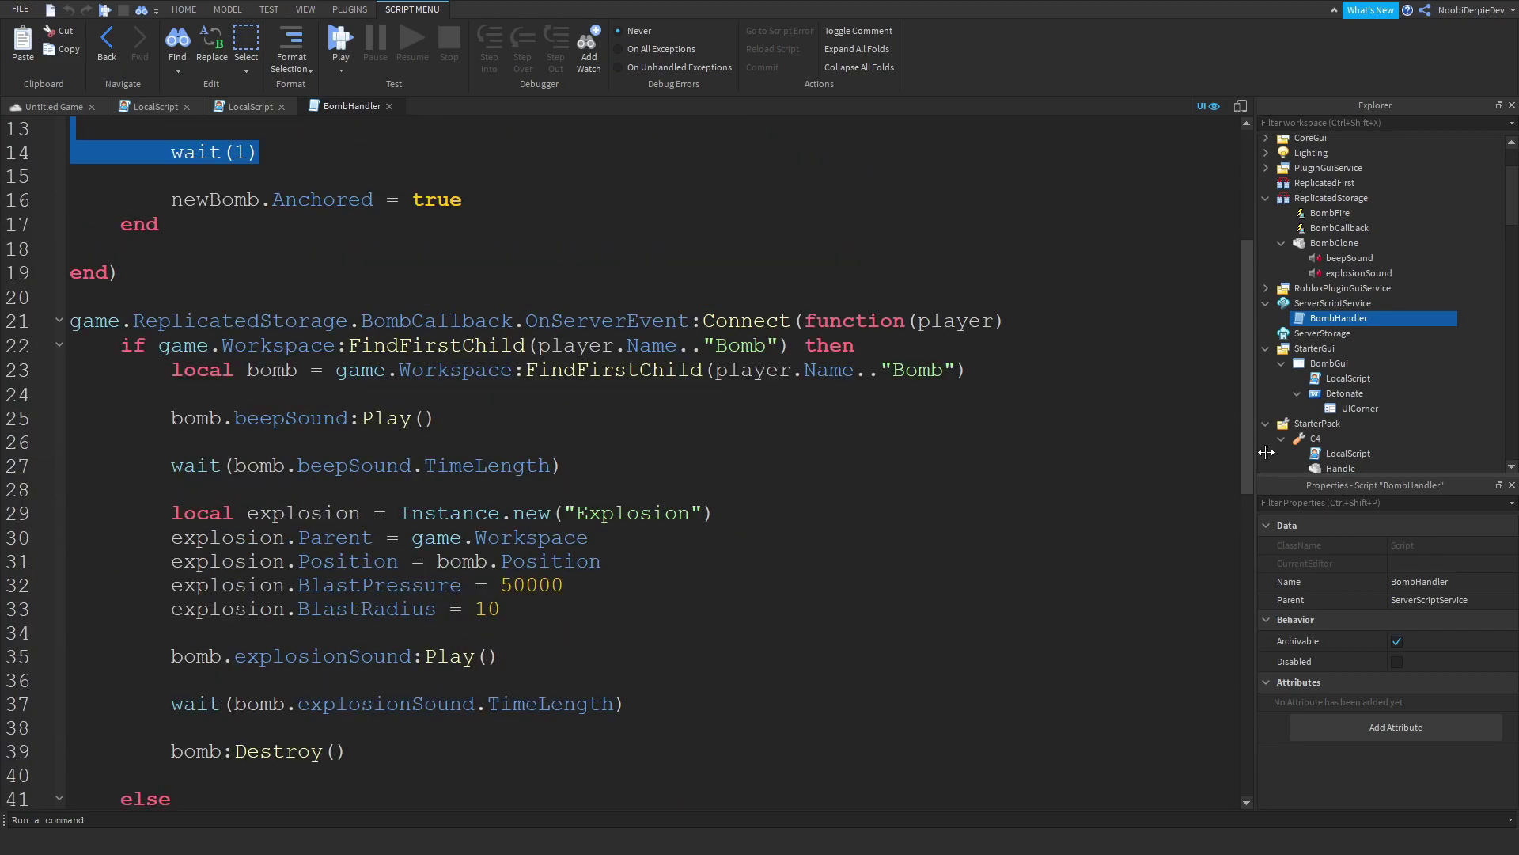
scroll(1342, 395, "down", 1)
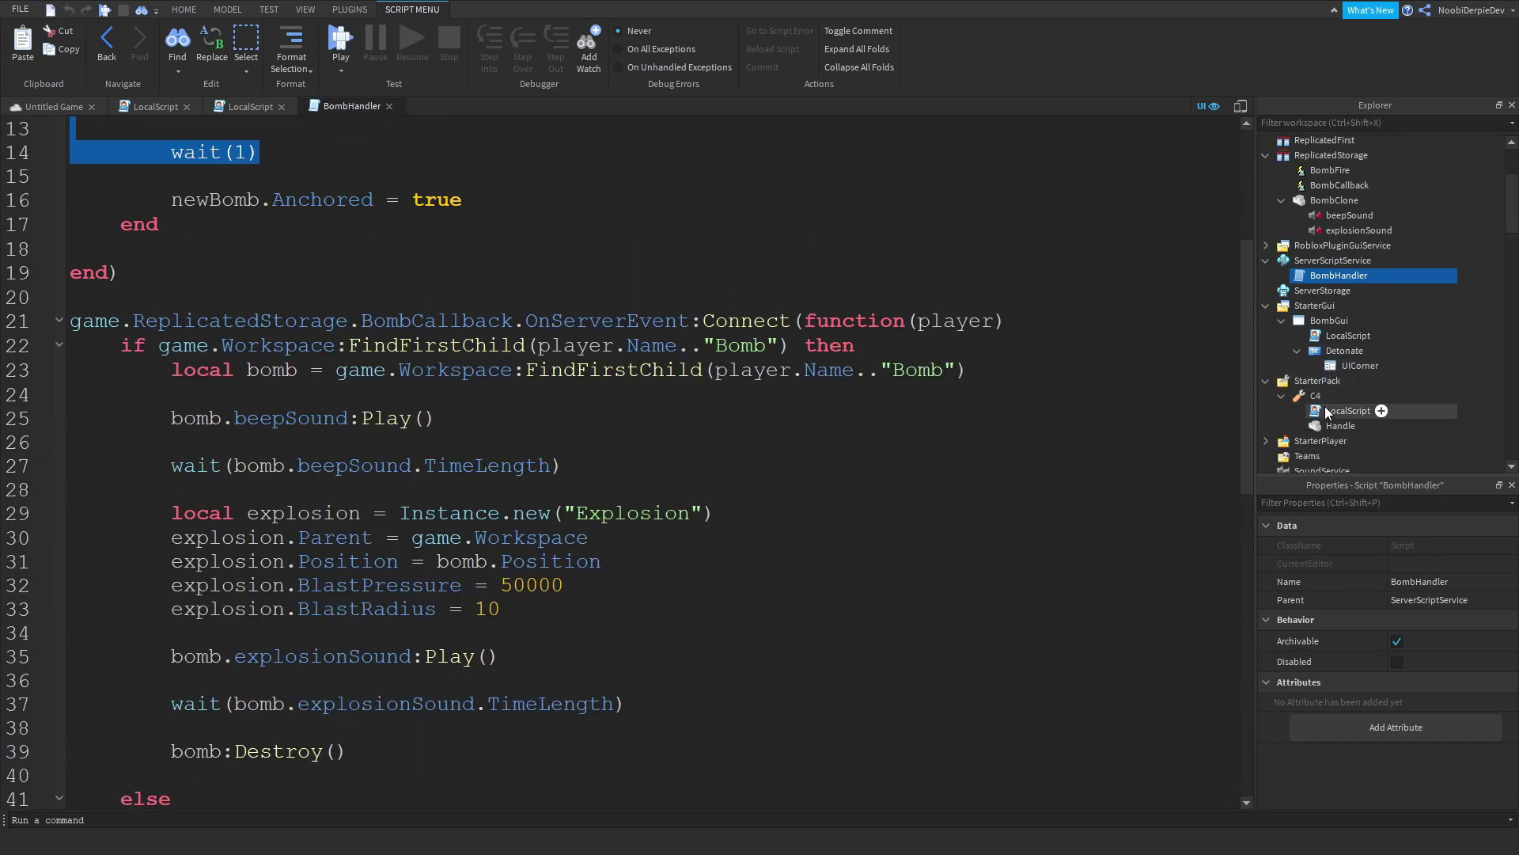
- Add print("set to true") below the Detonate.Visible line in the C4 LocalScript, and close the open scripts
double_click(1348, 411)
left_click(790, 228)
key("Return")
type("print(\"set to true")
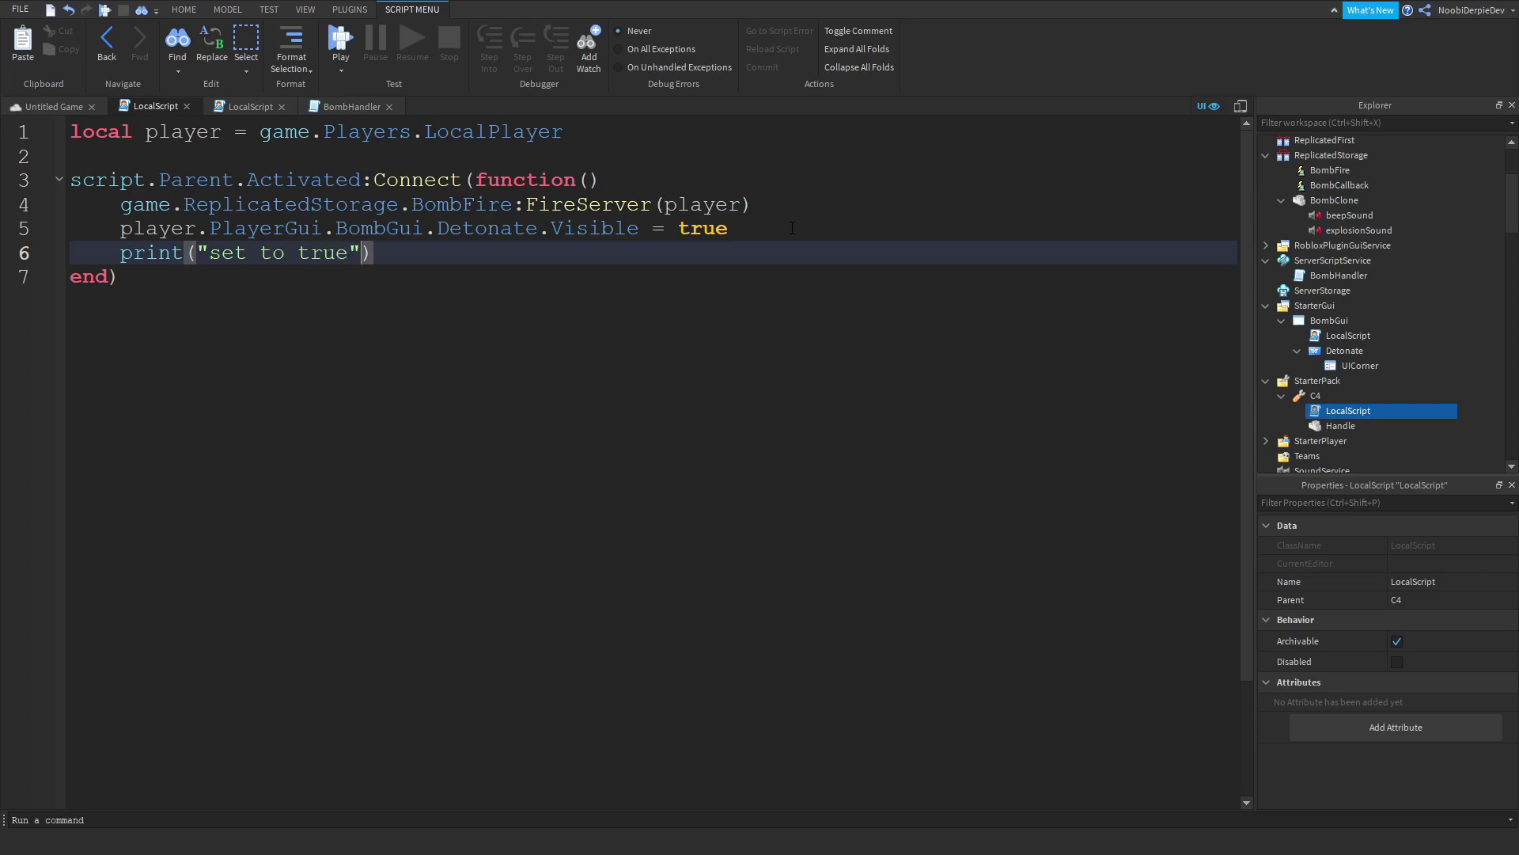
left_click(281, 106)
left_click(185, 106)
left_click(196, 106)
- Playtest placing the C4, walk away from the bomb, detonate it and stop the playtest
left_click(691, 46)
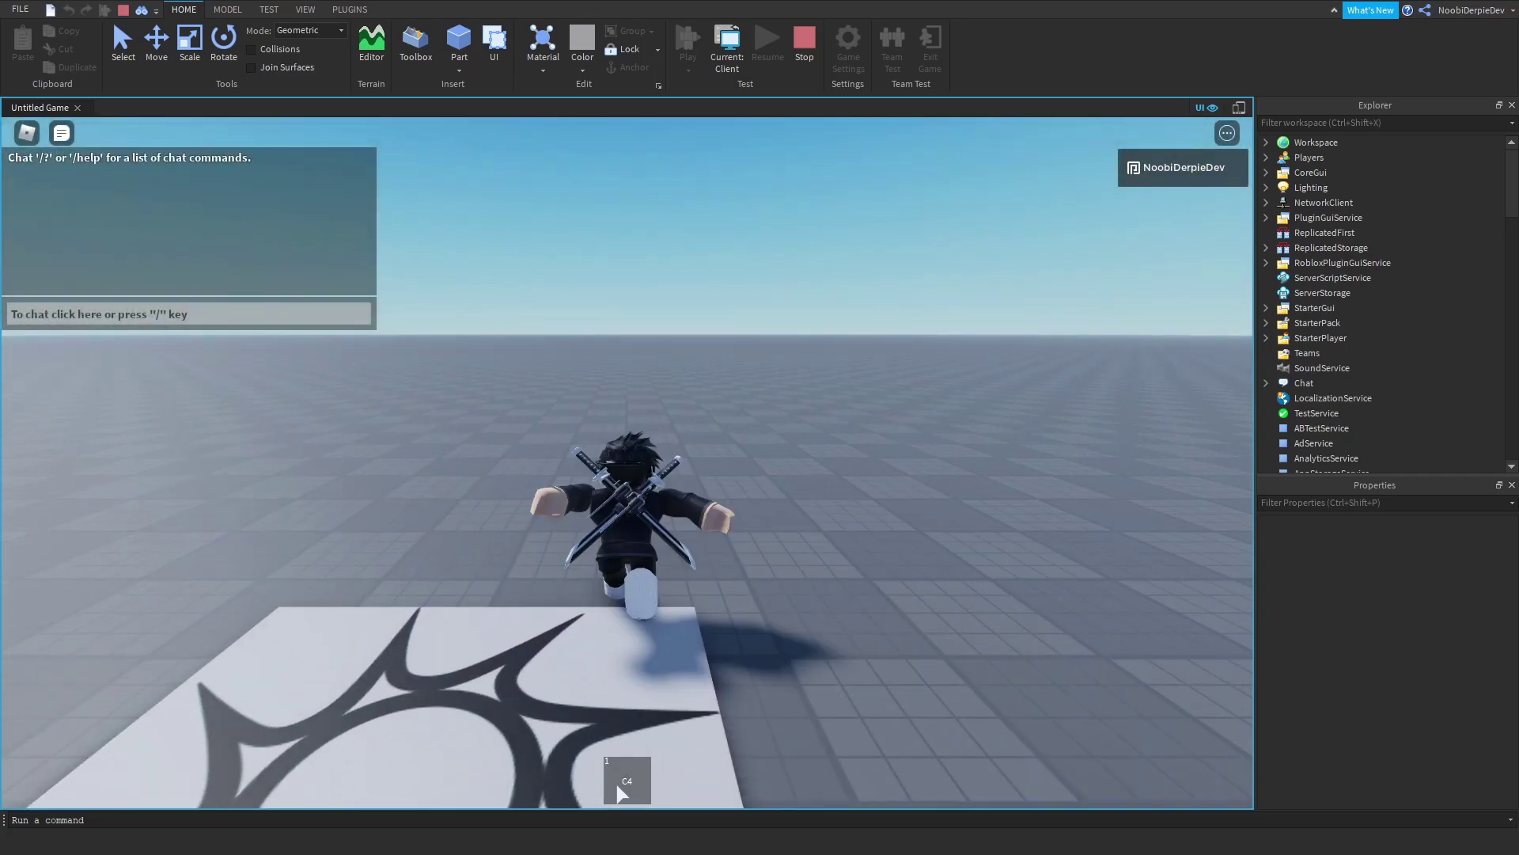
left_click(625, 780)
left_click(642, 392)
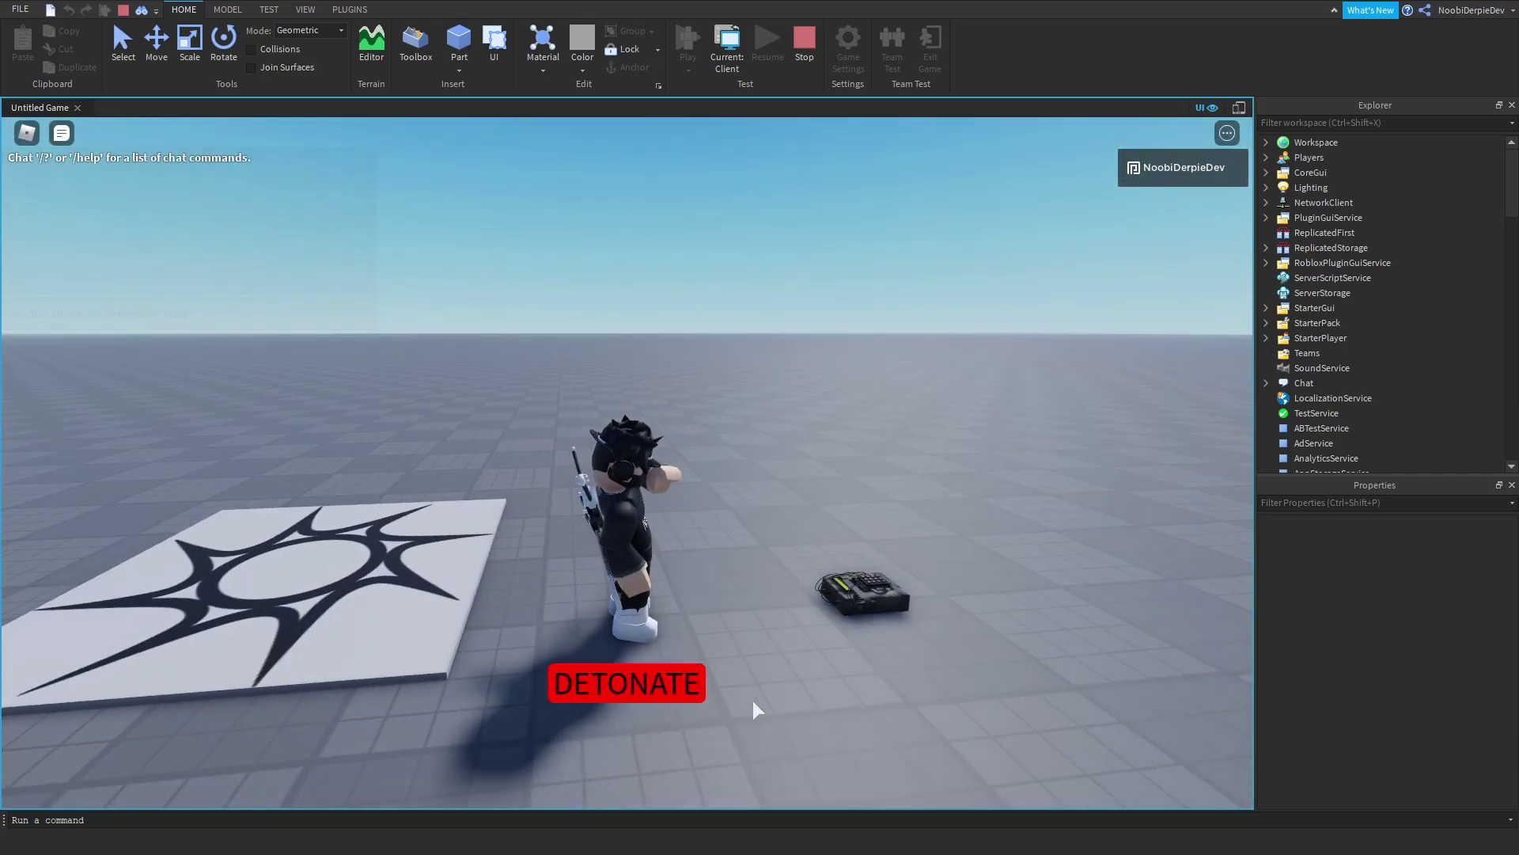
key("s")
key("a")
mouse_move(739, 628)
right_mouse_down()
mouse_move(786, 625)
mouse_move(743, 647)
right_mouse_up()
key("w")
key("d")
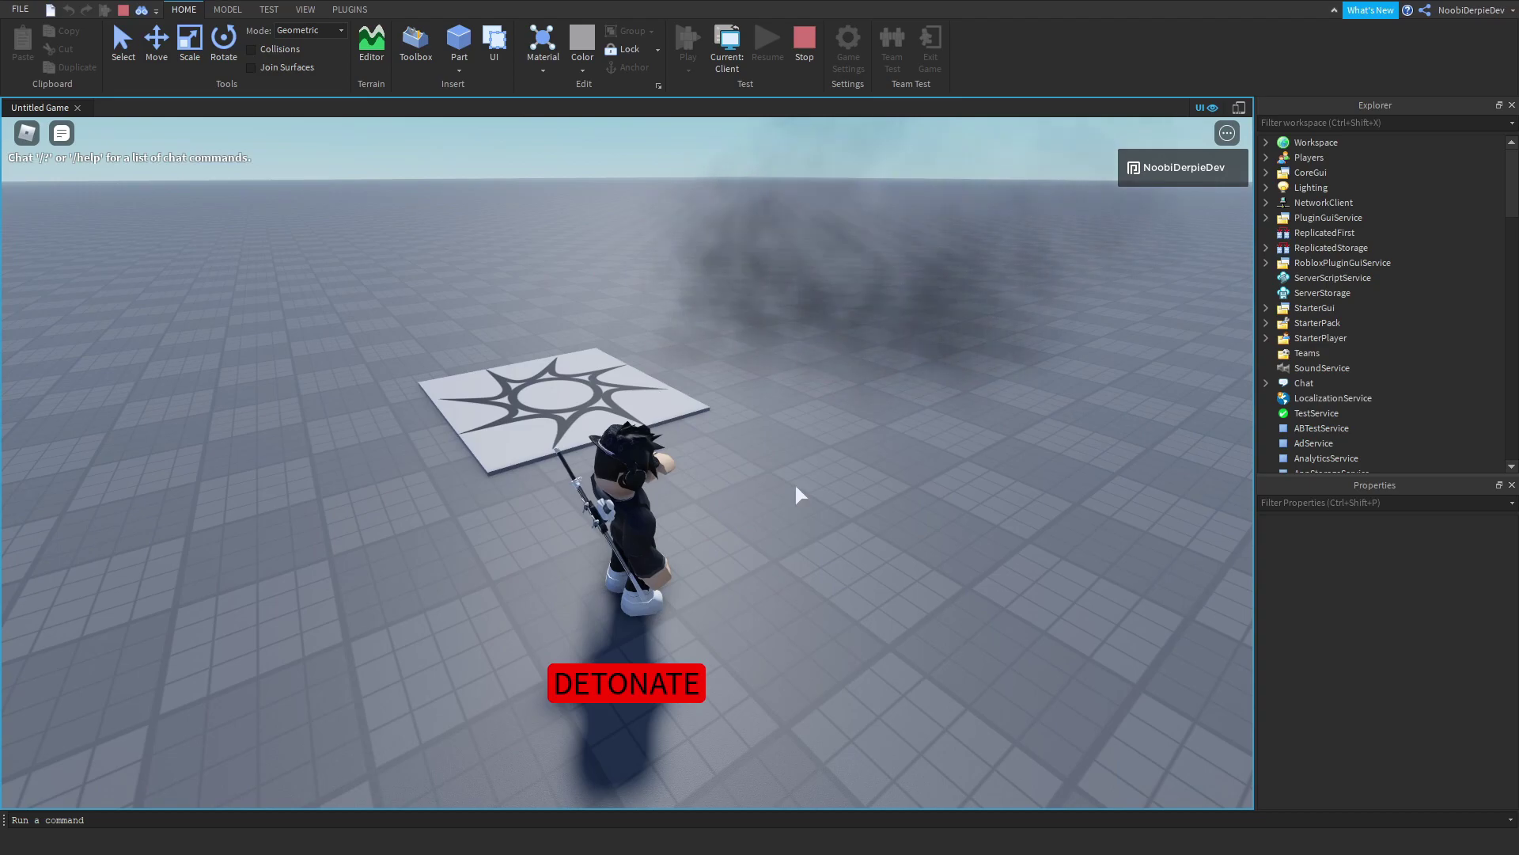
left_click(803, 43)
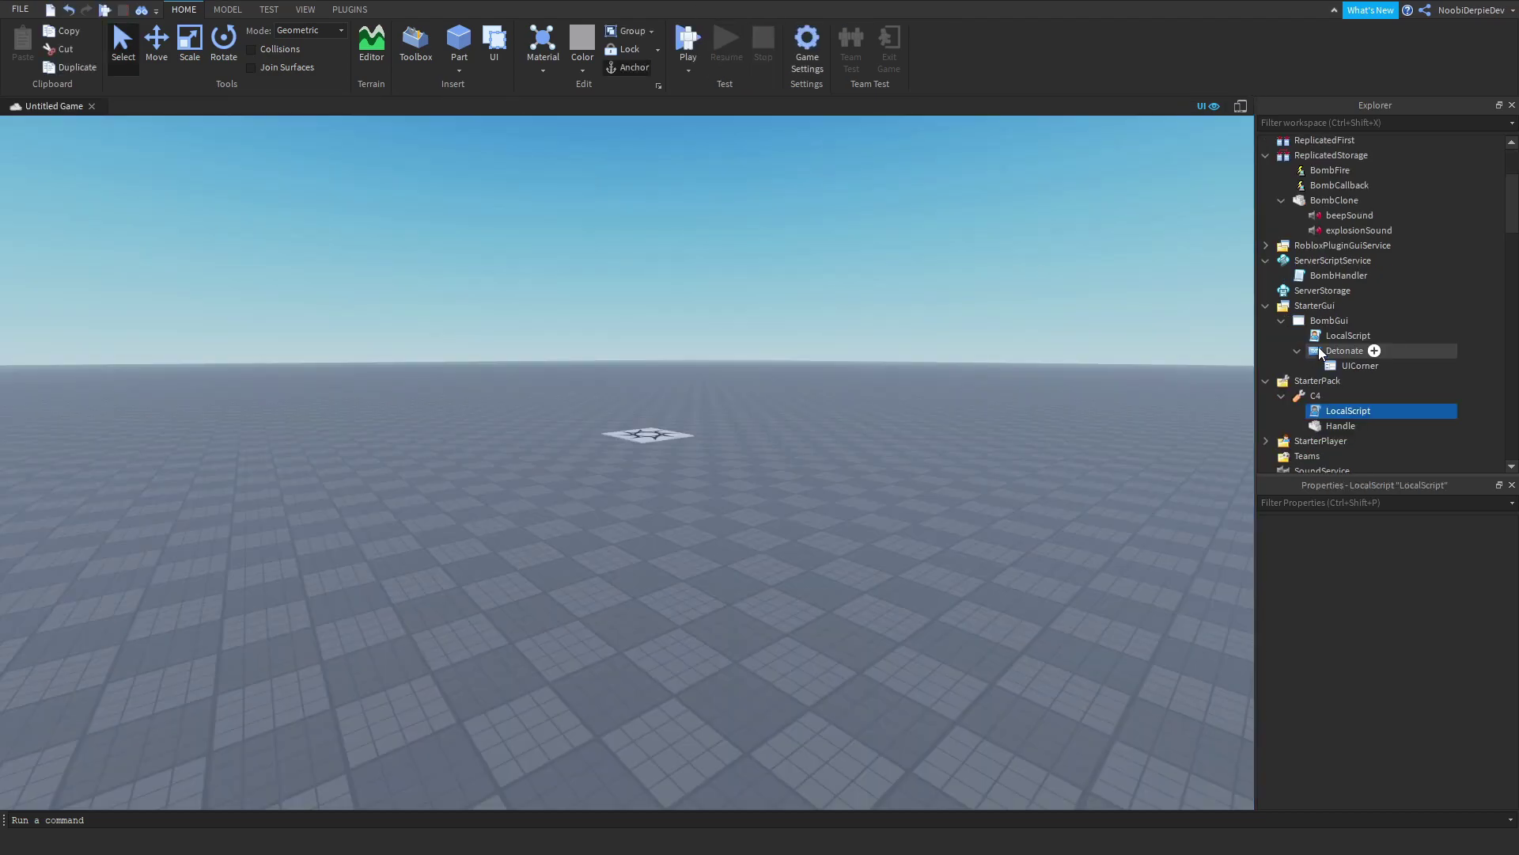
- In BombHandler, add "bomb.Transparency = 1" between the beepSound wait and the explosion code, and close the script
double_click(1318, 410)
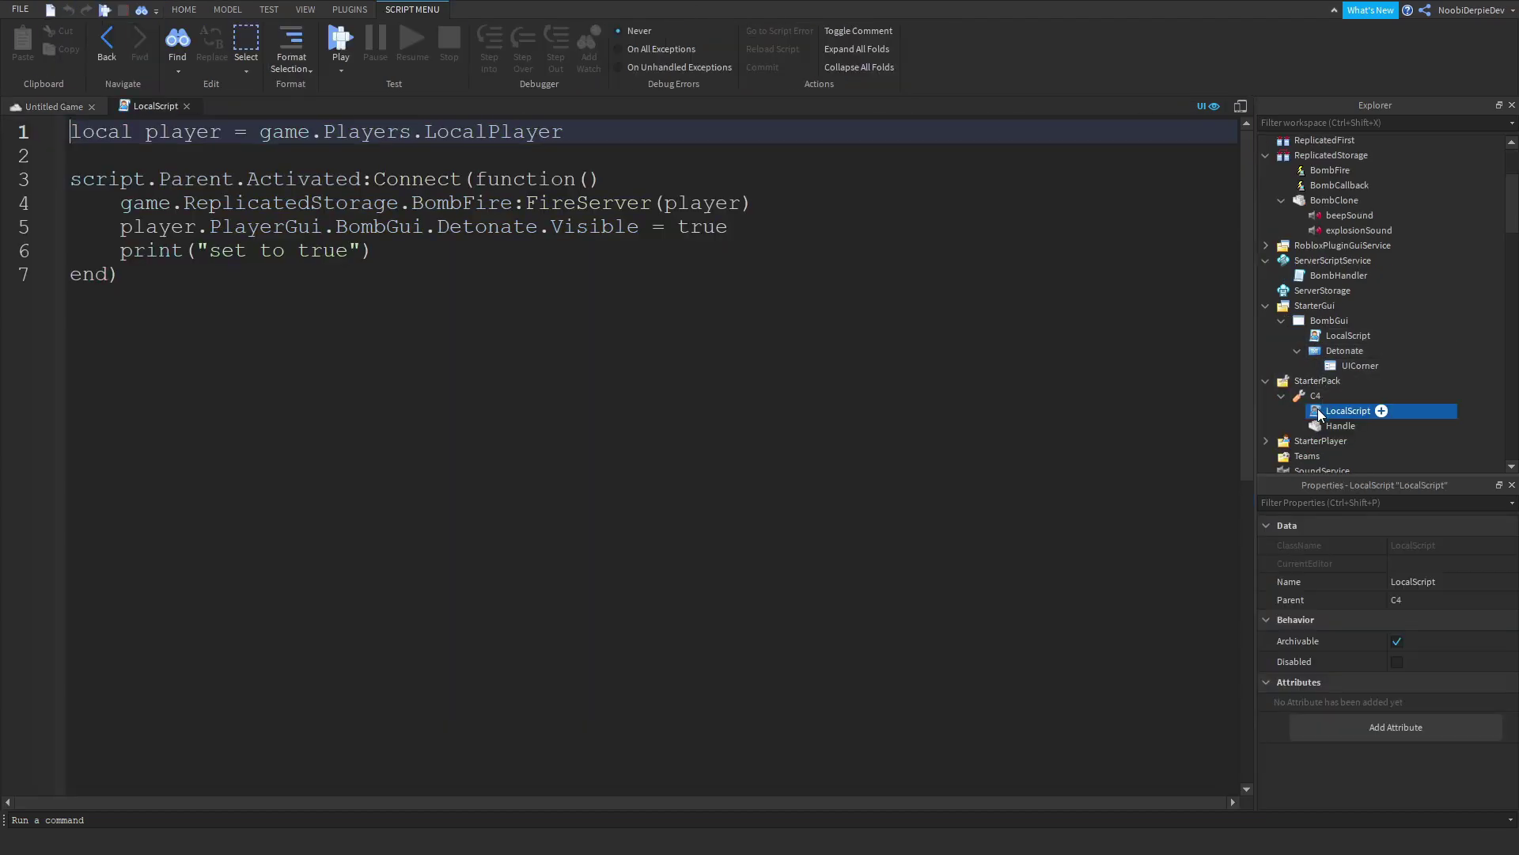
left_click(1296, 276)
double_click(1297, 276)
scroll(646, 475, "down", 9)
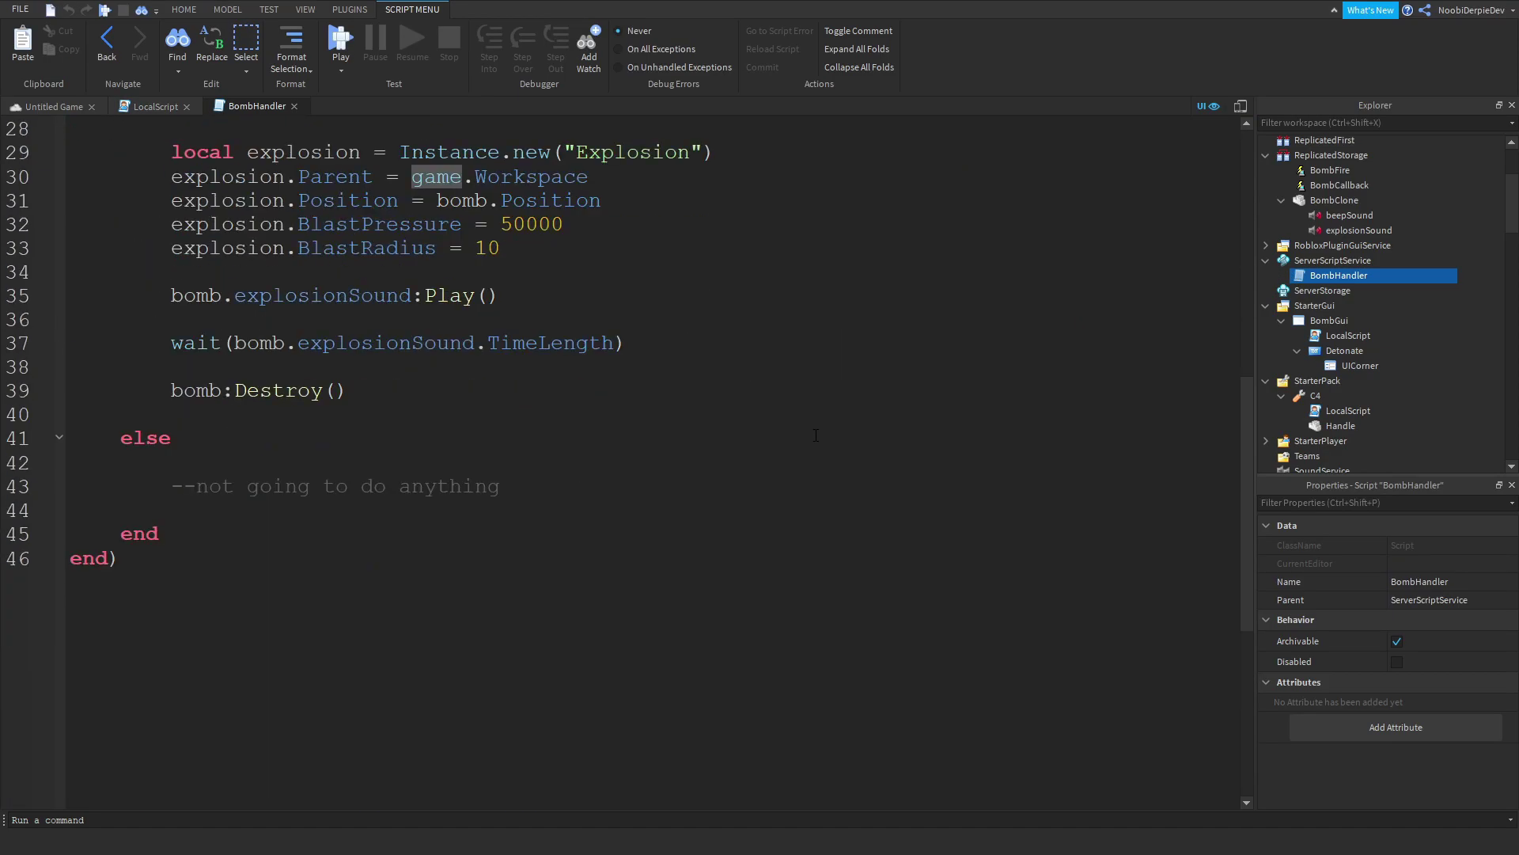
scroll(646, 474, "up", 6)
left_click(645, 526)
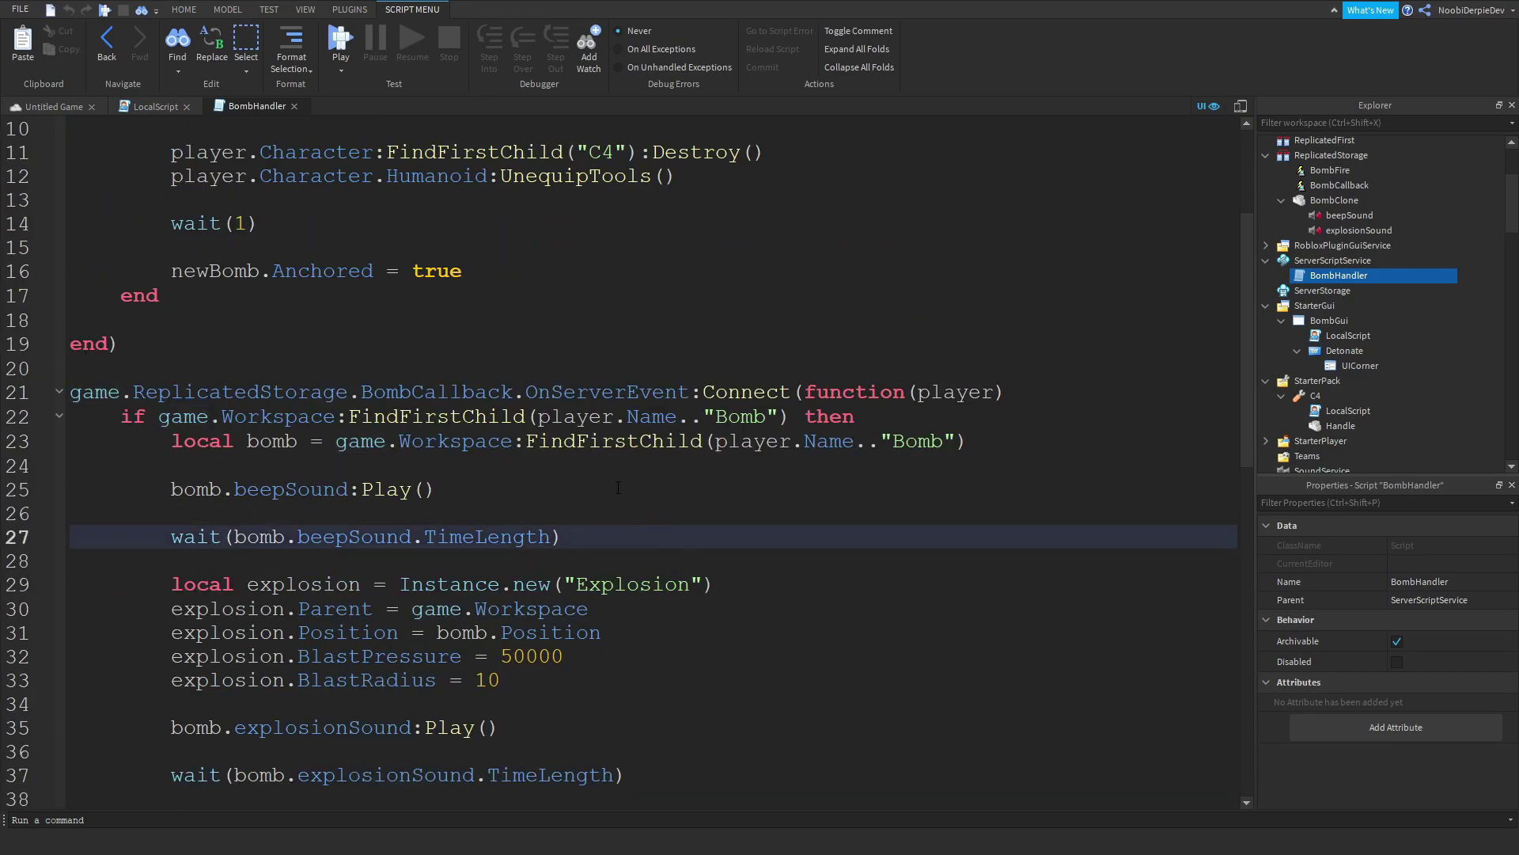
key("Return")
key("Return")
type("bomb.A")
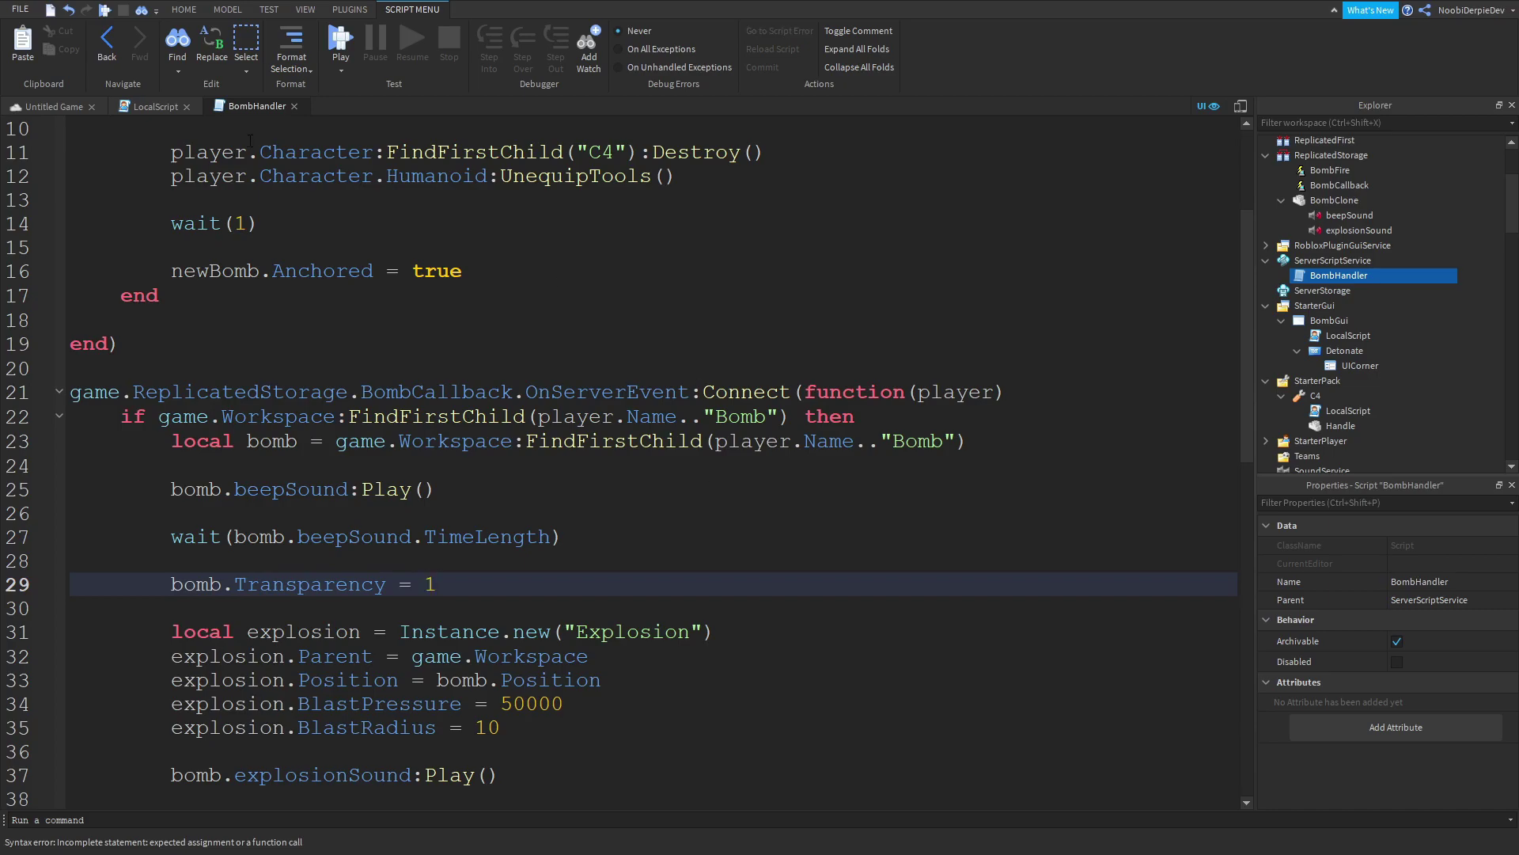
left_click(293, 106)
- Move BombClone into Workspace and set its Transparency to 1 to preview the effect
scroll(1359, 304, "up", 3)
left_click_drag(1334, 338, 1308, 158)
left_click(54, 106)
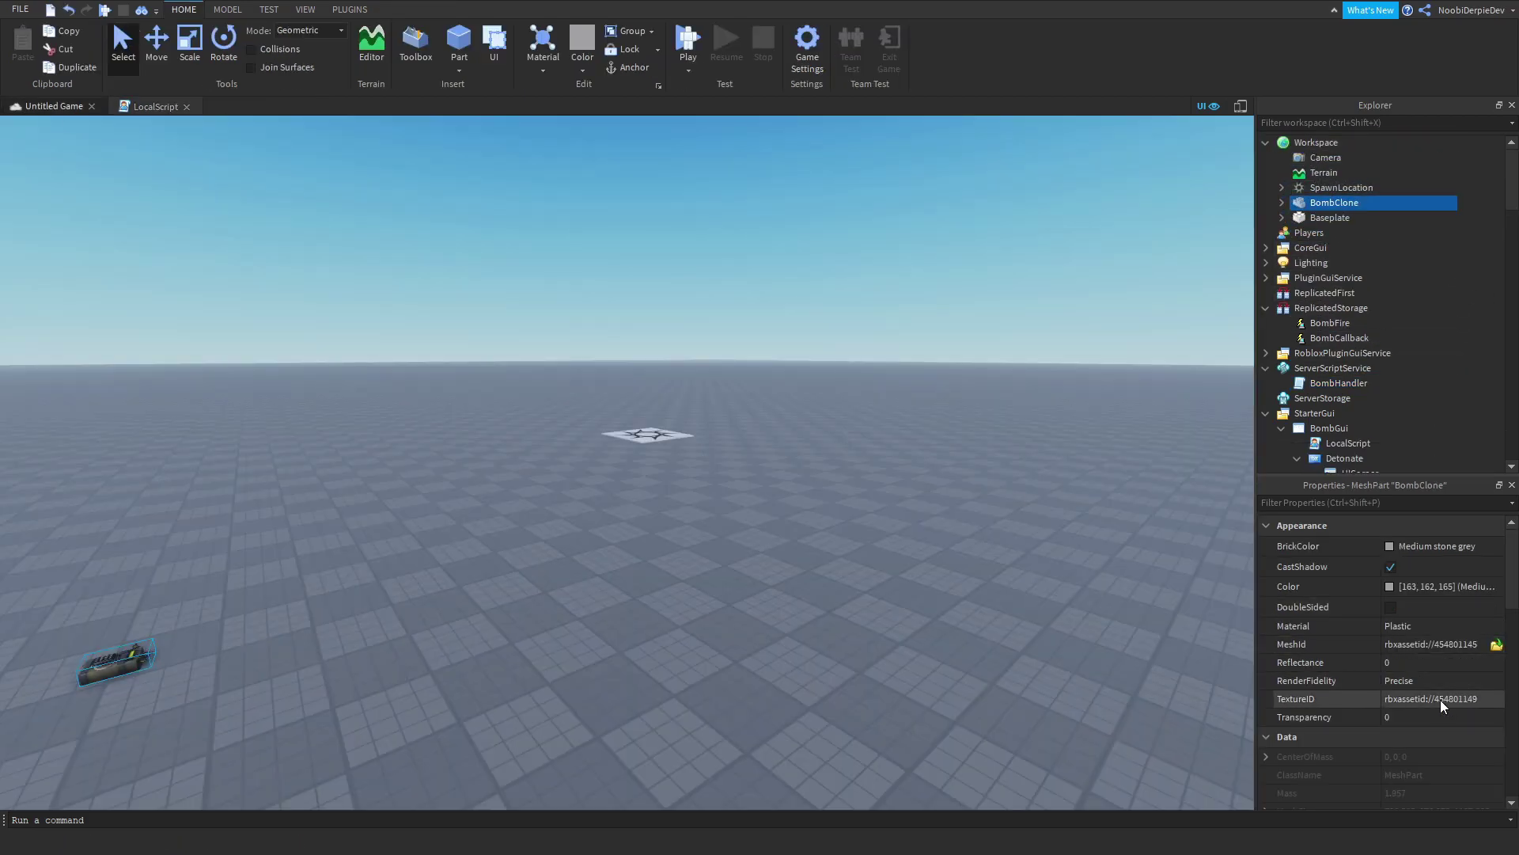
key("f")
left_click(1387, 717)
type("1")
key("Return")
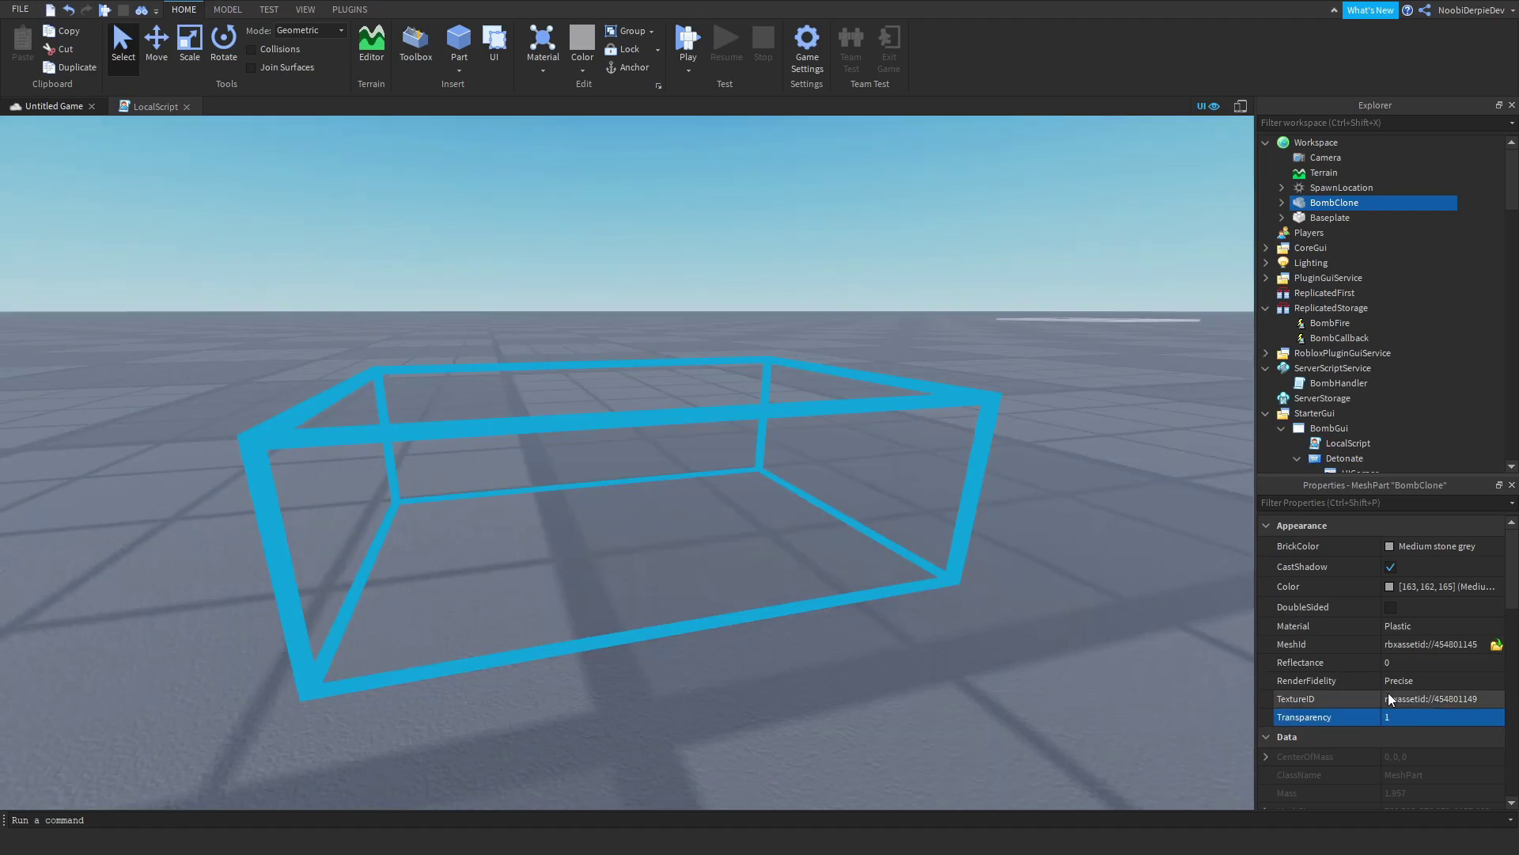
- Try BombClone at 0.5 Transparency, reset it to 0 and return the part to ReplicatedStorage
left_click(1432, 697)
left_click(1494, 716)
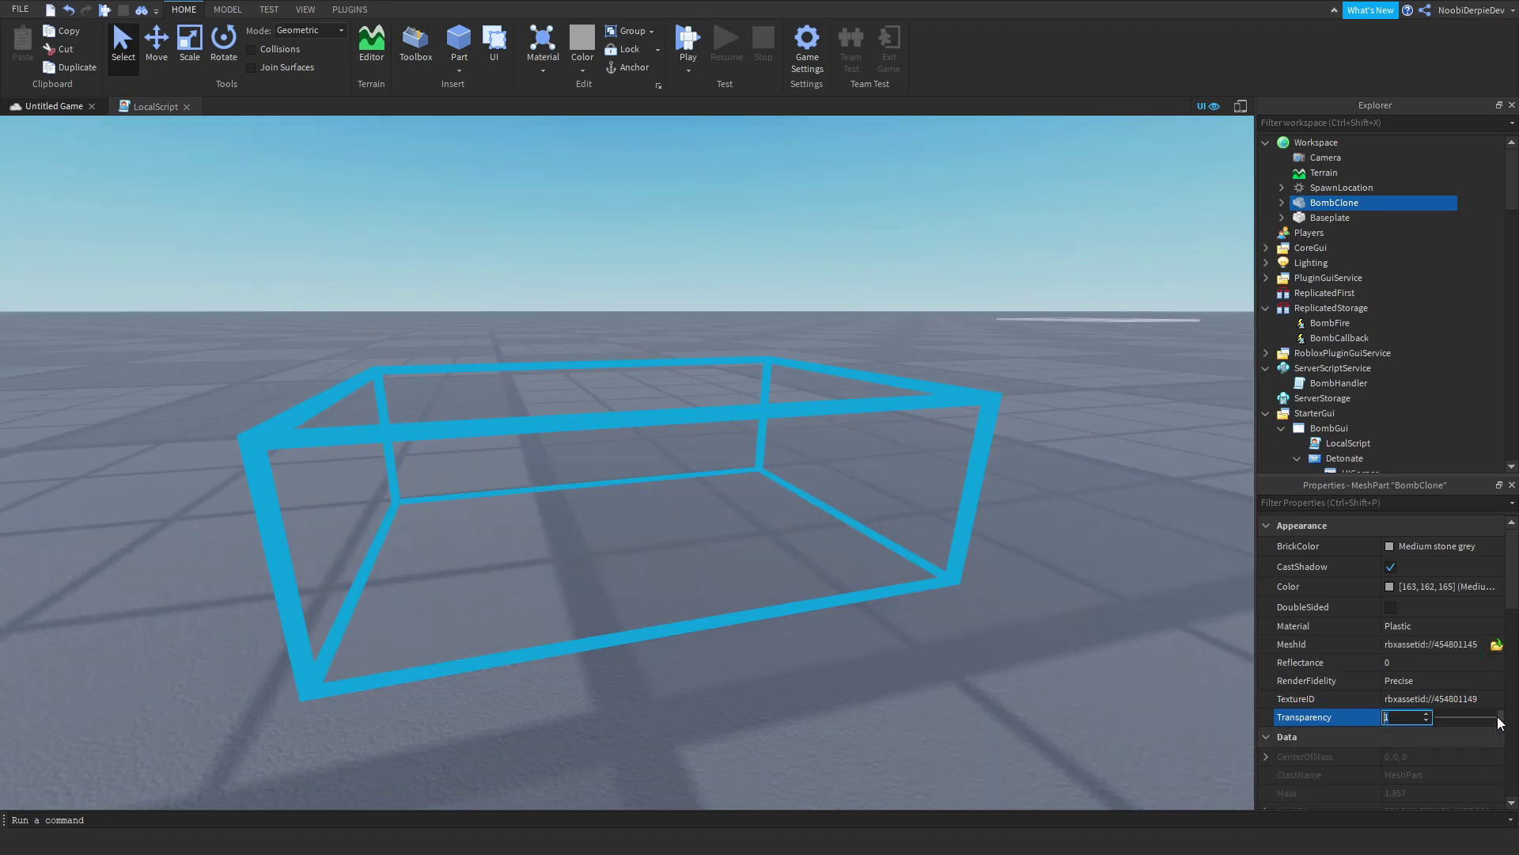
type("0.5")
key("Return")
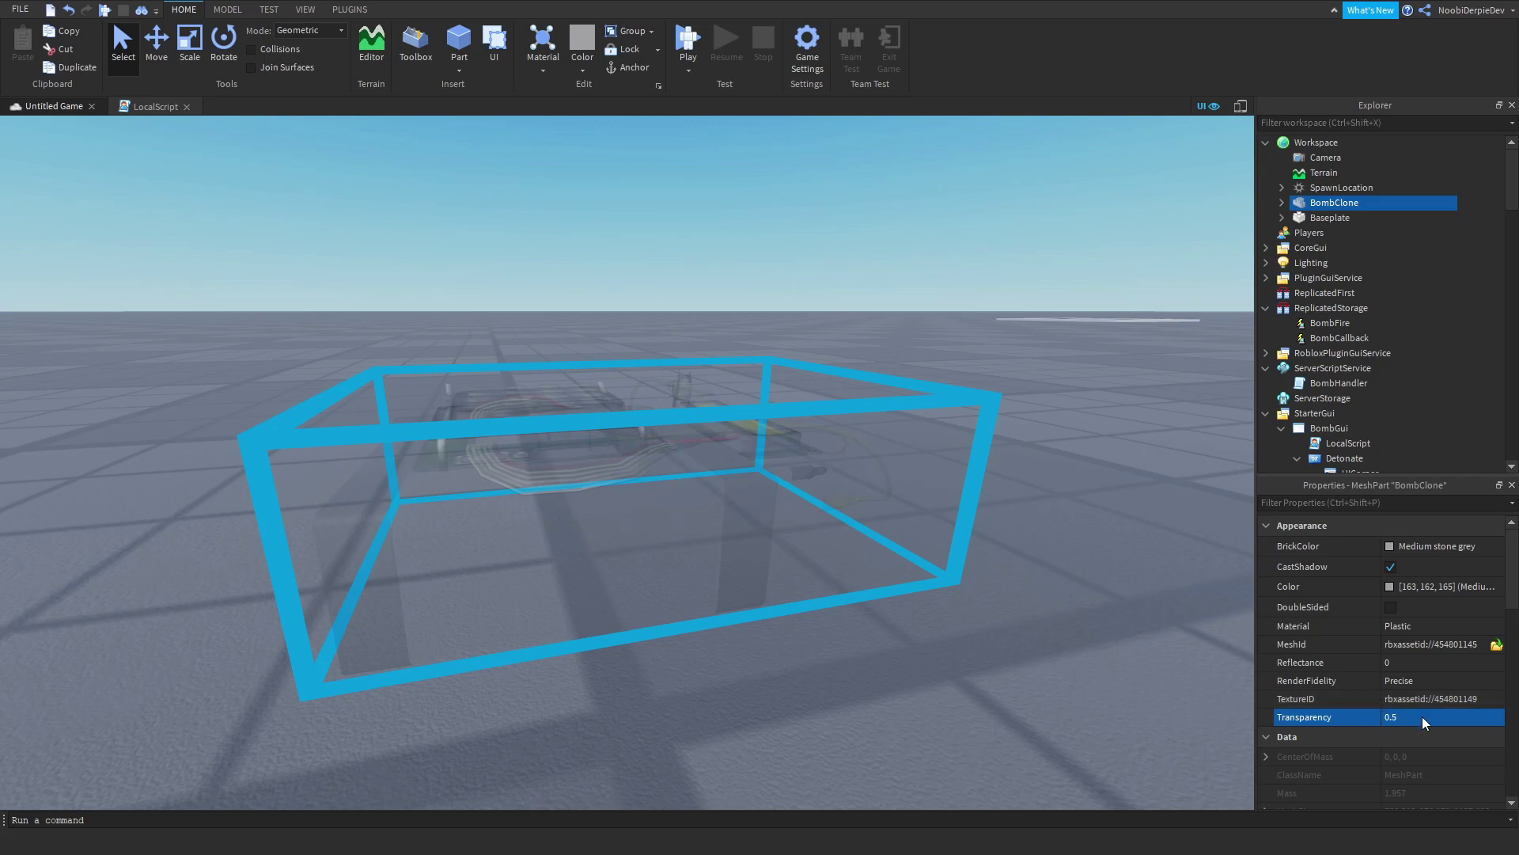
left_click(1420, 715)
type("0")
key("Return")
left_click_drag(1313, 193, 1336, 335)
key("ctrl+z")
- In BombHandler, add "bomb.CanCollide = false" directly below the bomb.Transparency line
double_click(1337, 383)
scroll(473, 515, "down", 4)
left_click(472, 515)
key("Return")
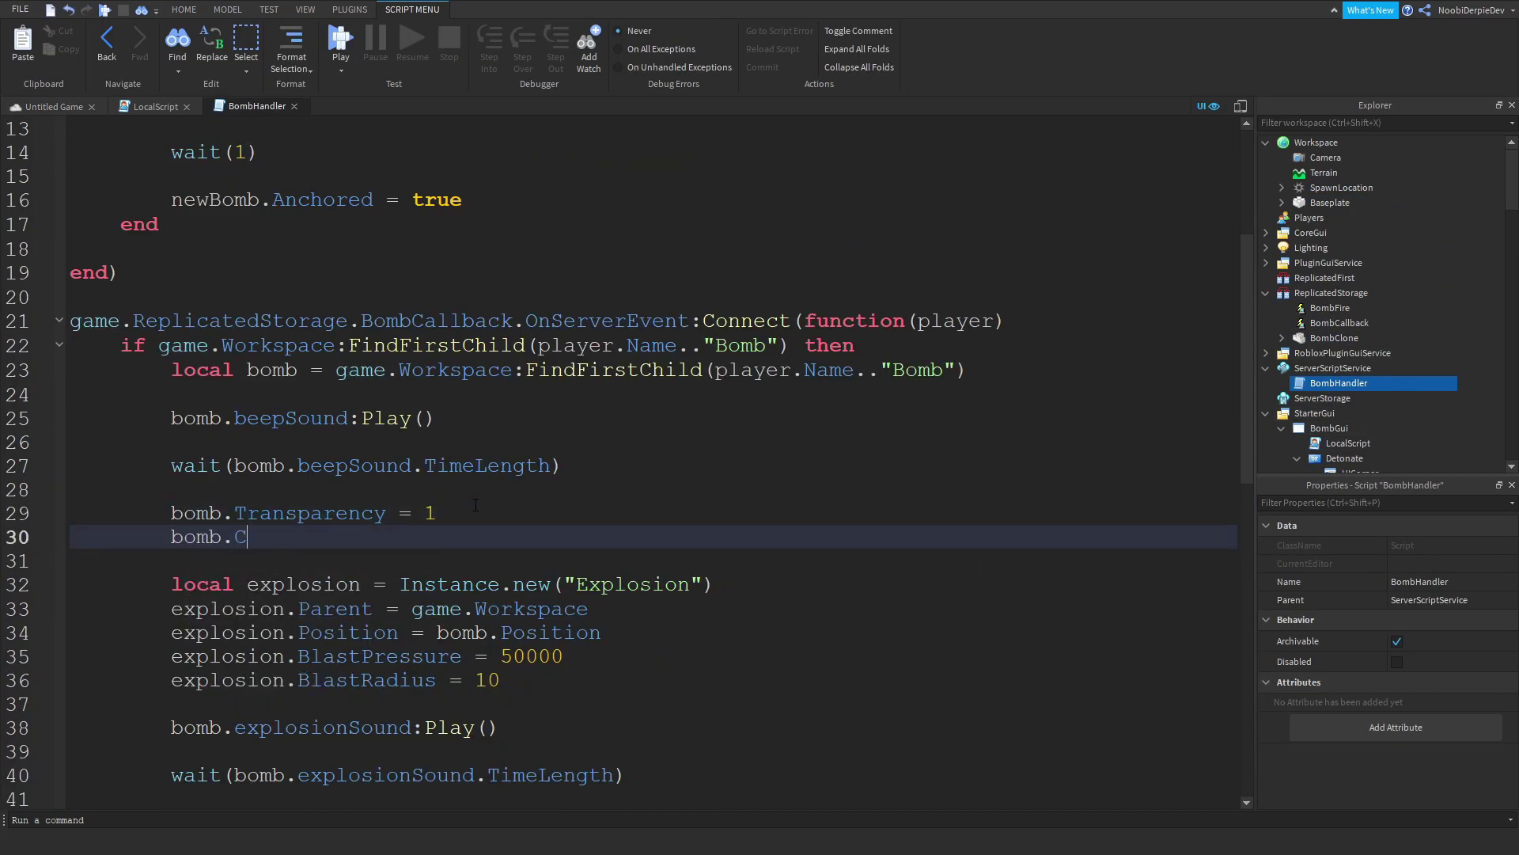
type("bomb.CanCollide = false")
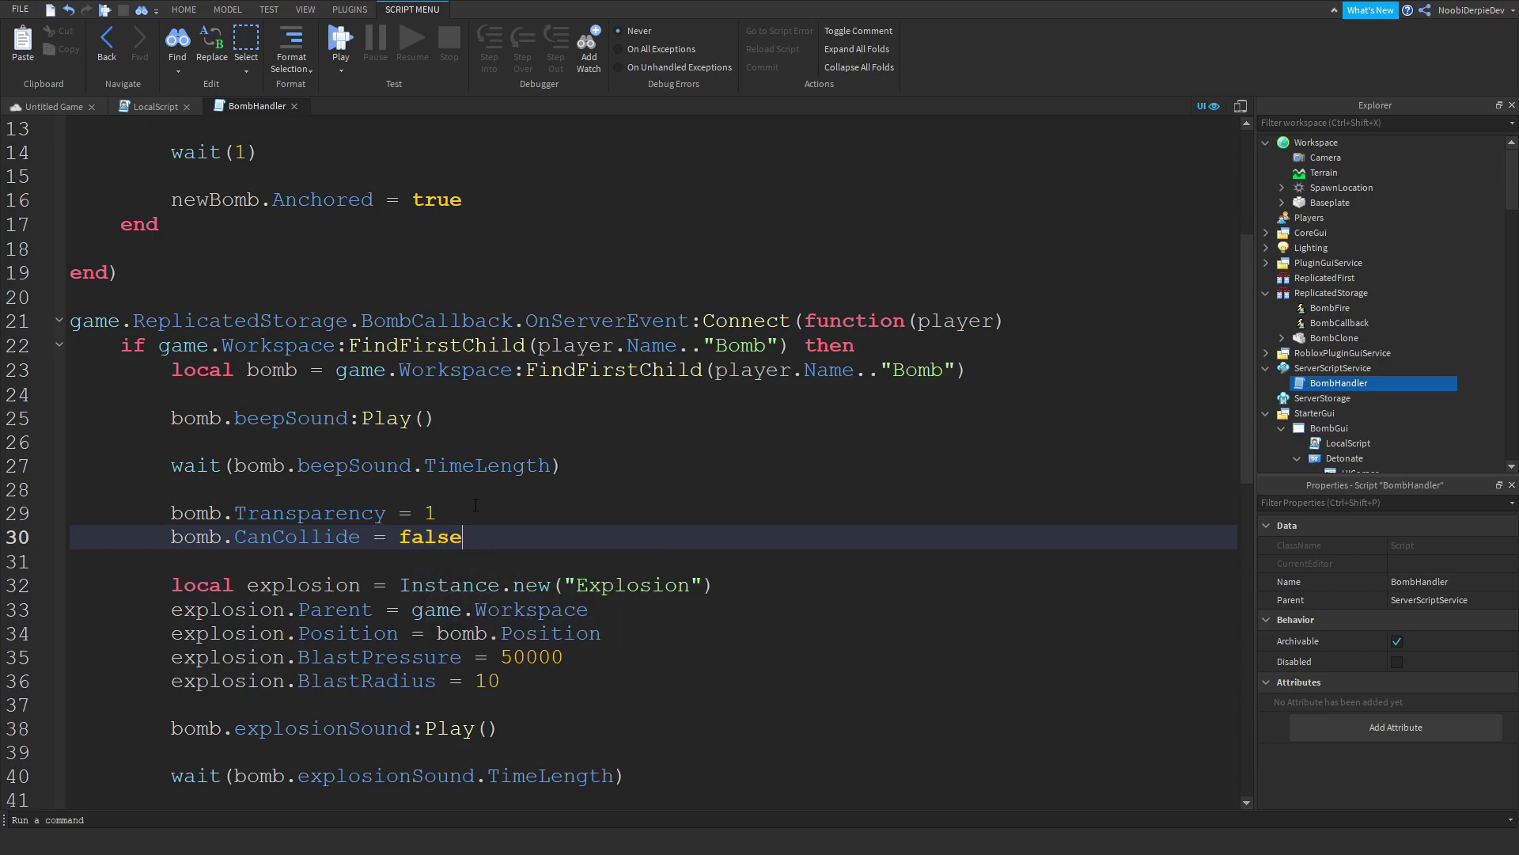
scroll(536, 438, "down", 1)
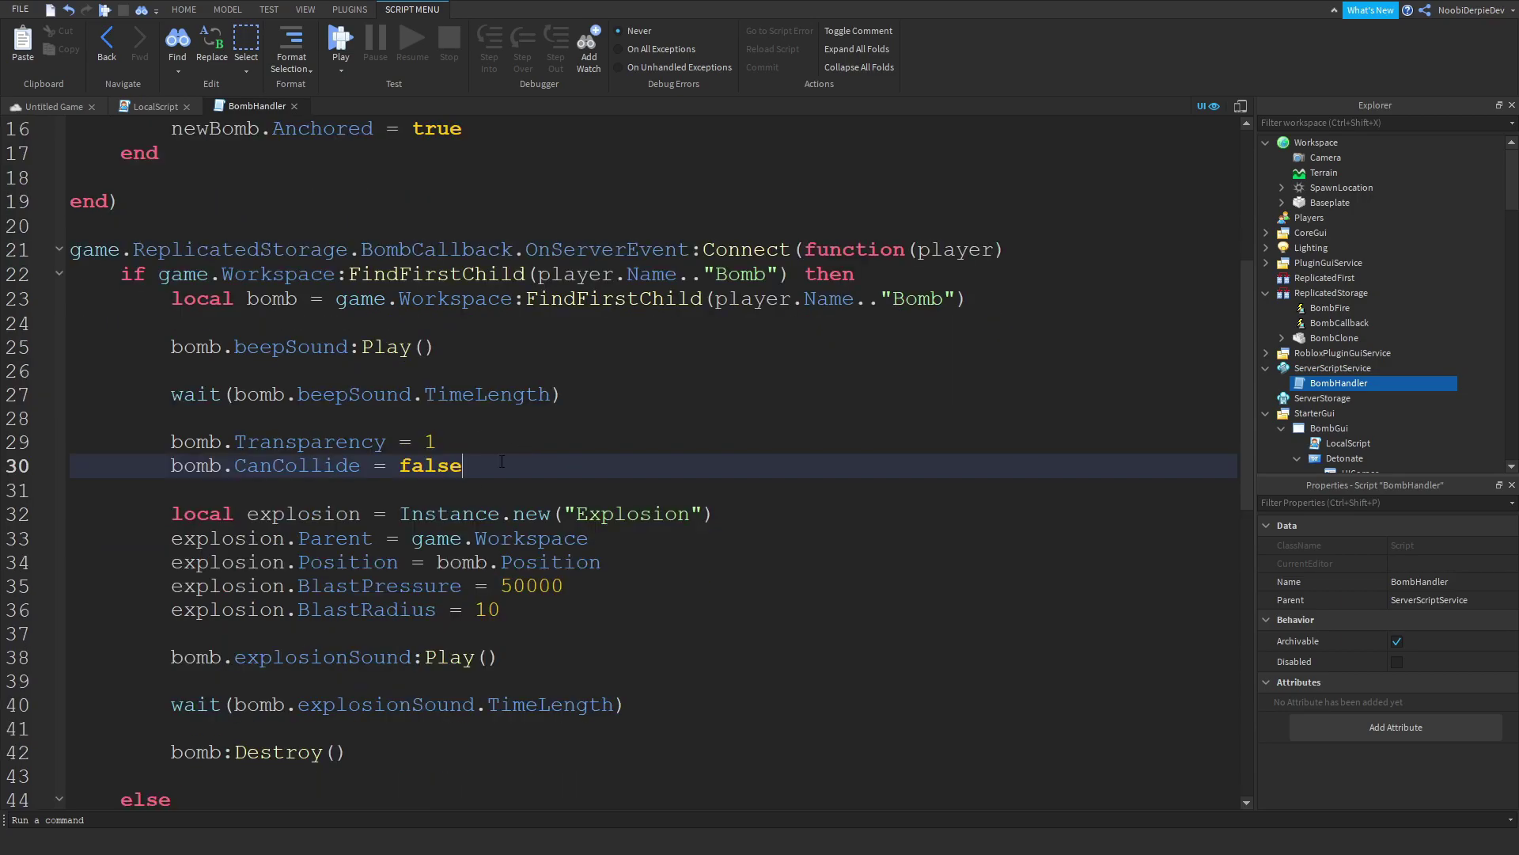
key("Return")
key("Return")
type("bomb.")
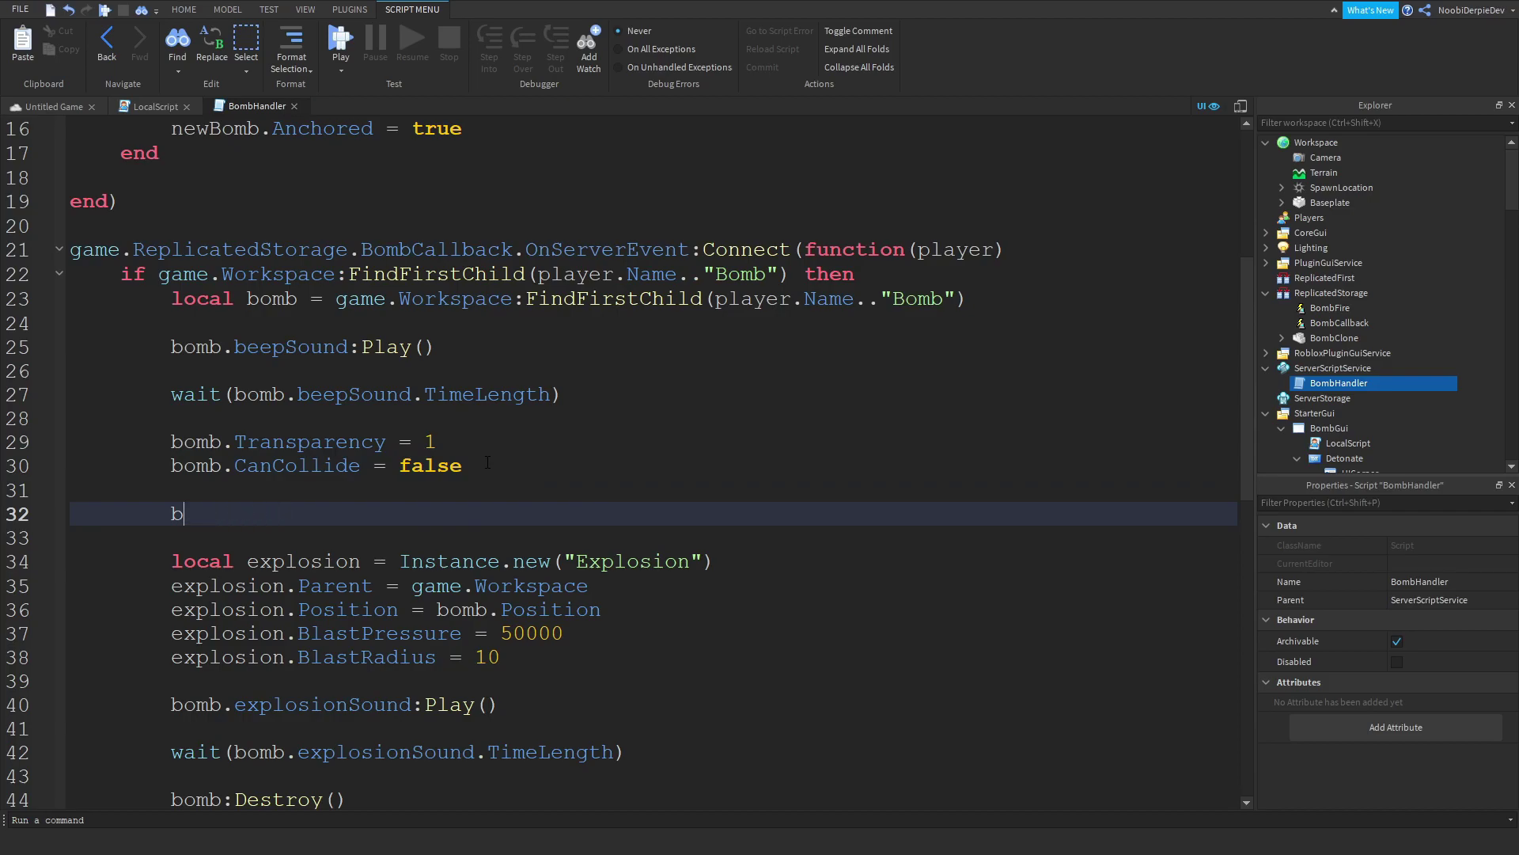
key("BackSpace")
key("BackSpace")
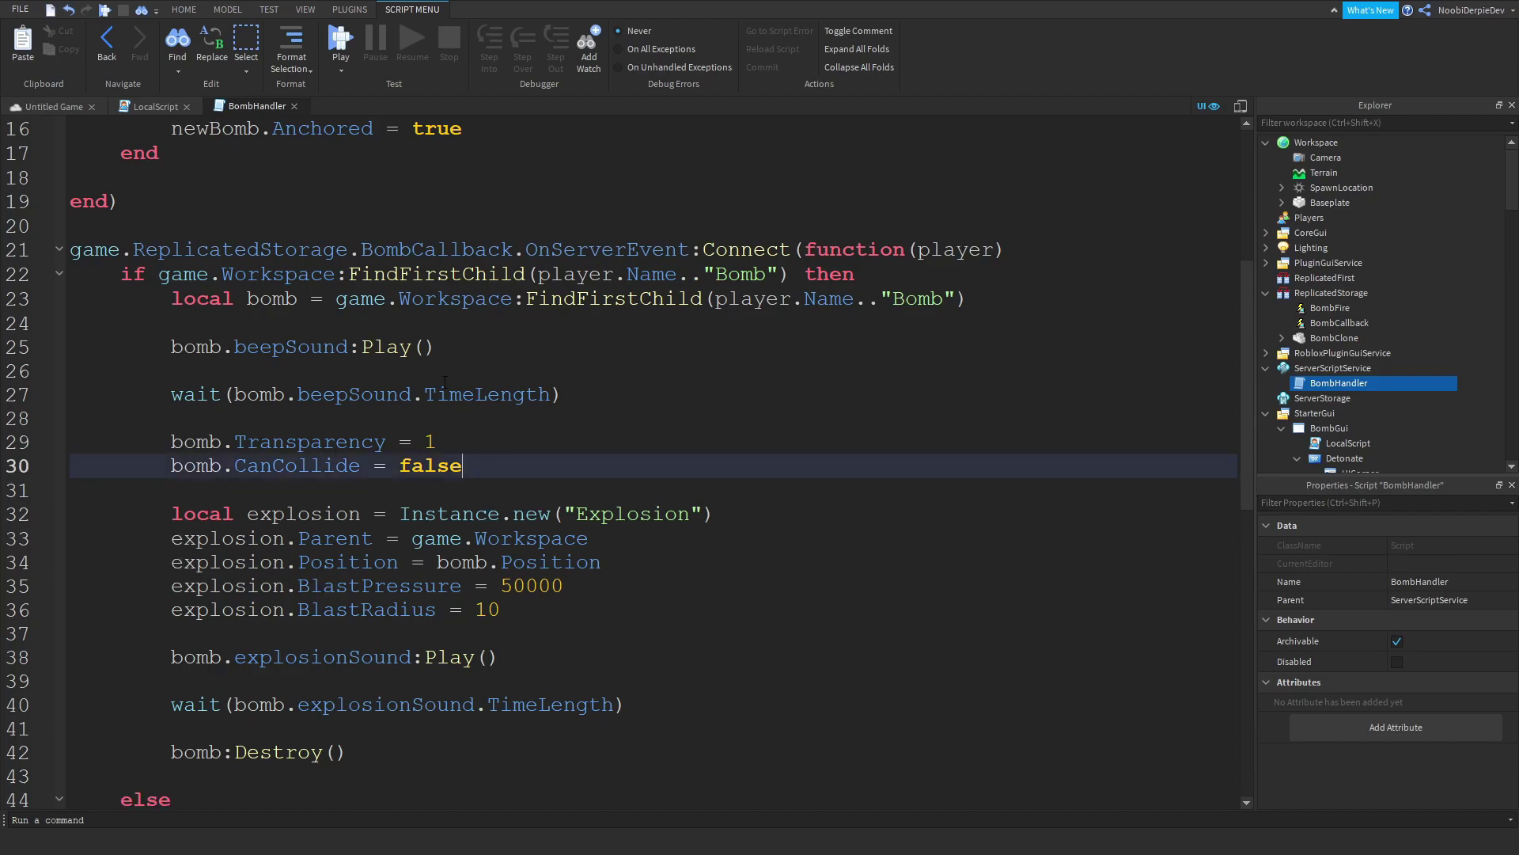
- In BombGui's LocalScript, add "script.Parent.Detonate.Visible = false" directly below the BombCallback FireServer line
scroll(446, 489, "down", 3)
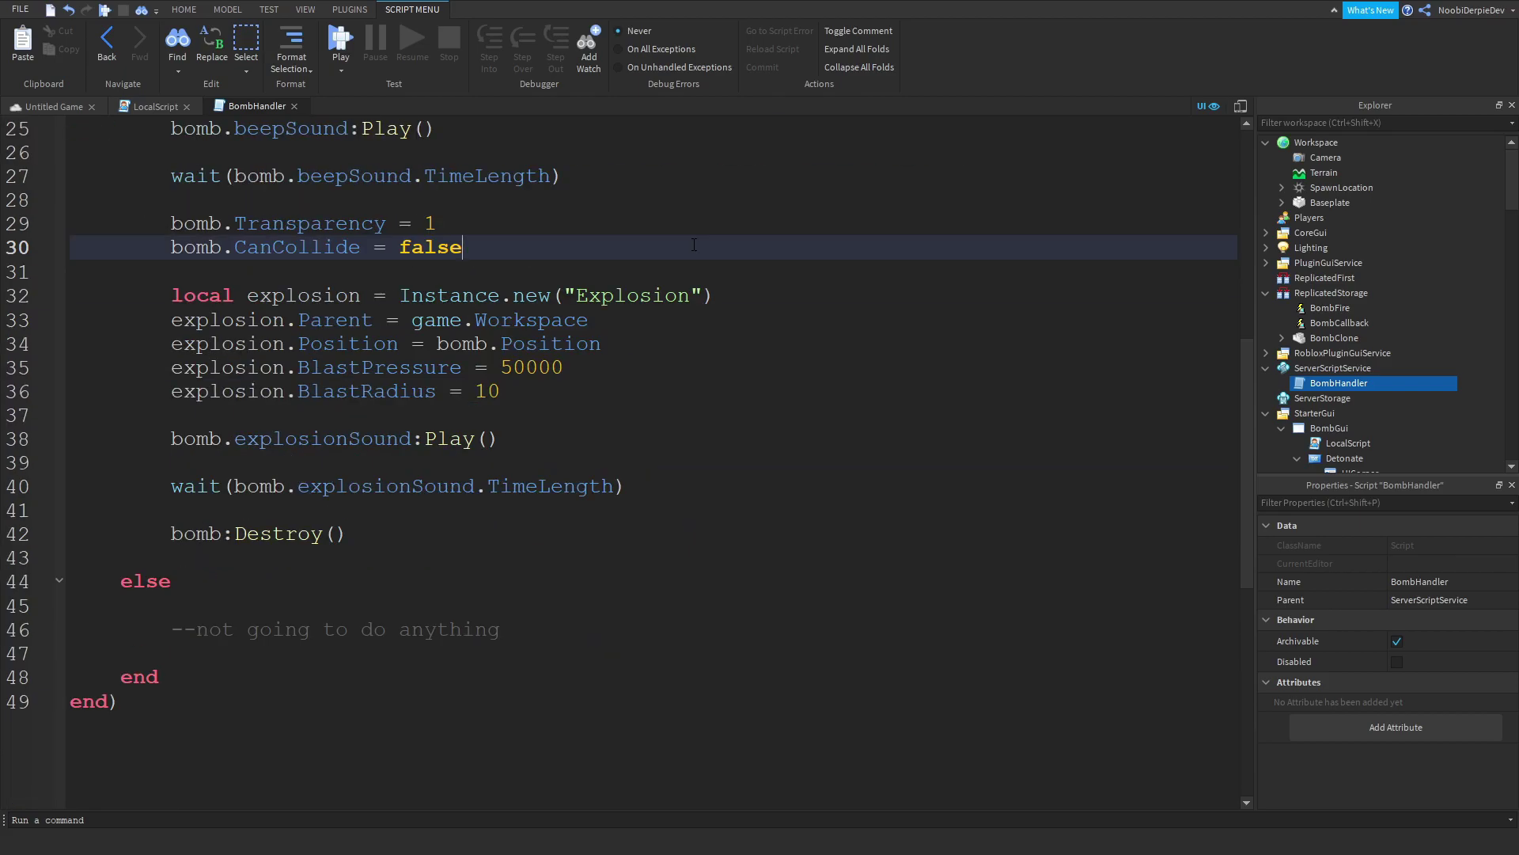
scroll(670, 253, "up", 5)
scroll(1329, 380, "down", 1)
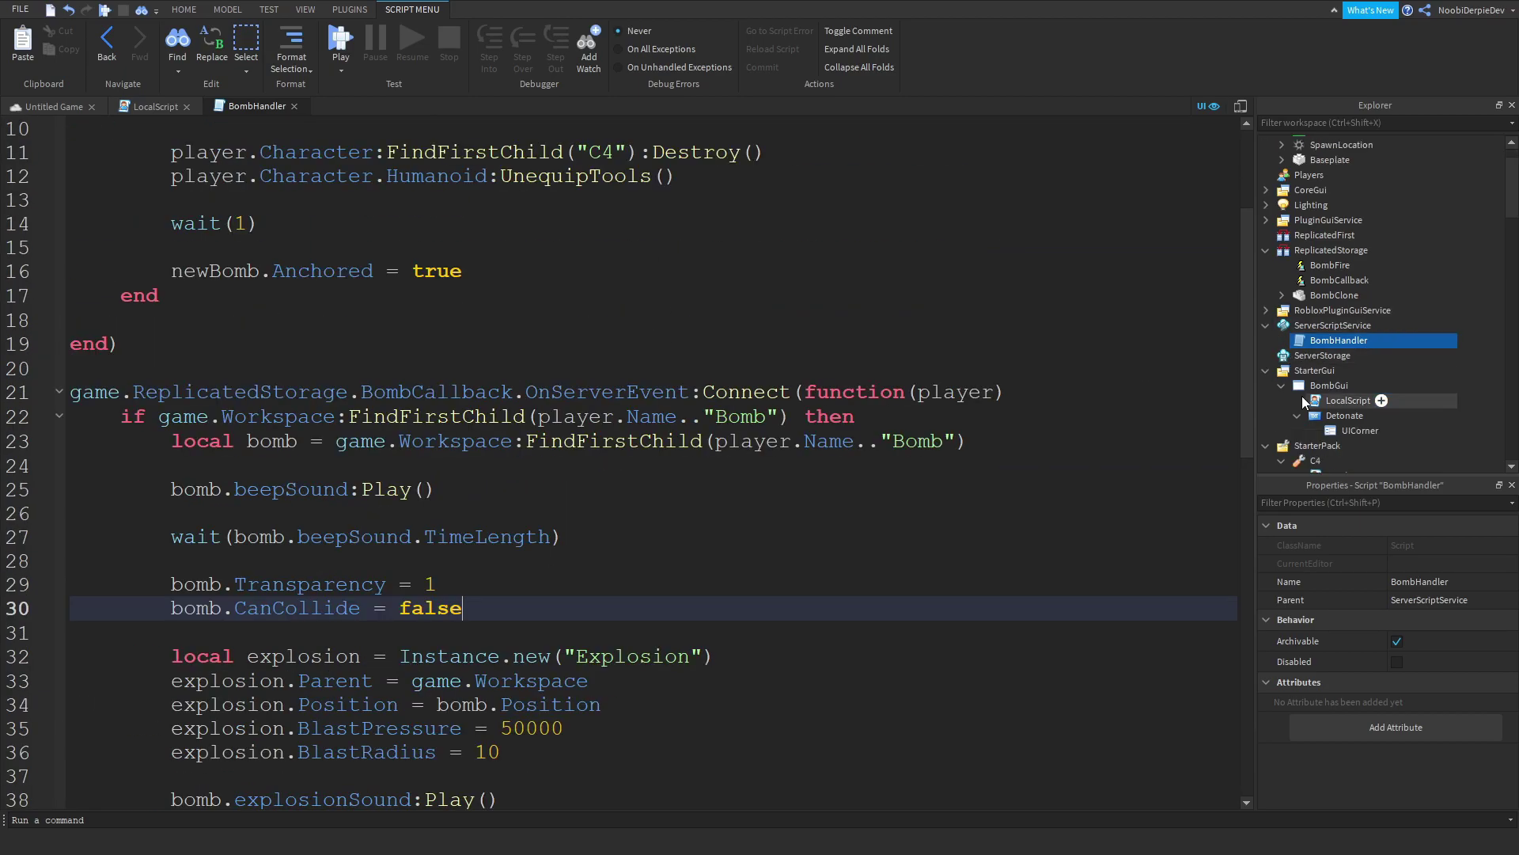
double_click(1348, 399)
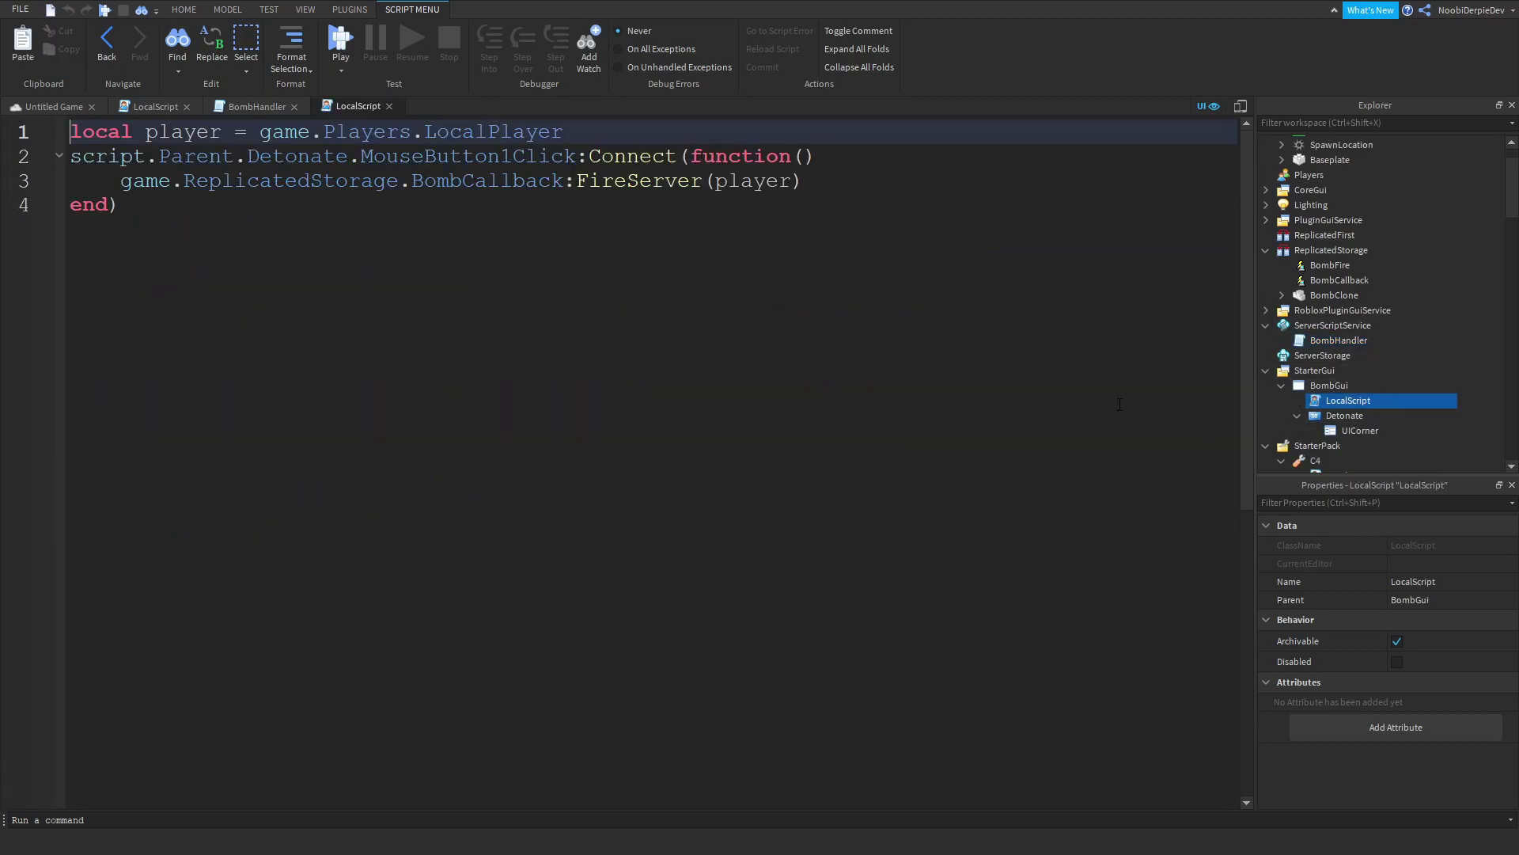
left_click(843, 177)
key("Return")
type("scr")
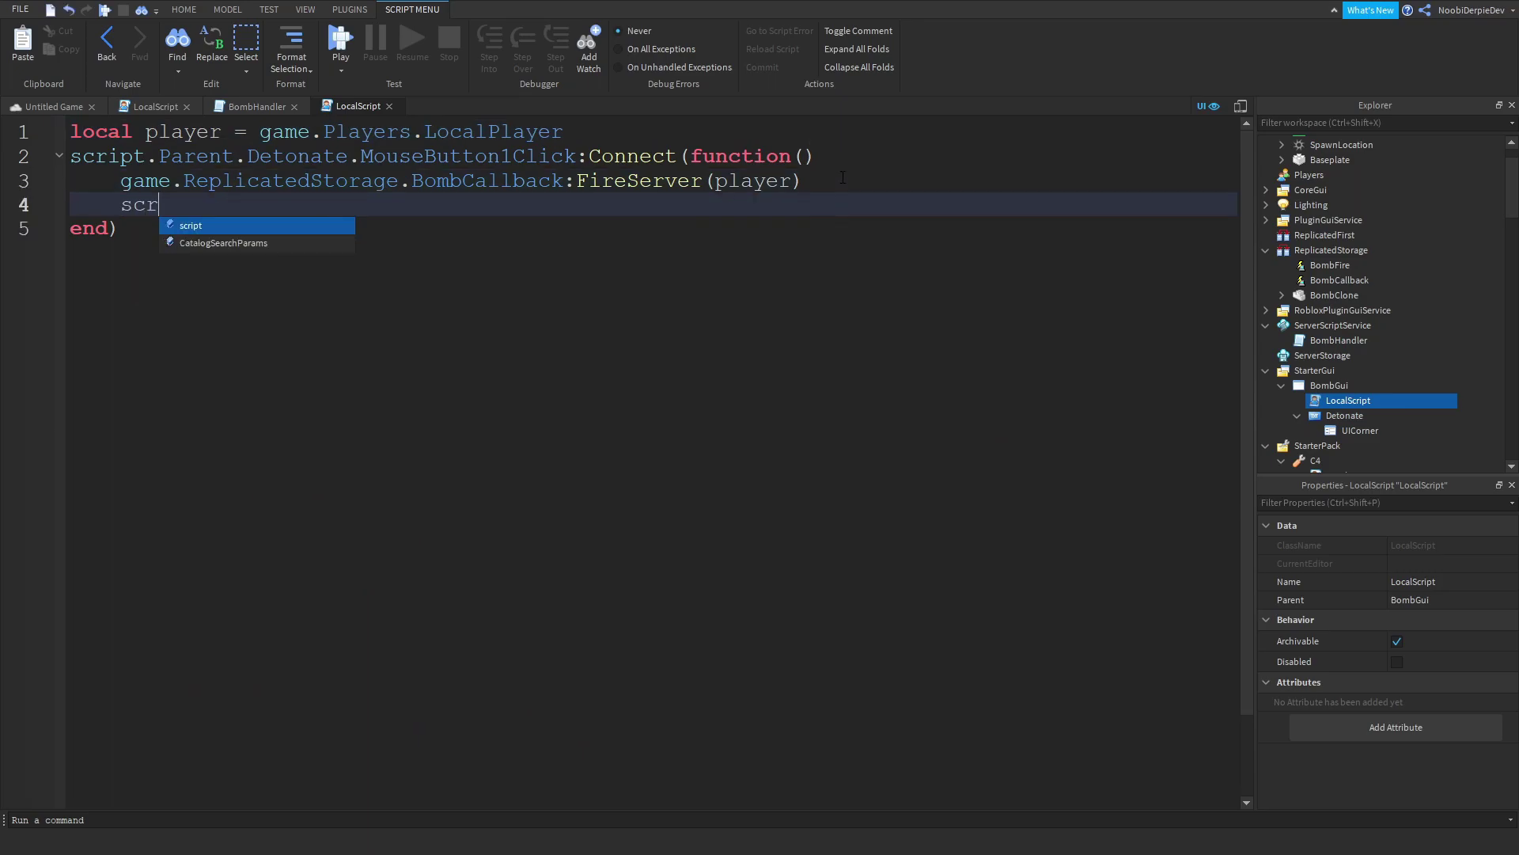
type("ipt.Parent.Detonate.Visible = f")
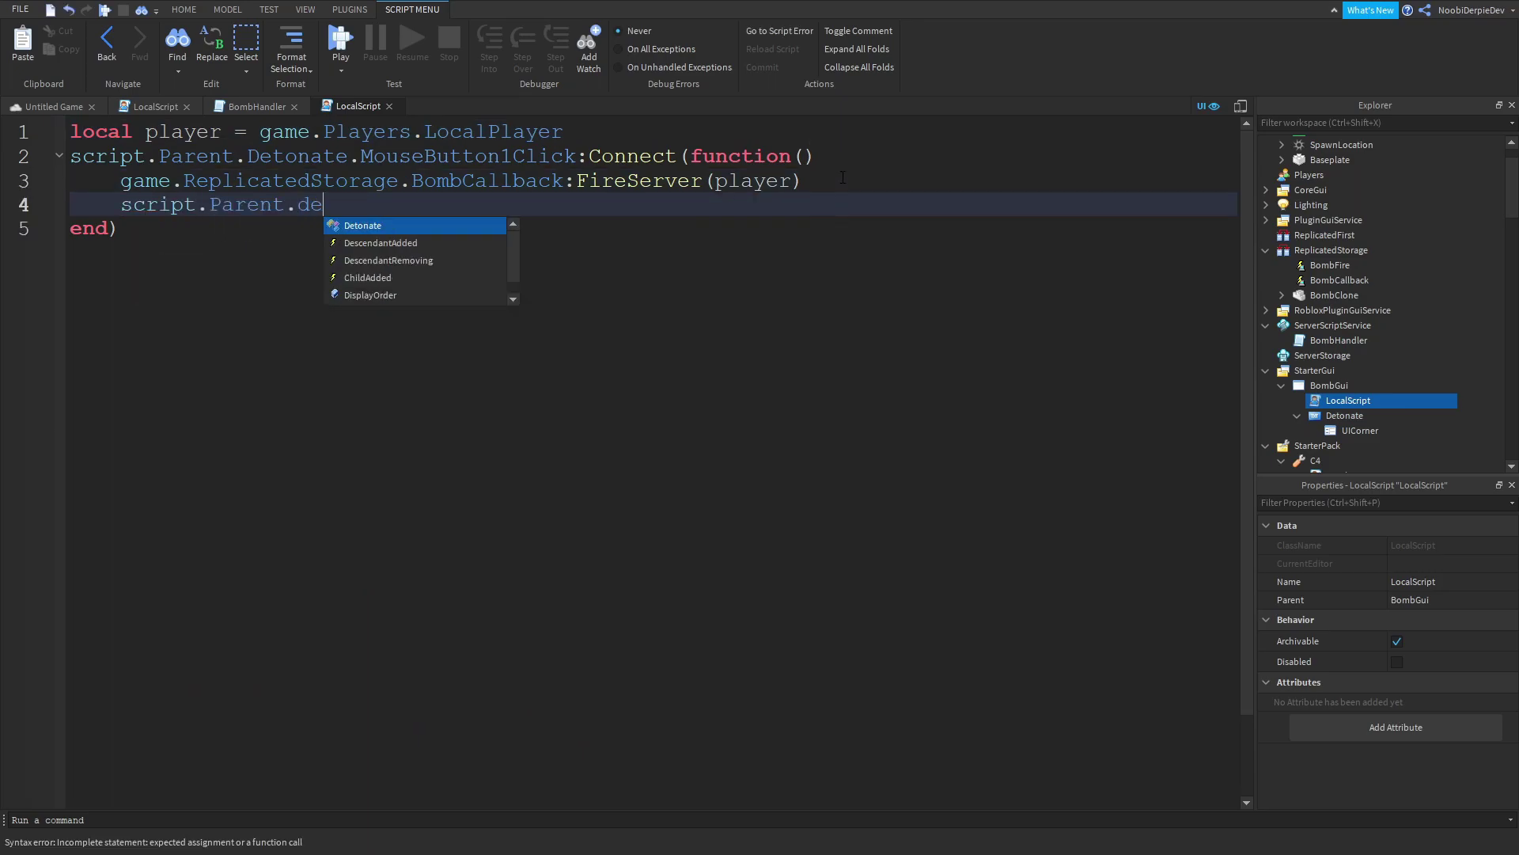
type("alse")
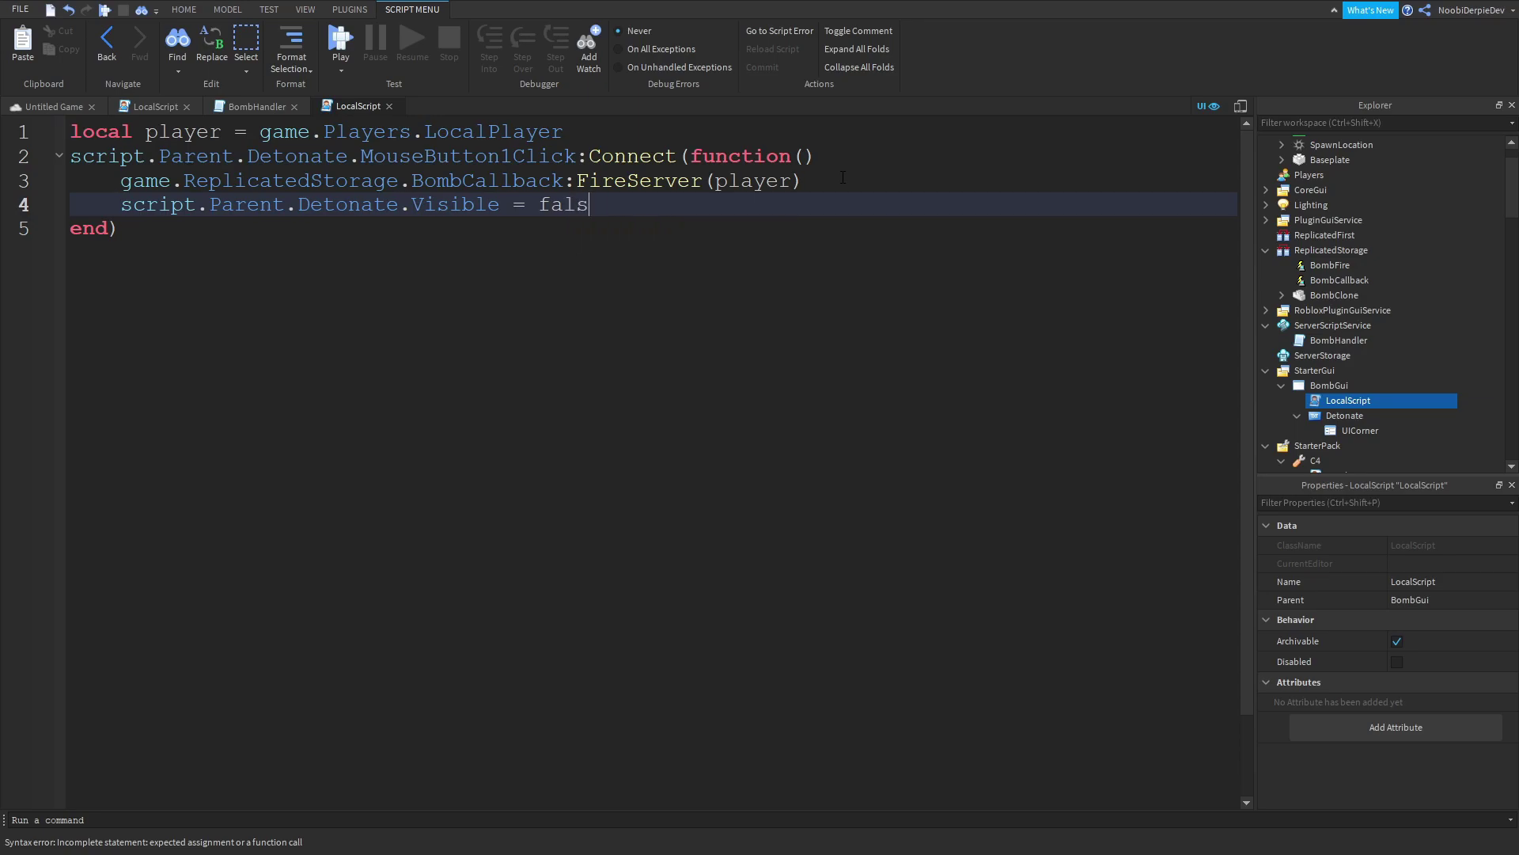
- Insert a blank line after the local player declaration, and close all open script tabs
left_click(585, 137)
key("Return")
left_click(389, 106)
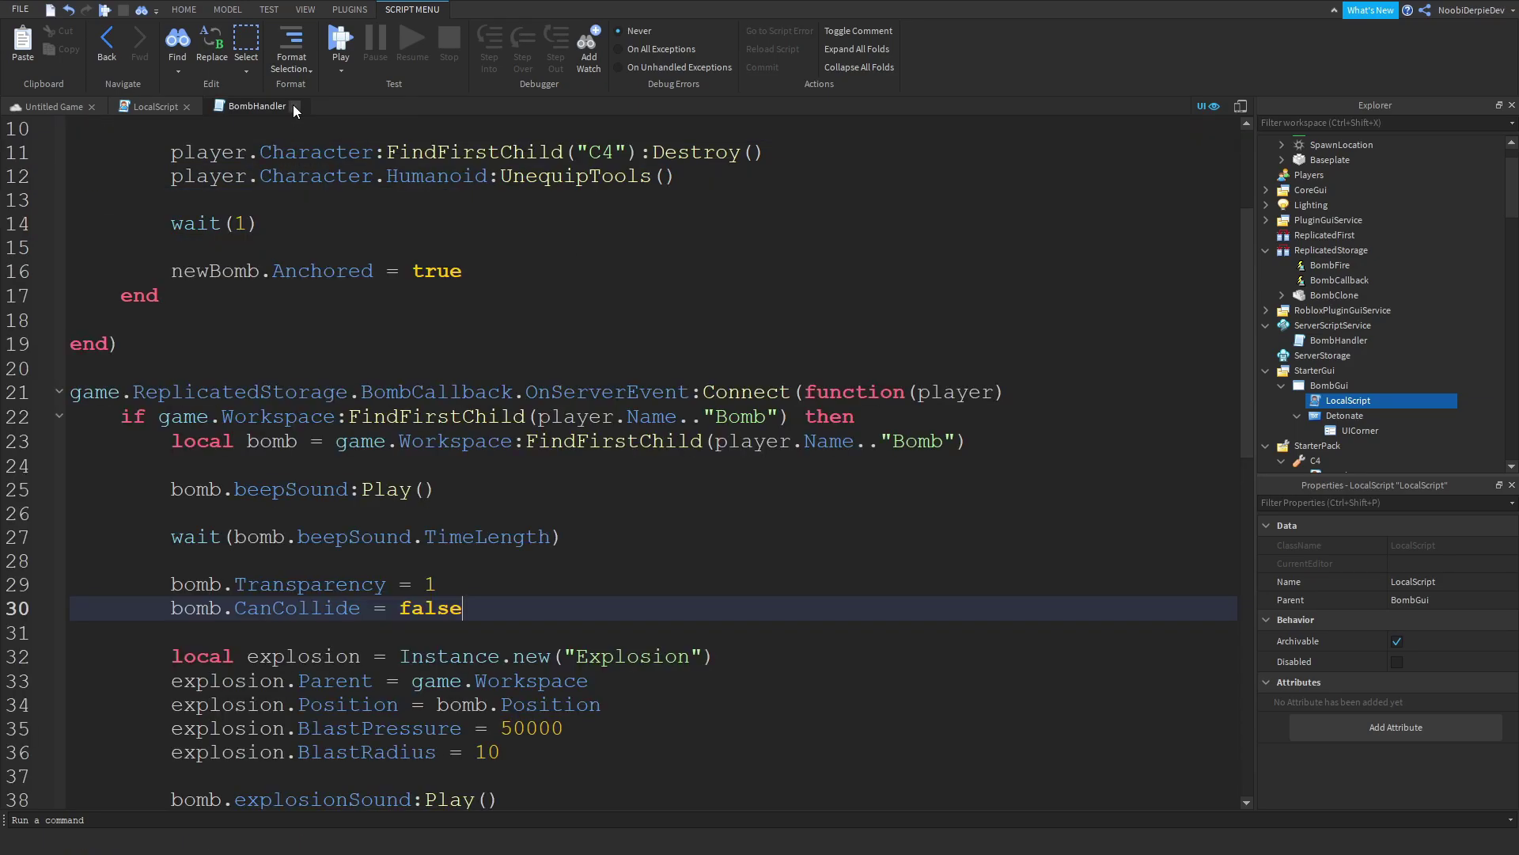
left_click(294, 106)
left_click(187, 106)
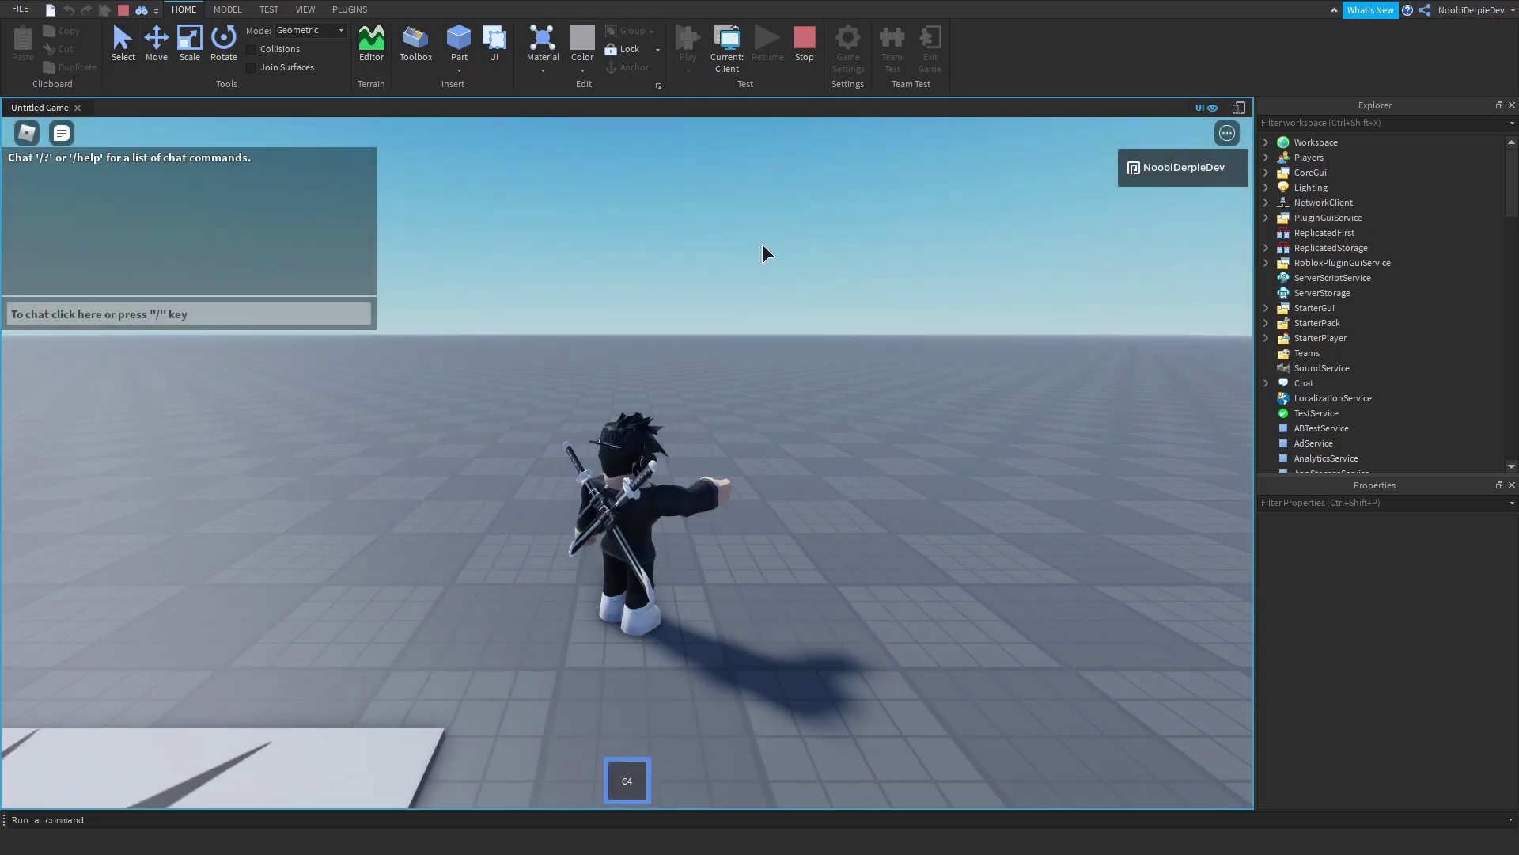
- In a playtest, place the C4 bomb on the baseplate, detonate it and watch the explosion
left_click(761, 251)
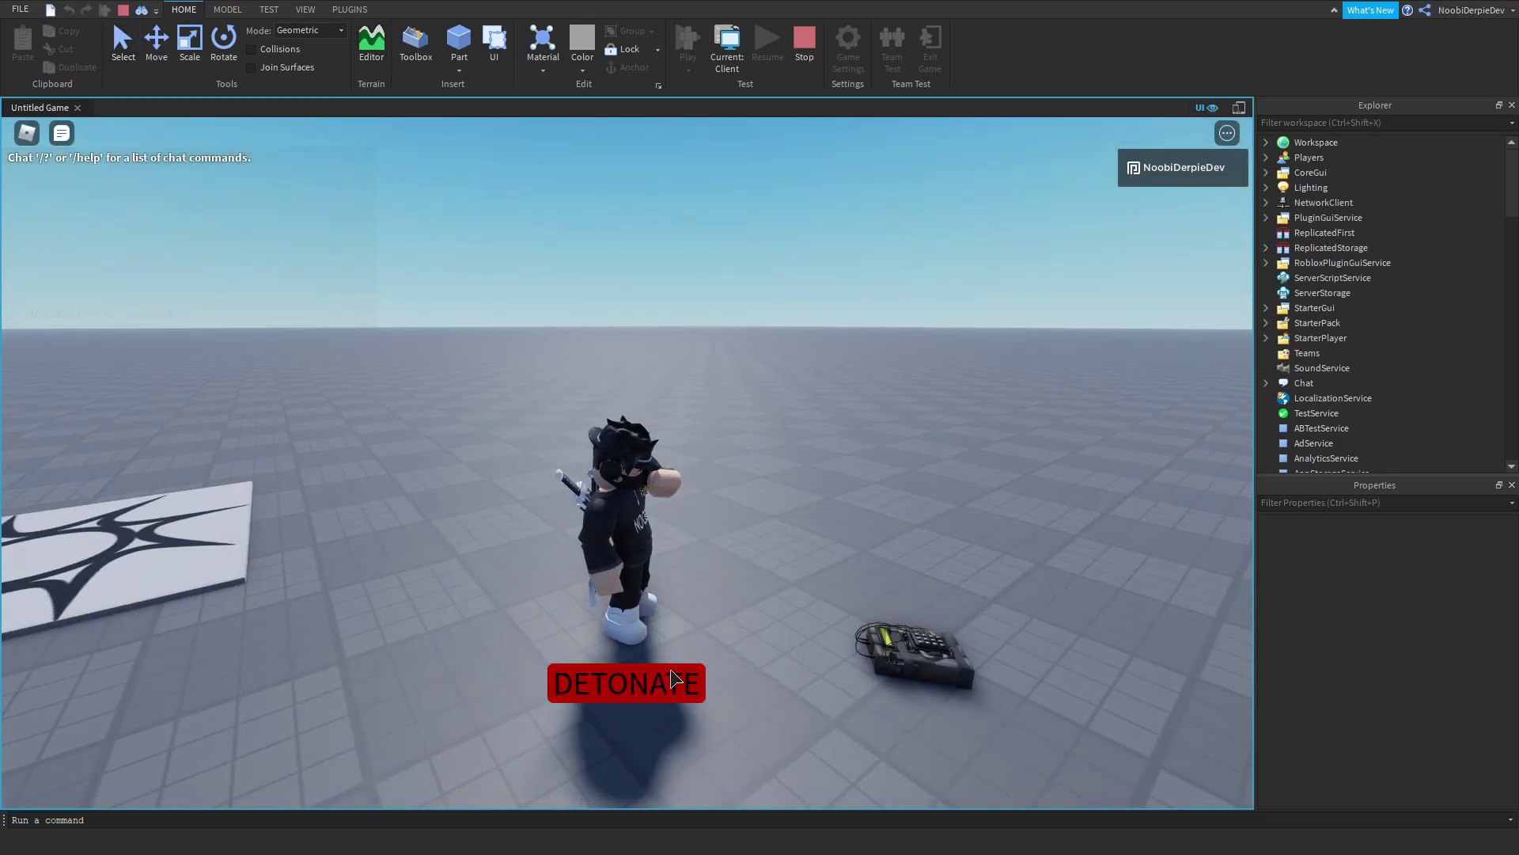
left_click(644, 689)
key("d")
right_click_drag(705, 638, 705, 639)
scroll(705, 639, "down", 1)
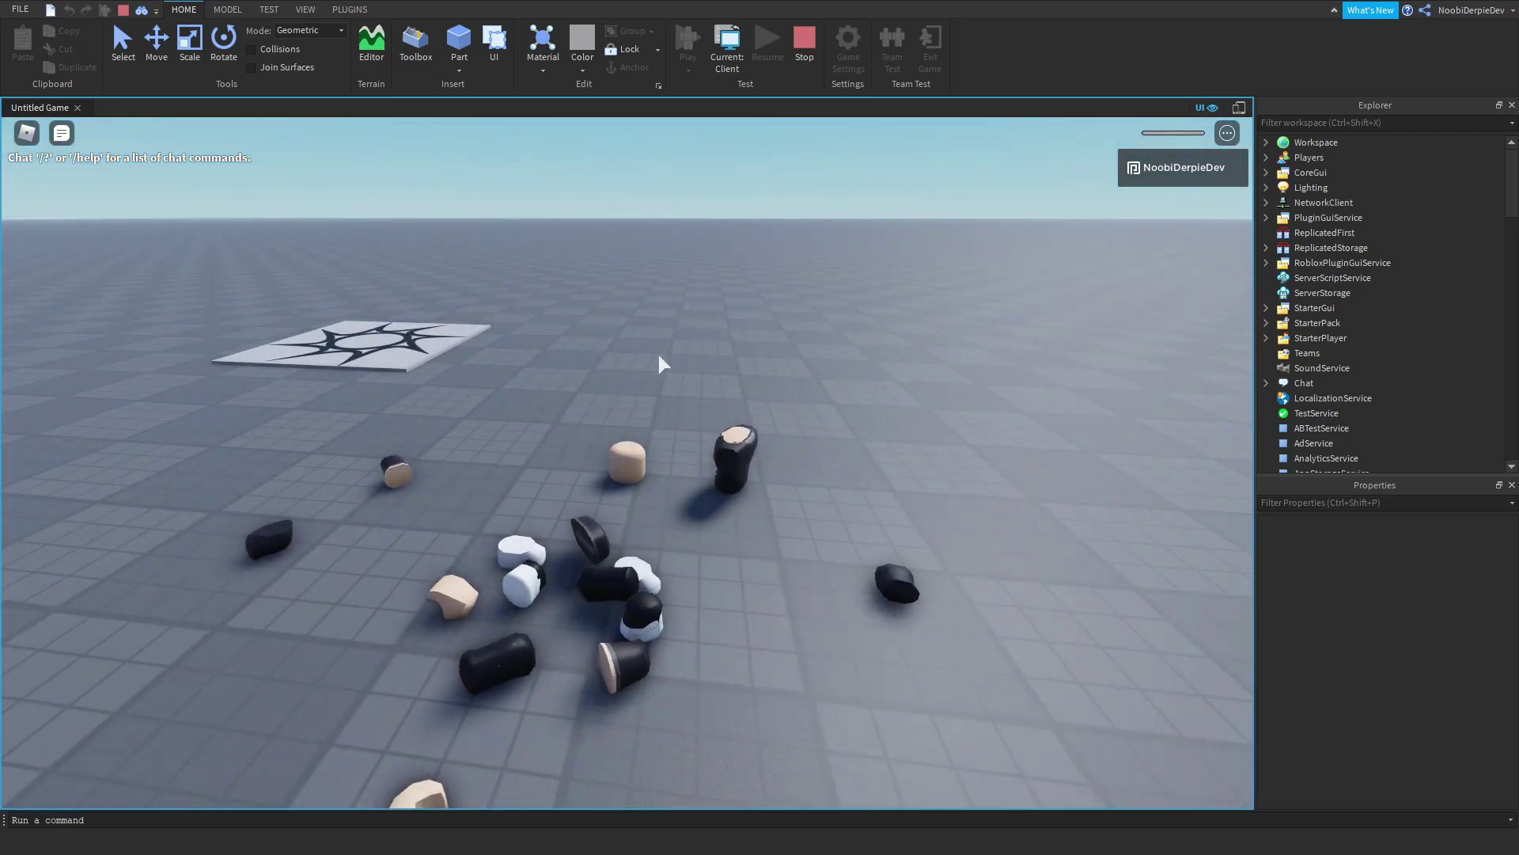
right_click_drag(659, 356, 659, 356)
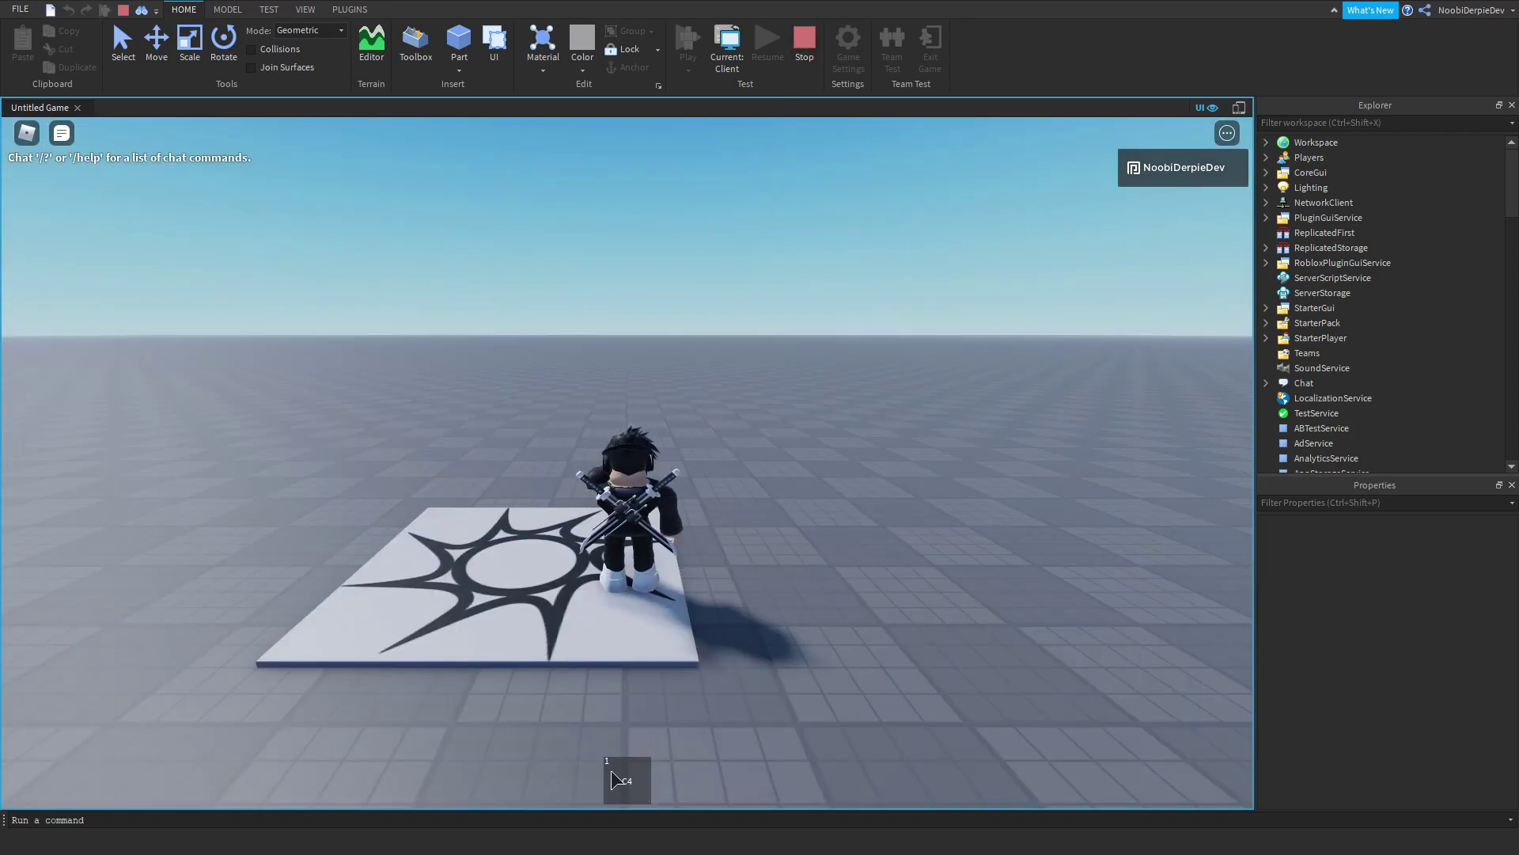
- Equip the C4 again, place it beside the spawn pad, back away and detonate it from a distance
left_click(611, 771)
key("d")
left_click(704, 434)
left_click(657, 687)
key("s")
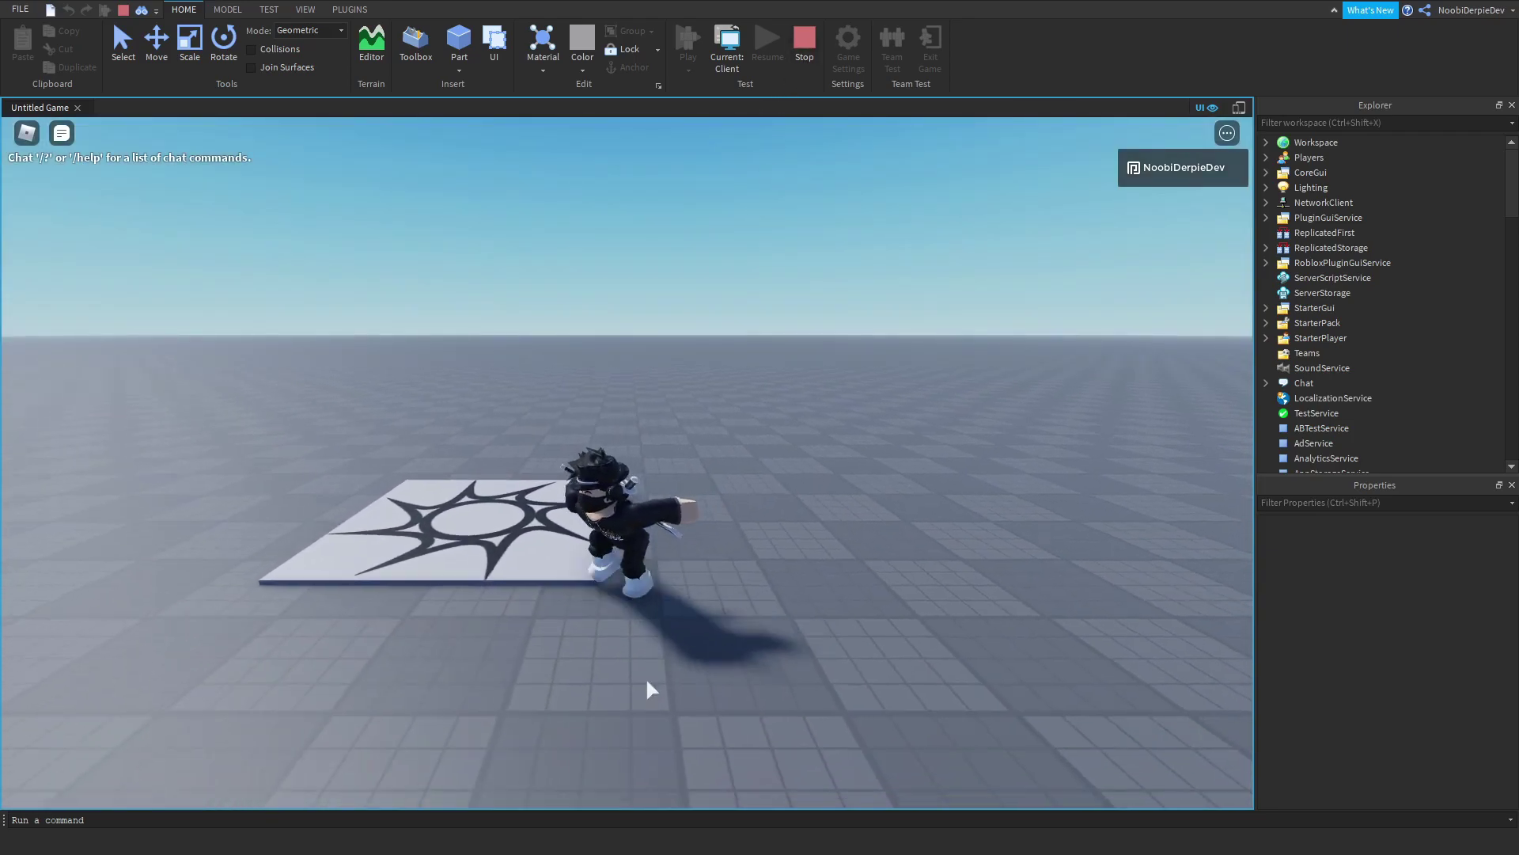
scroll(619, 610, "up", 5)
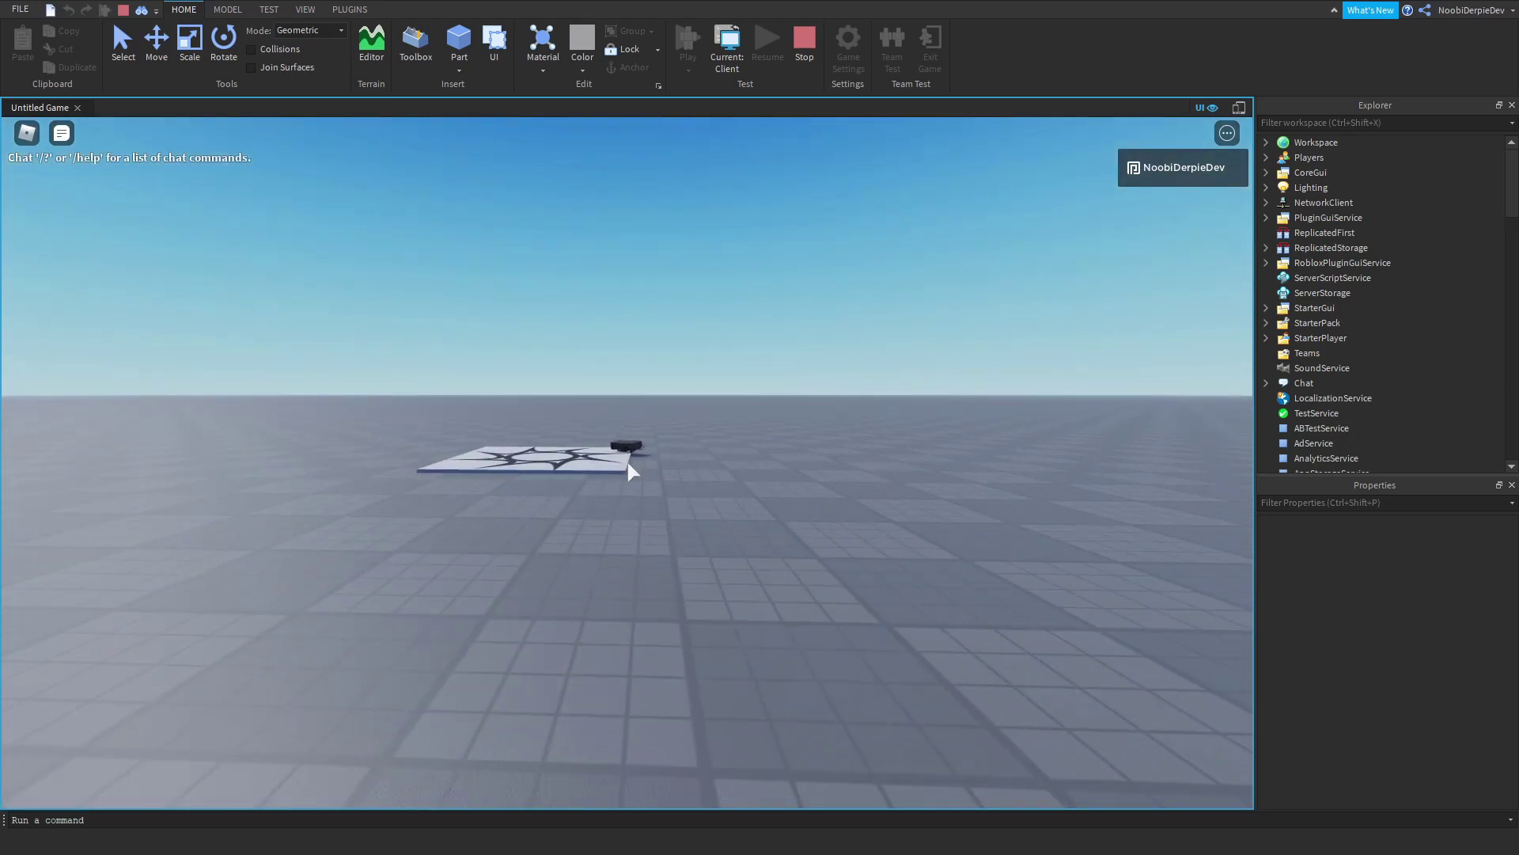
scroll(628, 462, "down", 1)
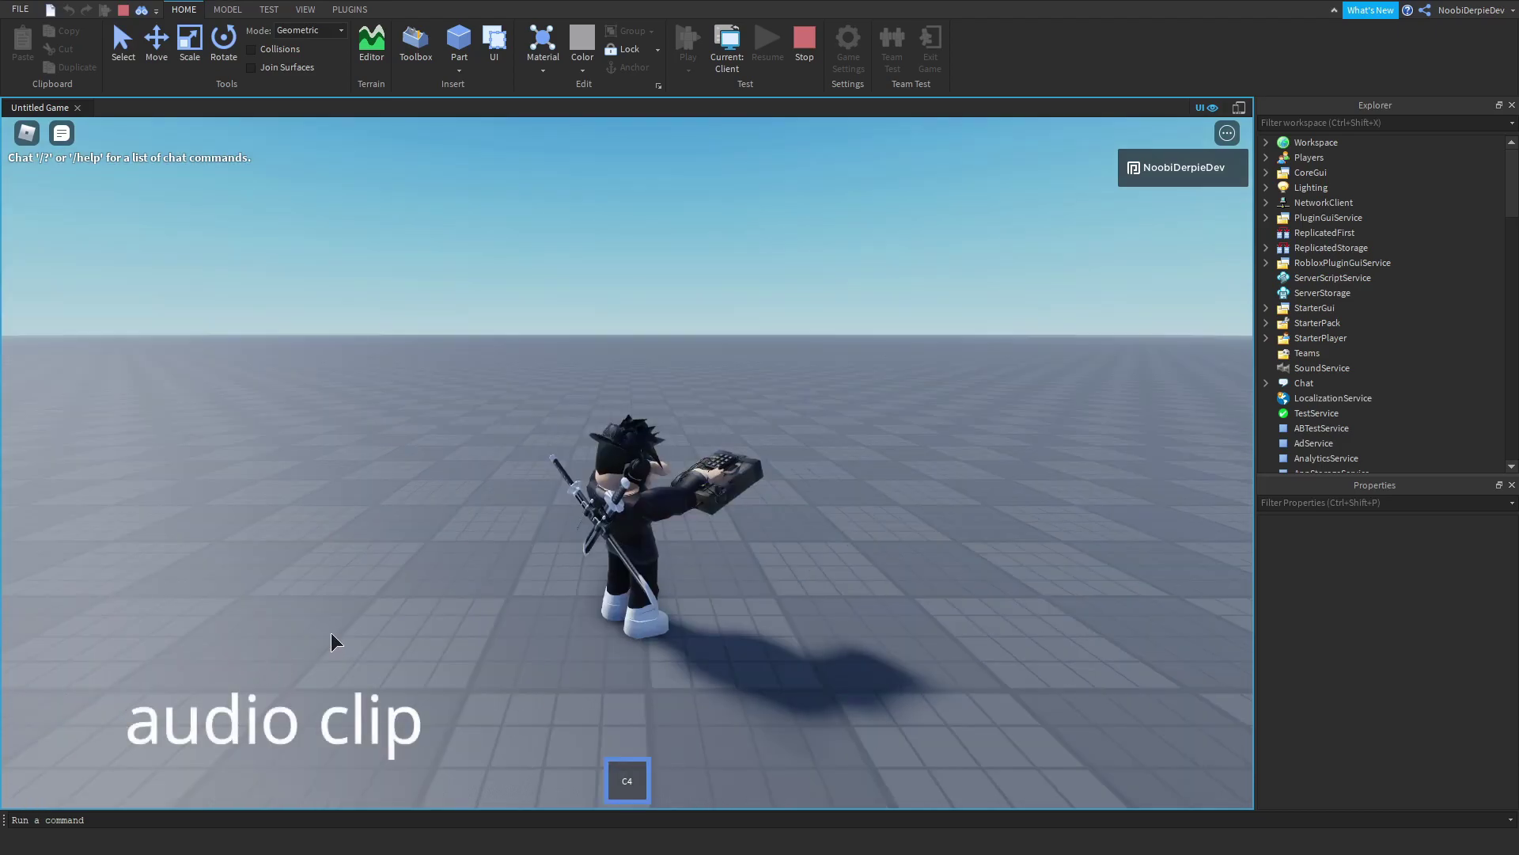
left_click(330, 633)
left_click(625, 681)
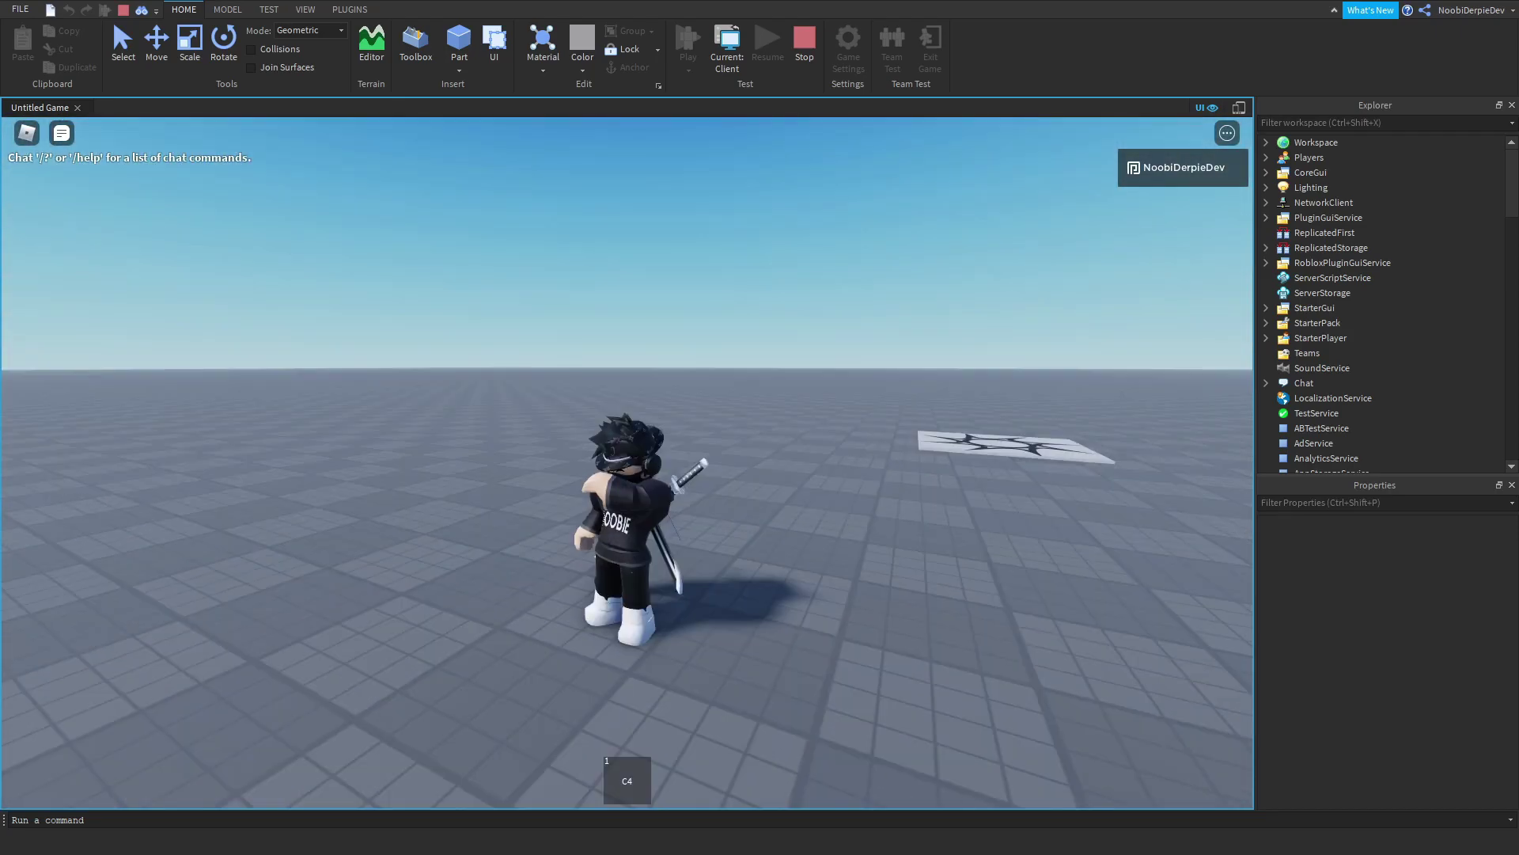
key("s")
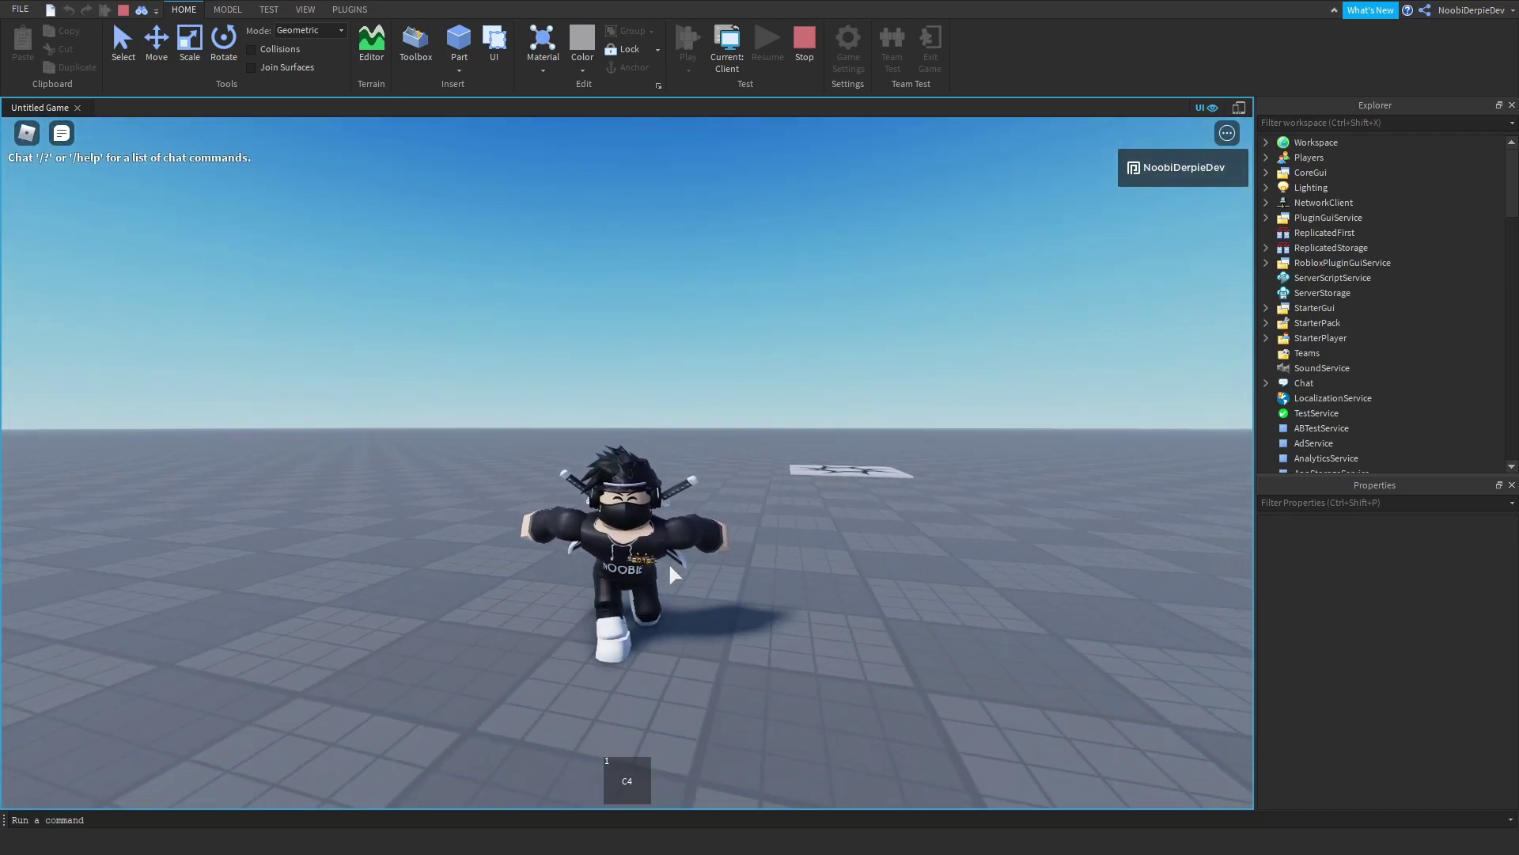
key("space")
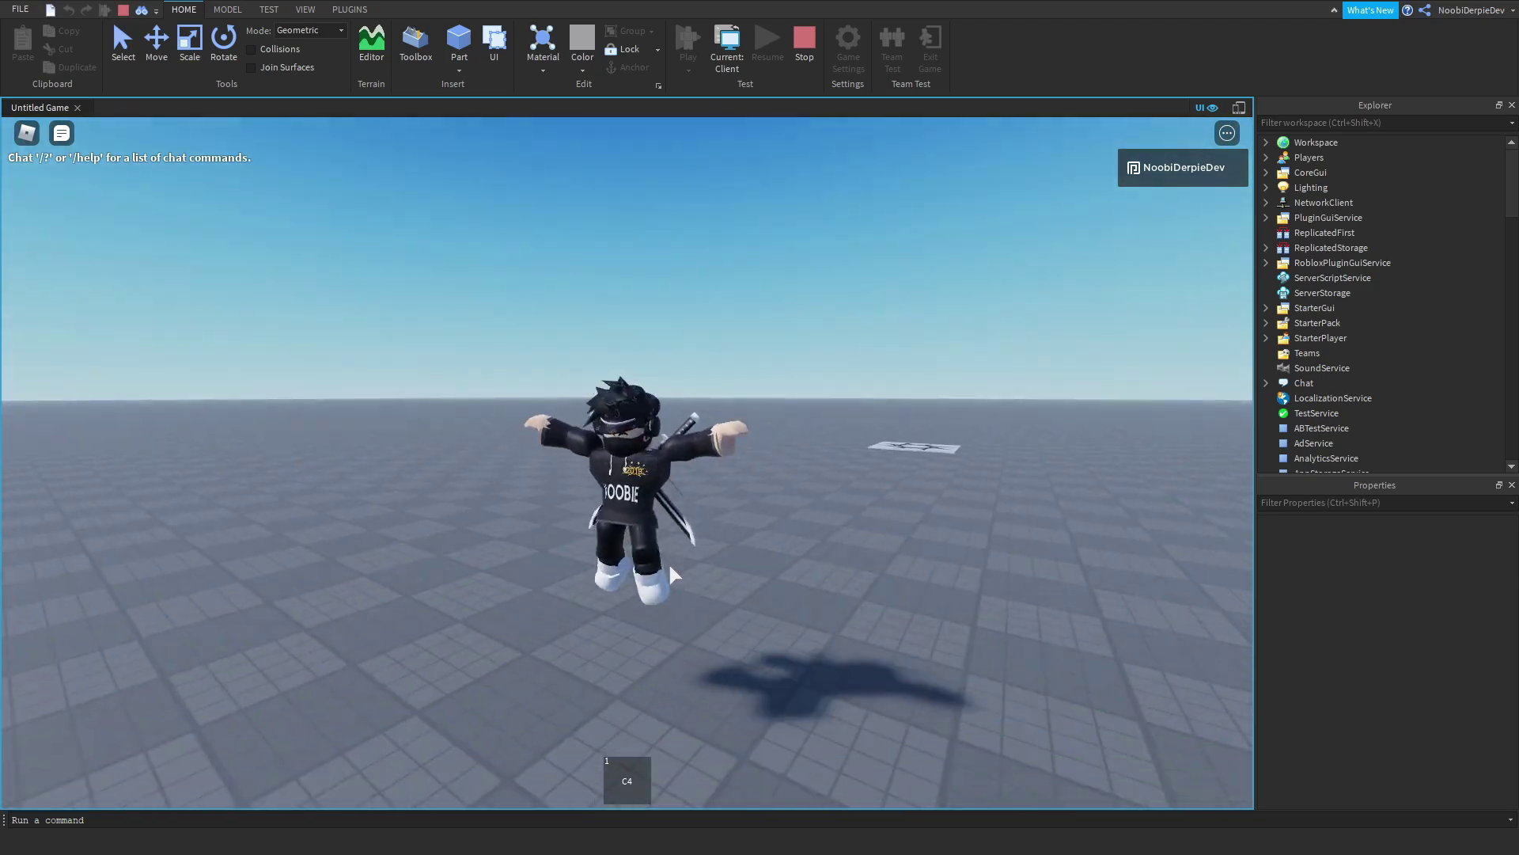
right_click_drag(670, 566, 668, 562)
key("space")
scroll(668, 562, "up", 2)
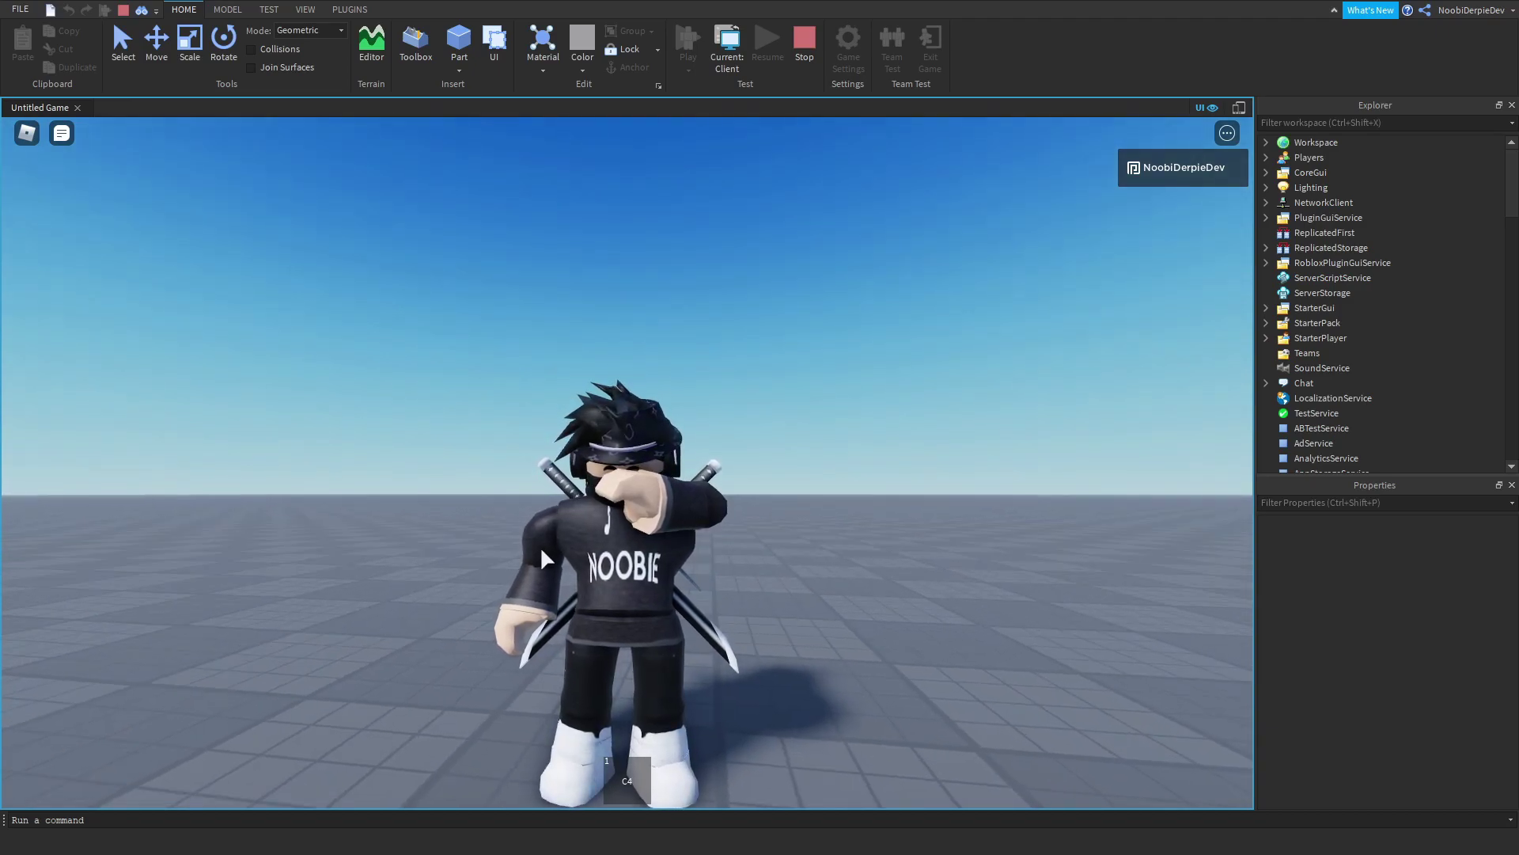
key("space")
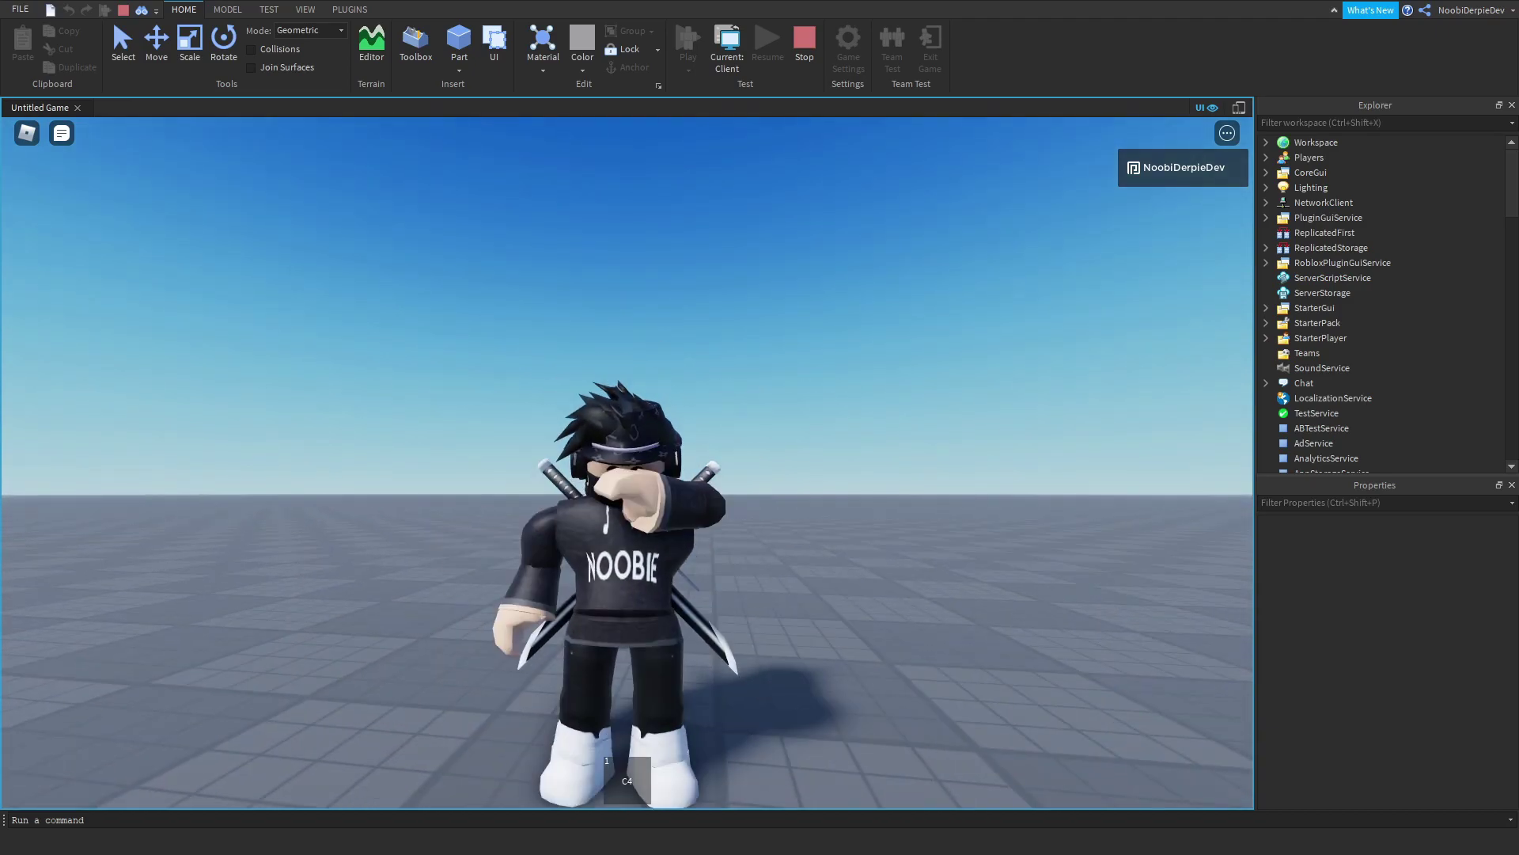